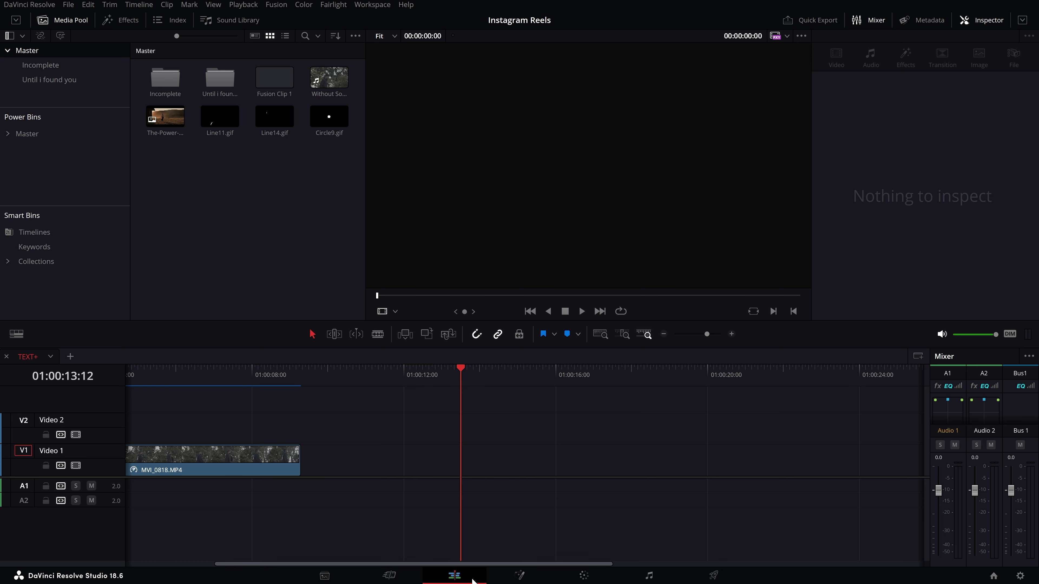
- Open the Effects library and show the Toolbox > Titles list
{"action": "left_click", "coordinate": [123, 19]}
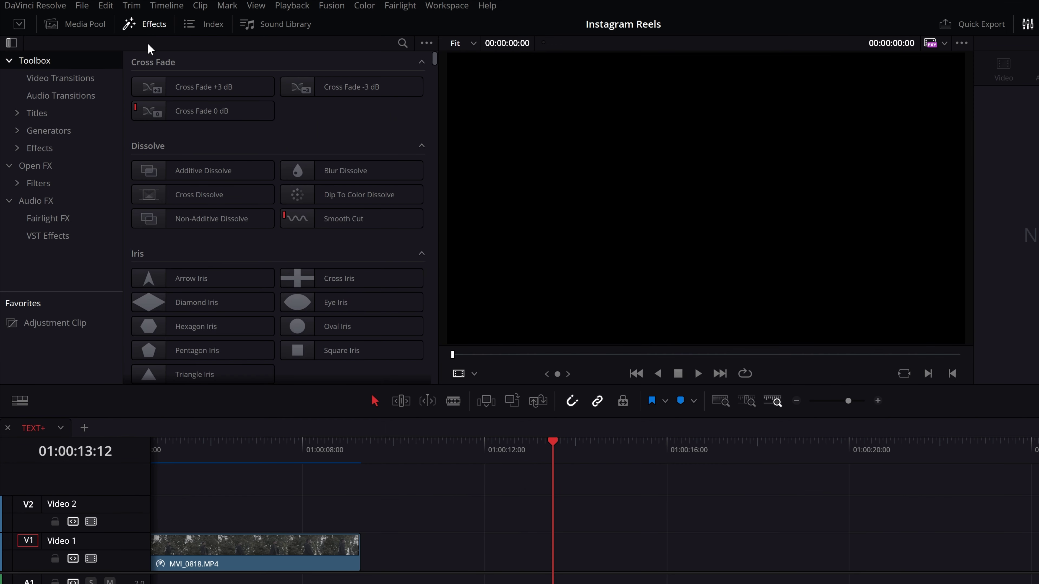
{"action": "left_click", "coordinate": [45, 118]}
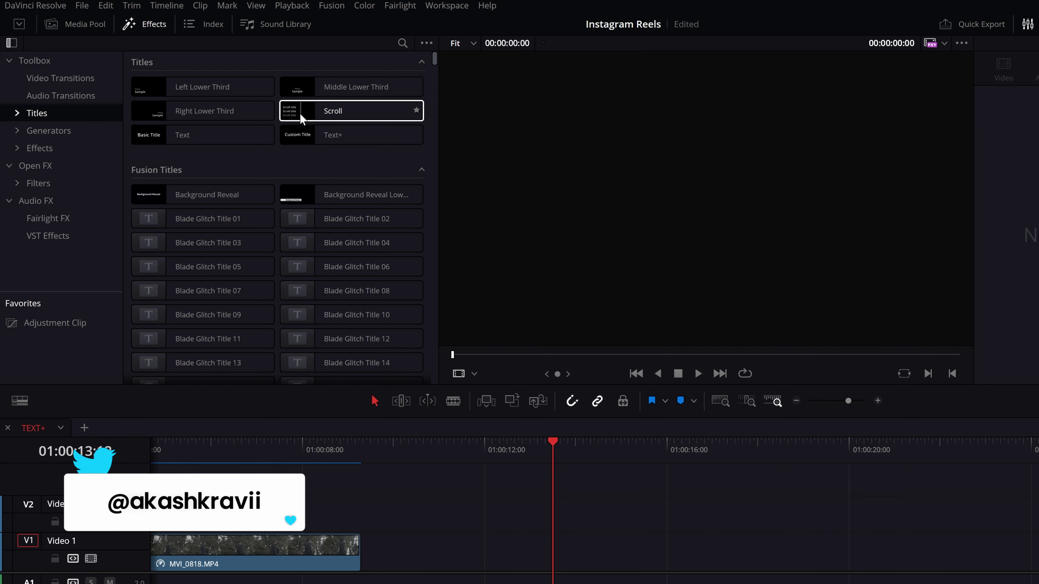
{"action": "scroll", "coordinate": [311, 185], "scroll_direction": "down", "scroll_amount": 15}
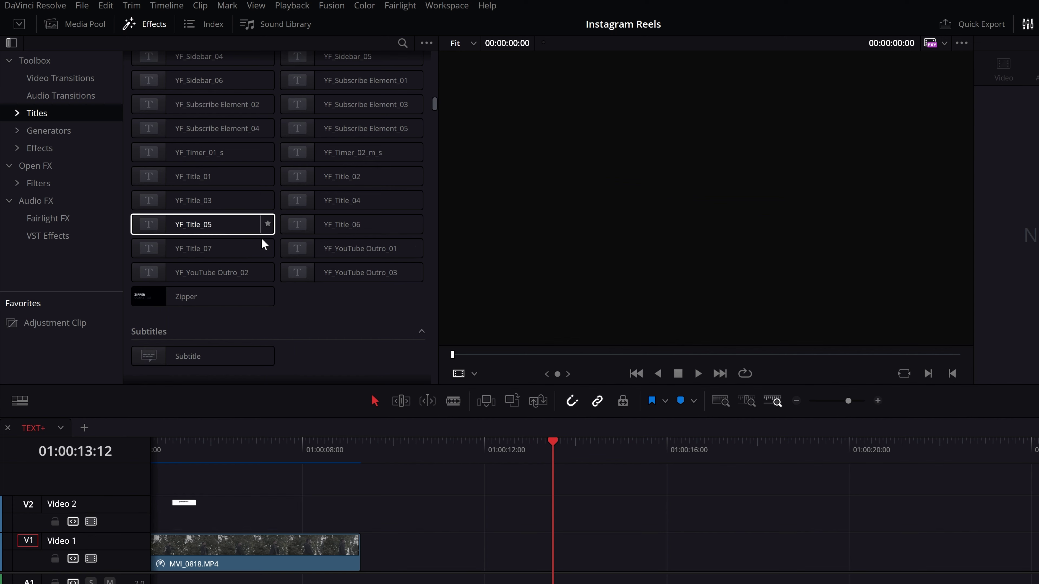
{"action": "scroll", "coordinate": [229, 254], "scroll_direction": "down", "scroll_amount": 5}
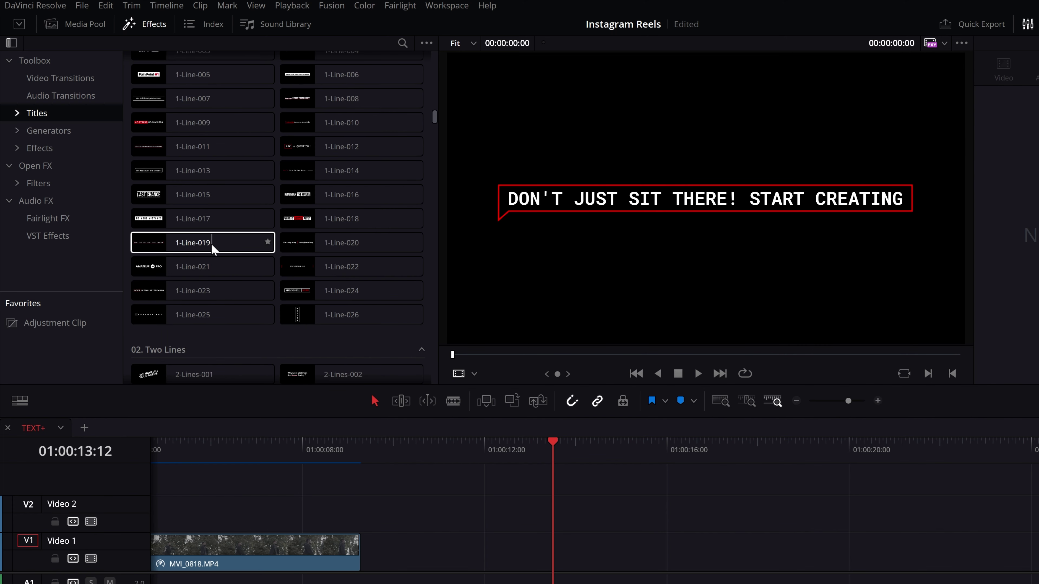
{"action": "scroll", "coordinate": [236, 258], "scroll_direction": "up", "scroll_amount": 10}
{"action": "scroll", "coordinate": [236, 258], "scroll_direction": "up", "scroll_amount": 5}
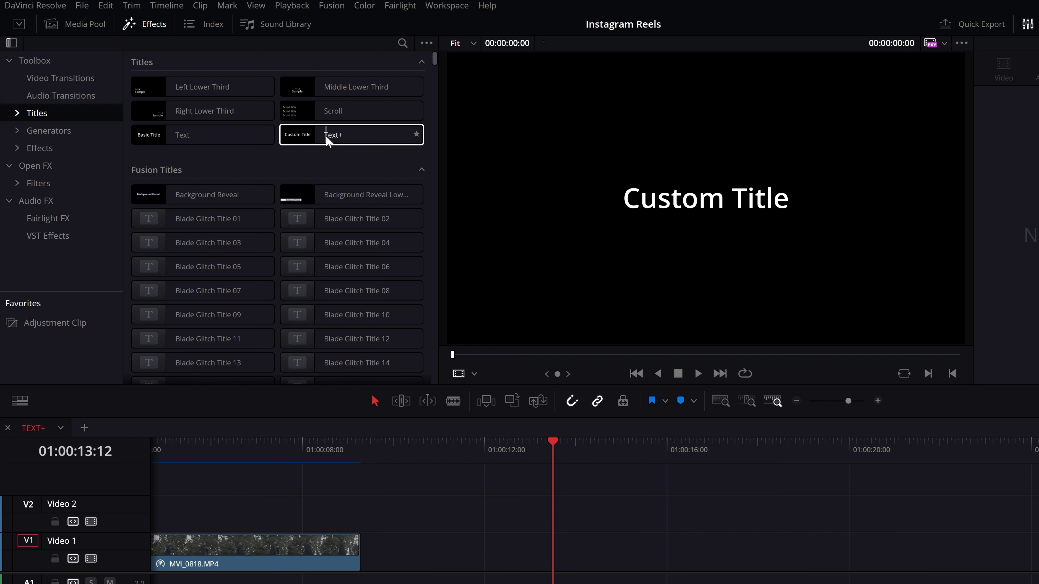
- Drag the Text+ title from the Titles list onto Video 1 after MVI_0818.MP4
{"action": "left_click", "coordinate": [301, 139]}
{"action": "left_click_drag", "start_coordinate": [301, 139], "coordinate": [438, 575]}
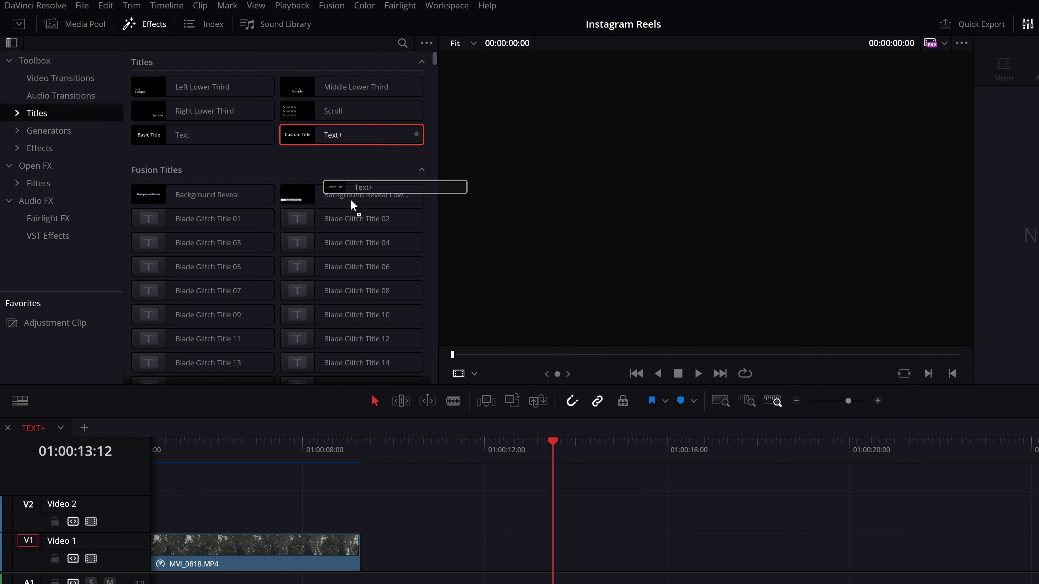
{"action": "left_click_drag", "start_coordinate": [436, 570], "coordinate": [456, 571]}
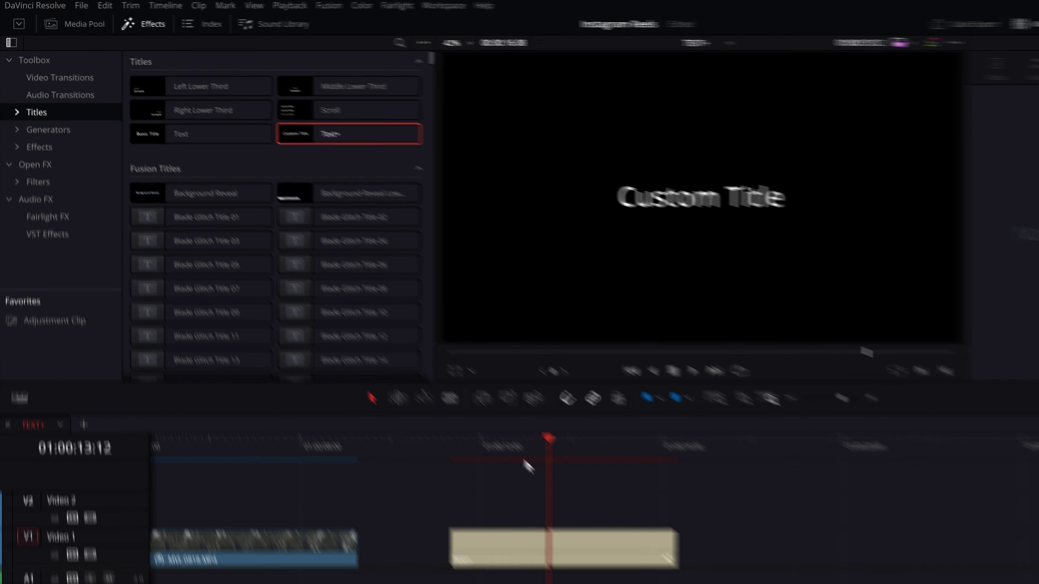
{"action": "left_click", "coordinate": [398, 374]}
- Play back the title, then nudge the Text+ clip to leave a gap after the forest clip
{"action": "key", "text": "space"}
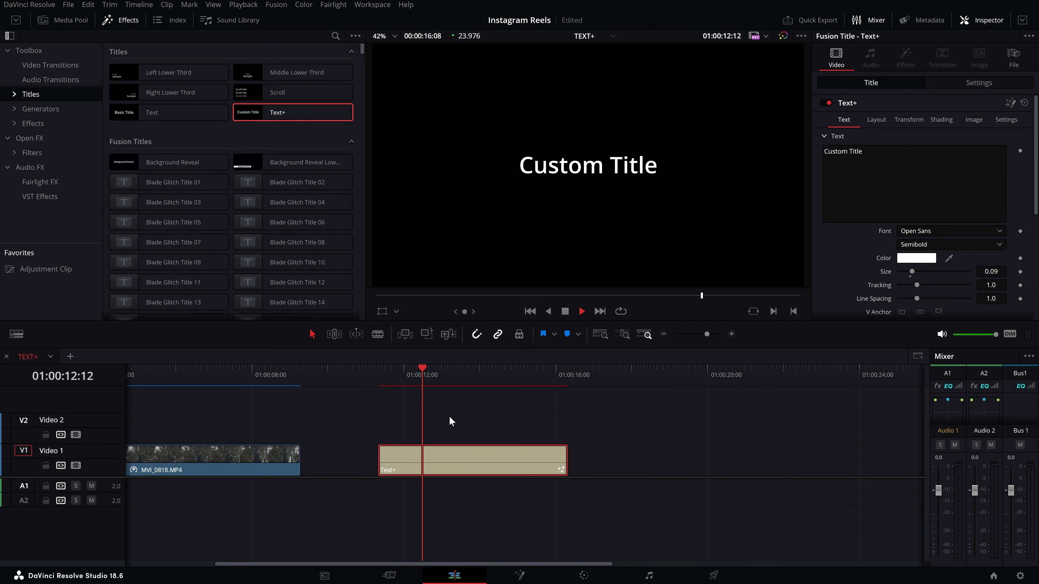
{"action": "key", "text": "space"}
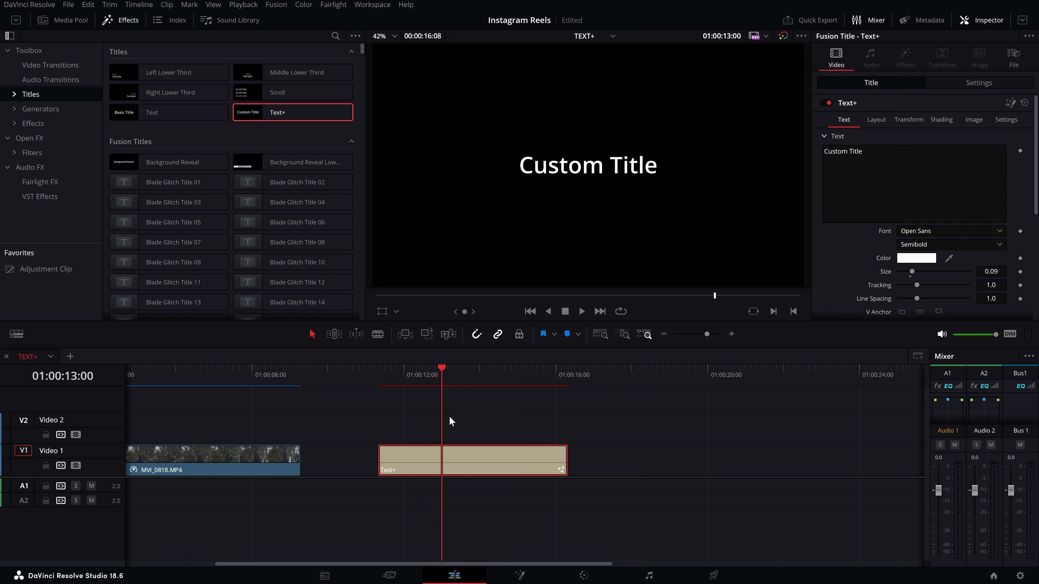
{"action": "left_click_drag", "start_coordinate": [413, 414], "coordinate": [496, 525]}
{"action": "left_click_drag", "start_coordinate": [461, 417], "coordinate": [489, 475]}
{"action": "left_click_drag", "start_coordinate": [437, 381], "coordinate": [415, 380]}
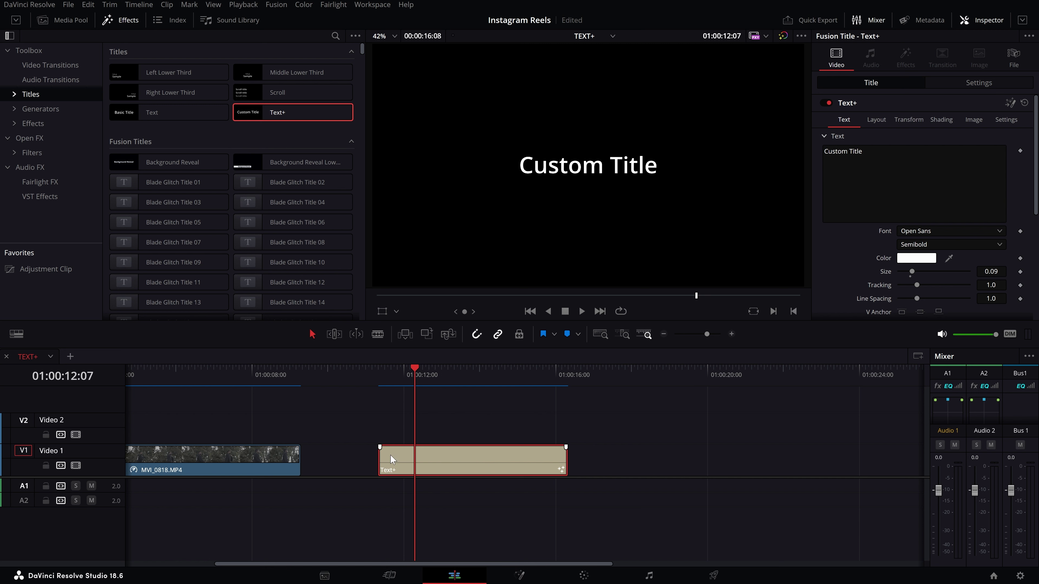
{"action": "left_click", "coordinate": [233, 378]}
{"action": "mouse_move", "coordinate": [494, 475]}
{"action": "left_mouse_down"}
{"action": "mouse_move", "coordinate": [310, 423]}
{"action": "mouse_move", "coordinate": [485, 459]}
{"action": "left_mouse_up"}
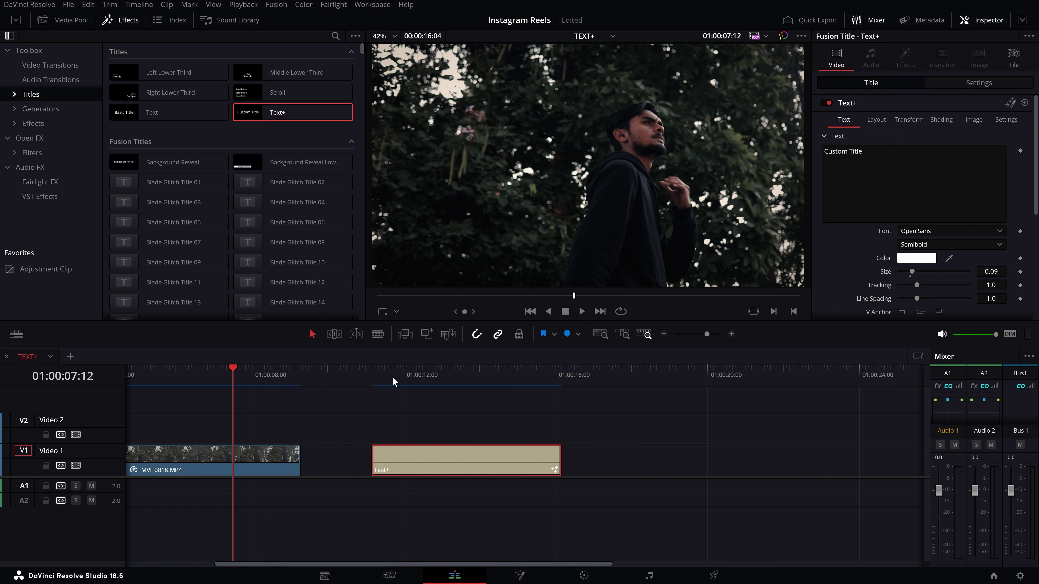
{"action": "left_click", "coordinate": [413, 377]}
{"action": "left_click", "coordinate": [413, 379]}
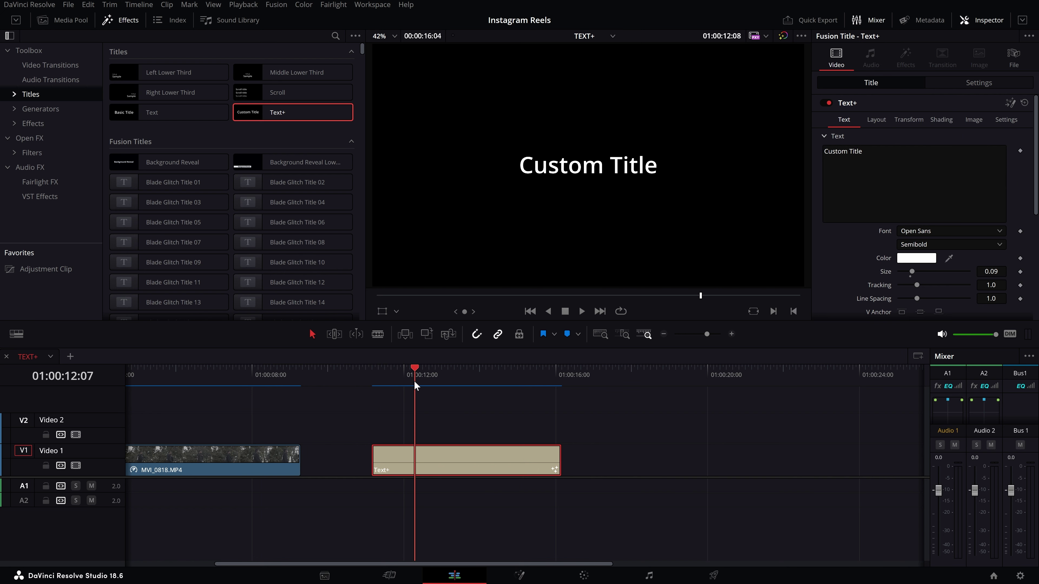
{"action": "key", "text": "space"}
{"action": "key", "text": "space"}
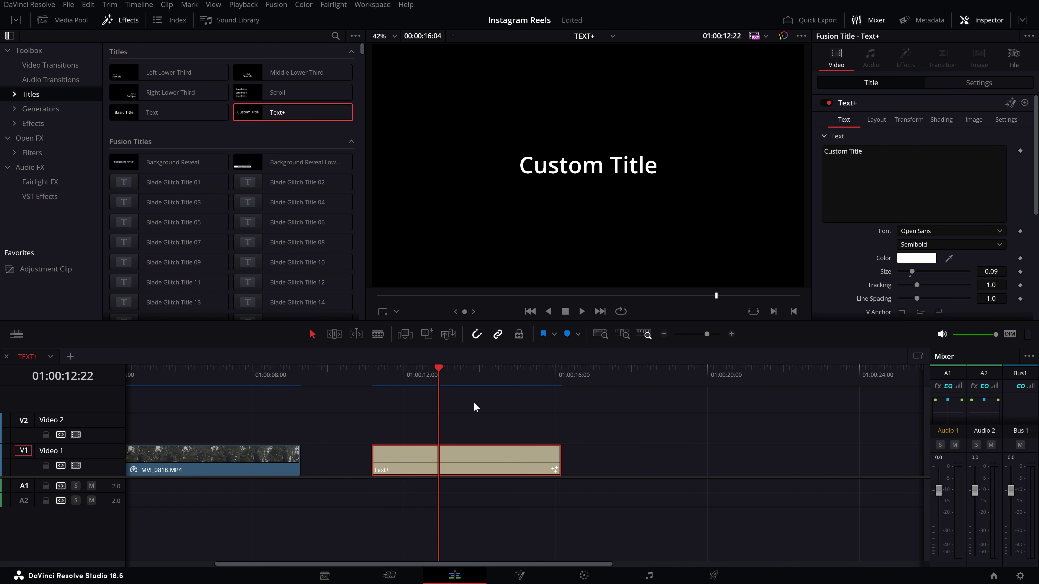
{"action": "scroll", "coordinate": [515, 433], "scroll_direction": "up", "scroll_amount": 3}
{"action": "left_click_drag", "start_coordinate": [401, 422], "coordinate": [458, 489]}
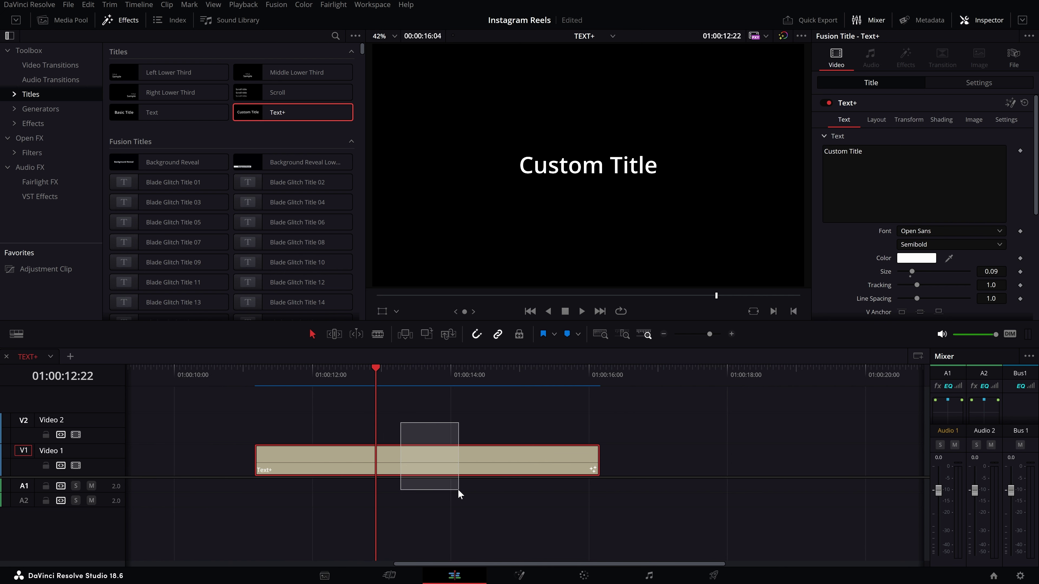
{"action": "scroll", "coordinate": [581, 462], "scroll_direction": "up", "scroll_amount": 1}
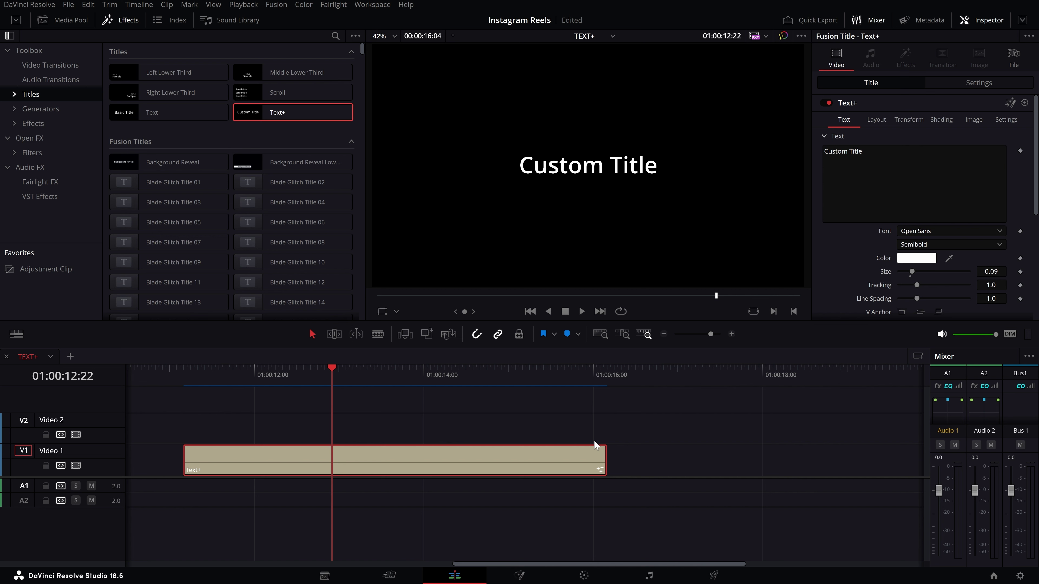
{"action": "left_click_drag", "start_coordinate": [578, 417], "coordinate": [612, 491]}
{"action": "key", "text": "Right"}
{"action": "key", "text": "Right"}
{"action": "left_click", "coordinate": [343, 372]}
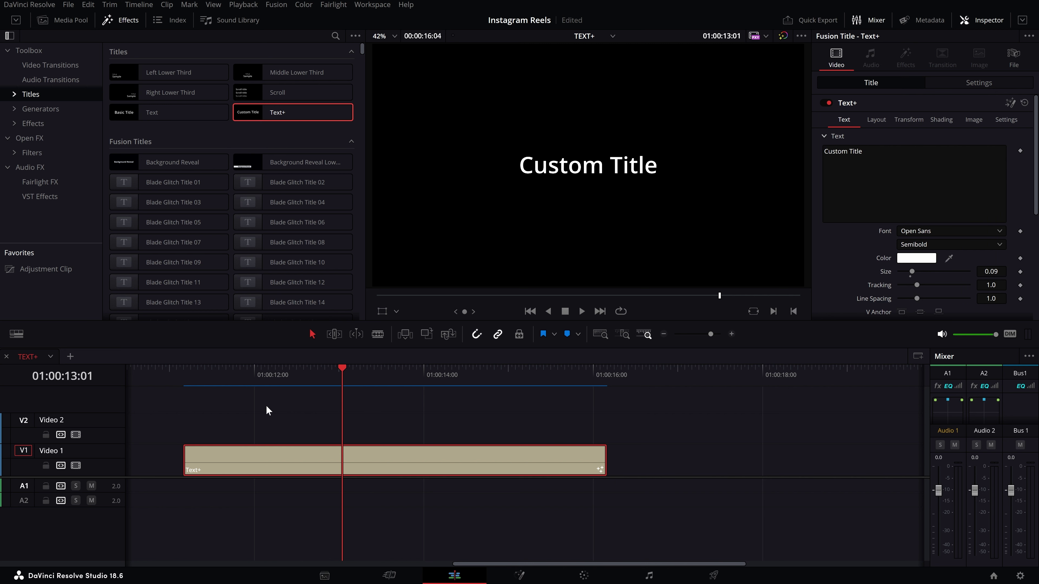
- Open the title in Fusion and move MediaOut1 further right of the Template node
{"action": "left_click", "coordinate": [518, 575]}
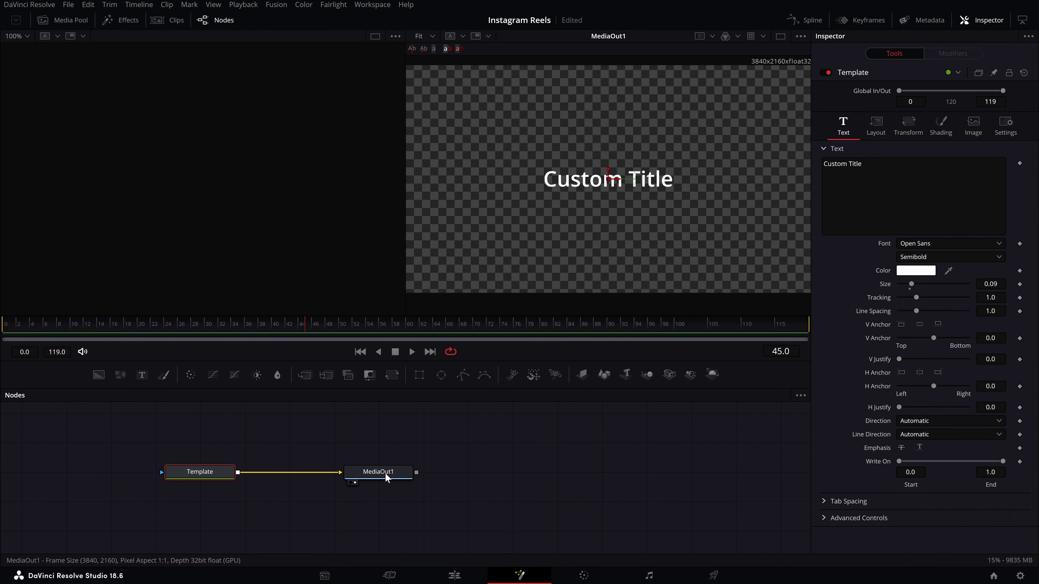
{"action": "left_click_drag", "start_coordinate": [387, 478], "coordinate": [670, 475]}
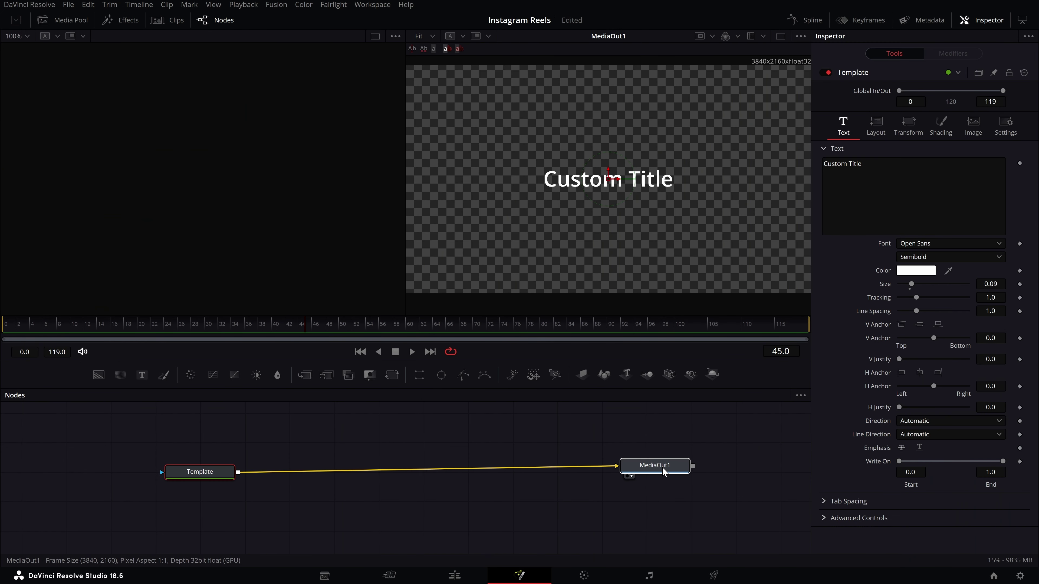
{"action": "left_click", "coordinate": [670, 475]}
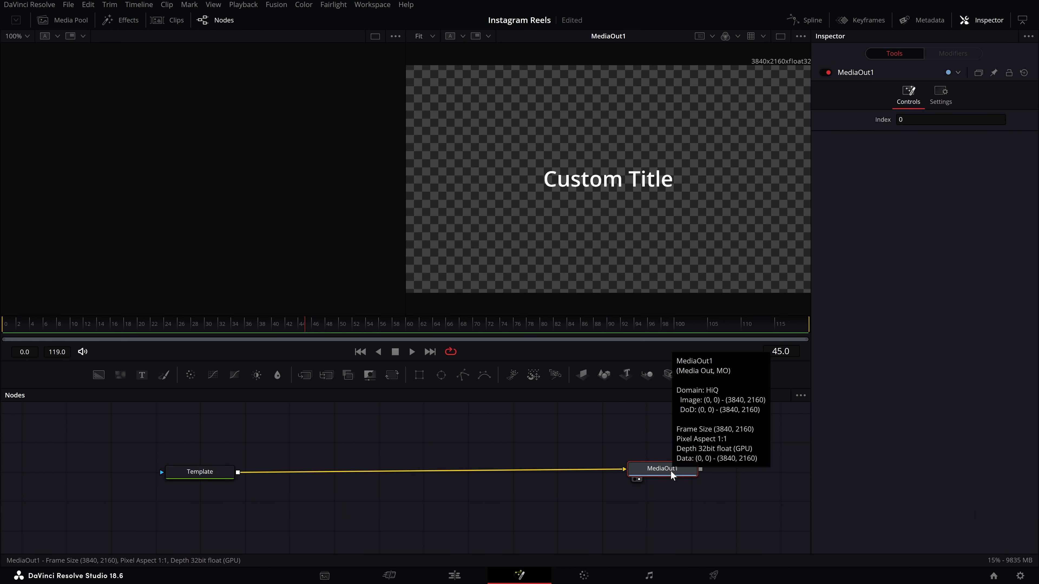
{"action": "left_click", "coordinate": [202, 474]}
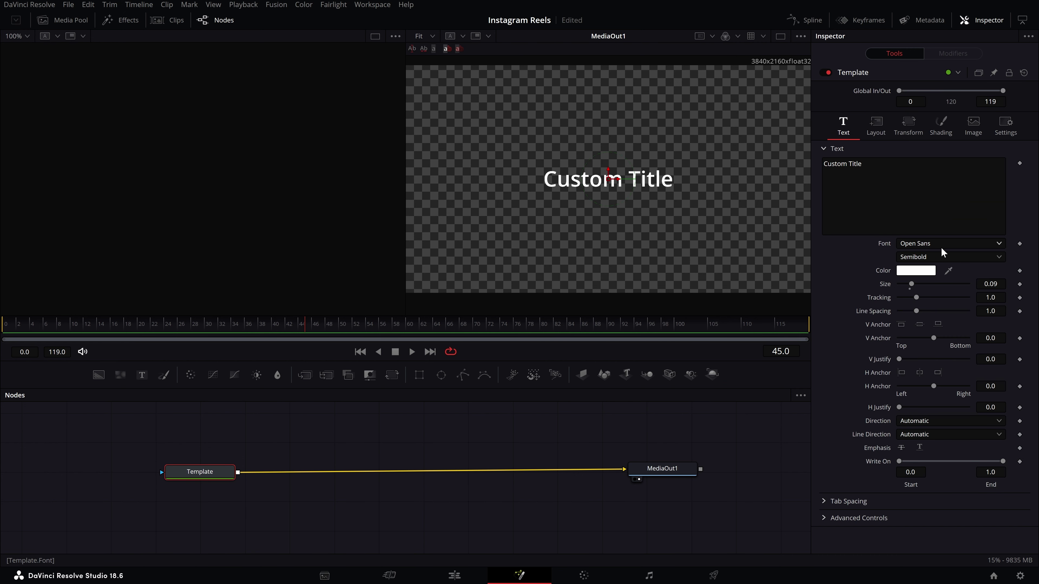
- Save the project, view the Spline and Keyframes editors, and return to the Edit page
{"action": "key", "text": "ctrl+s"}
{"action": "left_click", "coordinate": [800, 25]}
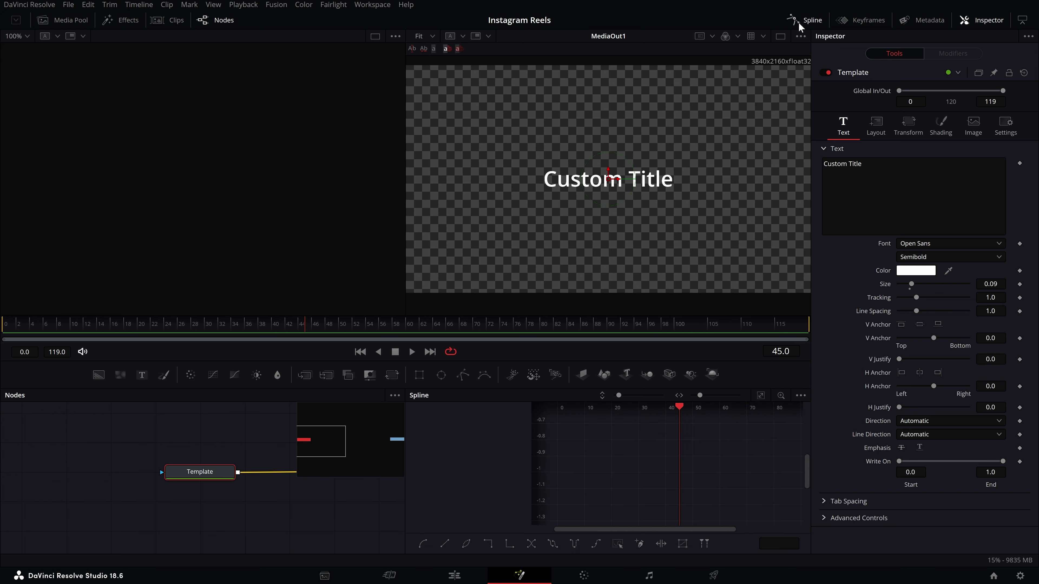
{"action": "left_click", "coordinate": [853, 26]}
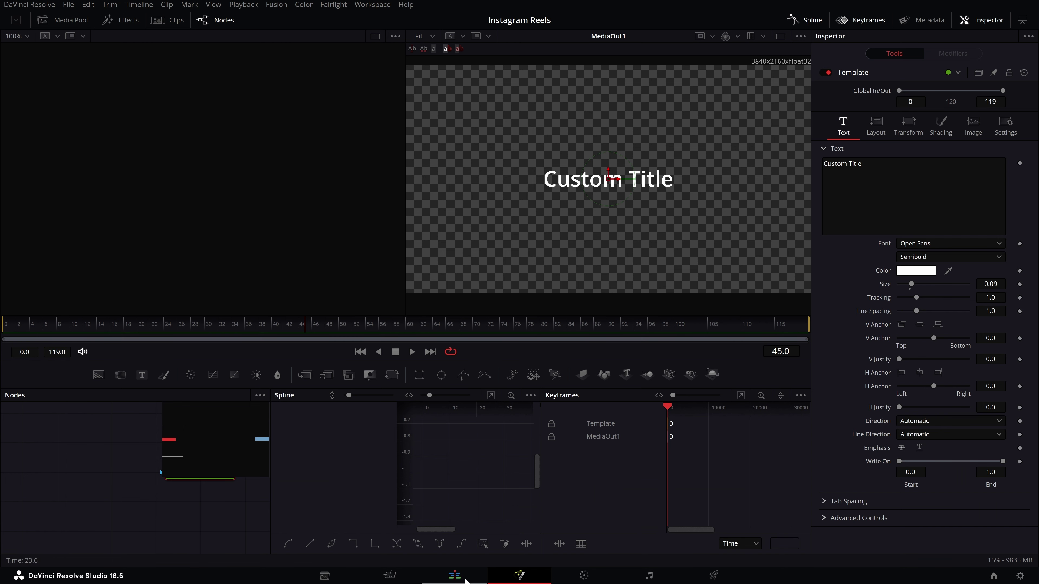
{"action": "left_click", "coordinate": [470, 577]}
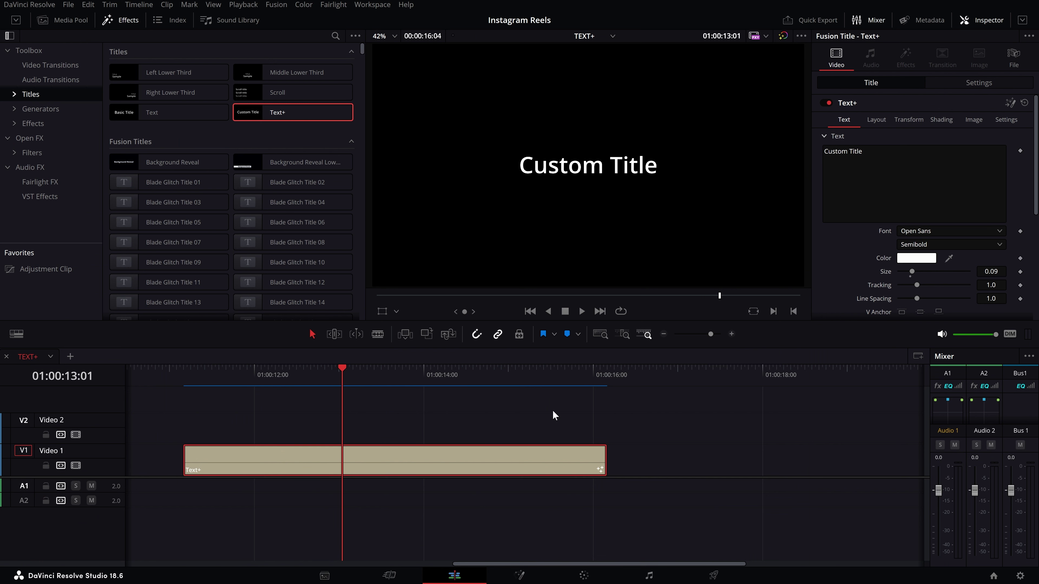
- Show the Text+ clip's Settings tab and compare it with MVI_0818.MP4's settings
{"action": "left_click_drag", "start_coordinate": [369, 408], "coordinate": [420, 506]}
{"action": "scroll", "coordinate": [947, 221], "scroll_direction": "down", "scroll_amount": 5}
{"action": "scroll", "coordinate": [946, 221], "scroll_direction": "up", "scroll_amount": 5}
{"action": "left_click", "coordinate": [978, 82]}
{"action": "scroll", "coordinate": [939, 227], "scroll_direction": "down", "scroll_amount": 1}
{"action": "scroll", "coordinate": [939, 229], "scroll_direction": "up", "scroll_amount": 1}
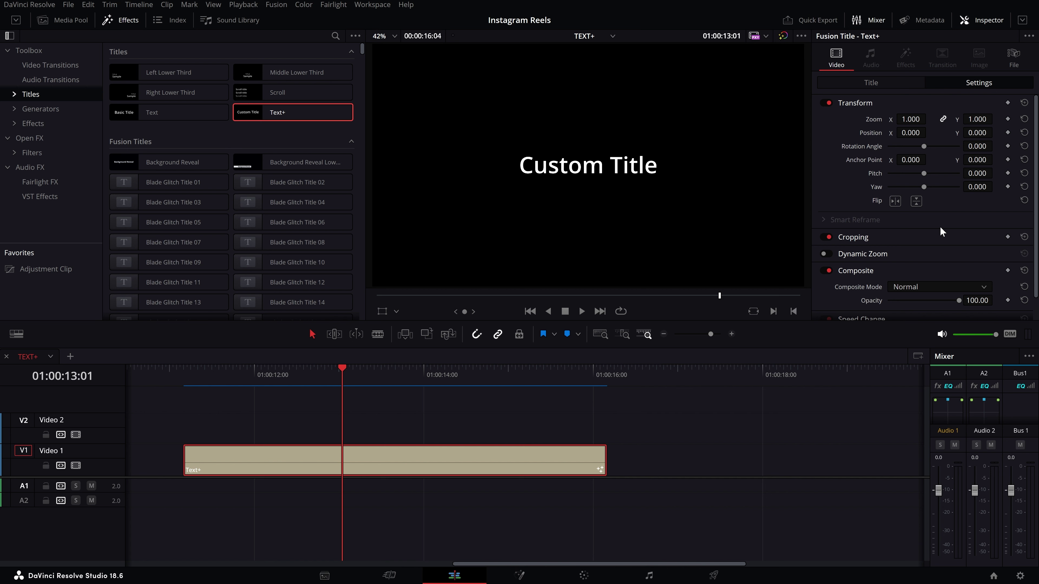
{"action": "scroll", "coordinate": [787, 420], "scroll_direction": "down", "scroll_amount": 3}
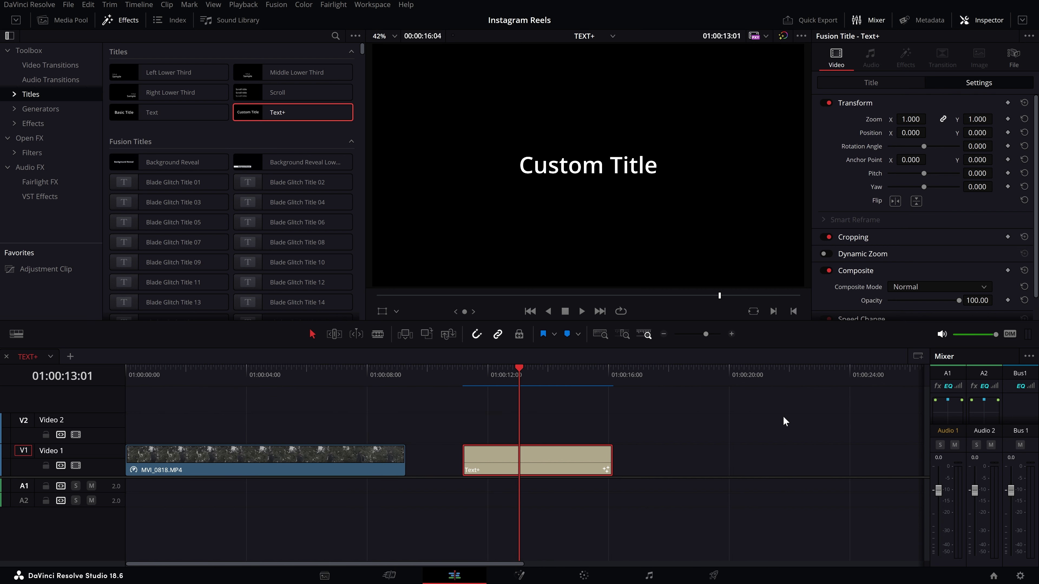
{"action": "left_click", "coordinate": [275, 379]}
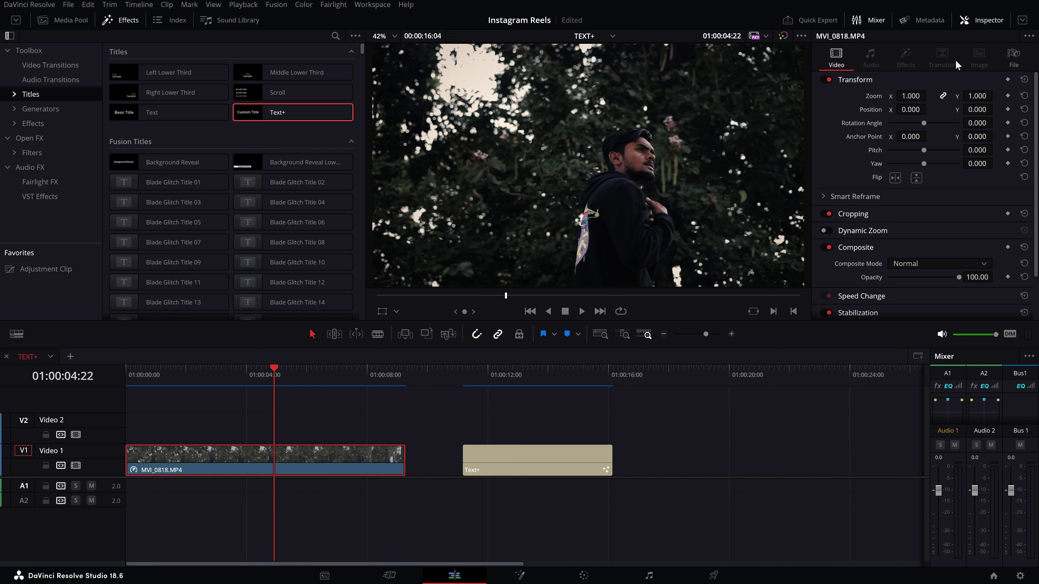
{"action": "scroll", "coordinate": [863, 211], "scroll_direction": "down", "scroll_amount": 2}
{"action": "scroll", "coordinate": [863, 213], "scroll_direction": "up", "scroll_amount": 2}
- Reselect Text+, try Zoom and Position X, then undo to keep it centred at zoom 1.000
{"action": "left_click", "coordinate": [494, 385]}
{"action": "scroll", "coordinate": [580, 447], "scroll_direction": "down", "scroll_amount": 2}
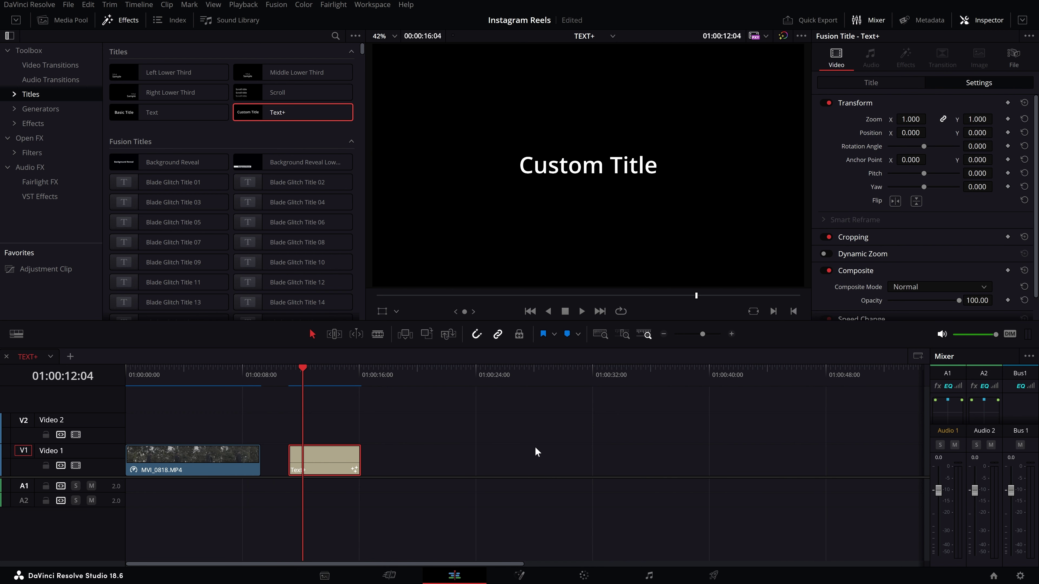
{"action": "scroll", "coordinate": [301, 452], "scroll_direction": "up", "scroll_amount": 3}
{"action": "scroll", "coordinate": [233, 448], "scroll_direction": "up", "scroll_amount": 2}
{"action": "scroll", "coordinate": [233, 448], "scroll_direction": "up", "scroll_amount": 1}
{"action": "scroll", "coordinate": [928, 130], "scroll_direction": "down", "scroll_amount": 1}
{"action": "scroll", "coordinate": [925, 133], "scroll_direction": "up", "scroll_amount": 1}
{"action": "scroll", "coordinate": [879, 238], "scroll_direction": "down", "scroll_amount": 1}
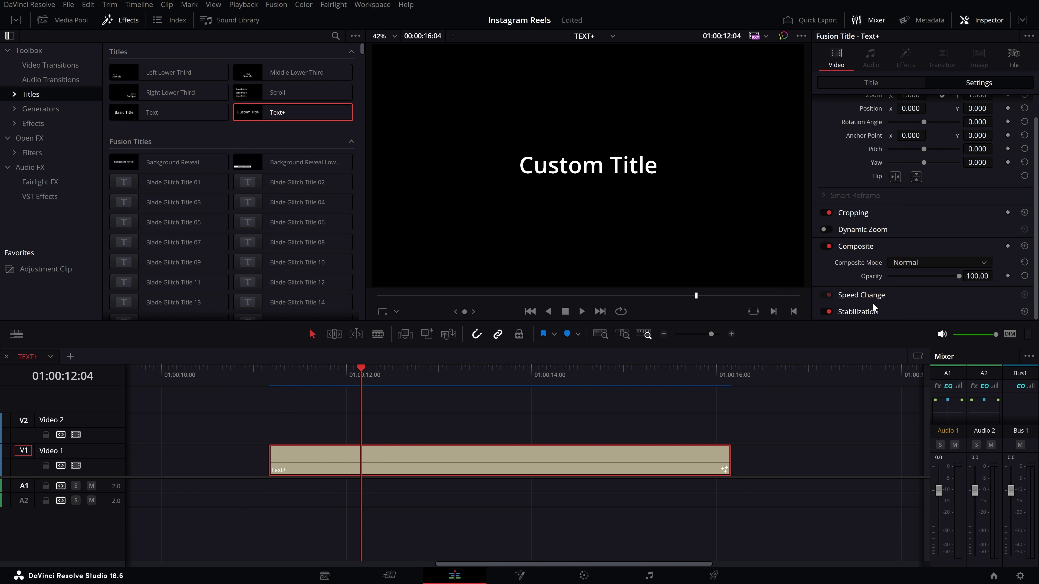
{"action": "scroll", "coordinate": [869, 313], "scroll_direction": "up", "scroll_amount": 1}
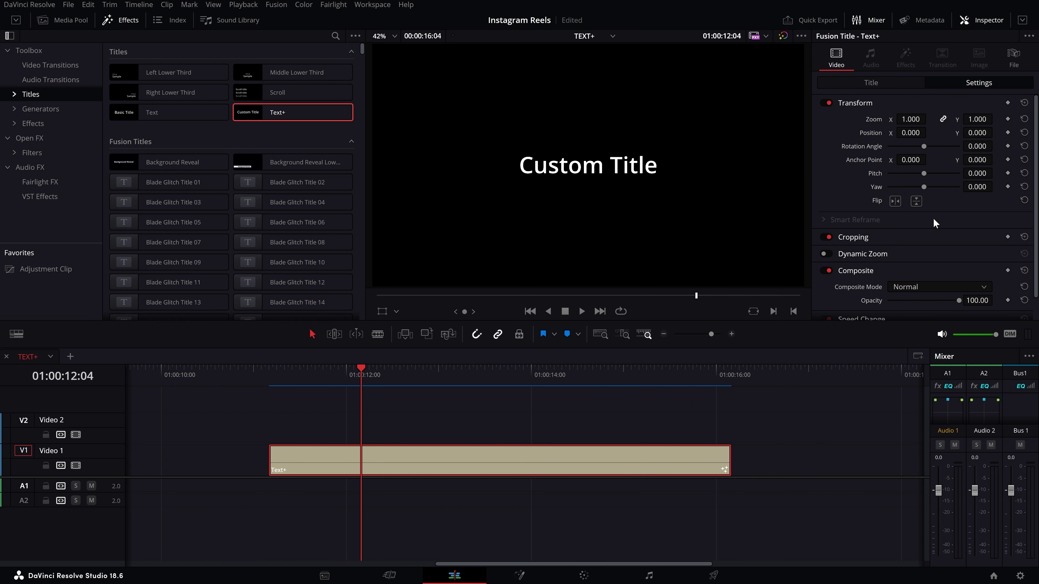
{"action": "mouse_move", "coordinate": [910, 119]}
{"action": "left_mouse_down"}
{"action": "mouse_move", "coordinate": [937, 119]}
{"action": "mouse_move", "coordinate": [885, 154]}
{"action": "mouse_move", "coordinate": [899, 145]}
{"action": "left_mouse_up"}
{"action": "key", "text": "ctrl+z"}
{"action": "key", "text": "ctrl+z"}
{"action": "key", "text": "ctrl+z"}
{"action": "left_click", "coordinate": [861, 83]}
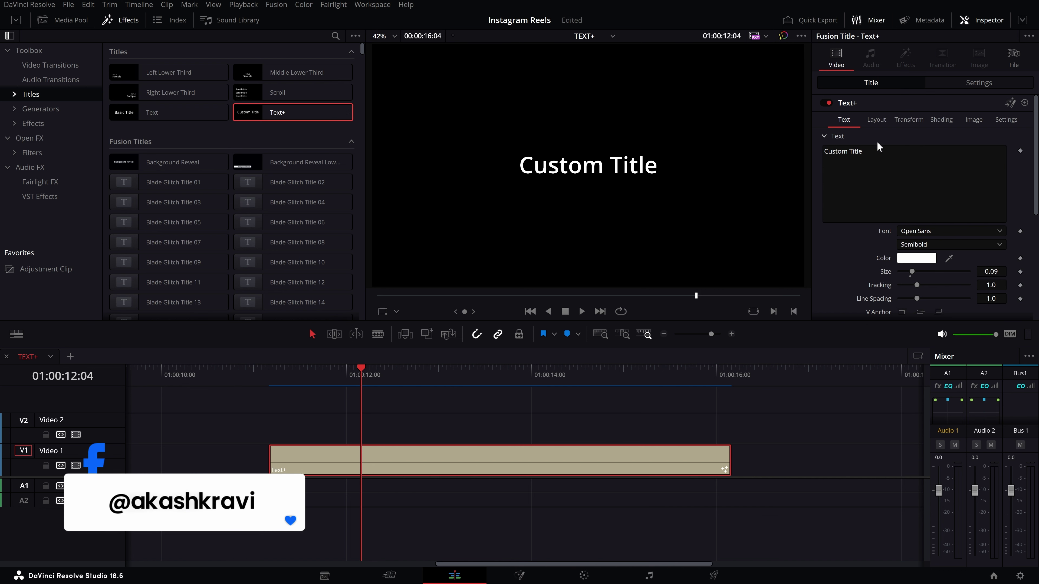
- Save the project and browse the title's Layout, Transform, Shading, Image and Settings tabs
{"action": "key", "text": "ctrl+s"}
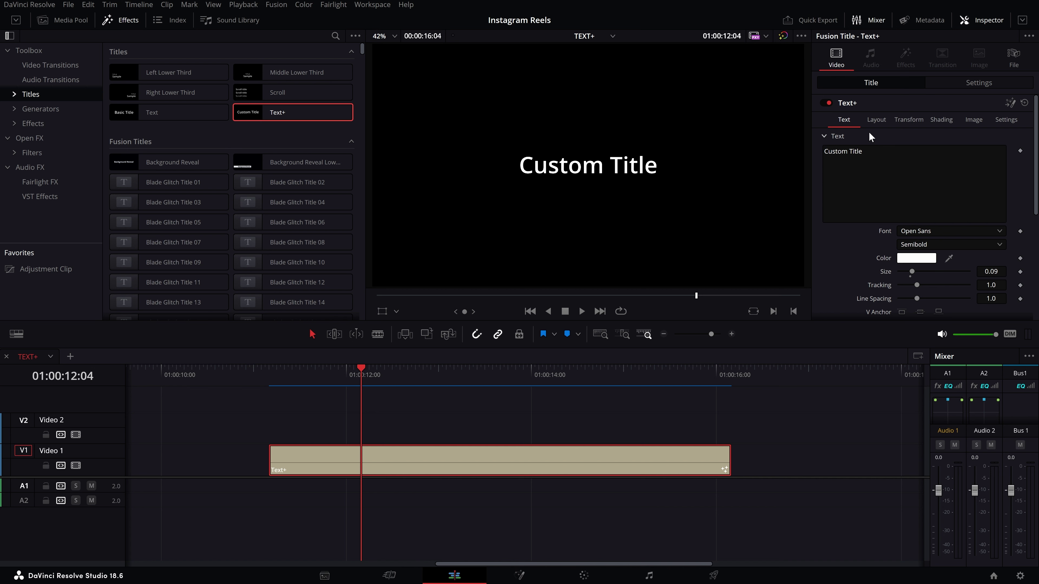
{"action": "left_click", "coordinate": [876, 123]}
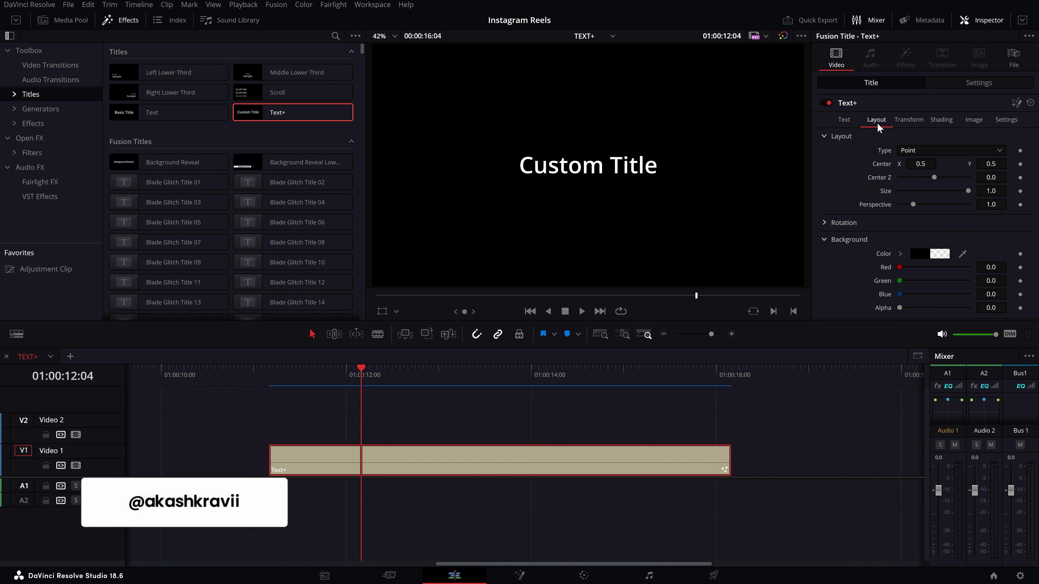
{"action": "left_click", "coordinate": [913, 123]}
{"action": "left_click", "coordinate": [941, 120]}
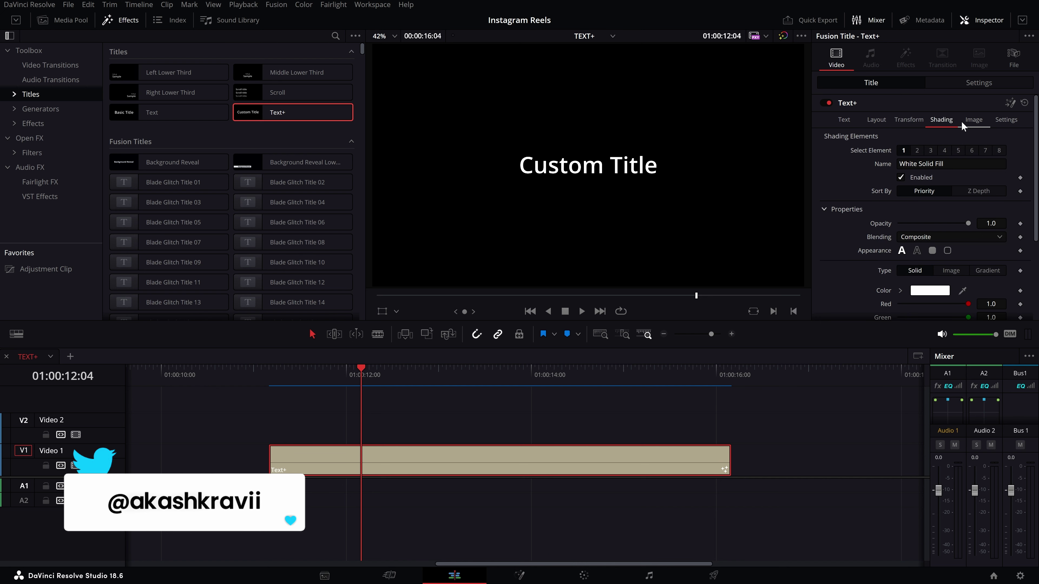
{"action": "left_click", "coordinate": [973, 119]}
{"action": "left_click", "coordinate": [1010, 121]}
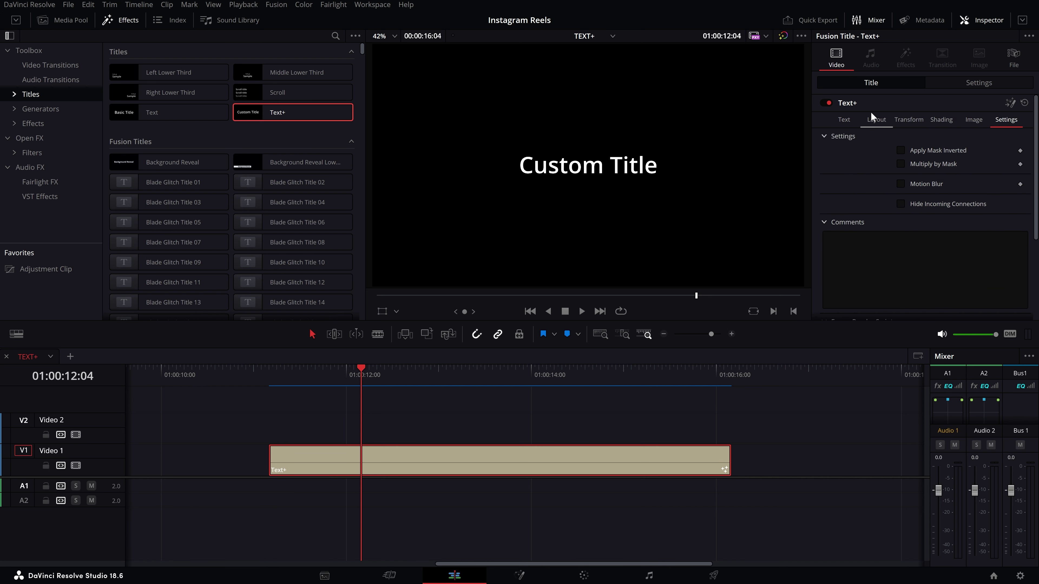
- Return to the Text tab, hide the audio mixer, and expand the Inspector to full height
{"action": "left_click", "coordinate": [844, 120]}
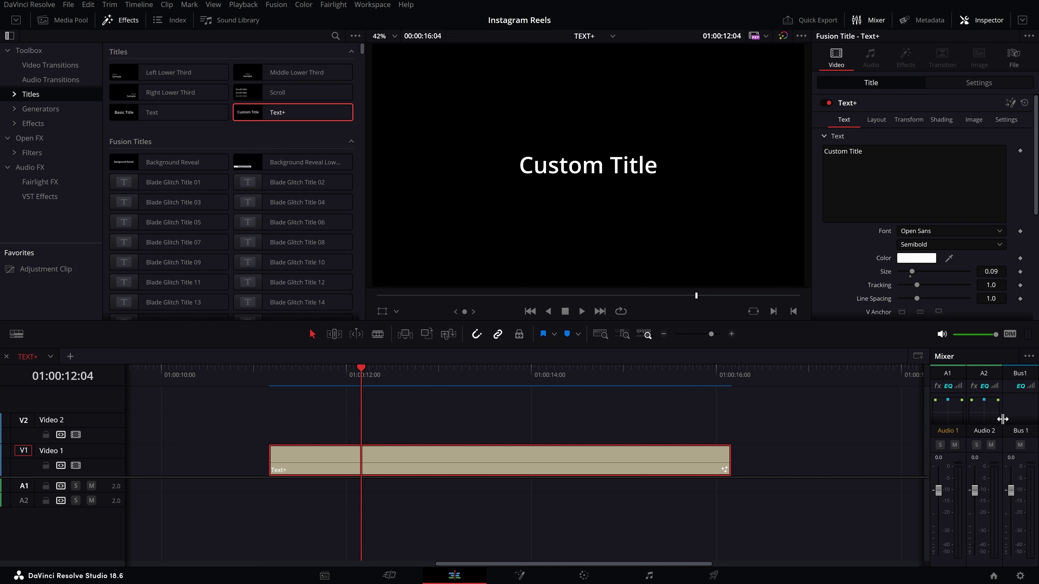
{"action": "left_click", "coordinate": [869, 20]}
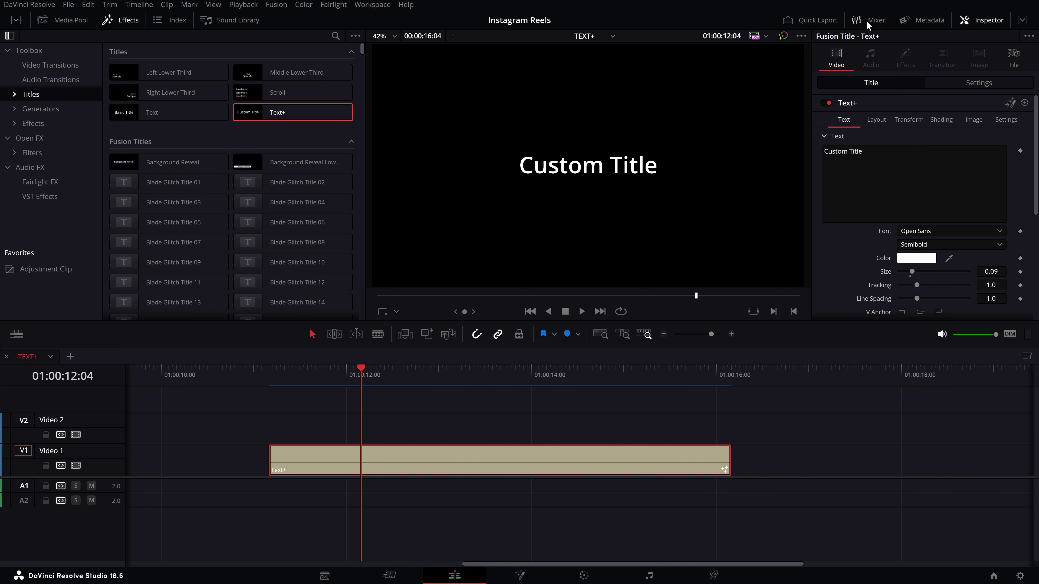
{"action": "left_click", "coordinate": [1023, 21]}
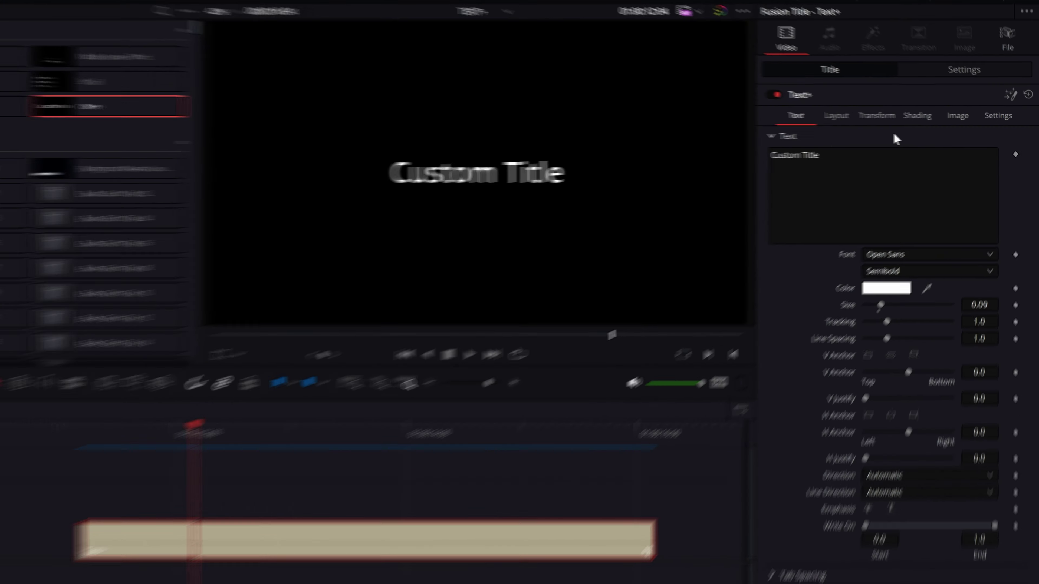
{"action": "left_click", "coordinate": [829, 120]}
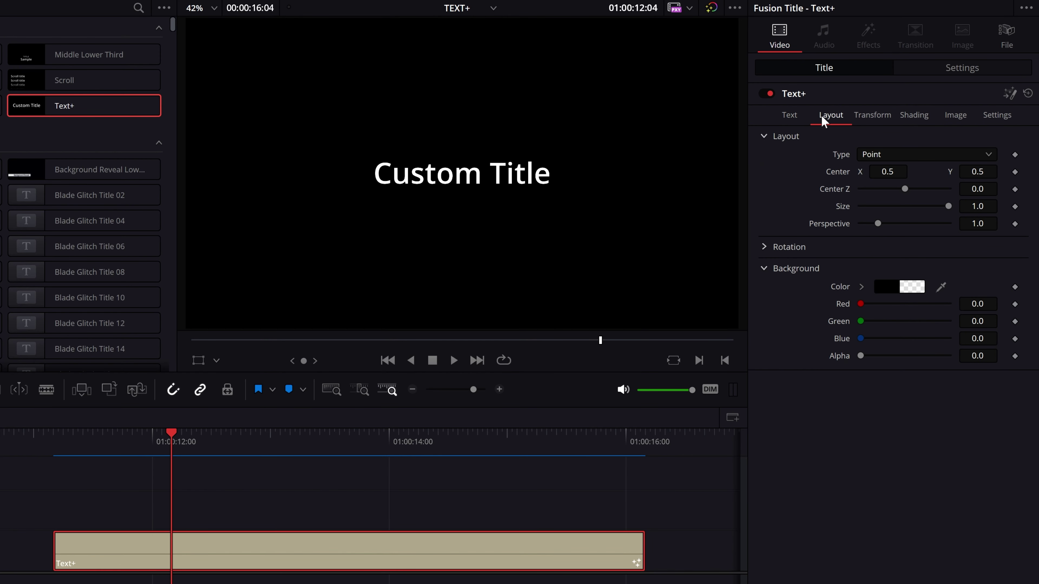
{"action": "left_click", "coordinate": [891, 122]}
{"action": "left_click", "coordinate": [915, 121]}
{"action": "left_click", "coordinate": [956, 121]}
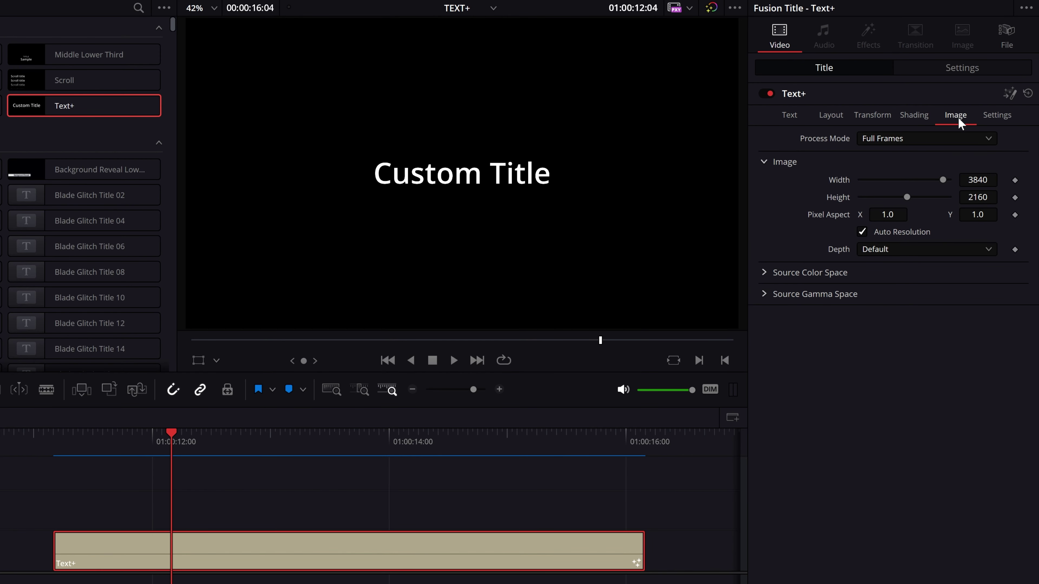
{"action": "left_click", "coordinate": [798, 121]}
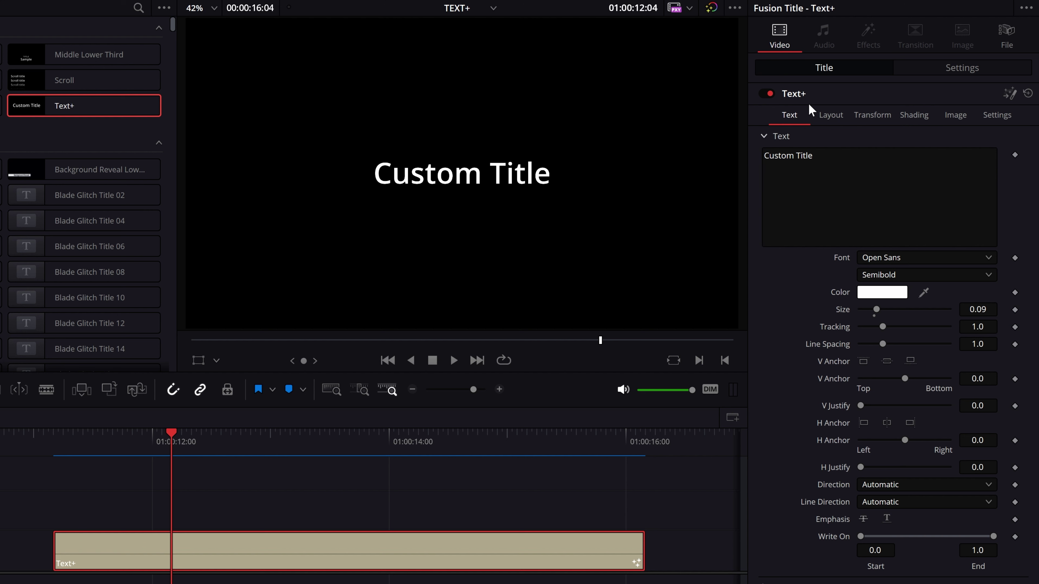
{"action": "left_click", "coordinate": [769, 95]}
{"action": "left_click", "coordinate": [768, 94]}
{"action": "left_click", "coordinate": [768, 94]}
{"action": "left_click", "coordinate": [767, 94]}
{"action": "left_click", "coordinate": [768, 94]}
{"action": "left_click", "coordinate": [788, 155]}
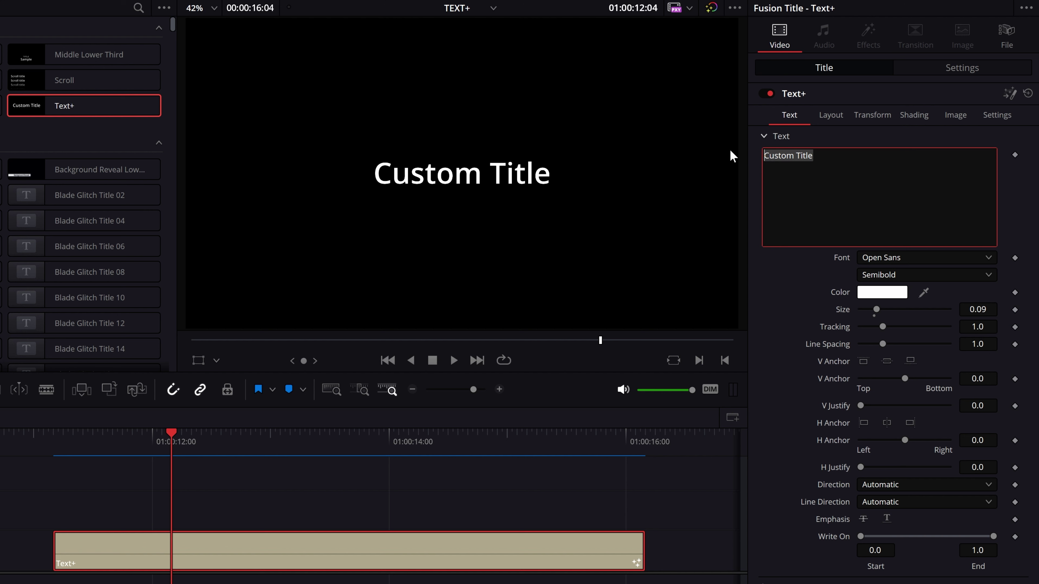
- Change the title text to KRSNA and set its font to Monument Extended Ultrabold
{"action": "type", "text": "KRSNA"}
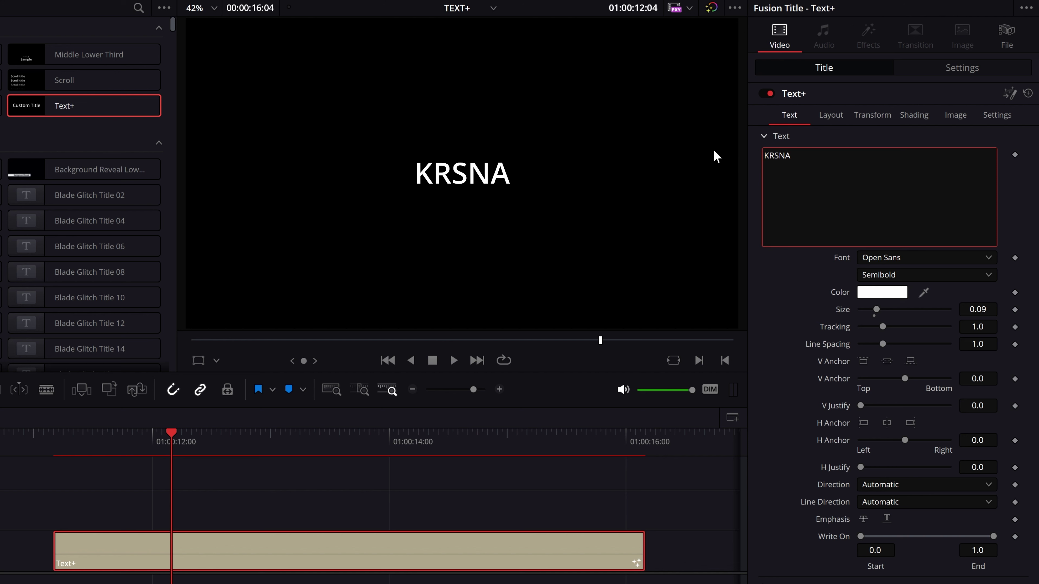
{"action": "left_click", "coordinate": [894, 258]}
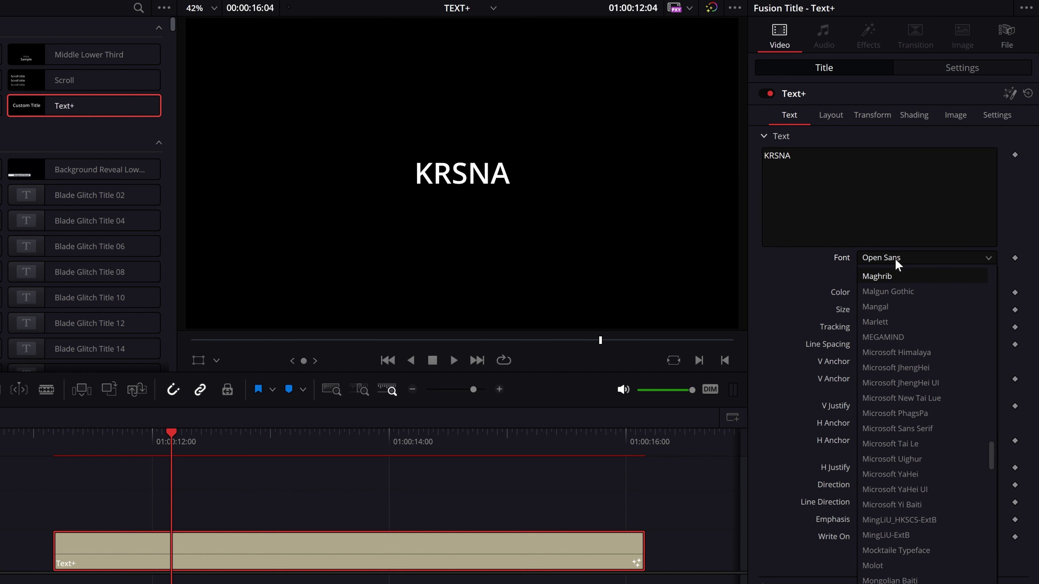
{"action": "type", "text": "monu"}
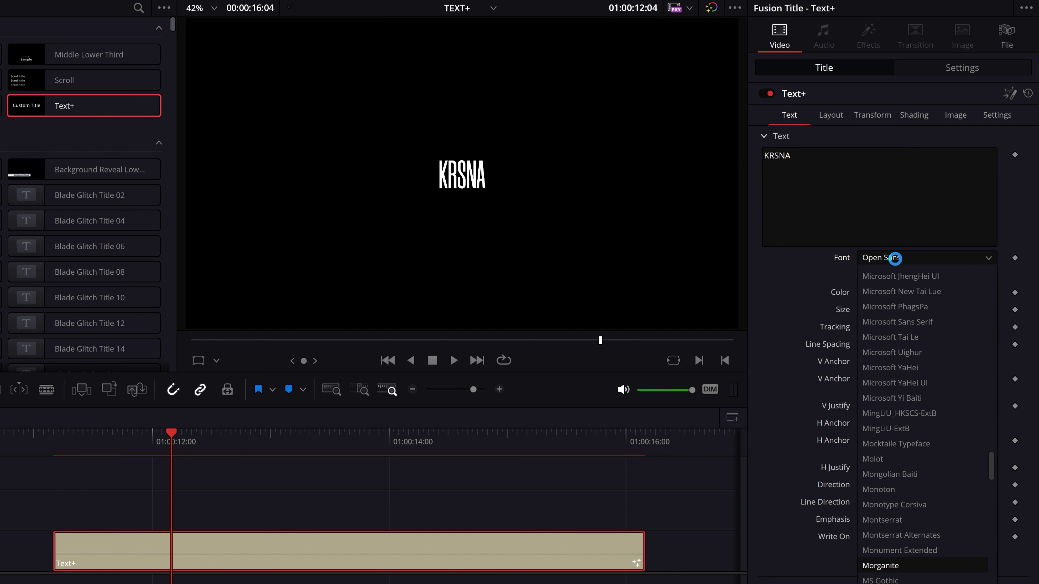
{"action": "key", "text": "Return"}
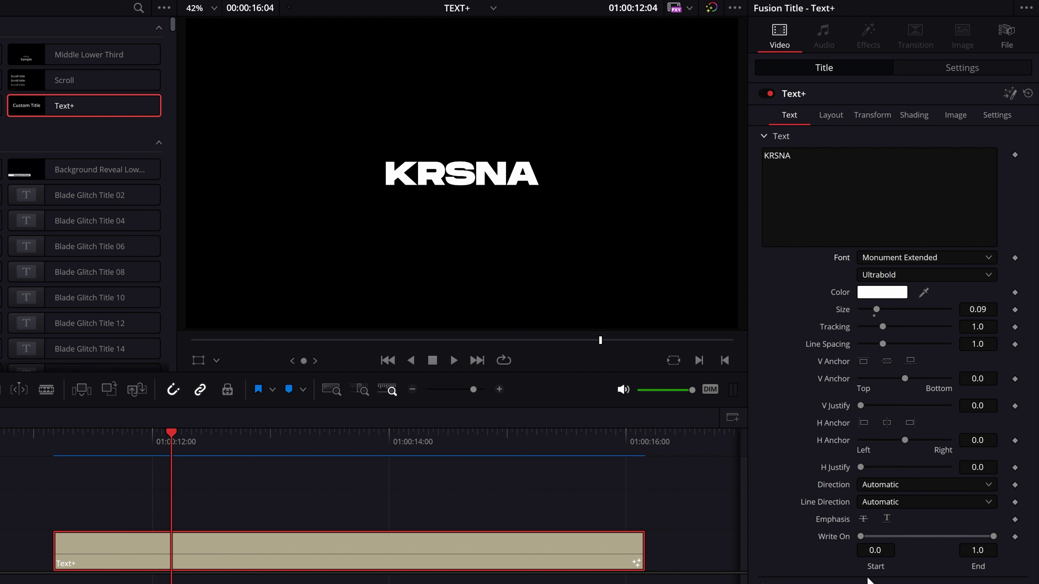
- Set the KRSNA text colour to light blue (#53cbff) via the Color swatch
{"action": "left_click", "coordinate": [891, 293]}
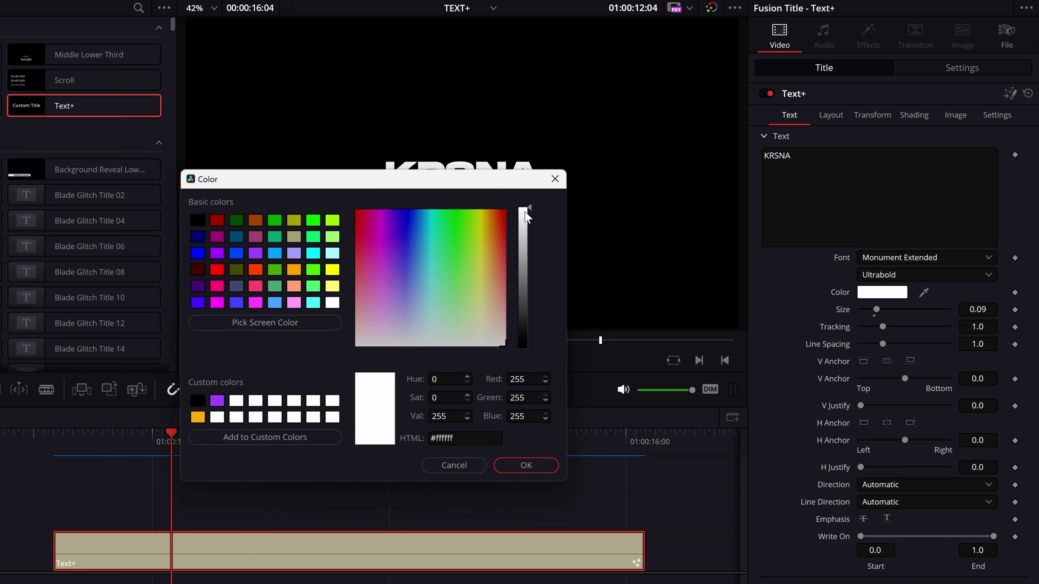
{"action": "left_click_drag", "start_coordinate": [364, 155], "coordinate": [144, 61]}
{"action": "left_click_drag", "start_coordinate": [143, 117], "coordinate": [121, 137]}
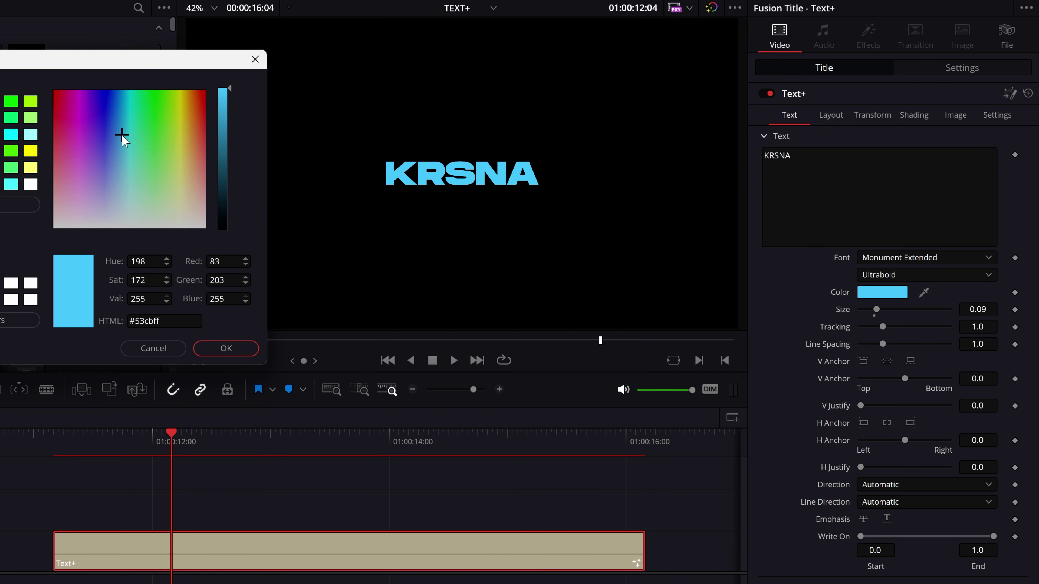
{"action": "left_click", "coordinate": [235, 349]}
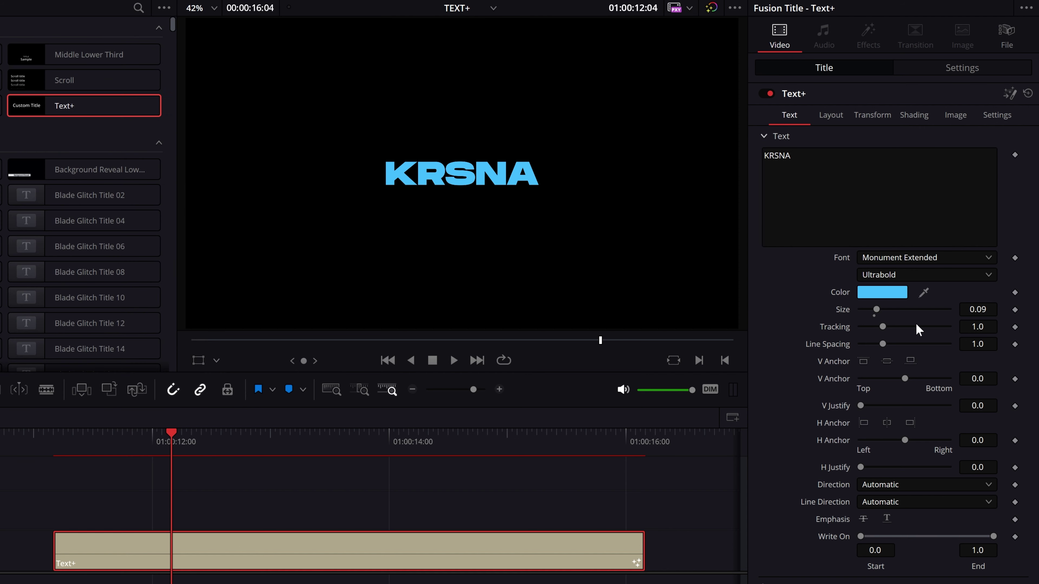
- Enlarge KRSNA to size 0.1417, resetting line spacing to default along the way
{"action": "left_click_drag", "start_coordinate": [876, 311], "coordinate": [882, 327]}
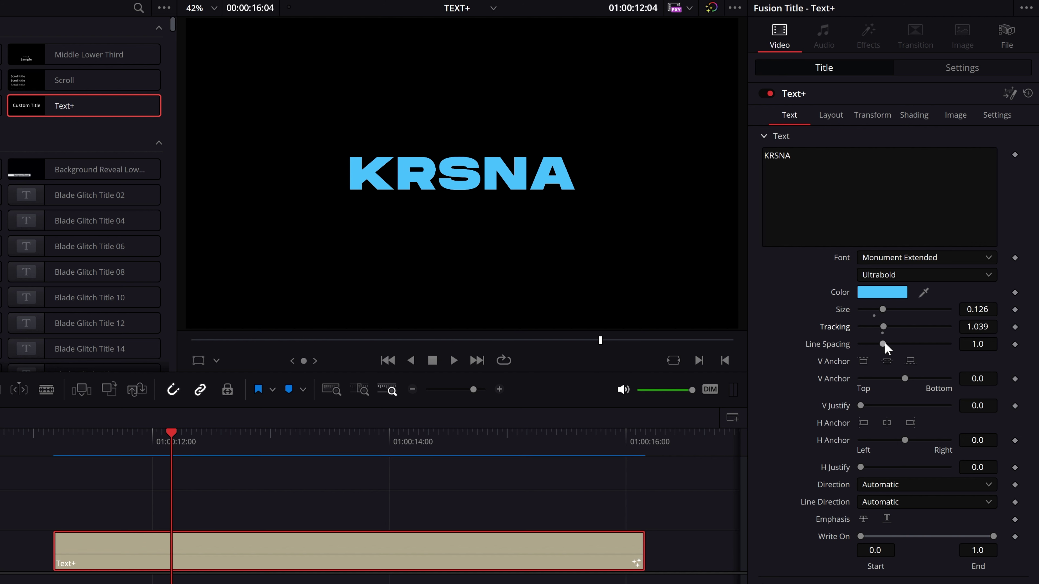
{"action": "left_click_drag", "start_coordinate": [885, 344], "coordinate": [882, 345]}
{"action": "double_click", "coordinate": [831, 343]}
{"action": "double_click", "coordinate": [840, 309]}
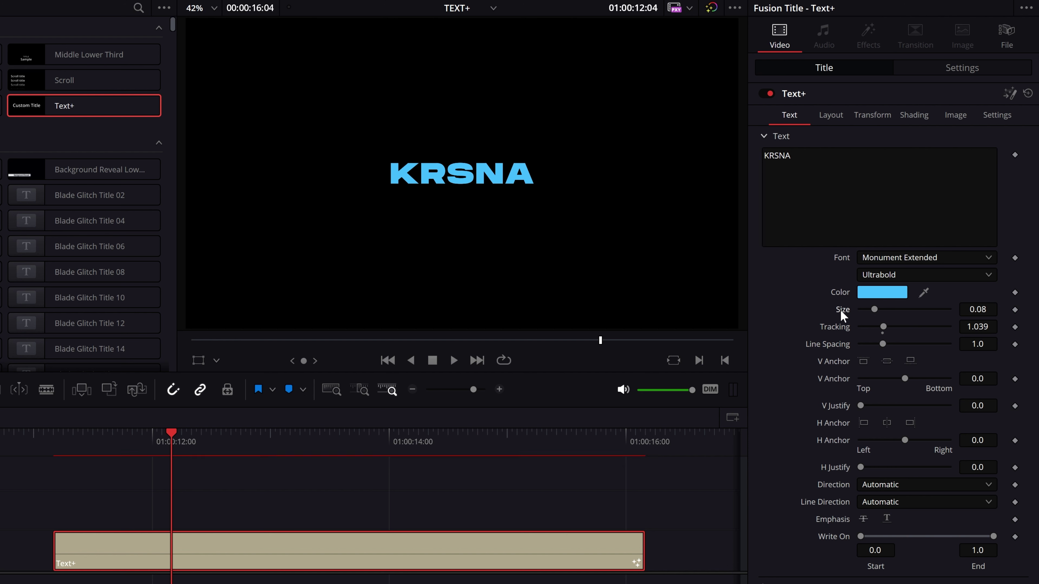
{"action": "left_click_drag", "start_coordinate": [873, 309], "coordinate": [882, 316]}
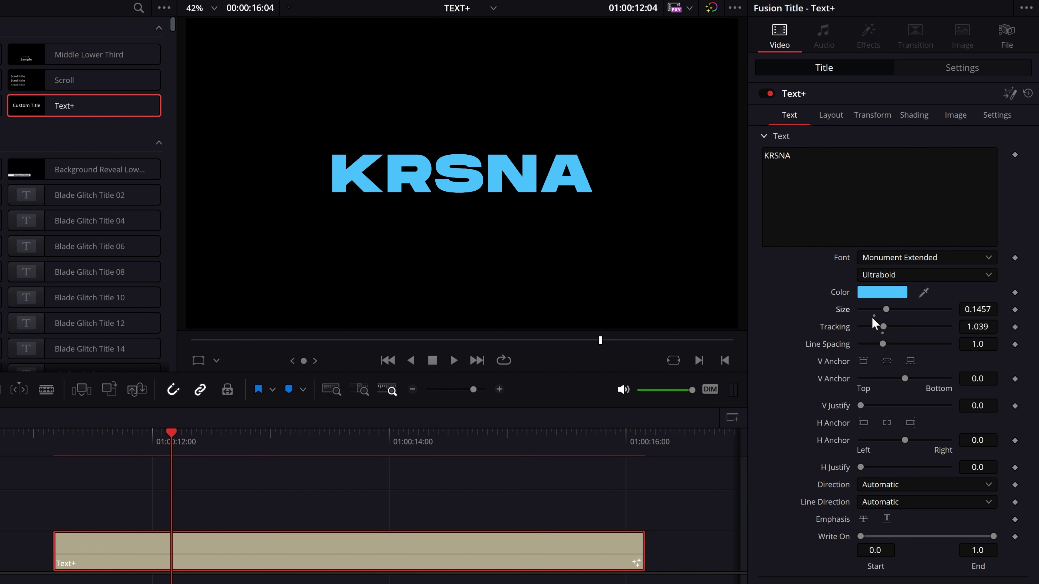
{"action": "double_click", "coordinate": [873, 315]}
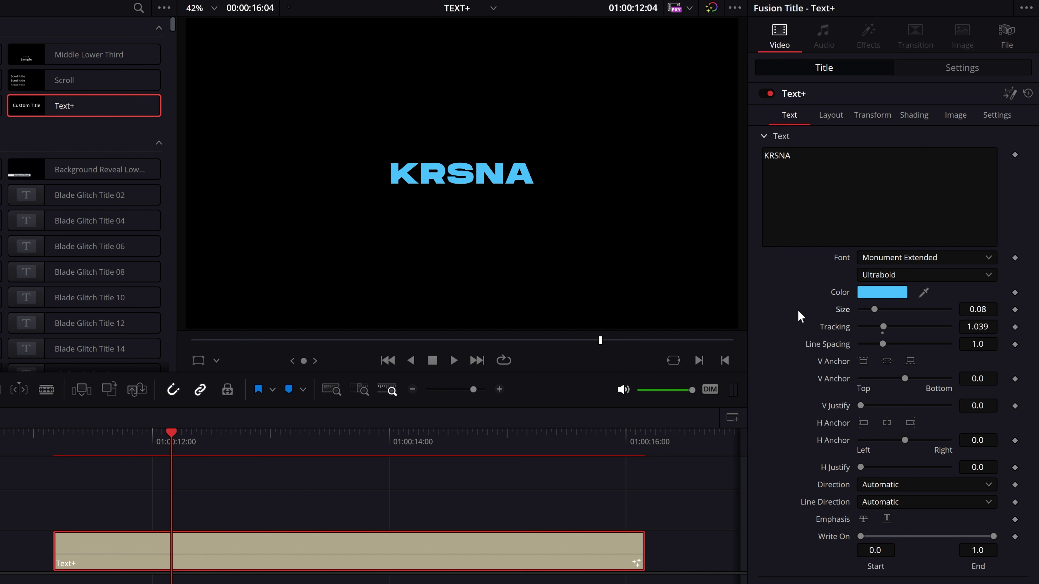
{"action": "left_click_drag", "start_coordinate": [880, 314], "coordinate": [886, 314]}
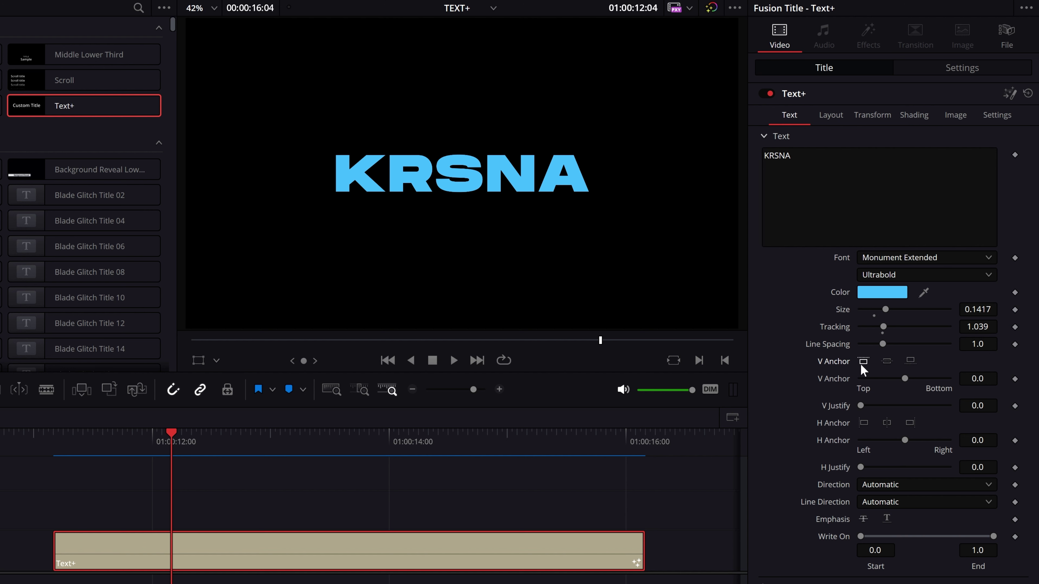
{"action": "left_click", "coordinate": [887, 361]}
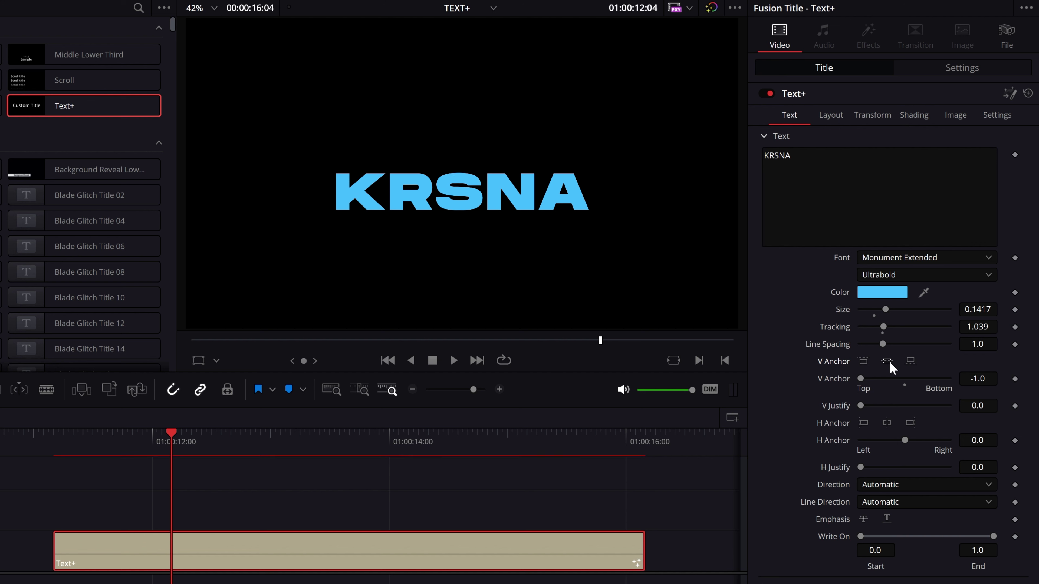
{"action": "left_click", "coordinate": [910, 361]}
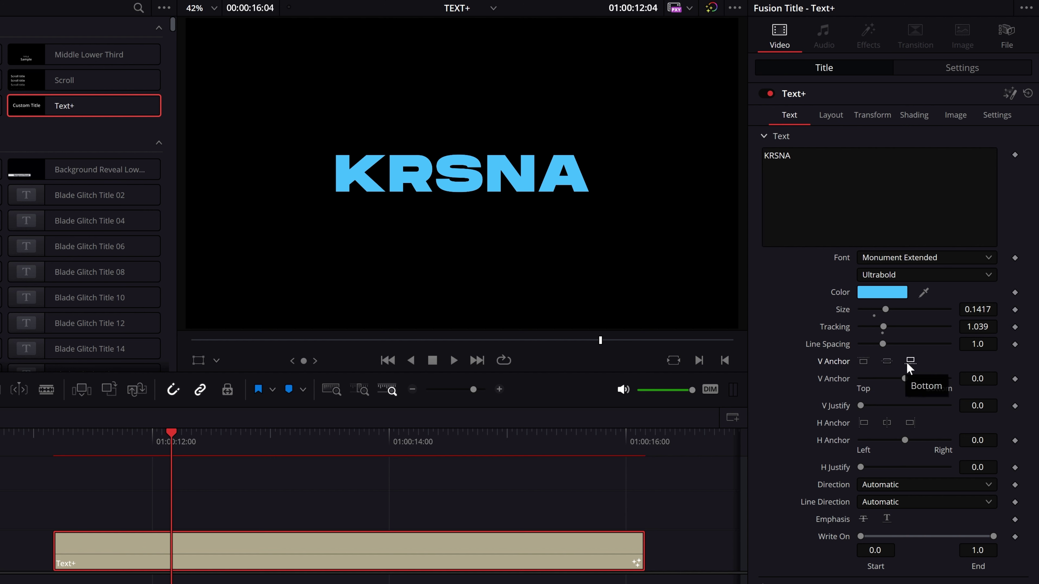
{"action": "left_click", "coordinate": [885, 363]}
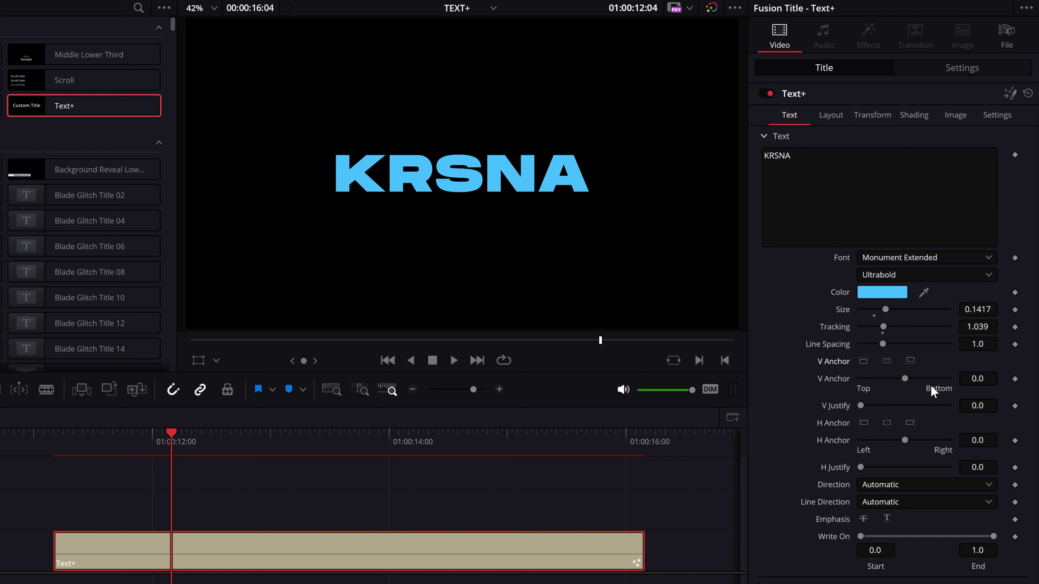
{"action": "mouse_move", "coordinate": [904, 379]}
{"action": "left_mouse_down"}
{"action": "mouse_move", "coordinate": [883, 379]}
{"action": "mouse_move", "coordinate": [926, 378]}
{"action": "mouse_move", "coordinate": [829, 387]}
{"action": "left_mouse_up"}
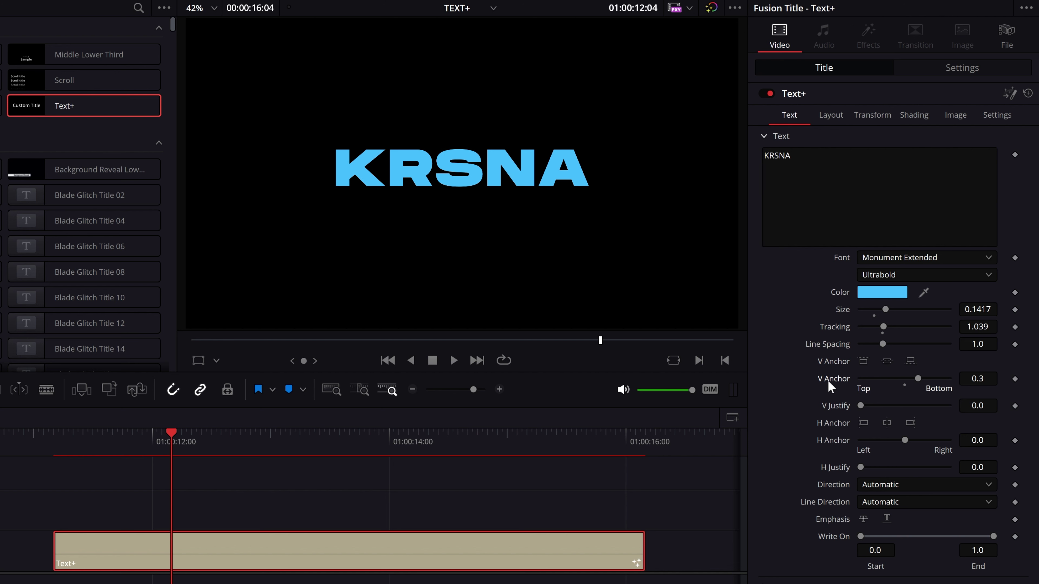
{"action": "double_click", "coordinate": [829, 387]}
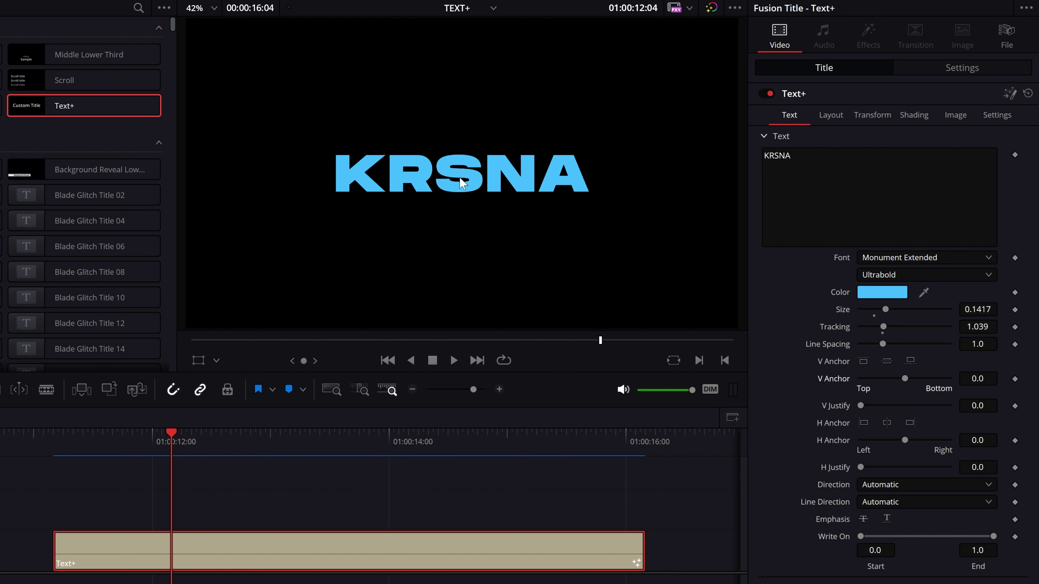
- Try left horizontal anchoring, add test letters 'FASHGFSFHFHHFG', then fit the frame in the viewer
{"action": "left_click", "coordinate": [863, 424]}
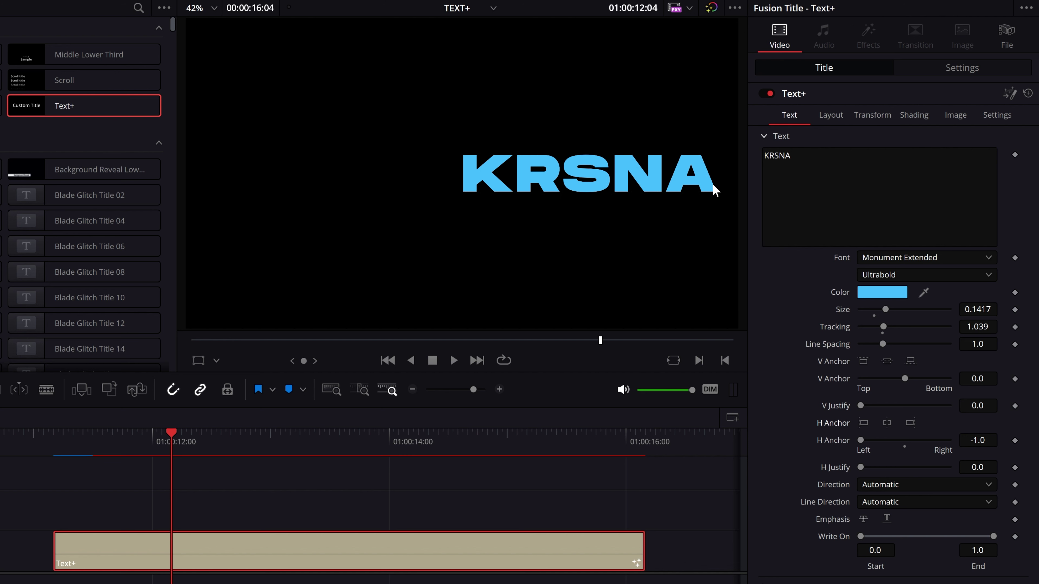
{"action": "left_click", "coordinate": [803, 244]}
{"action": "left_click", "coordinate": [803, 241]}
{"action": "type", "text": "FASHGFSFHFHHFG"}
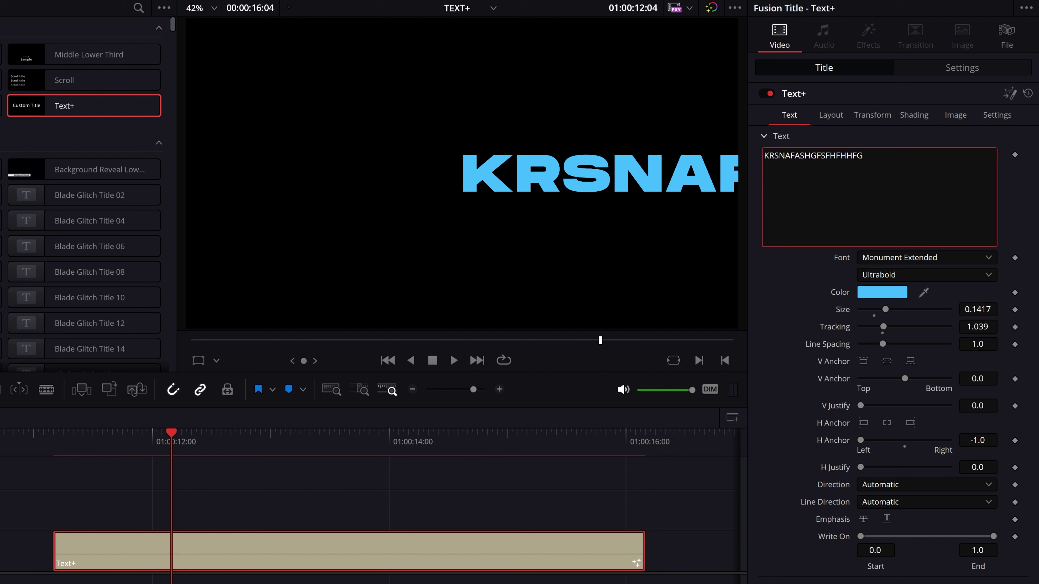
{"action": "scroll", "coordinate": [447, 135], "scroll_direction": "down", "scroll_amount": 1}
{"action": "scroll", "coordinate": [446, 135], "scroll_direction": "down", "scroll_amount": 1}
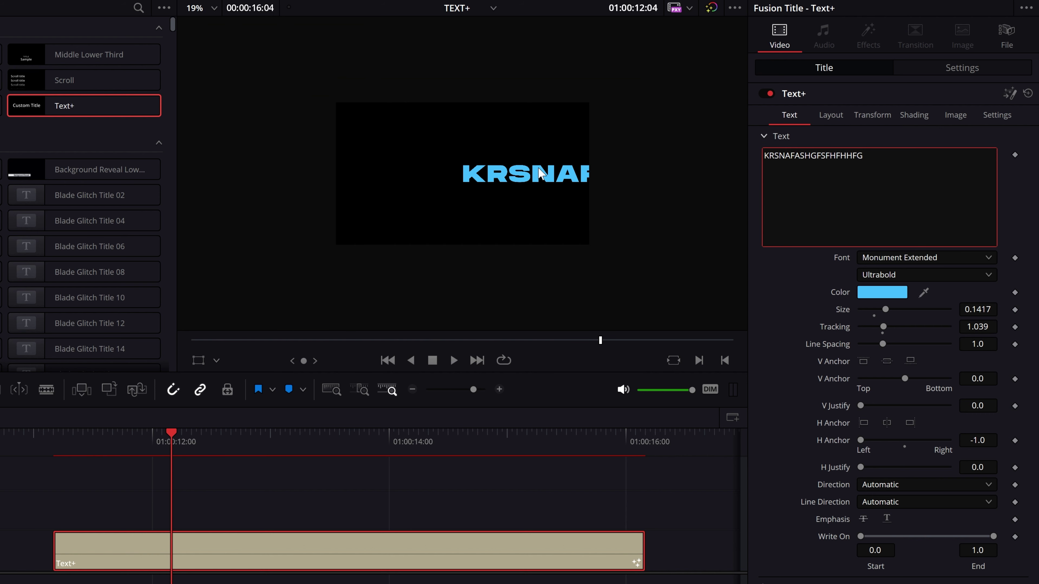
{"action": "left_click", "coordinate": [228, 25]}
{"action": "key", "text": "shift+z"}
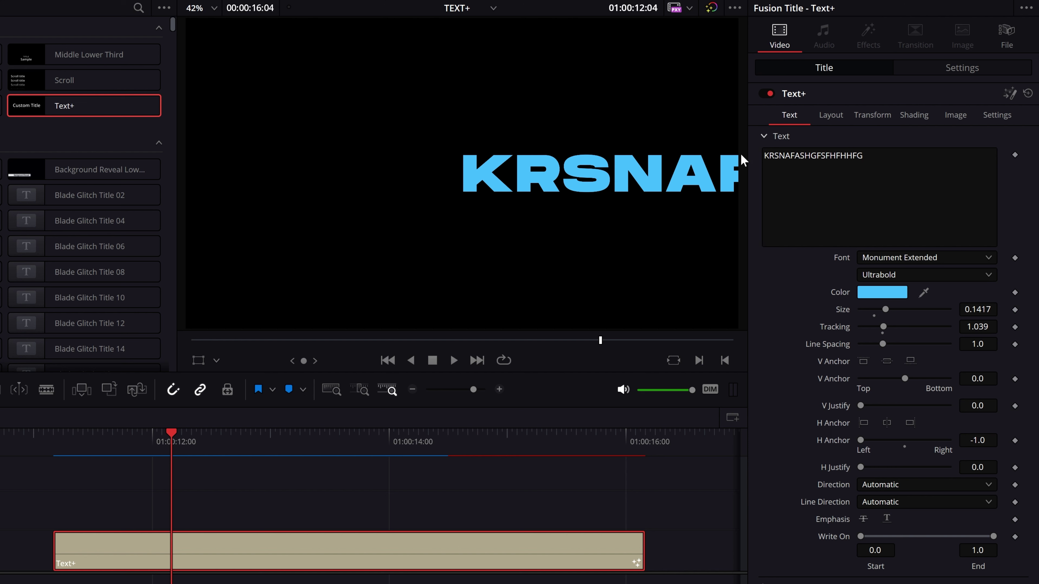
- Swap the extra letters for FHSHF, try right anchoring, and append more test letters
{"action": "left_click", "coordinate": [887, 423]}
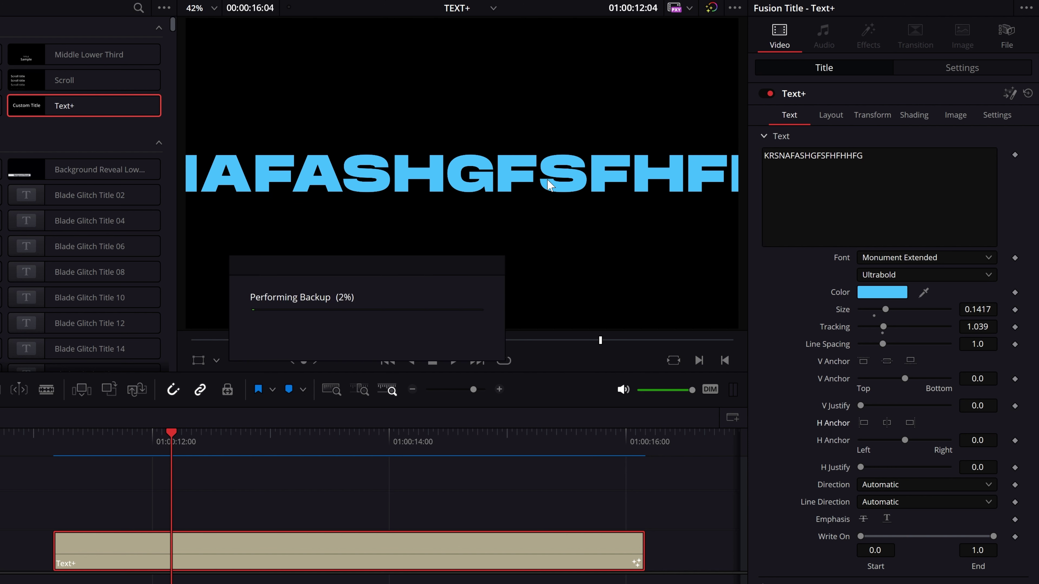
{"action": "left_click_drag", "start_coordinate": [862, 156], "coordinate": [784, 156]}
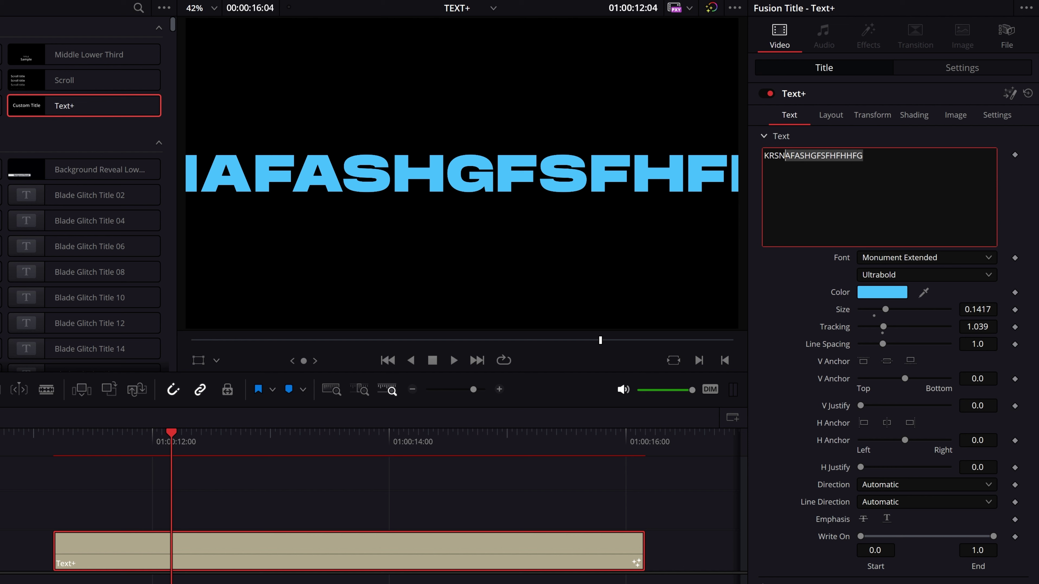
{"action": "key", "text": "BackSpace"}
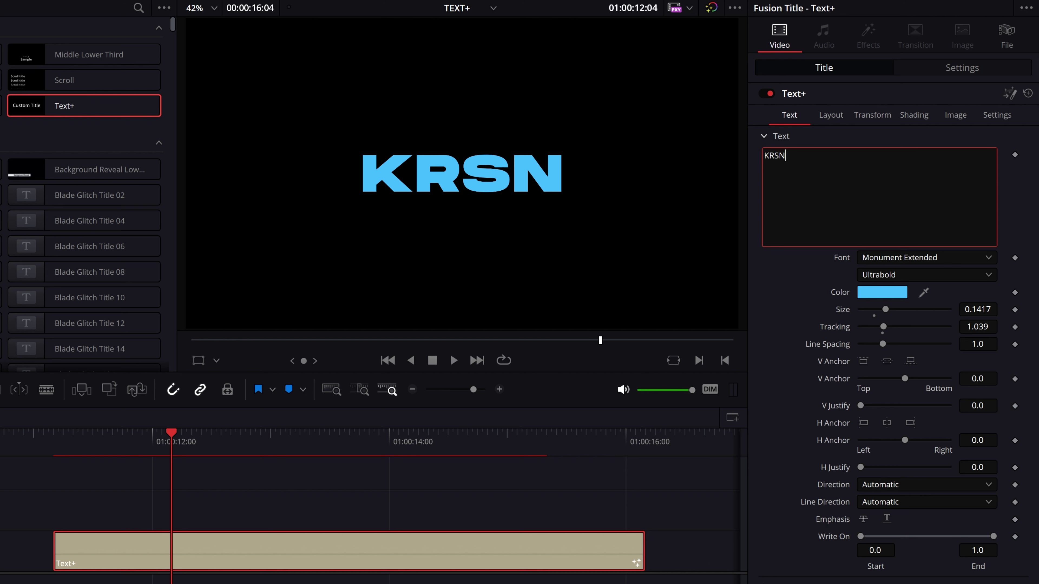
{"action": "type", "text": "FHSHF"}
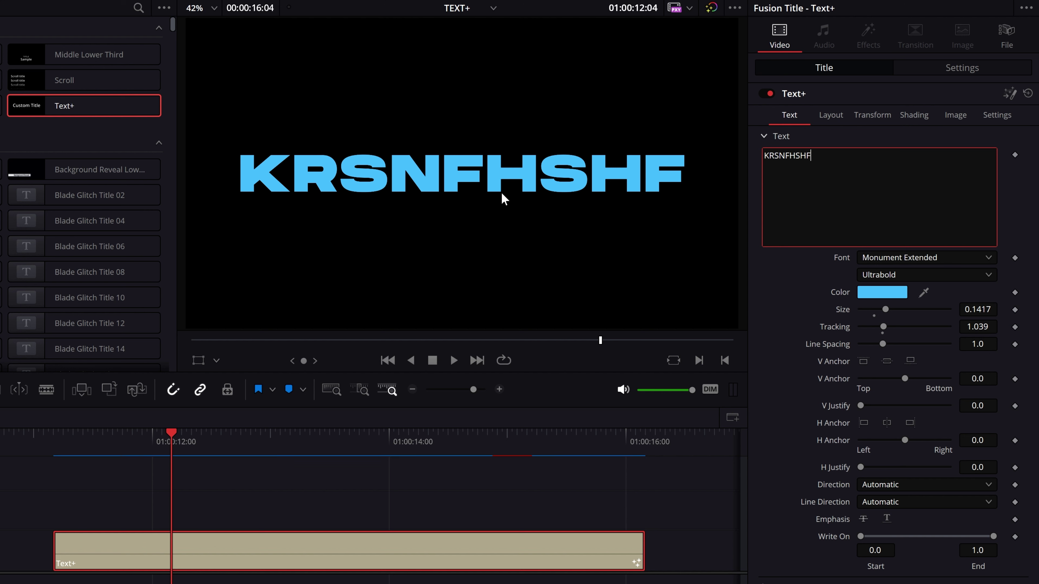
{"action": "left_click", "coordinate": [910, 425]}
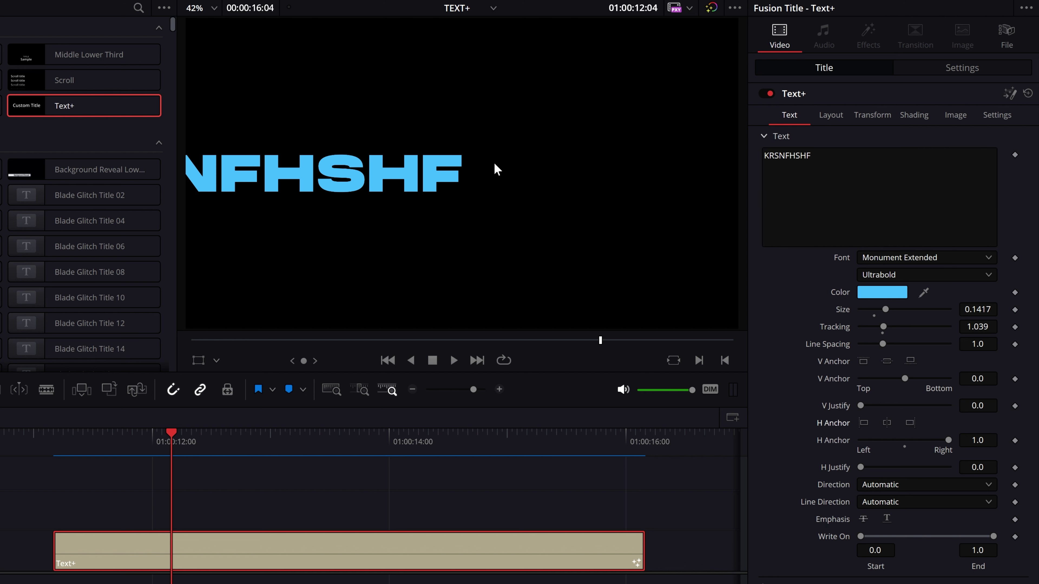
{"action": "left_click", "coordinate": [815, 155]}
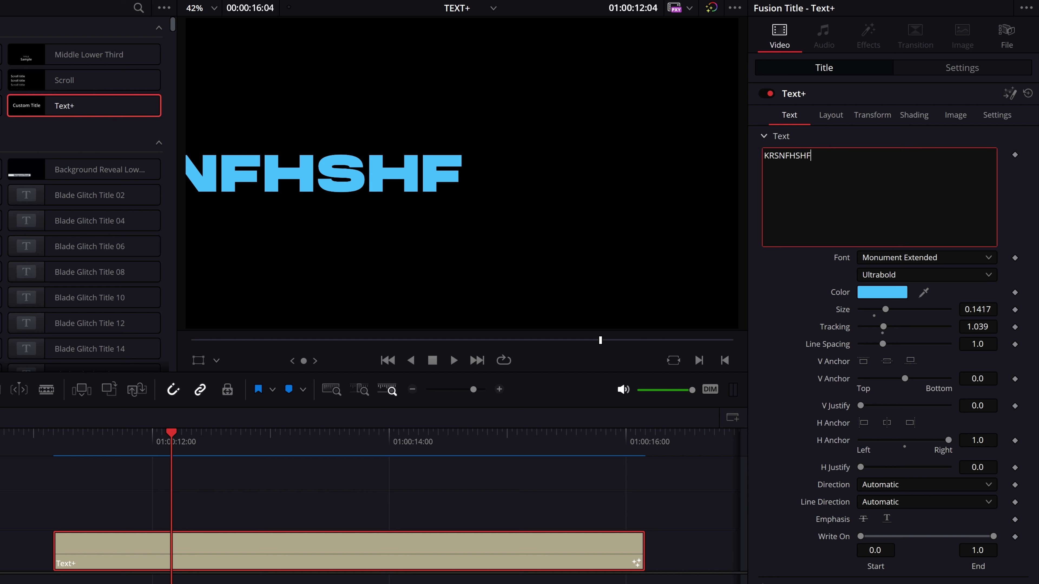
{"action": "type", "text": "FHSGFHFHFH"}
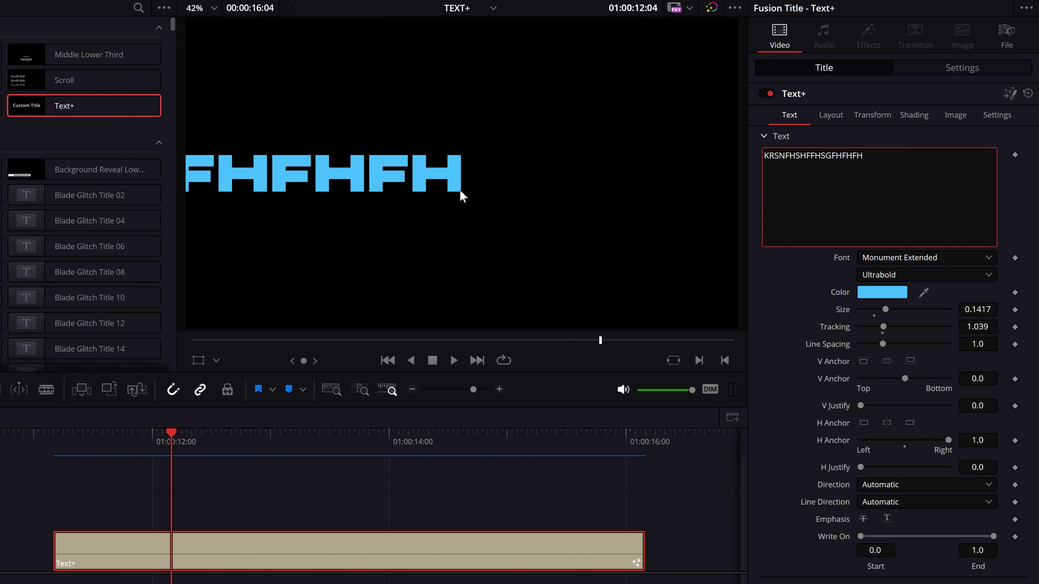
- Recentre the title, replace its text with KRSNA, and reset H Anchor to 0.0
{"action": "left_click", "coordinate": [886, 423]}
{"action": "key", "text": "ctrl+a"}
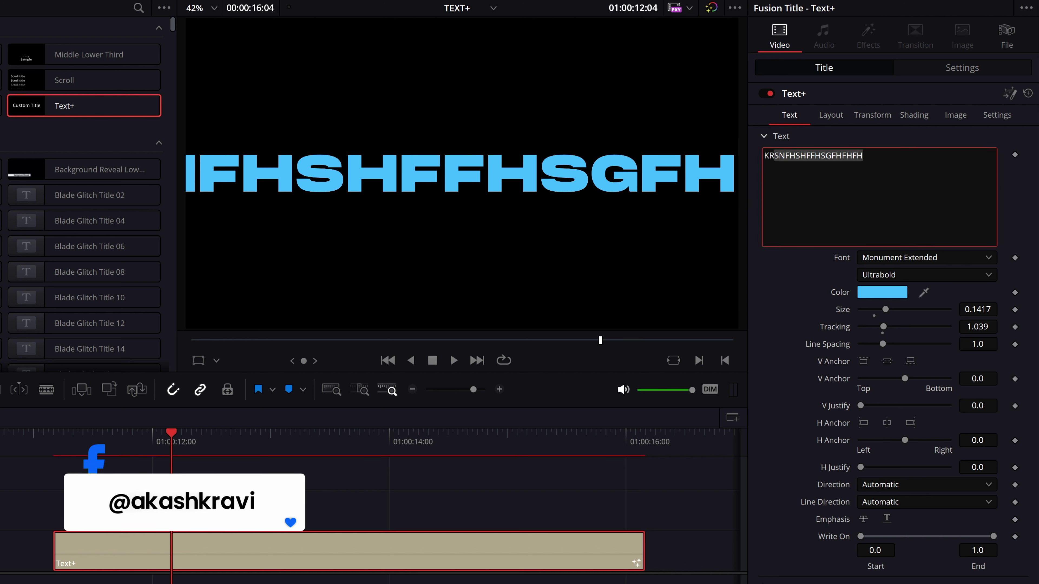
{"action": "type", "text": "KRSNA"}
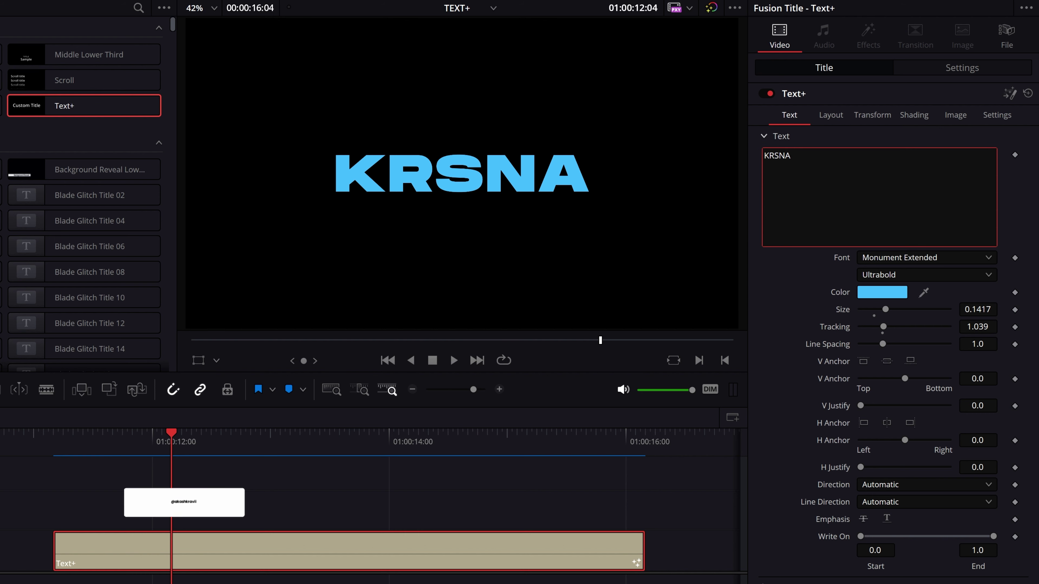
{"action": "left_click_drag", "start_coordinate": [905, 441], "coordinate": [892, 441]}
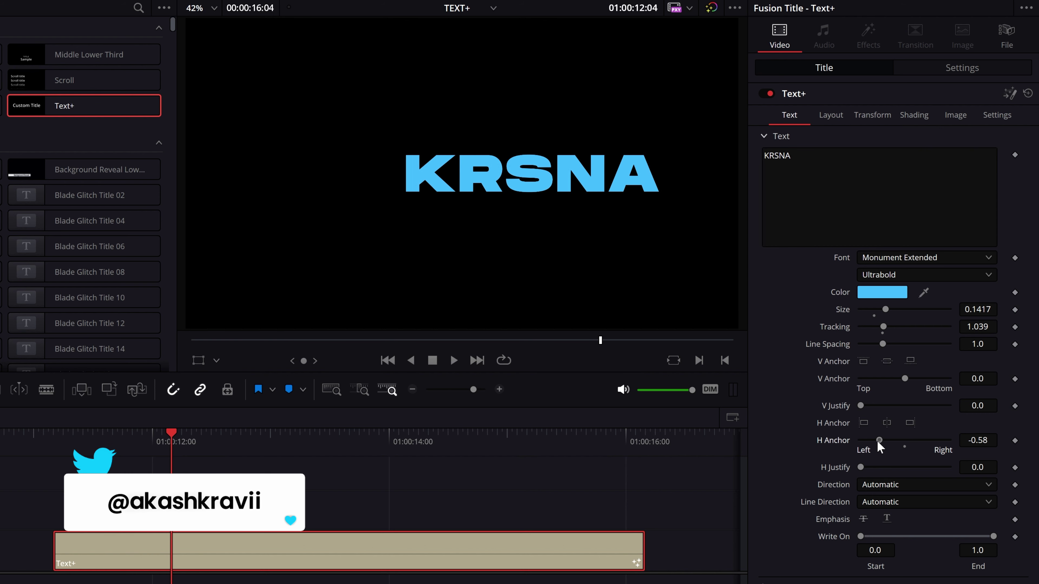
{"action": "double_click", "coordinate": [828, 440]}
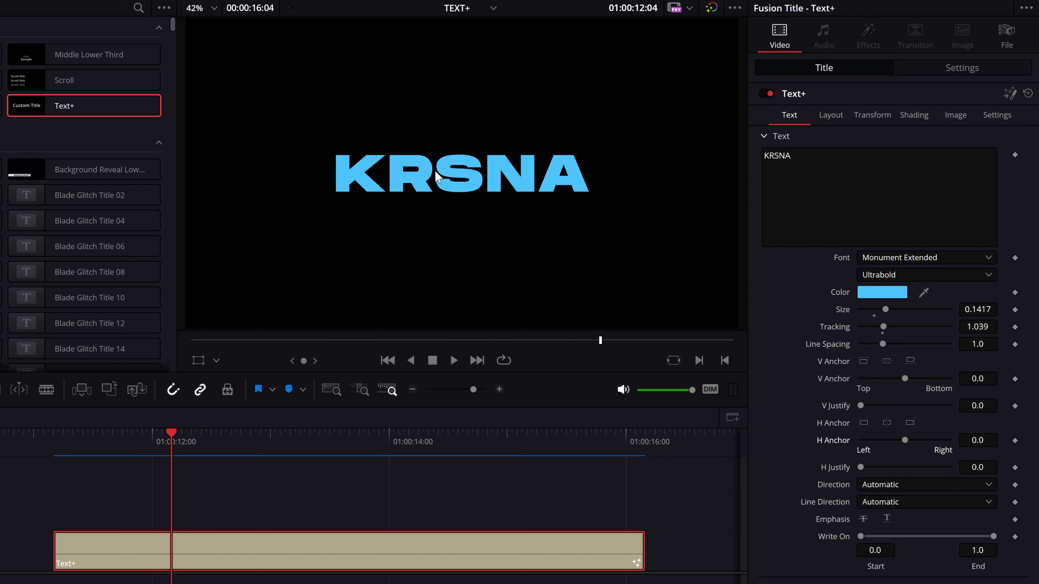
{"action": "left_click", "coordinate": [896, 486]}
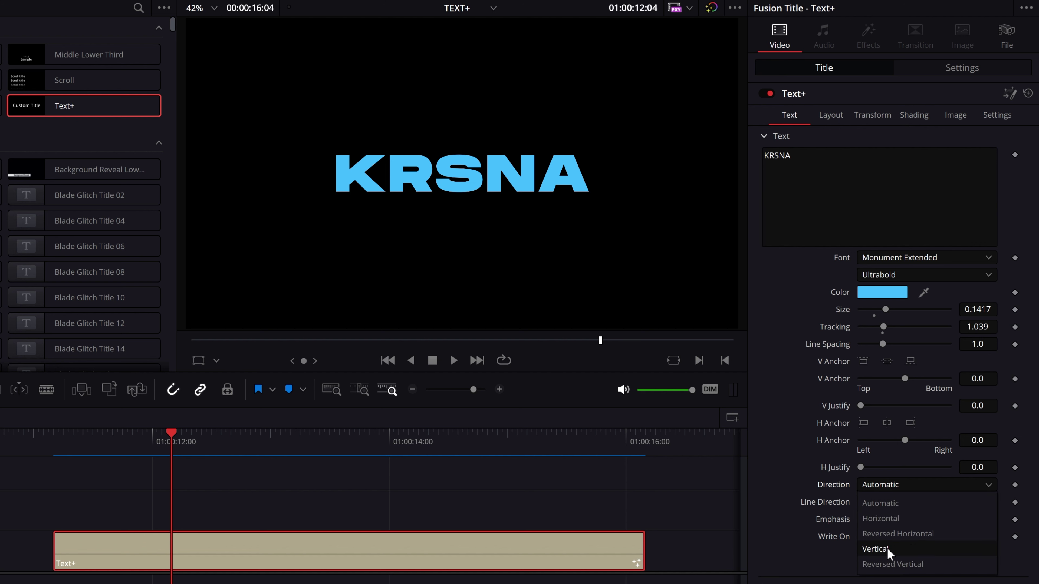
{"action": "left_click", "coordinate": [896, 520]}
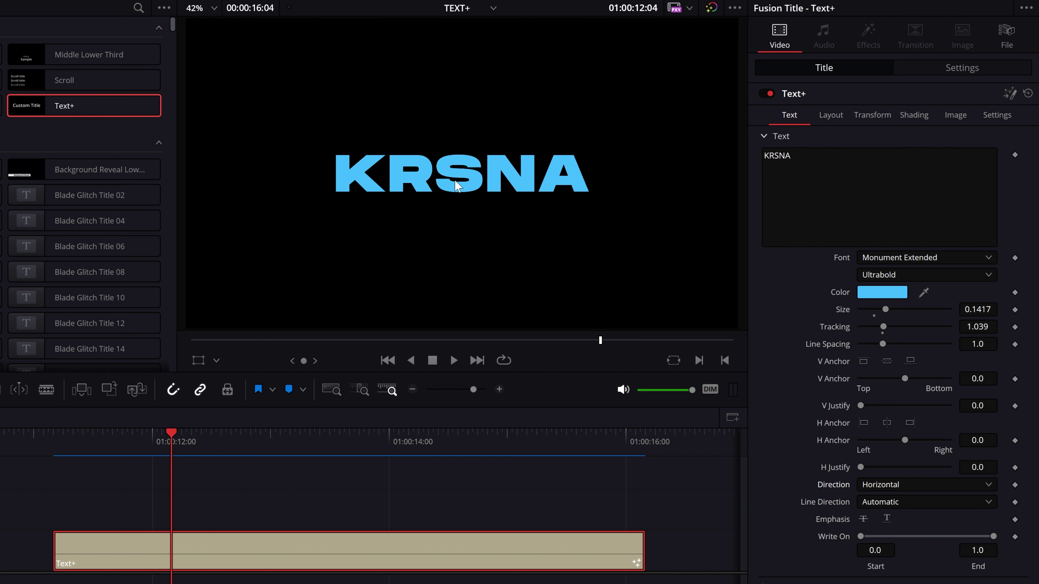
{"action": "left_click", "coordinate": [934, 486]}
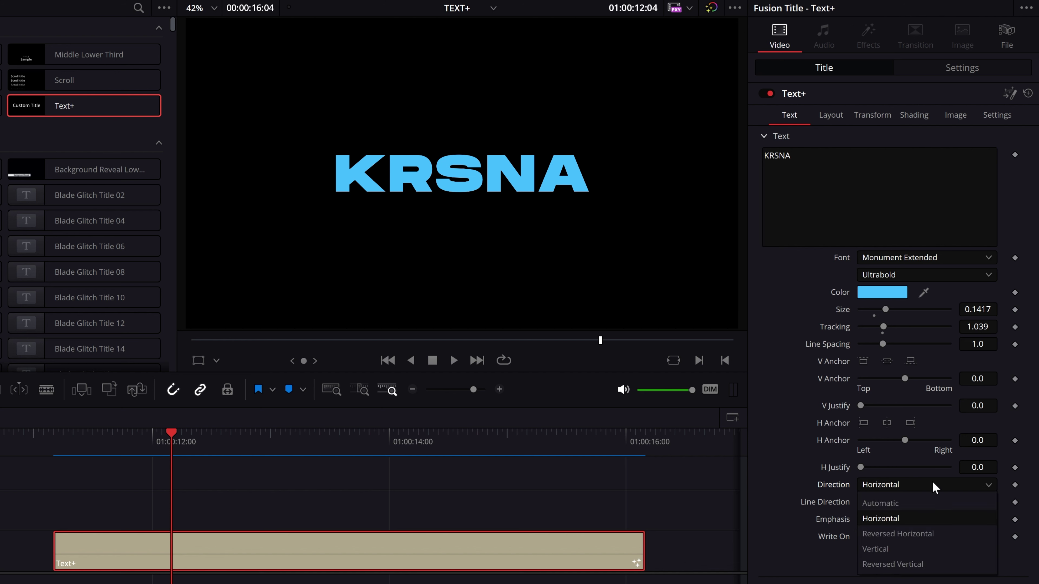
{"action": "left_click", "coordinate": [920, 535]}
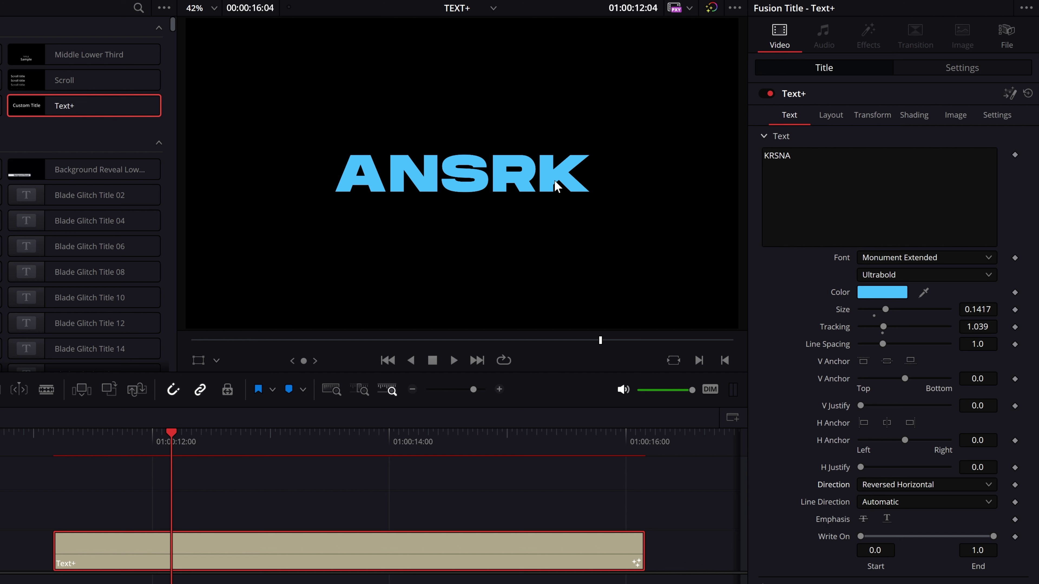
{"action": "left_click", "coordinate": [913, 486]}
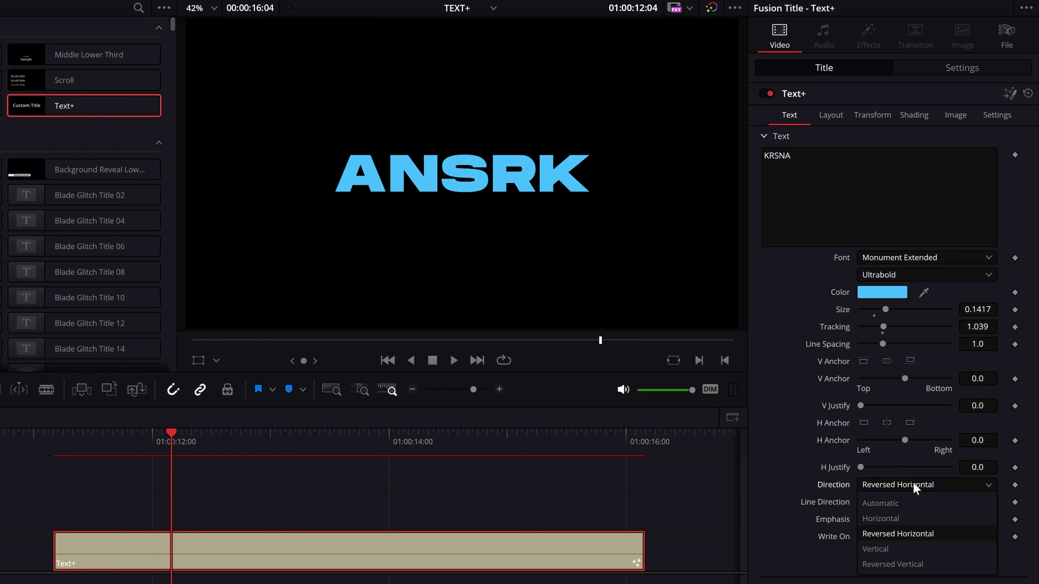
{"action": "left_click", "coordinate": [900, 549]}
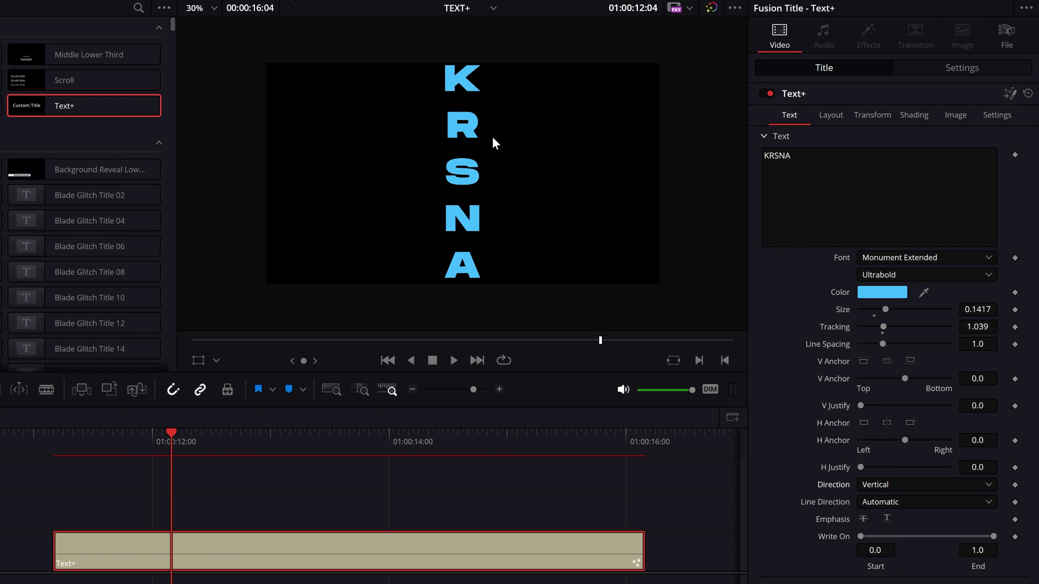
{"action": "left_click", "coordinate": [912, 488]}
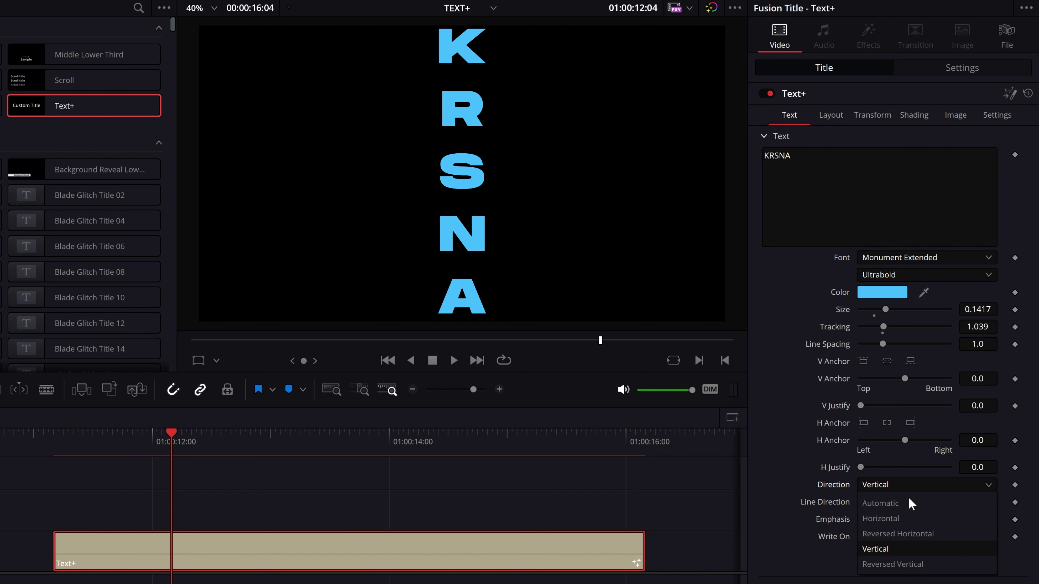
{"action": "left_click", "coordinate": [891, 564]}
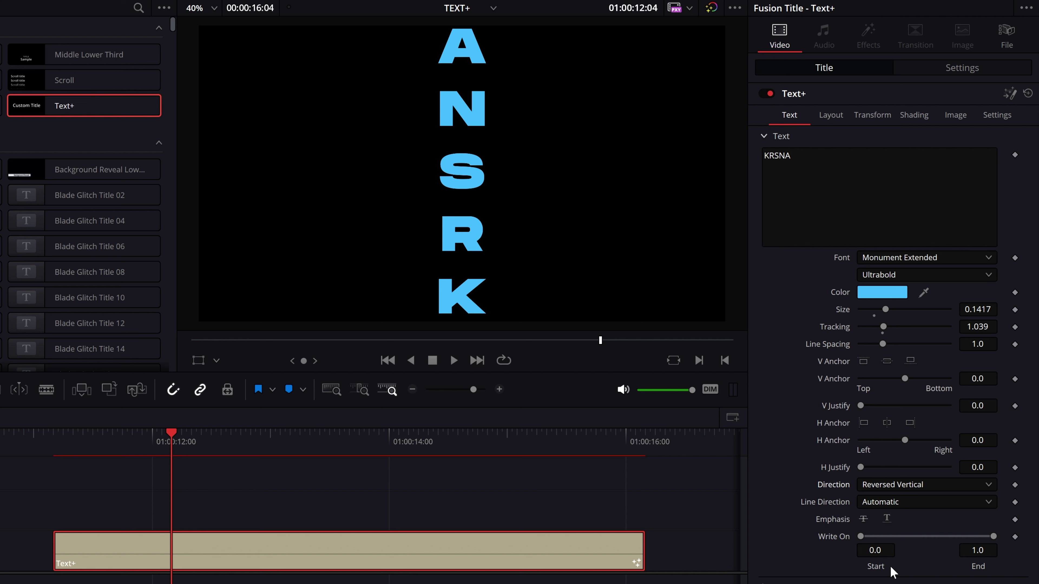
{"action": "left_click", "coordinate": [874, 486]}
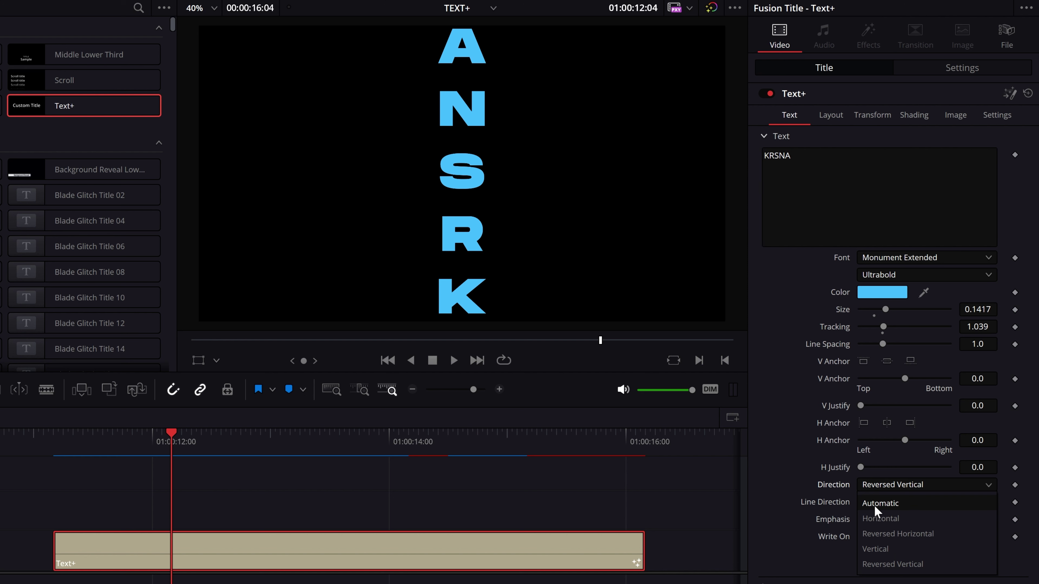
{"action": "left_click", "coordinate": [874, 505]}
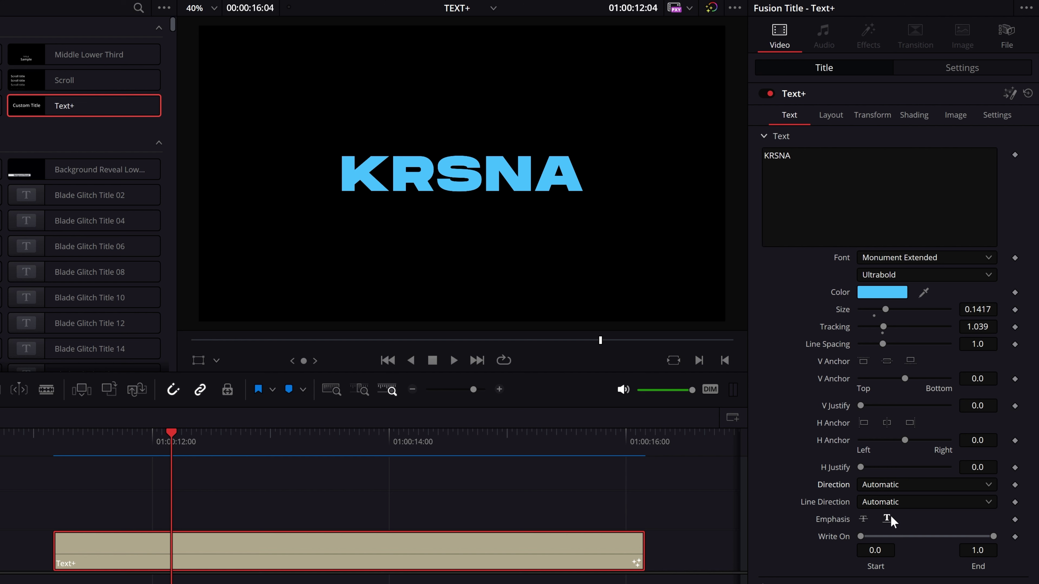
- Add KARMA as a second title line and cycle through the line order options
{"action": "left_click", "coordinate": [791, 156]}
{"action": "key", "text": "Return"}
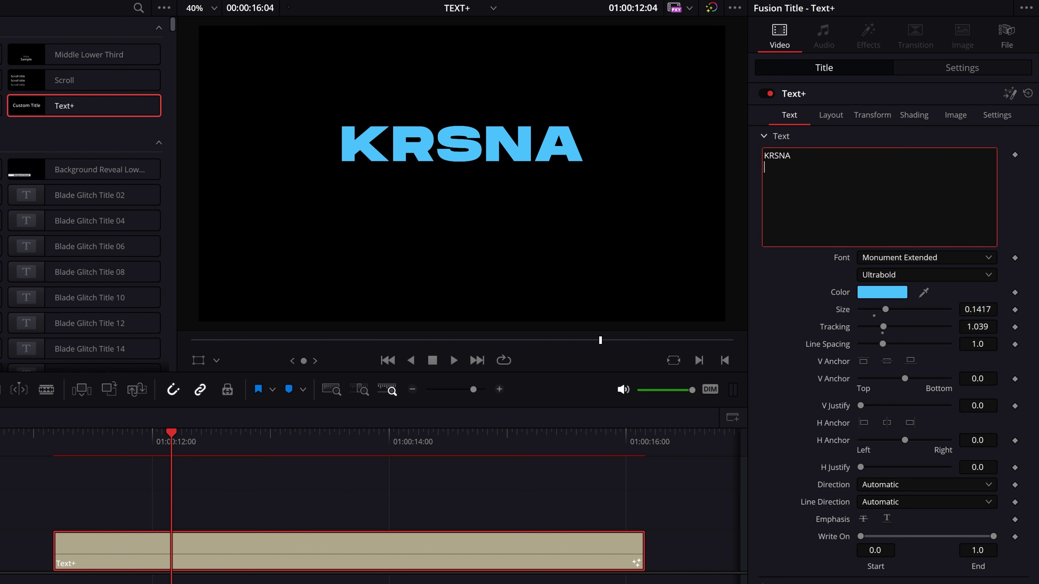
{"action": "type", "text": "KARMA"}
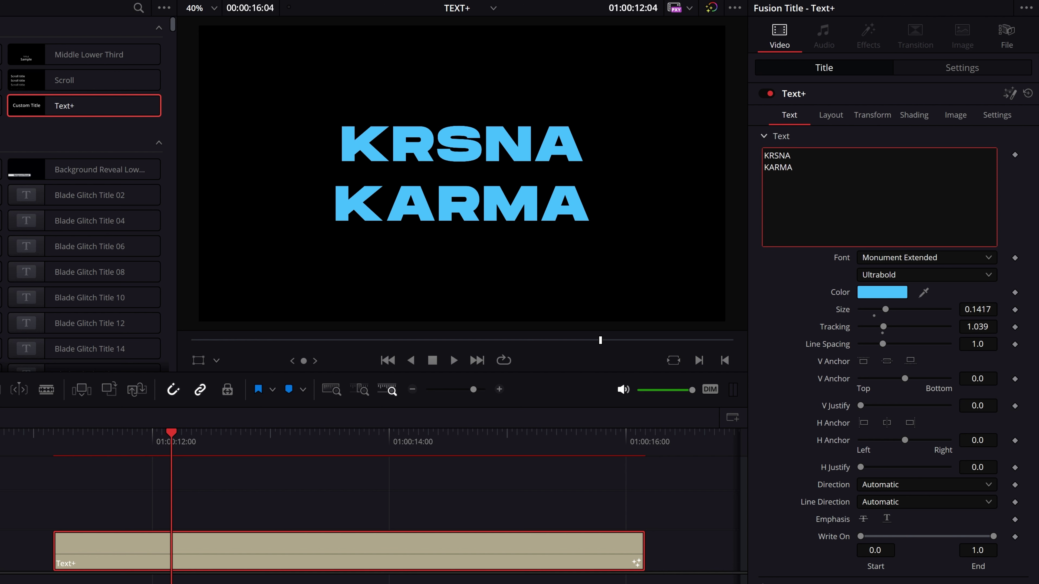
{"action": "left_click", "coordinate": [904, 500]}
{"action": "left_click", "coordinate": [895, 534]}
{"action": "left_click", "coordinate": [900, 502]}
{"action": "left_click", "coordinate": [902, 550]}
{"action": "left_click", "coordinate": [904, 504]}
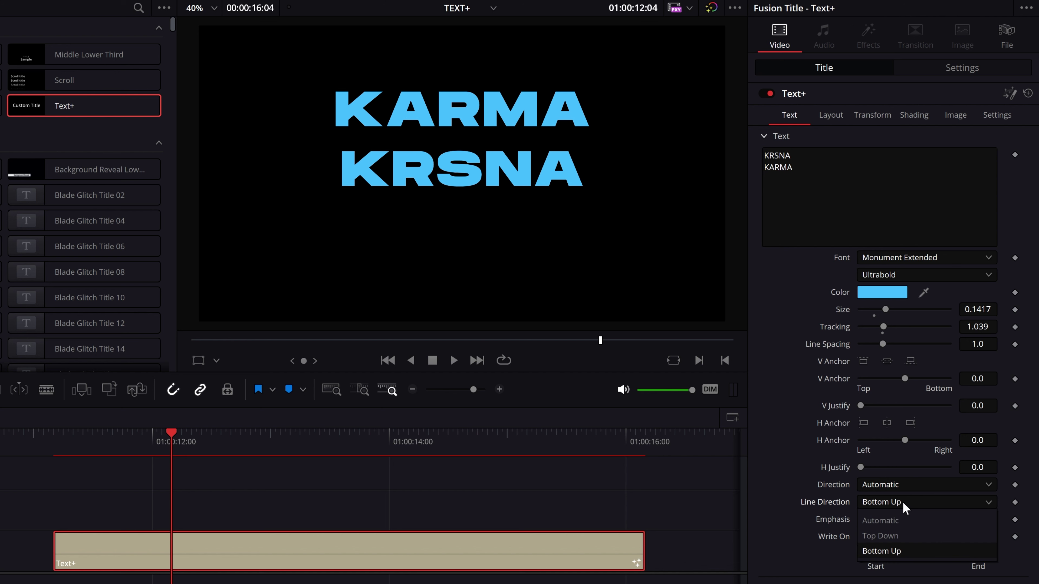
{"action": "left_click", "coordinate": [899, 536]}
{"action": "left_click", "coordinate": [899, 503]}
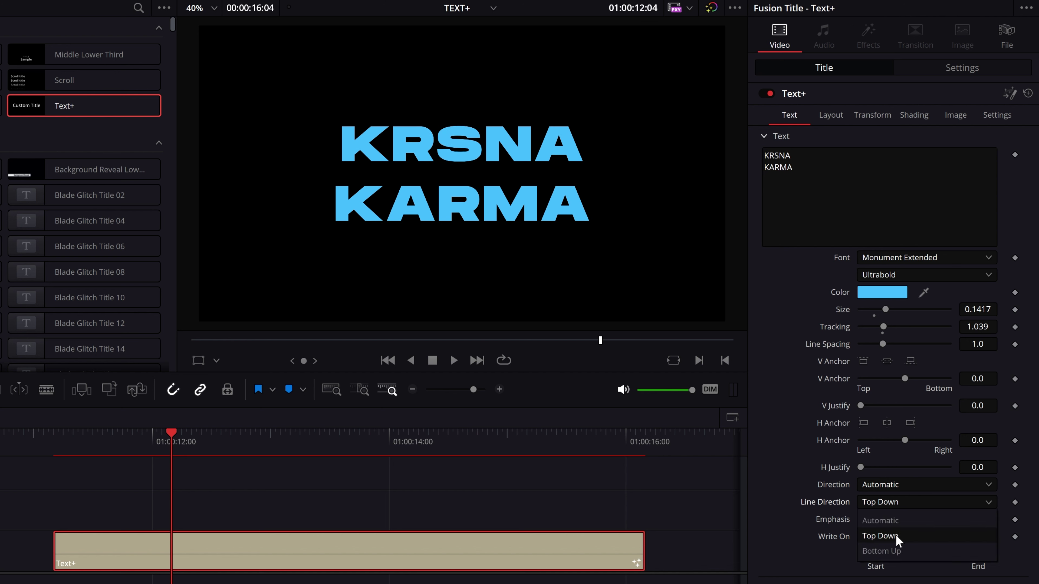
{"action": "left_click", "coordinate": [899, 550]}
{"action": "left_click", "coordinate": [899, 501]}
{"action": "left_click", "coordinate": [902, 535]}
- Add a GHAHA third line to the title, then remove it
{"action": "scroll", "coordinate": [886, 498], "scroll_direction": "up", "scroll_amount": 1}
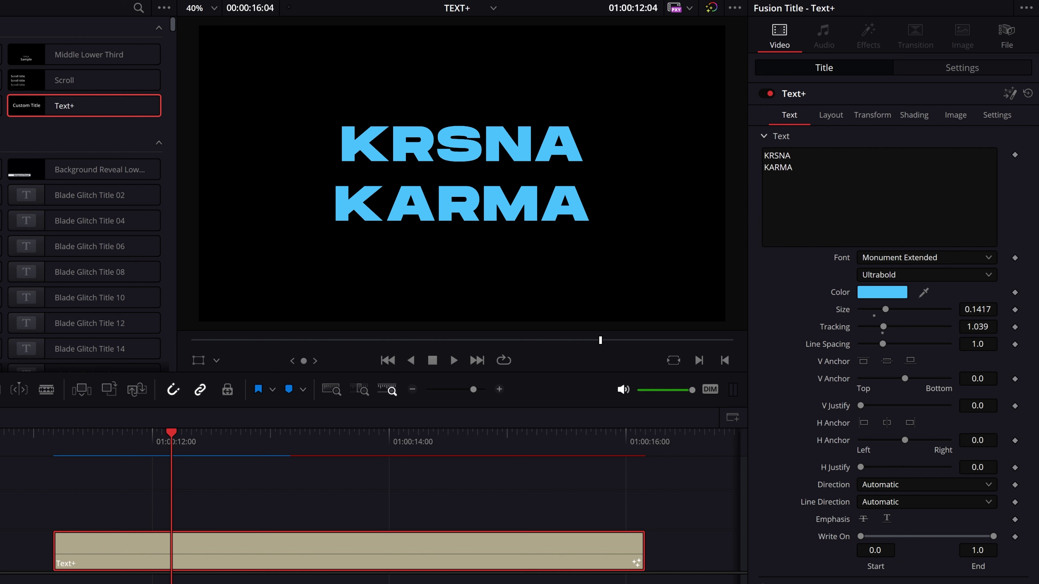
{"action": "left_click", "coordinate": [792, 167]}
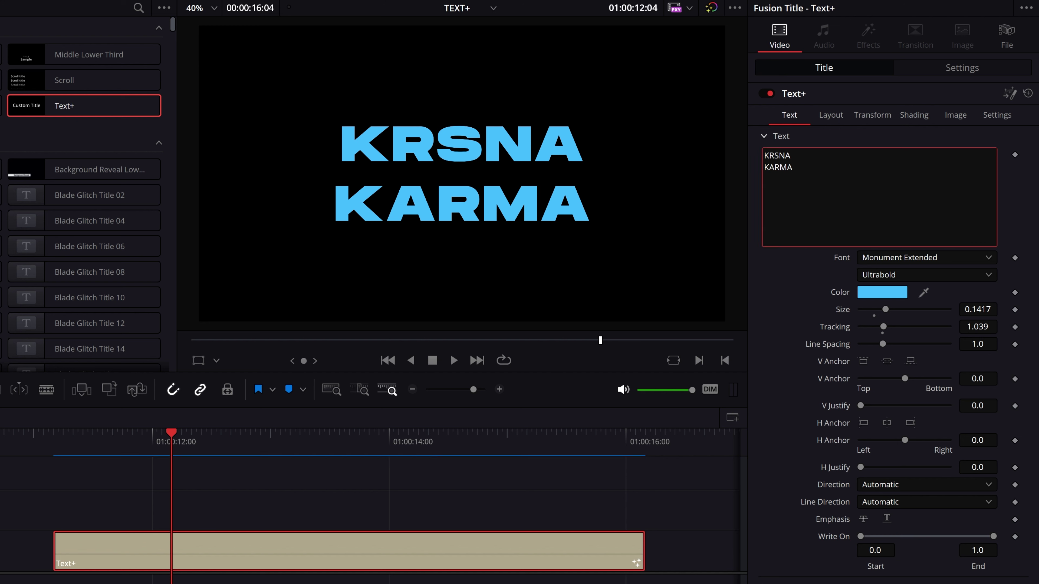
{"action": "key", "text": "Return"}
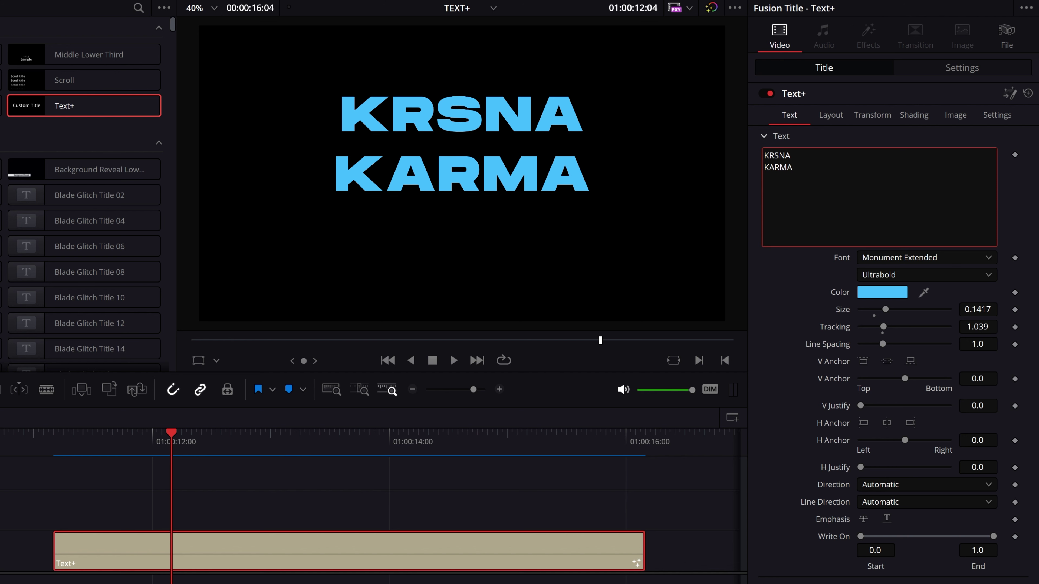
{"action": "type", "text": "GHAHA"}
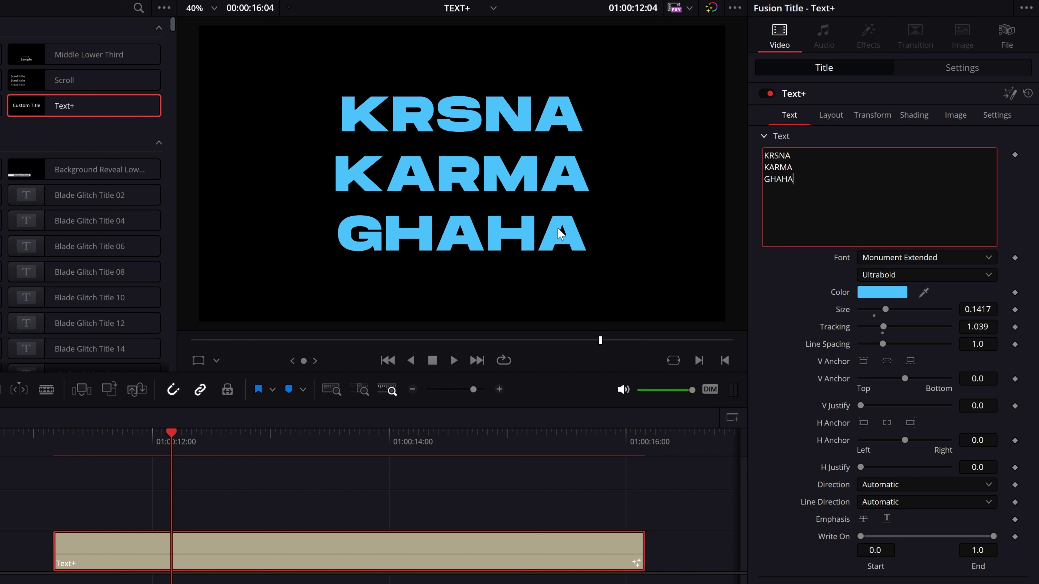
{"action": "key", "text": "BackSpace"}
{"action": "key", "text": "BackSpace"}
{"action": "key", "text": "BackSpace"}
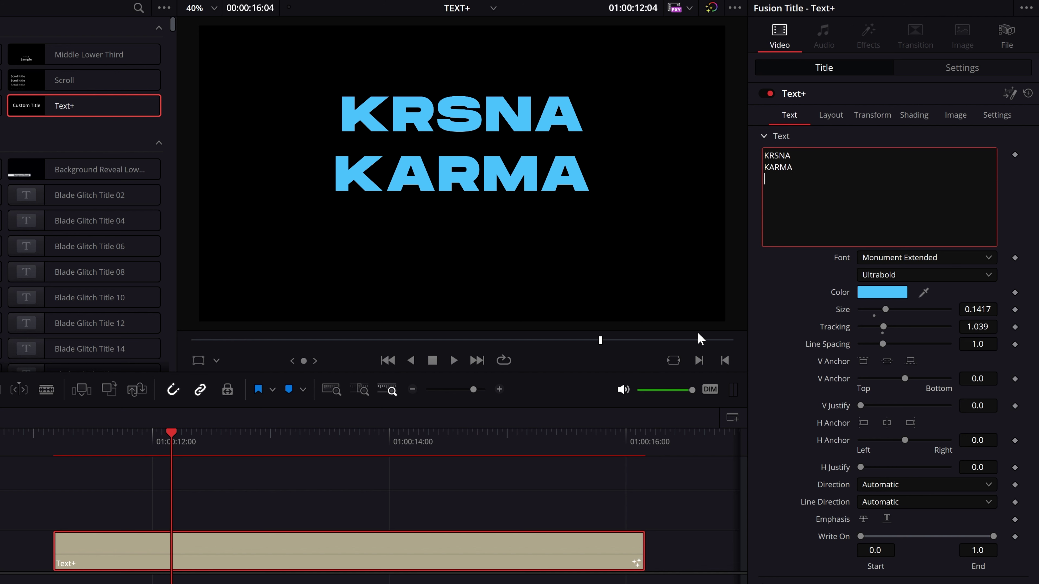
- Set Line Direction to Bottom Up so KARMA sits above KRSNA, then select all text
{"action": "left_click", "coordinate": [892, 507]}
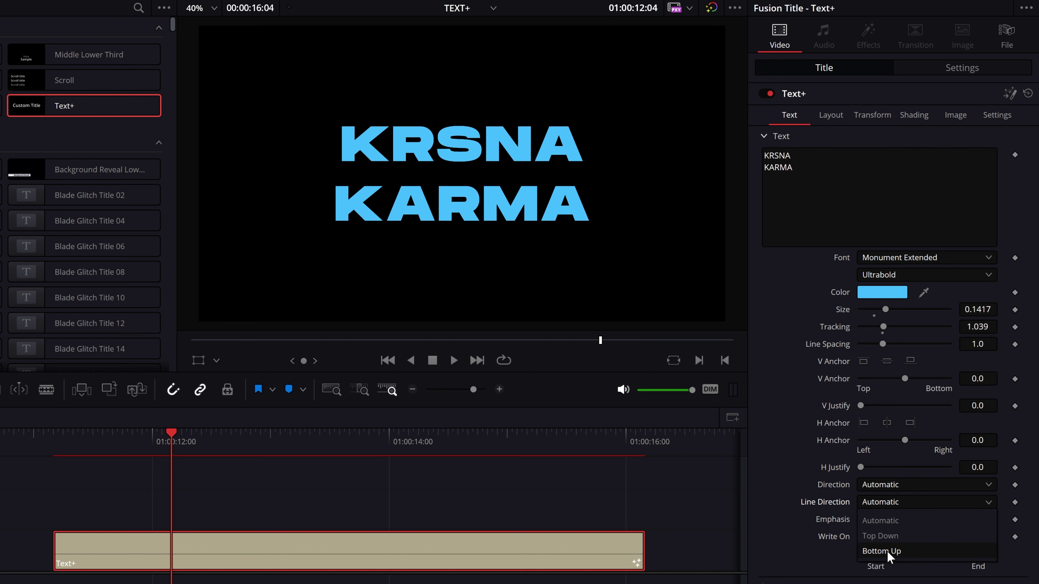
{"action": "left_click", "coordinate": [875, 551]}
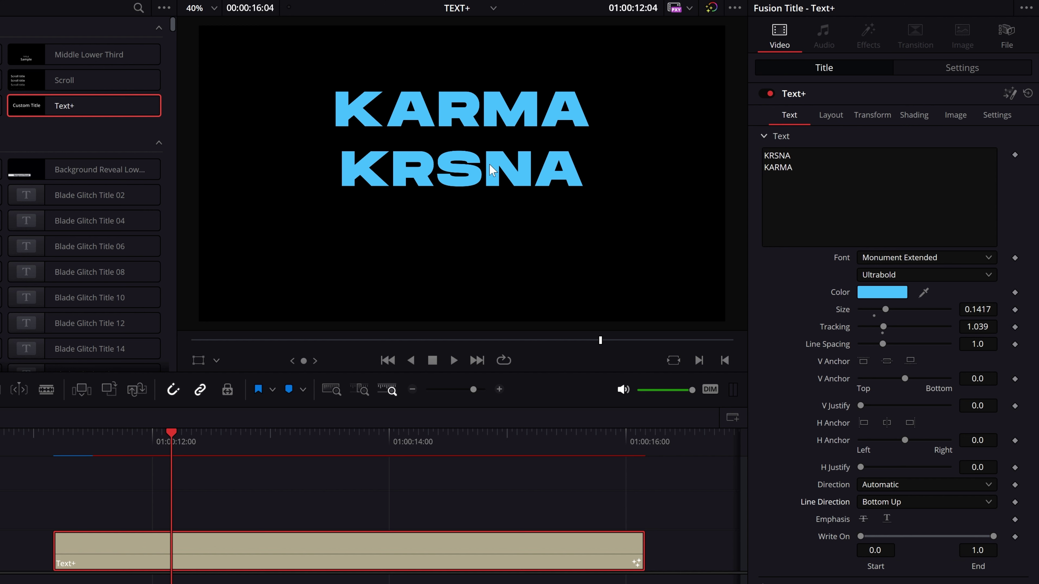
{"action": "left_click", "coordinate": [792, 168]}
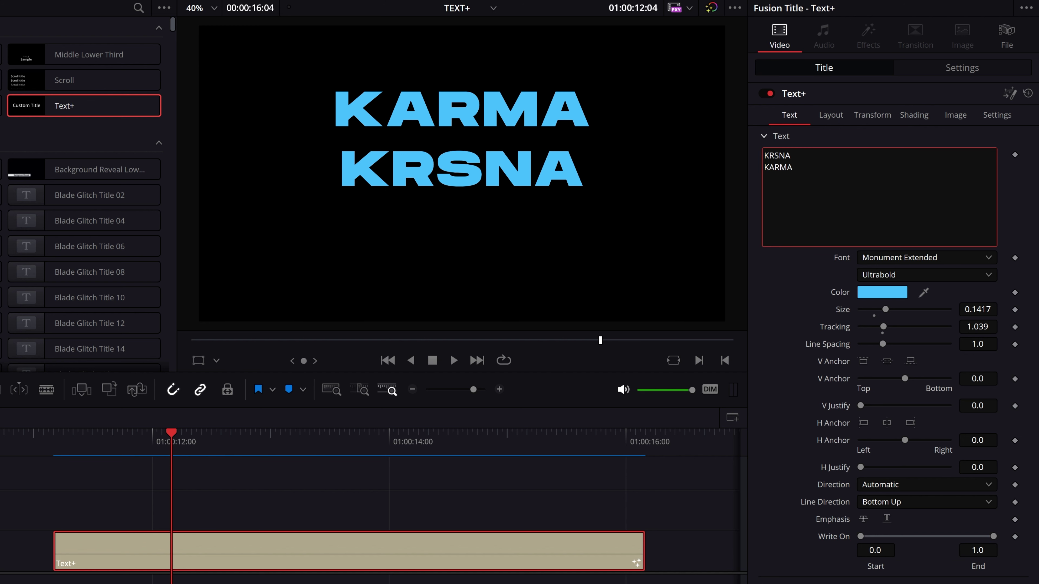
{"action": "key", "text": "ctrl+a"}
- Restore Automatic line direction, then try Underline and leave the Strikeout emphasis on
{"action": "left_click", "coordinate": [888, 502]}
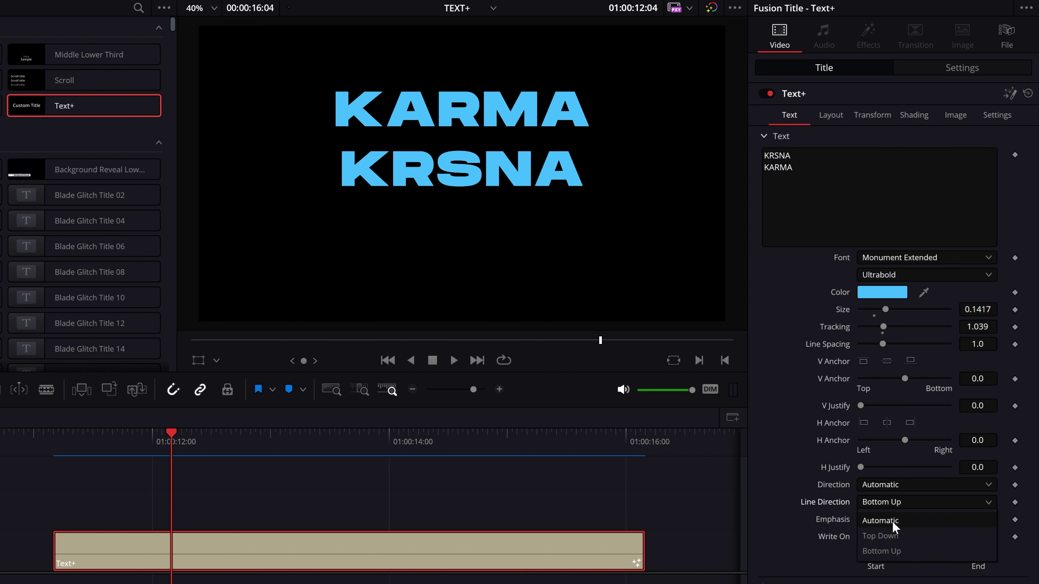
{"action": "left_click", "coordinate": [873, 523]}
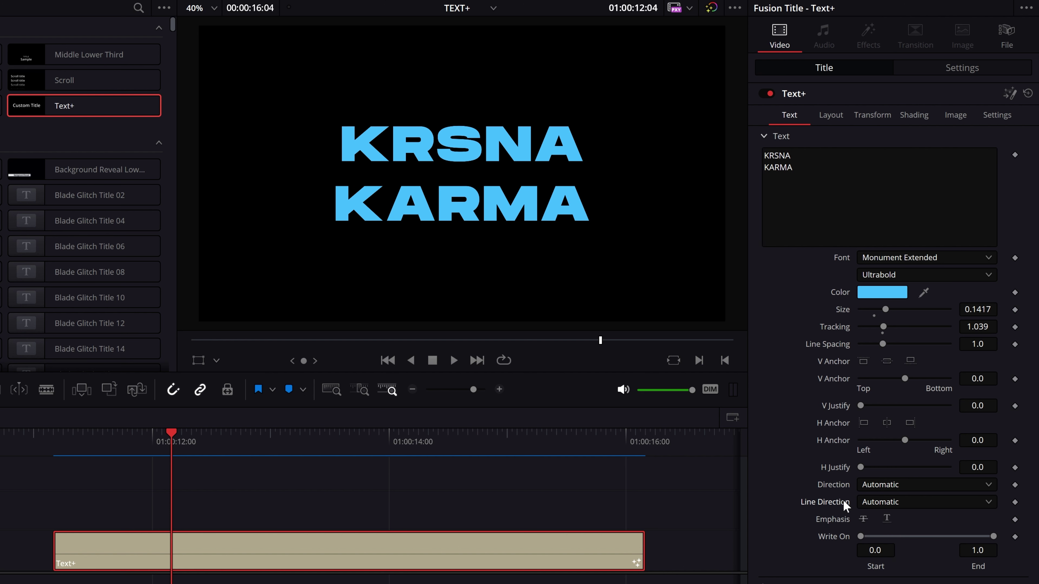
{"action": "left_click", "coordinate": [863, 521]}
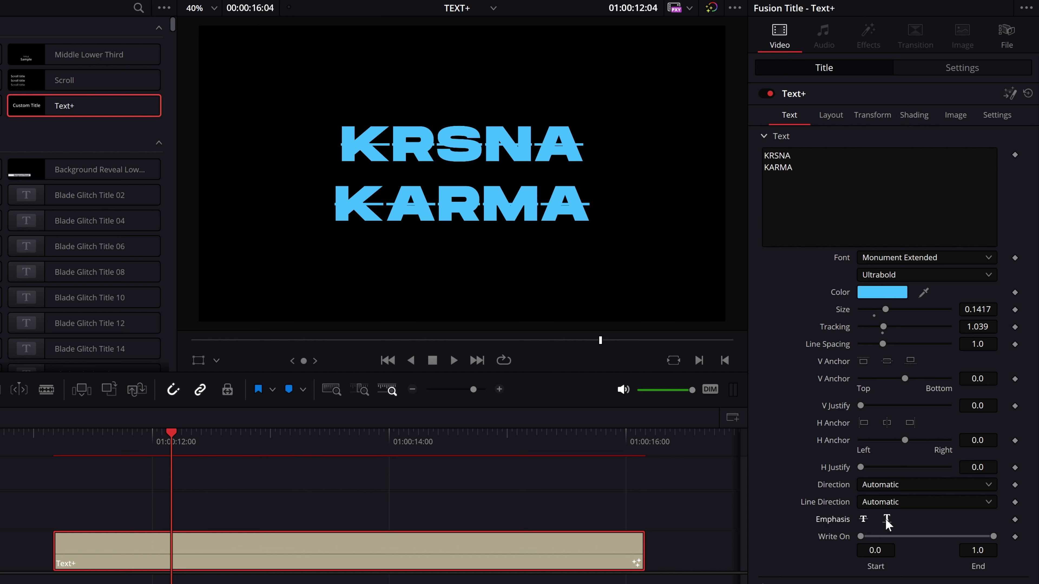
{"action": "left_click", "coordinate": [885, 519]}
{"action": "left_click", "coordinate": [863, 519]}
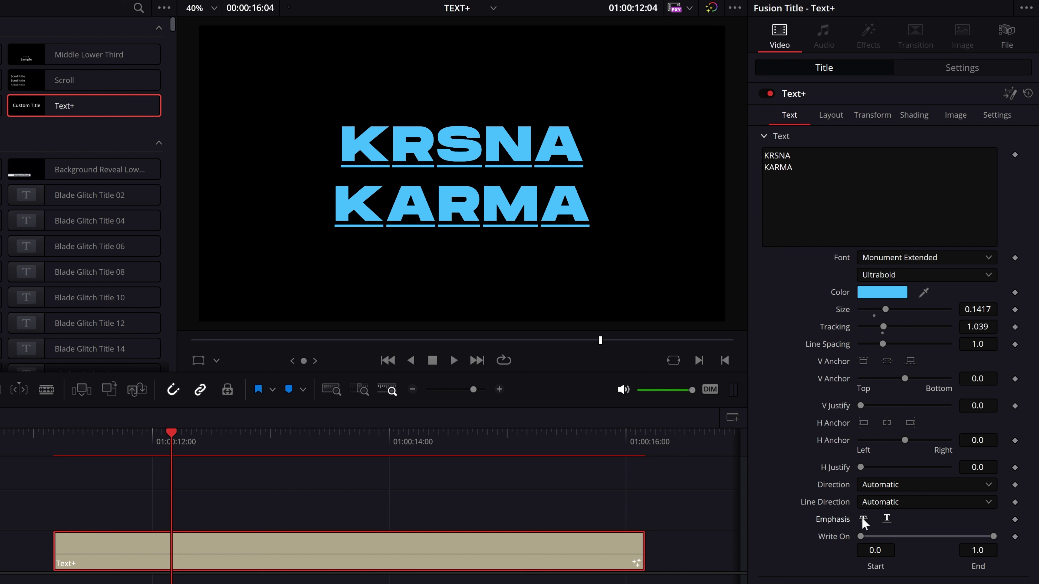
{"action": "left_click", "coordinate": [887, 519]}
{"action": "left_click", "coordinate": [863, 519]}
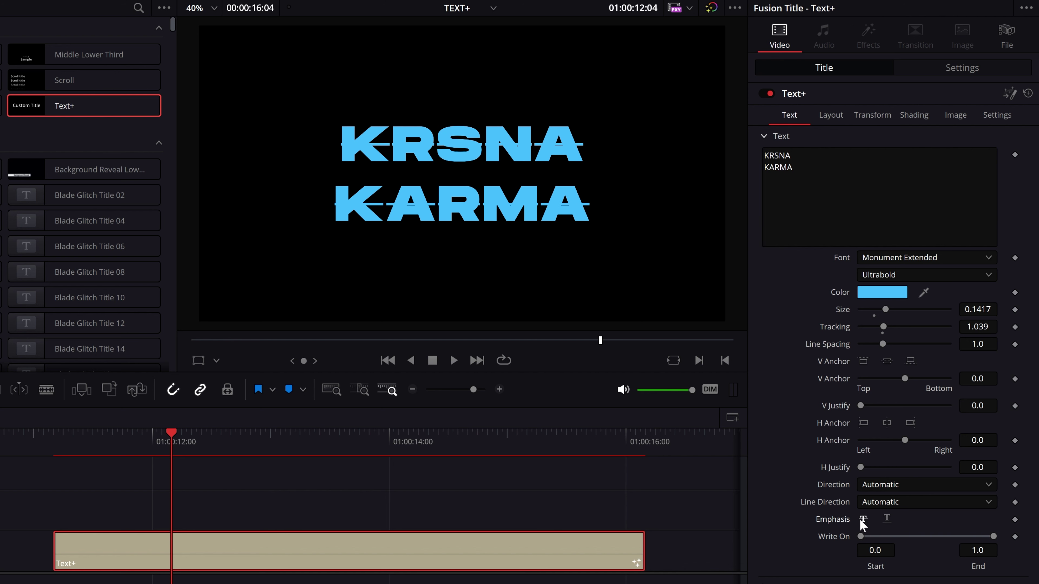
- Set the viewer zoom to Fit
{"action": "scroll", "coordinate": [441, 164], "scroll_direction": "up", "scroll_amount": 3}
{"action": "scroll", "coordinate": [427, 167], "scroll_direction": "up", "scroll_amount": 3}
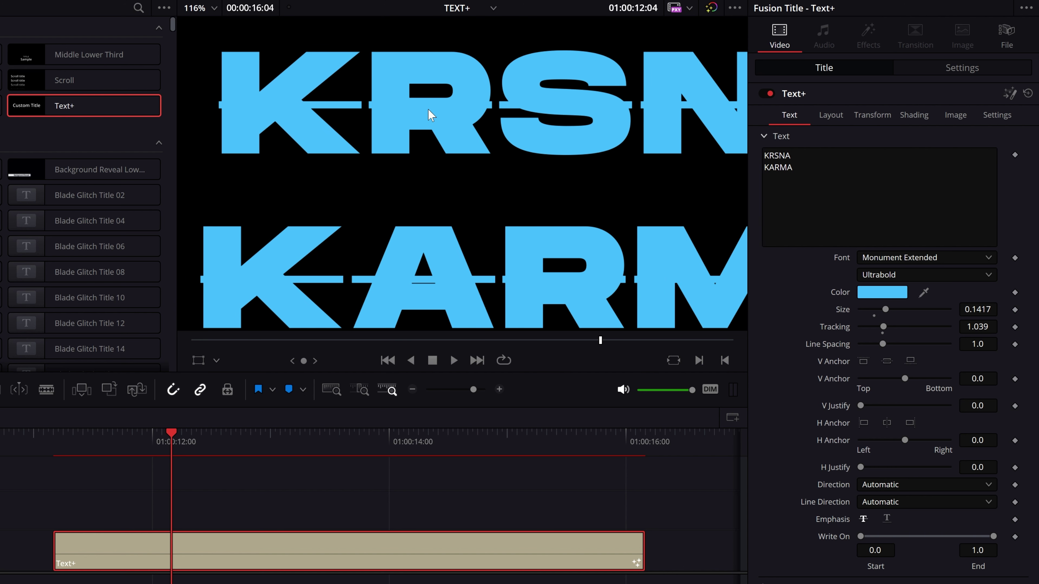
{"action": "scroll", "coordinate": [522, 133], "scroll_direction": "down", "scroll_amount": 5}
{"action": "scroll", "coordinate": [523, 133], "scroll_direction": "down", "scroll_amount": 2}
{"action": "scroll", "coordinate": [523, 133], "scroll_direction": "down", "scroll_amount": 2}
{"action": "left_click", "coordinate": [213, 8]}
{"action": "left_click", "coordinate": [223, 38]}
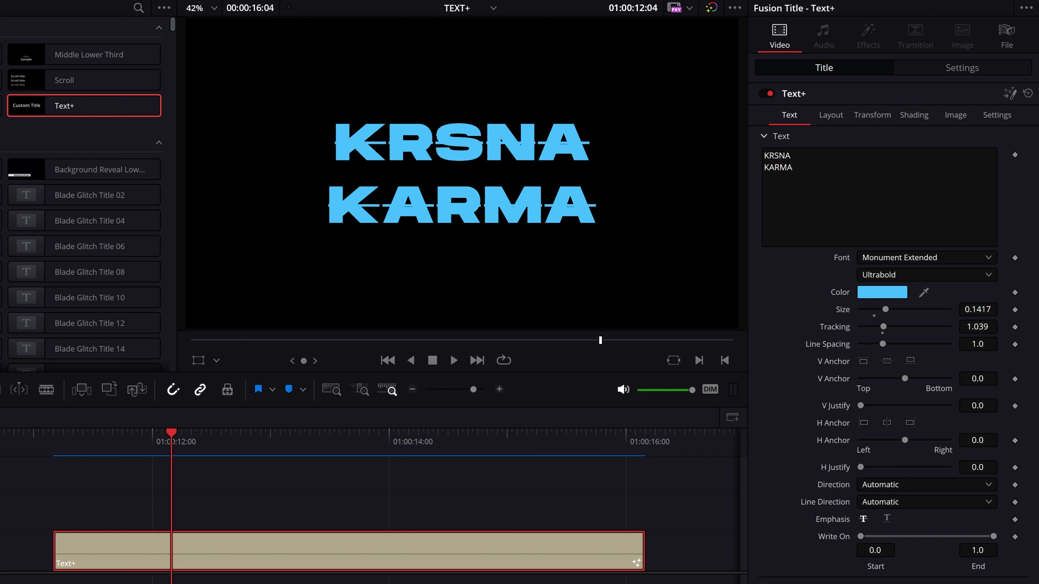
- Delete the KARMA line and turn off Strikeout so the title reads only KRSNA
{"action": "left_click", "coordinate": [792, 167]}
{"action": "key", "text": "BackSpace"}
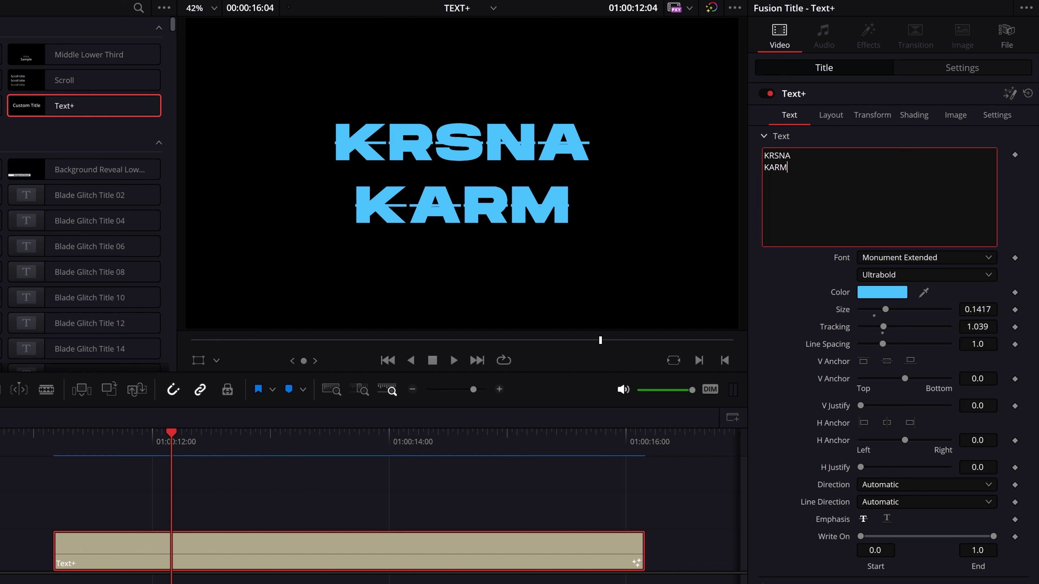
{"action": "key", "text": "BackSpace"}
{"action": "key", "text": "BackSpace"}
{"action": "key", "text": "BackSpace"}
{"action": "key", "text": "BackSpace"}
{"action": "key", "text": "BackSpace"}
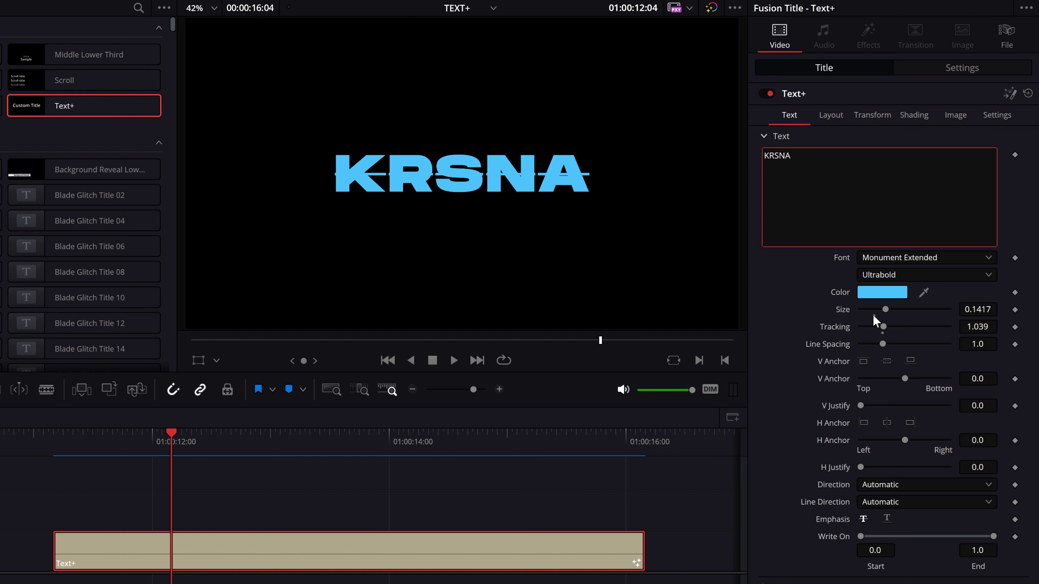
{"action": "left_click", "coordinate": [831, 521]}
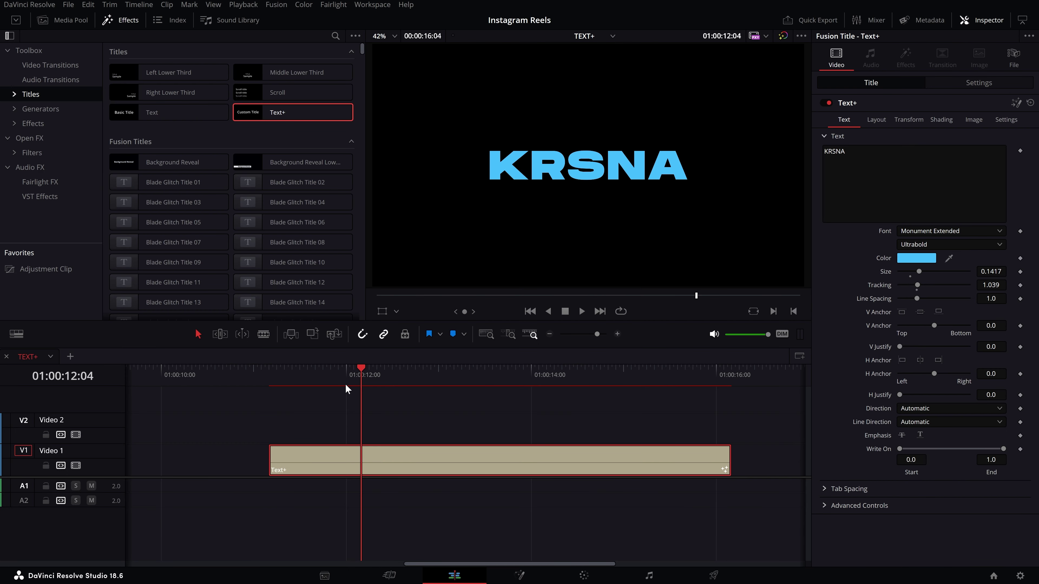
- Keyframe Write On End at 0 at the title clip's start
{"action": "left_click_drag", "start_coordinate": [323, 378], "coordinate": [334, 378]}
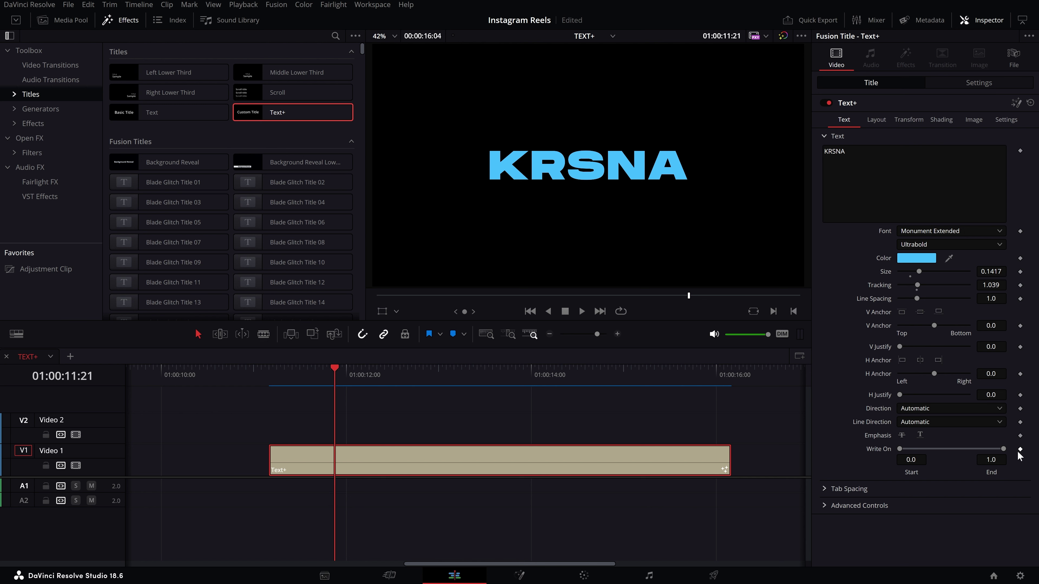
{"action": "left_click", "coordinate": [338, 386]}
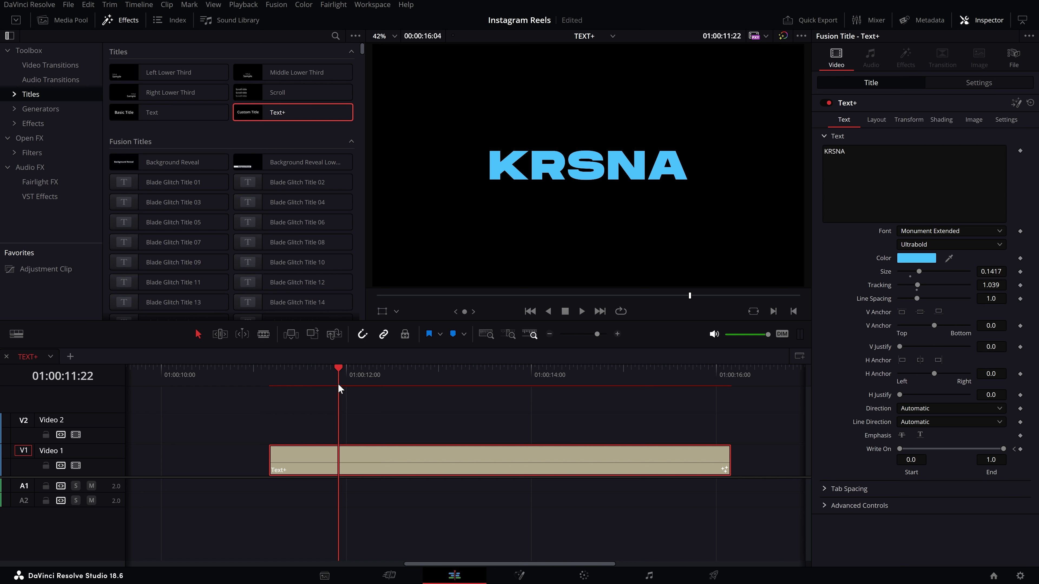
{"action": "left_click_drag", "start_coordinate": [338, 385], "coordinate": [269, 384]}
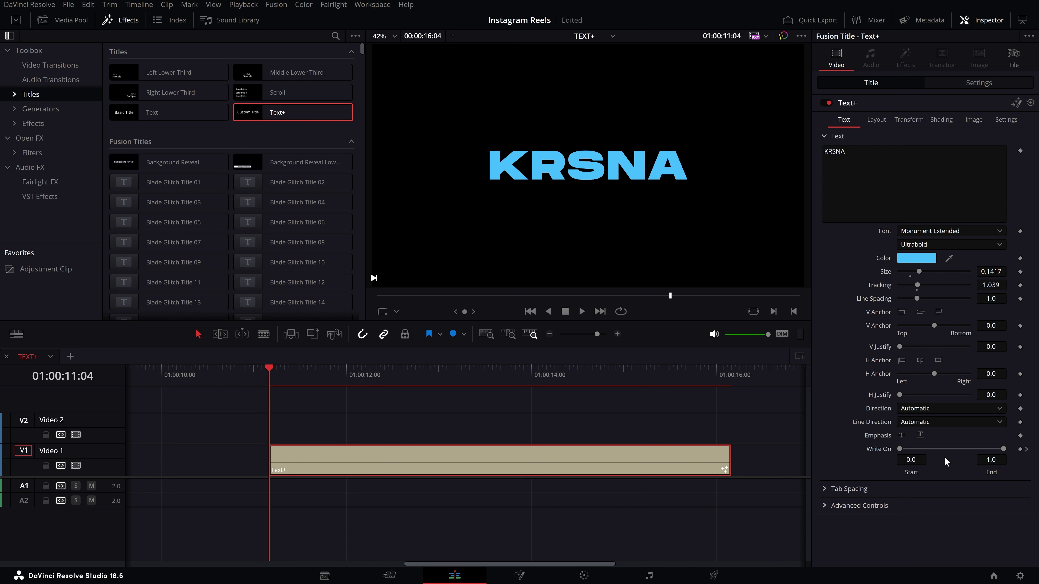
{"action": "left_click_drag", "start_coordinate": [992, 456], "coordinate": [841, 449]}
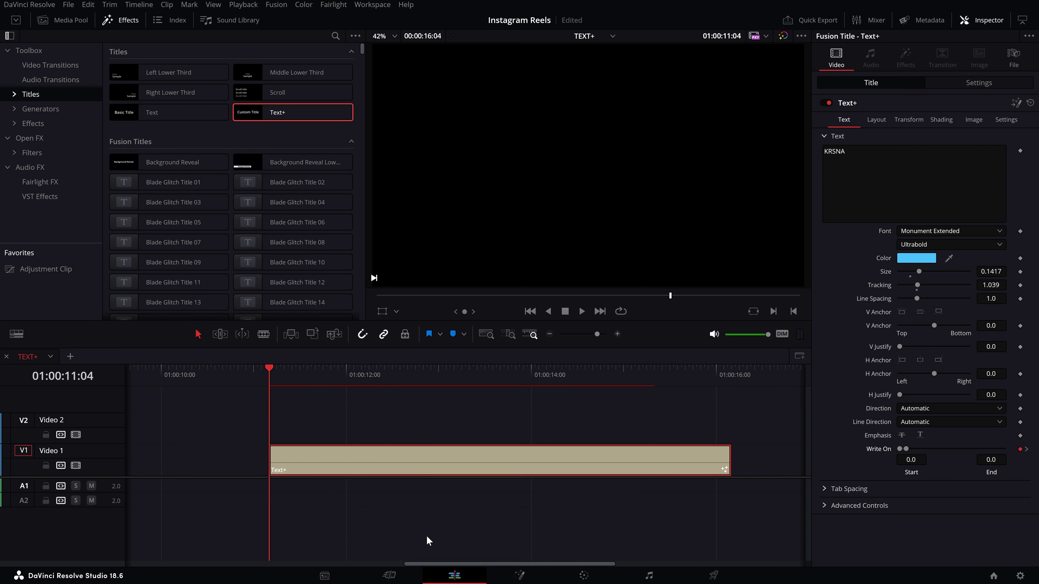
{"action": "key", "text": "ctrl+s"}
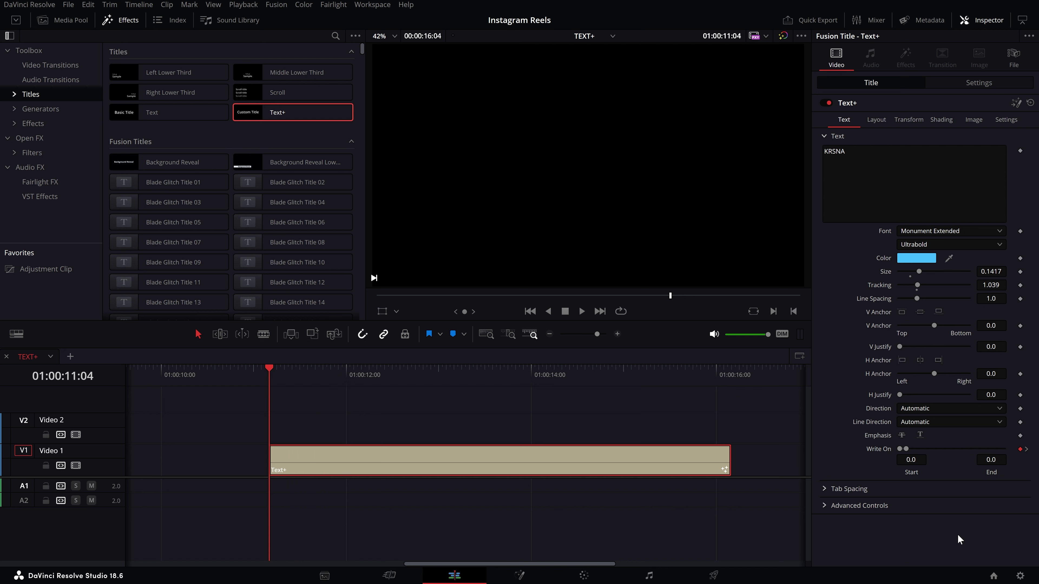
{"action": "key", "text": "ctrl+z"}
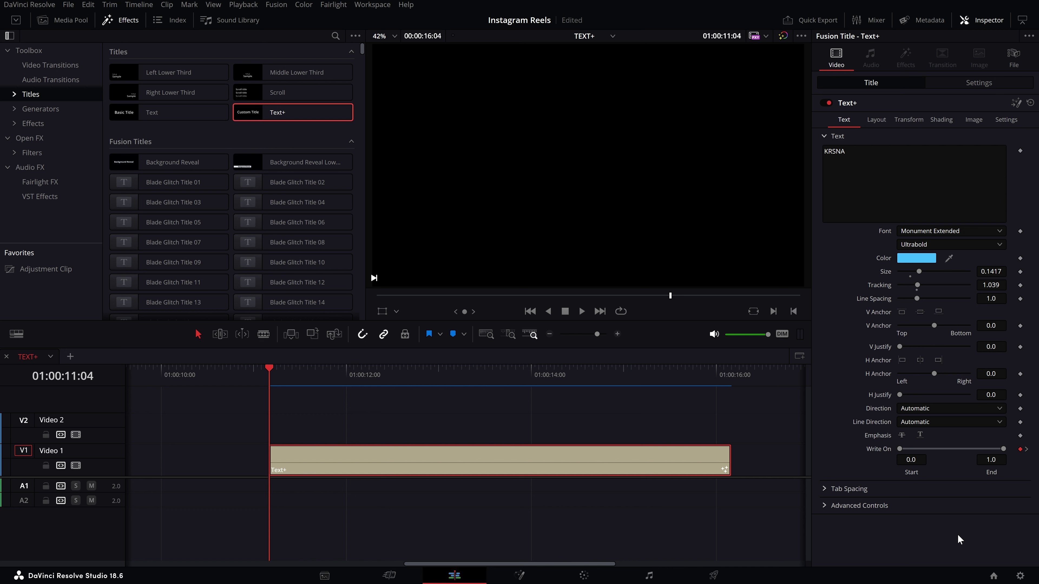
{"action": "left_click_drag", "start_coordinate": [936, 450], "coordinate": [879, 450]}
- Play the title from the clip start several times to check KRSNA writing on
{"action": "left_click_drag", "start_coordinate": [274, 374], "coordinate": [289, 378]}
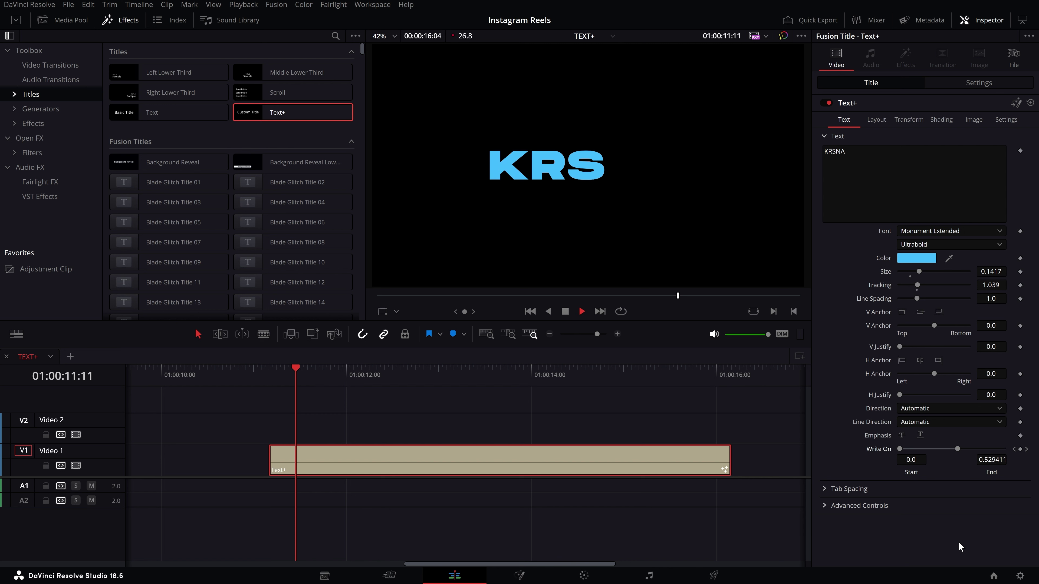
{"action": "key", "text": "Up"}
{"action": "key", "text": "space"}
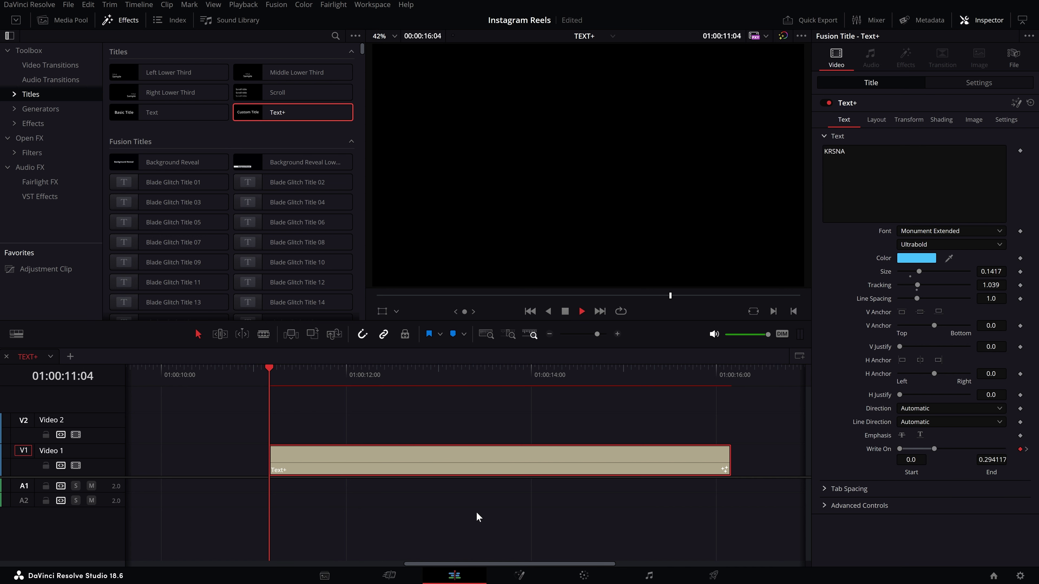
{"action": "left_click", "coordinate": [271, 378]}
{"action": "key", "text": "space"}
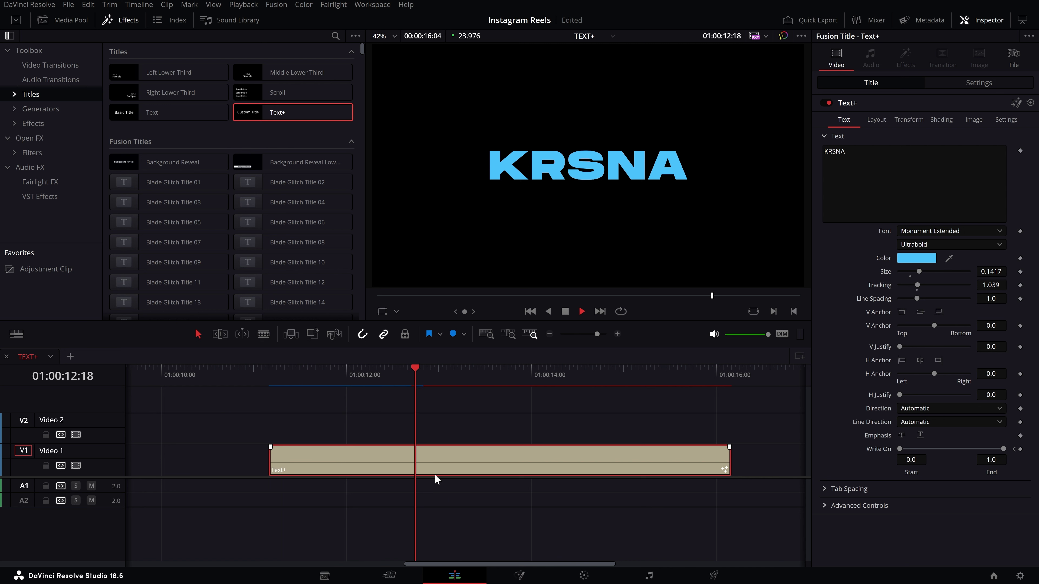
{"action": "key", "text": "space"}
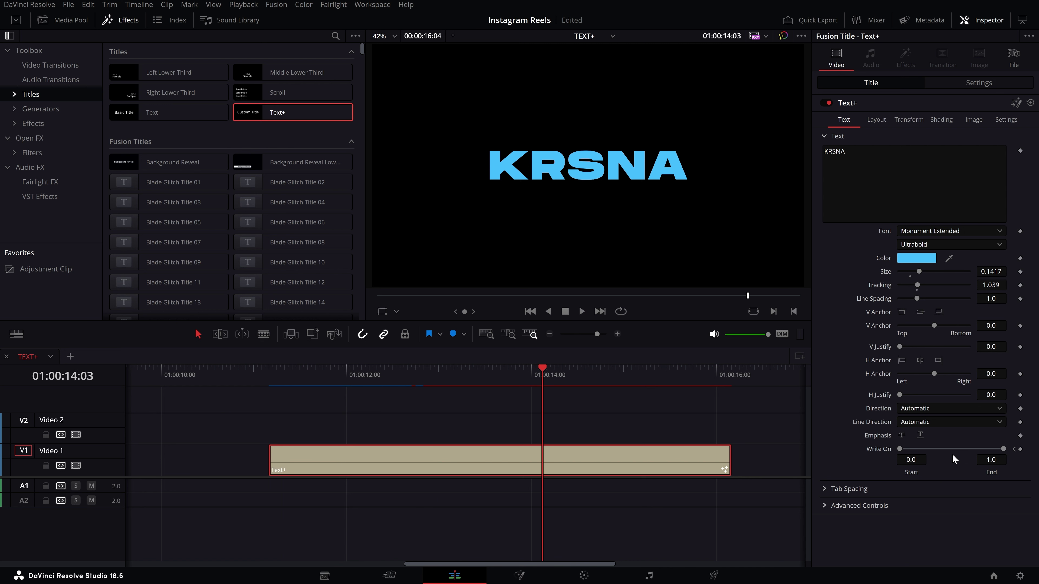
{"action": "left_click", "coordinate": [270, 377]}
{"action": "key", "text": "space"}
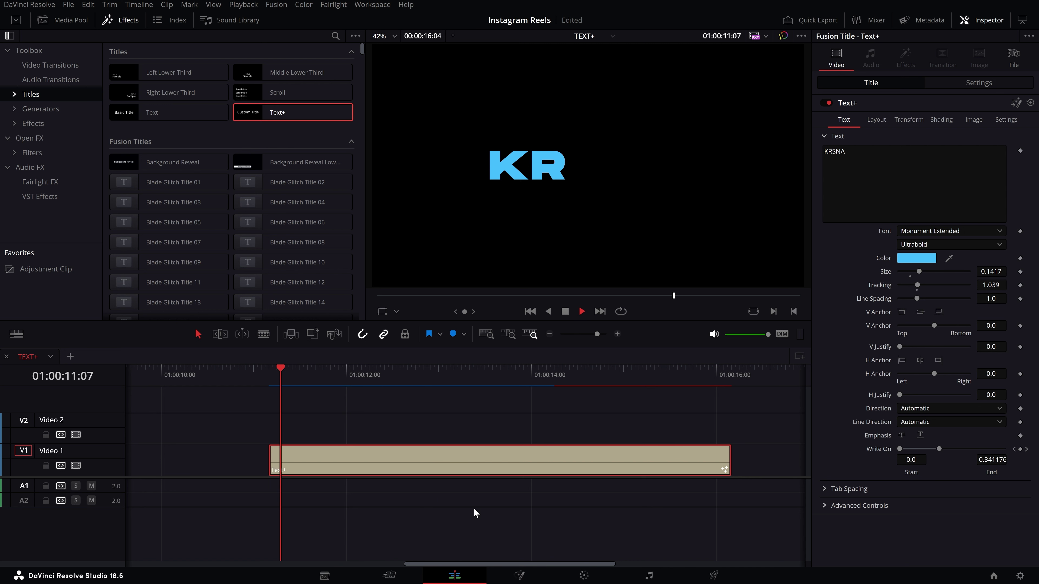
{"action": "key", "text": "space"}
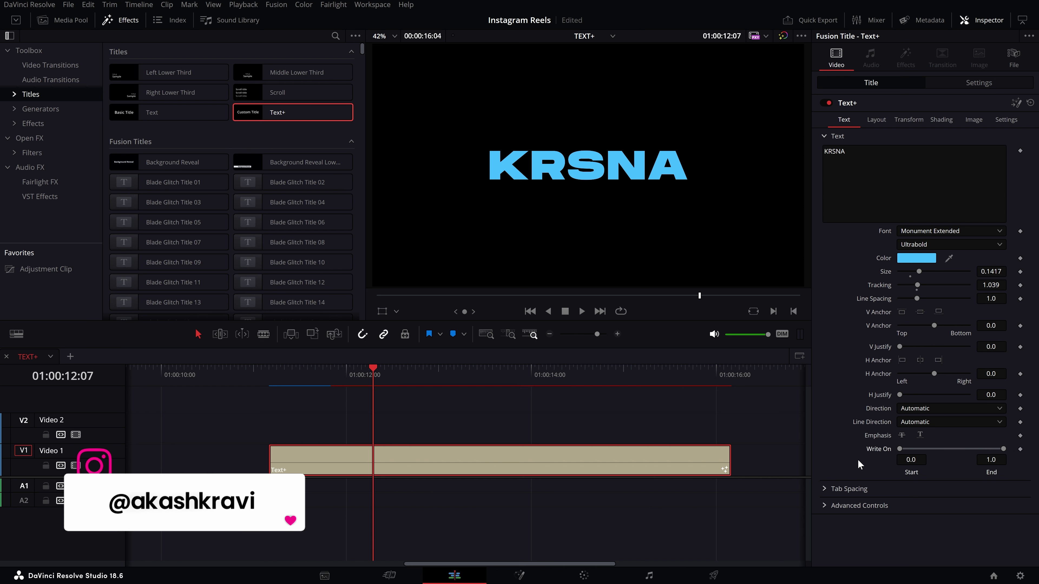
- Expand and collapse Tab Spacing and Advanced Controls, then show the KRSNA title's Layout settings
{"action": "left_click", "coordinate": [825, 488]}
{"action": "left_click", "coordinate": [826, 546]}
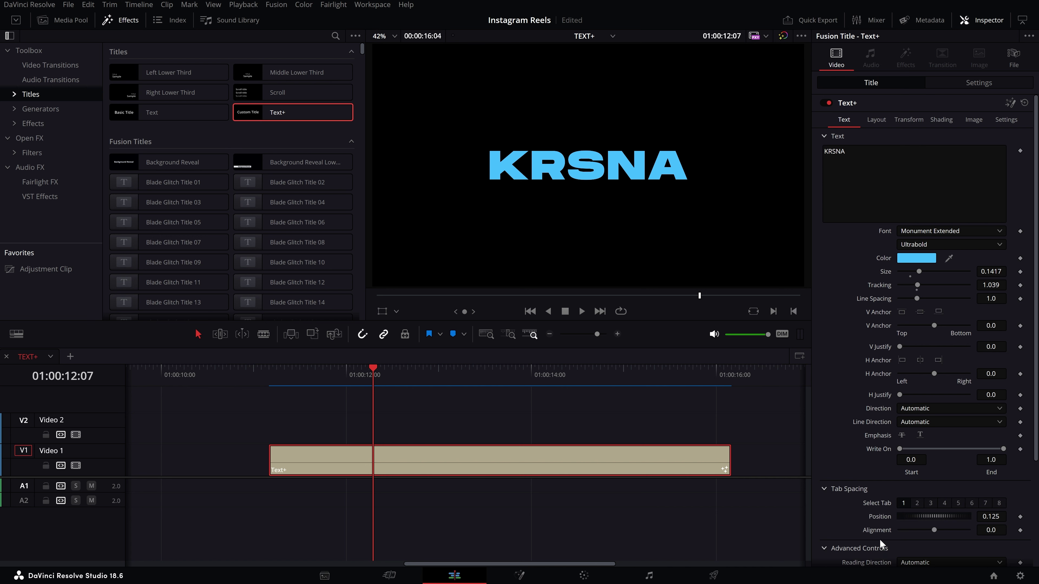
{"action": "scroll", "coordinate": [881, 539], "scroll_direction": "down", "scroll_amount": 5}
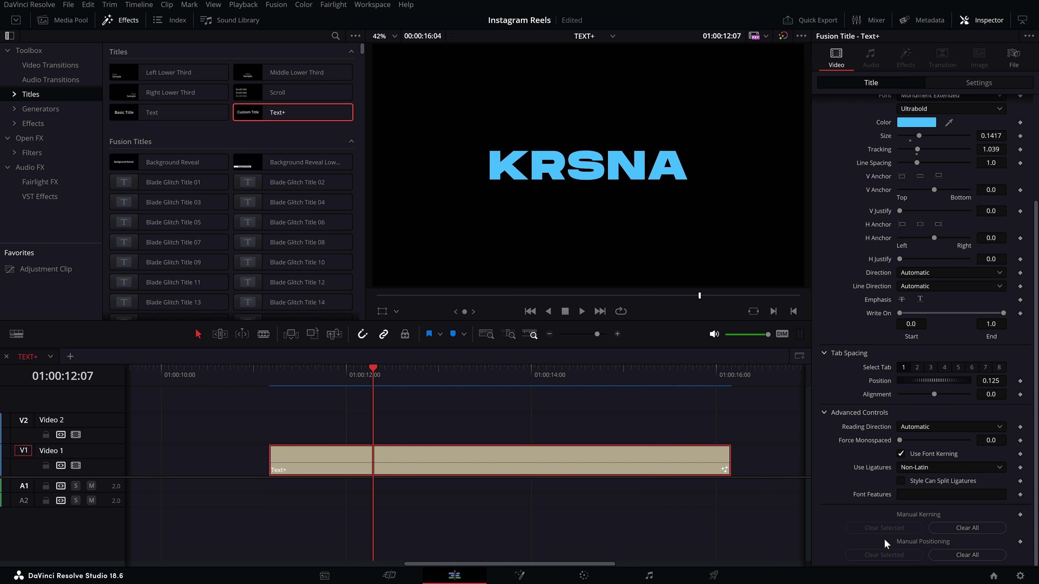
{"action": "left_click", "coordinate": [823, 412]}
{"action": "left_click", "coordinate": [823, 489]}
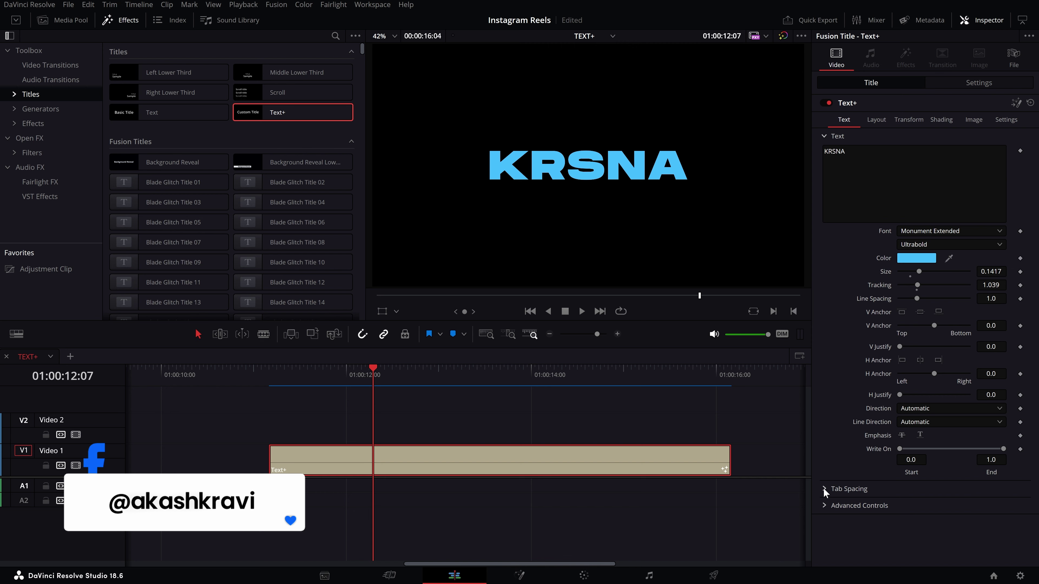
{"action": "left_click", "coordinate": [881, 119]}
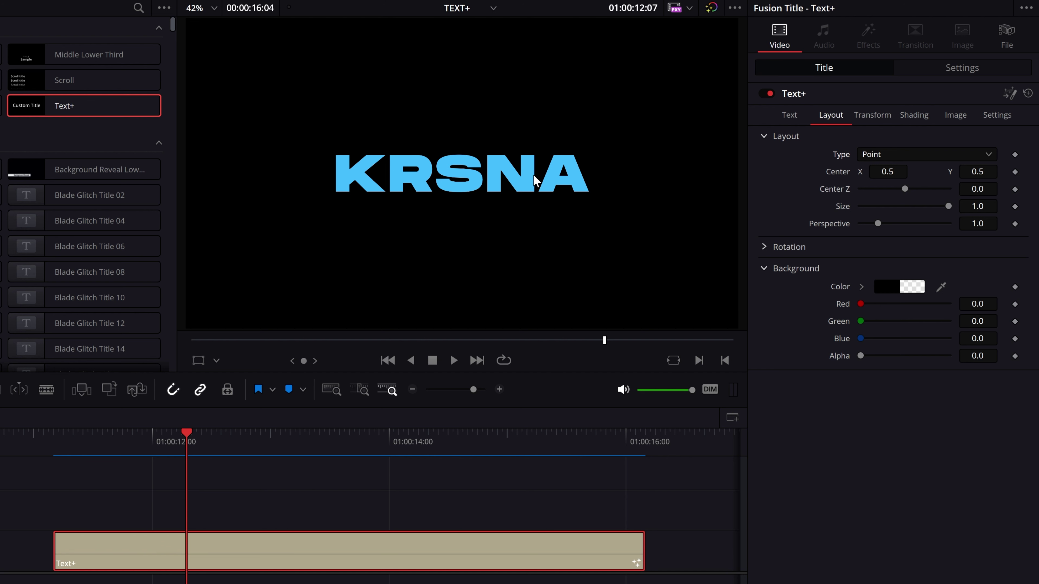
- Try the Frame, Circle and Path layout types for the title
{"action": "left_click", "coordinate": [899, 154]}
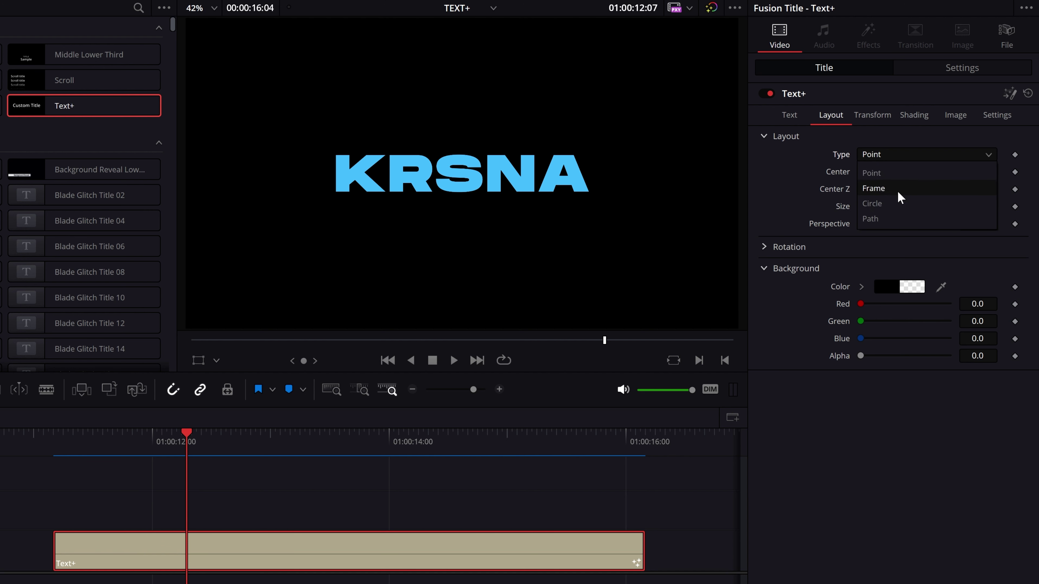
{"action": "left_click", "coordinate": [897, 190]}
{"action": "left_click", "coordinate": [903, 155]}
{"action": "left_click", "coordinate": [889, 204]}
{"action": "left_click", "coordinate": [903, 155]}
{"action": "left_click", "coordinate": [883, 218]}
- Switch the layout to Circle and back to Path, and open the viewer overlay modes list
{"action": "left_click", "coordinate": [936, 156]}
{"action": "left_click", "coordinate": [914, 203]}
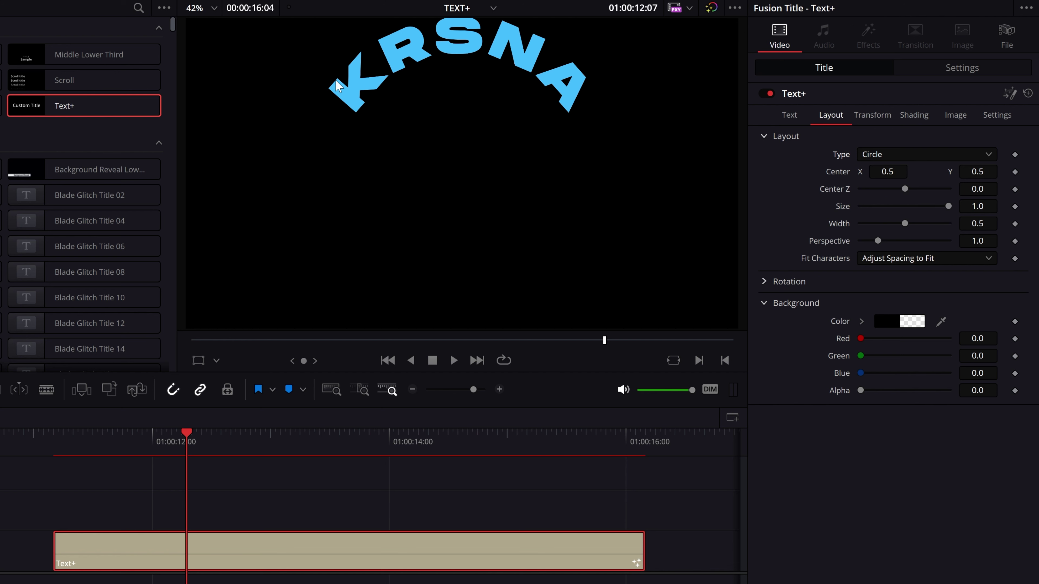
{"action": "left_click", "coordinate": [920, 155]}
{"action": "left_click", "coordinate": [887, 222]}
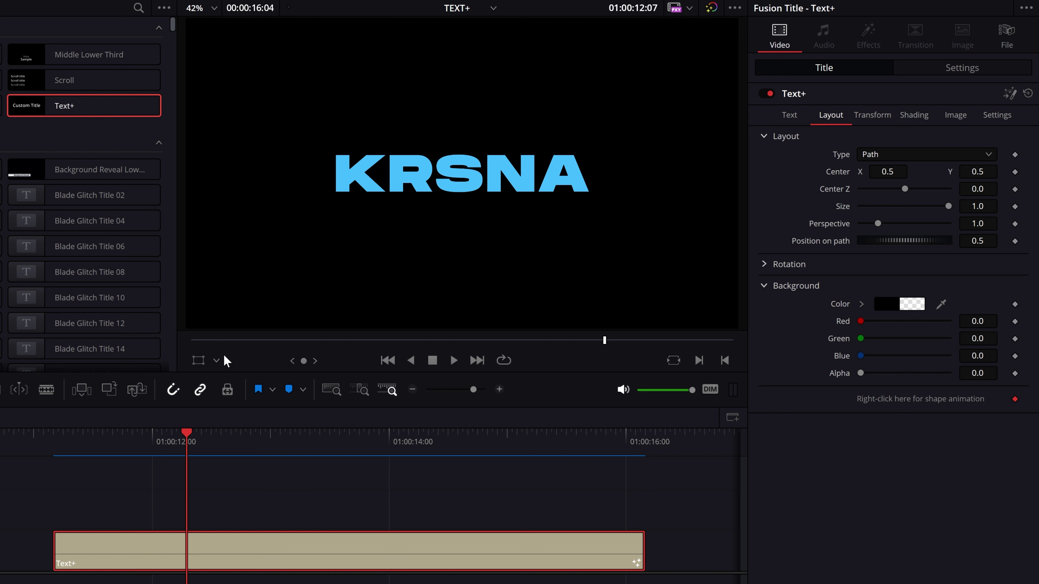
{"action": "left_click", "coordinate": [216, 360]}
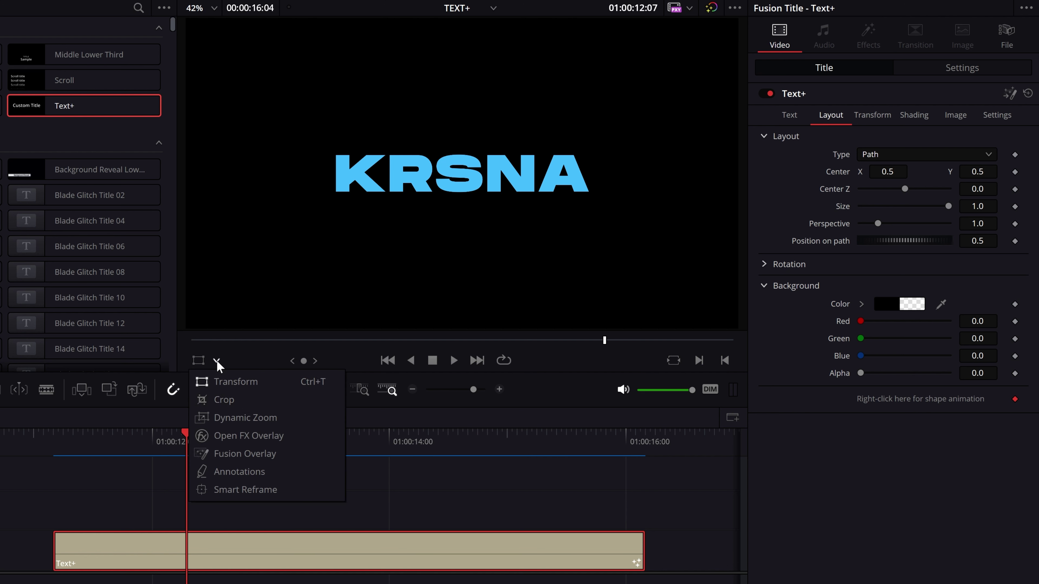
- Switch to Fusion Overlay and draw a nine-point path for the text in the viewer
{"action": "left_click", "coordinate": [260, 457]}
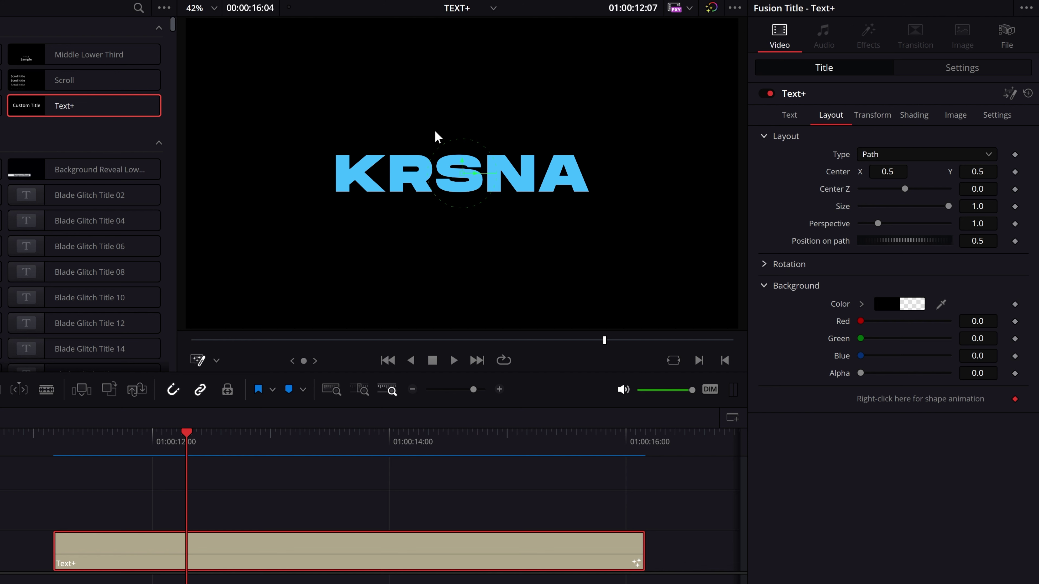
{"action": "mouse_move", "coordinate": [280, 270]}
{"action": "left_click", "coordinate": [329, 212]}
{"action": "left_click", "coordinate": [530, 260]}
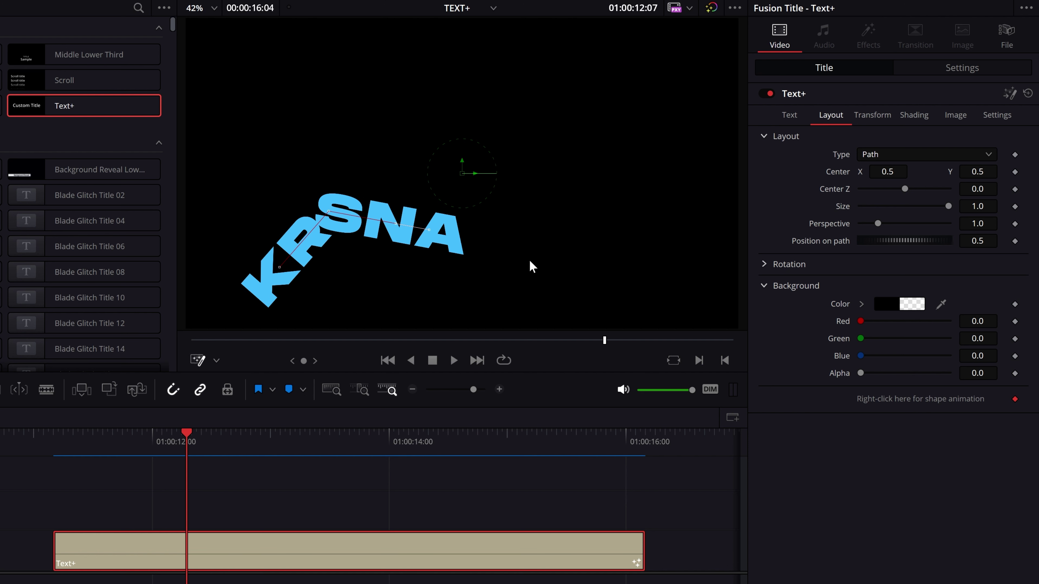
{"action": "left_click", "coordinate": [630, 163]}
{"action": "left_click", "coordinate": [632, 109]}
{"action": "left_click", "coordinate": [574, 80]}
{"action": "left_click", "coordinate": [544, 66]}
{"action": "left_click", "coordinate": [473, 88]}
{"action": "left_click", "coordinate": [386, 104]}
{"action": "left_click", "coordinate": [343, 113]}
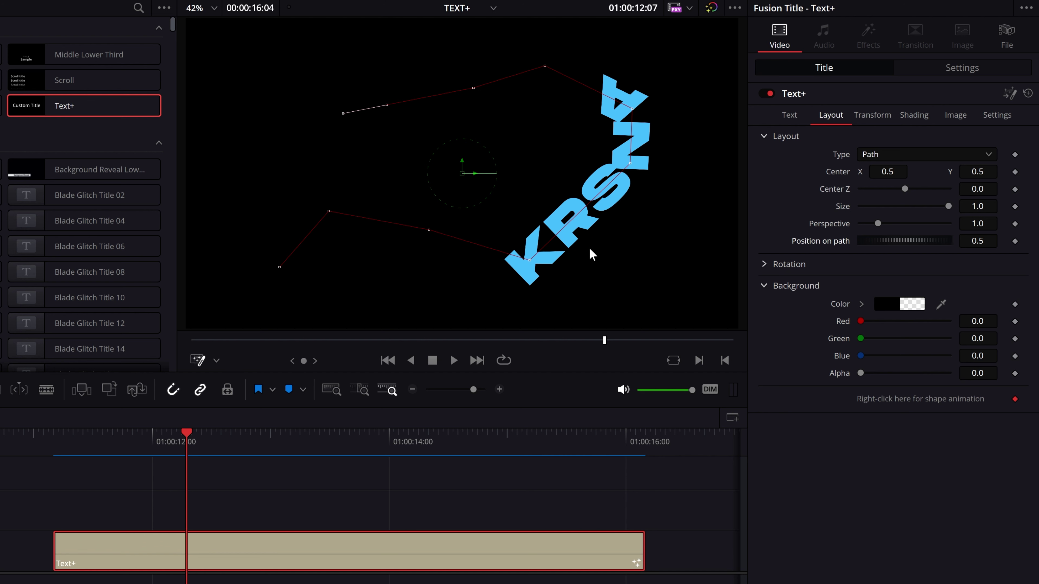
- Test and reset Center, depth, Size and Perspective, then slide Position on path to -0.312
{"action": "mouse_move", "coordinate": [900, 176]}
{"action": "left_mouse_down"}
{"action": "mouse_move", "coordinate": [916, 176]}
{"action": "mouse_move", "coordinate": [877, 178]}
{"action": "mouse_move", "coordinate": [898, 191]}
{"action": "left_mouse_up"}
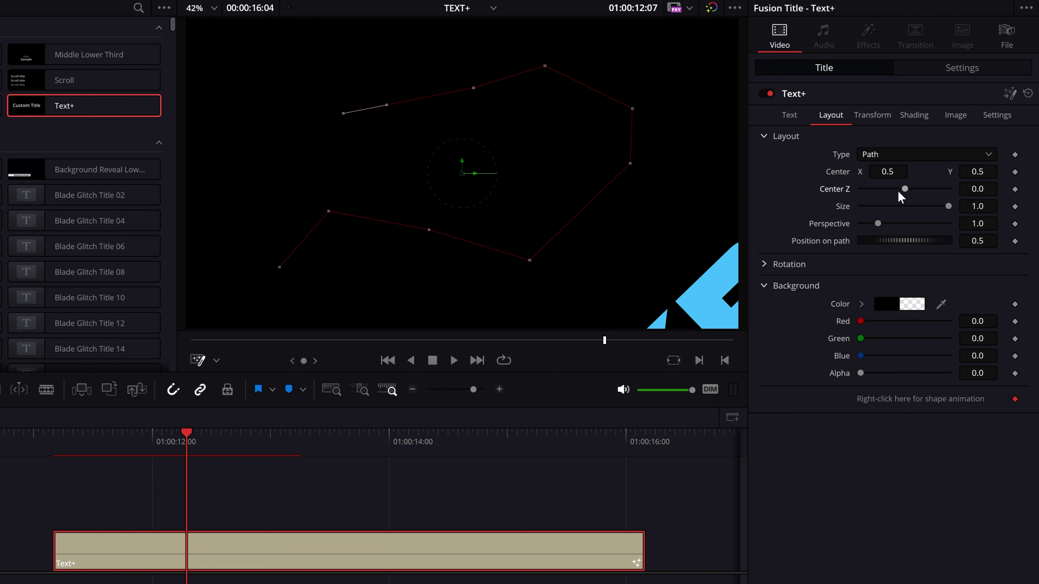
{"action": "double_click", "coordinate": [898, 191]}
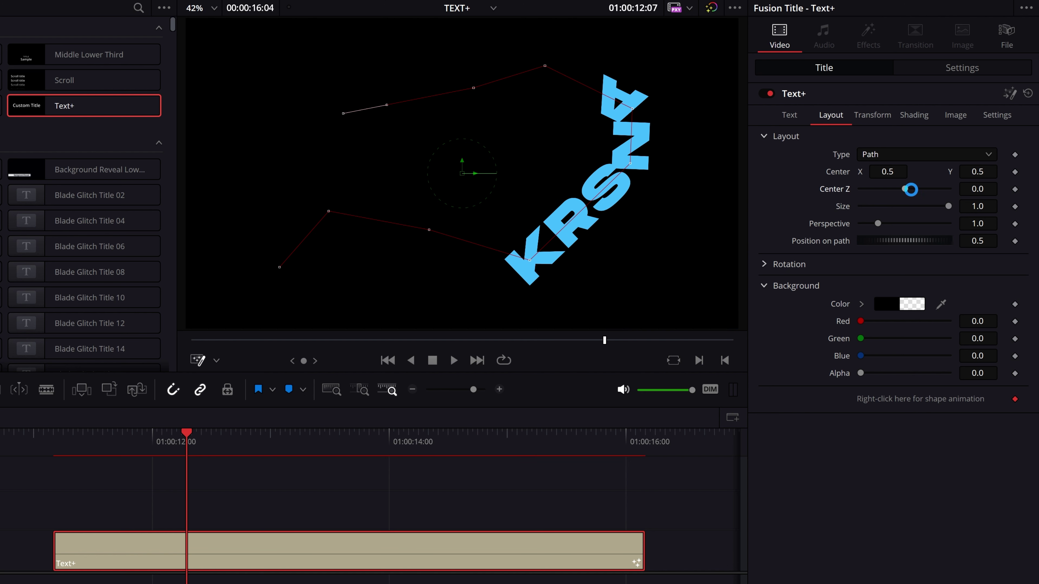
{"action": "left_click_drag", "start_coordinate": [908, 189], "coordinate": [921, 189]}
{"action": "double_click", "coordinate": [903, 190]}
{"action": "mouse_move", "coordinate": [910, 190]}
{"action": "left_mouse_down"}
{"action": "mouse_move", "coordinate": [890, 205]}
{"action": "mouse_move", "coordinate": [918, 206]}
{"action": "left_mouse_up"}
{"action": "double_click", "coordinate": [899, 189]}
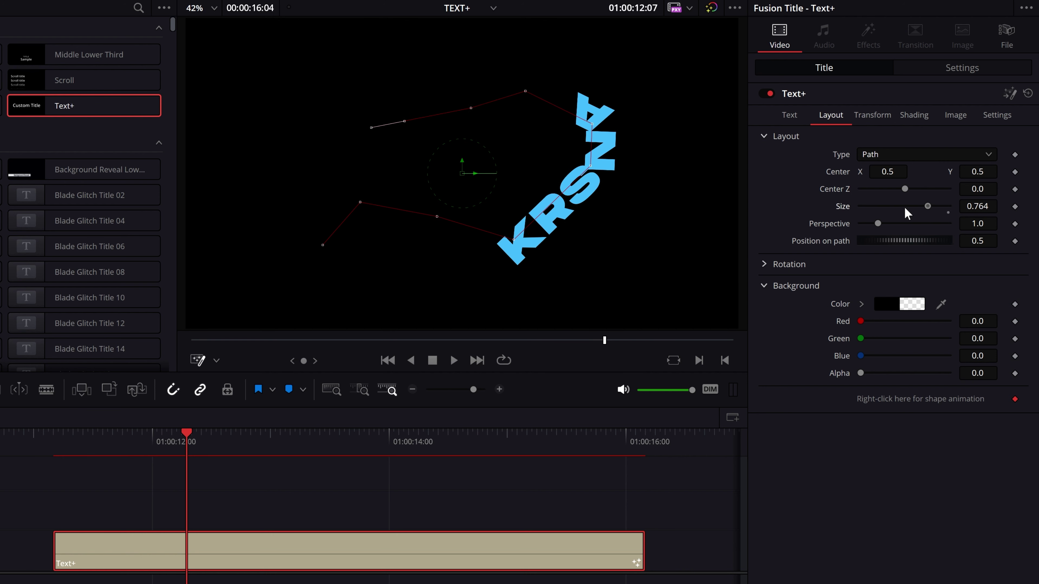
{"action": "double_click", "coordinate": [918, 206]}
{"action": "left_click_drag", "start_coordinate": [878, 224], "coordinate": [880, 224]}
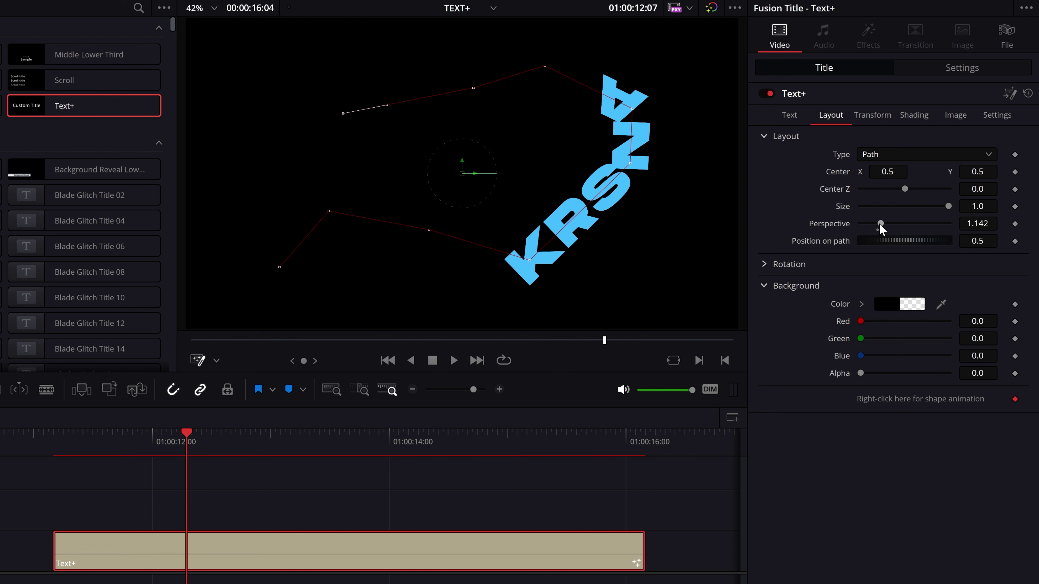
{"action": "double_click", "coordinate": [880, 223]}
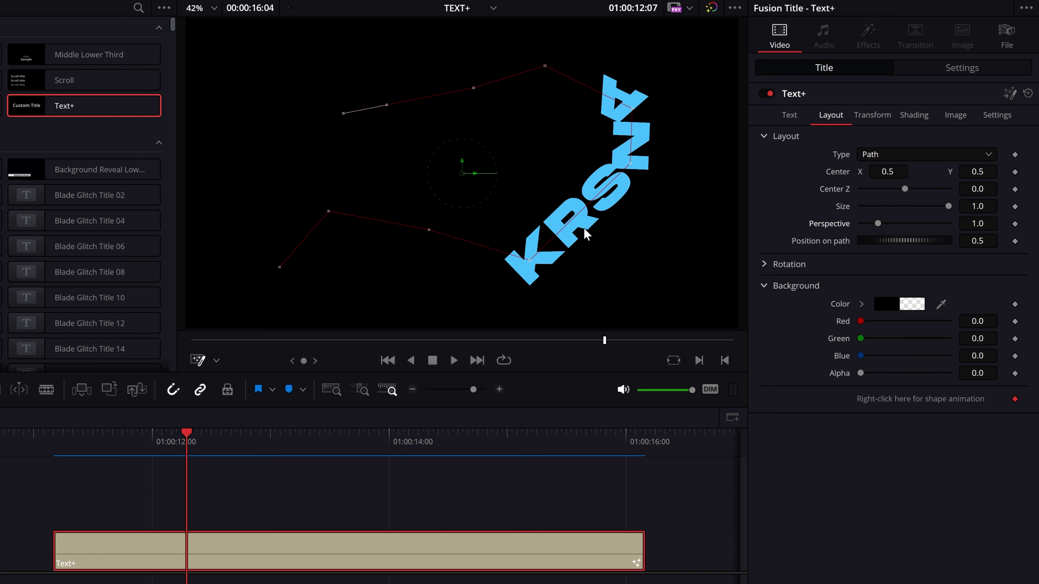
{"action": "mouse_move", "coordinate": [904, 240]}
{"action": "left_mouse_down"}
{"action": "mouse_move", "coordinate": [819, 236]}
{"action": "mouse_move", "coordinate": [939, 229]}
{"action": "mouse_move", "coordinate": [838, 227]}
{"action": "left_mouse_up"}
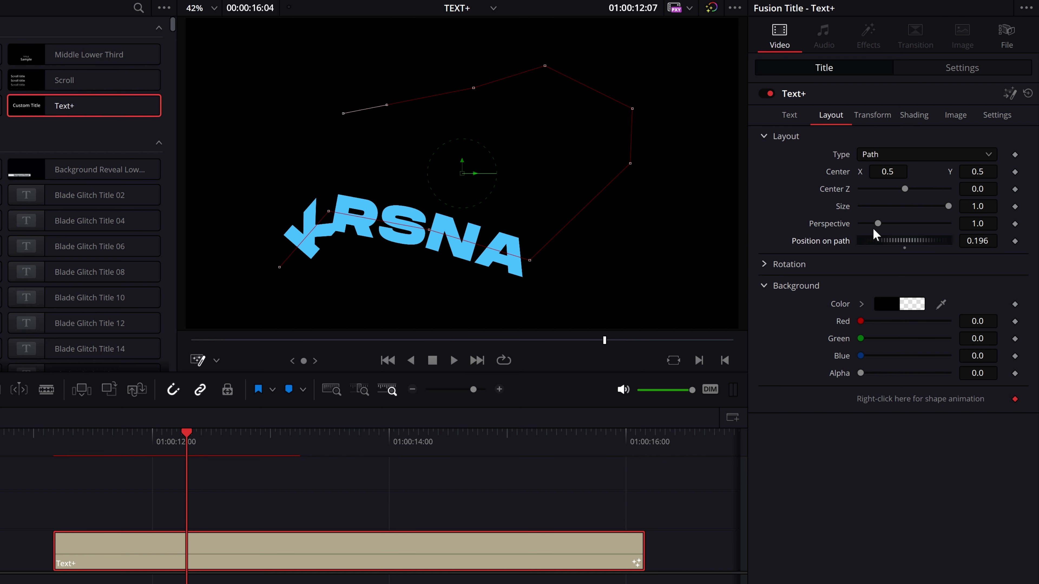
{"action": "left_click_drag", "start_coordinate": [831, 229], "coordinate": [823, 229]}
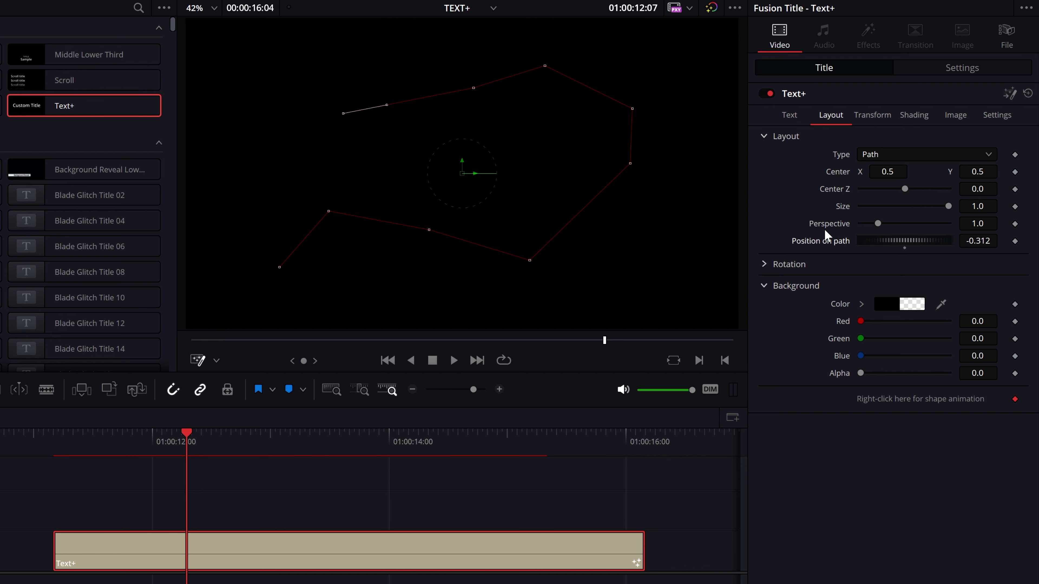
- Keyframe Position on path from -0.312 to 1.282 a second later and play it back
{"action": "left_click", "coordinate": [1014, 241]}
{"action": "left_click_drag", "start_coordinate": [188, 446], "coordinate": [300, 446]}
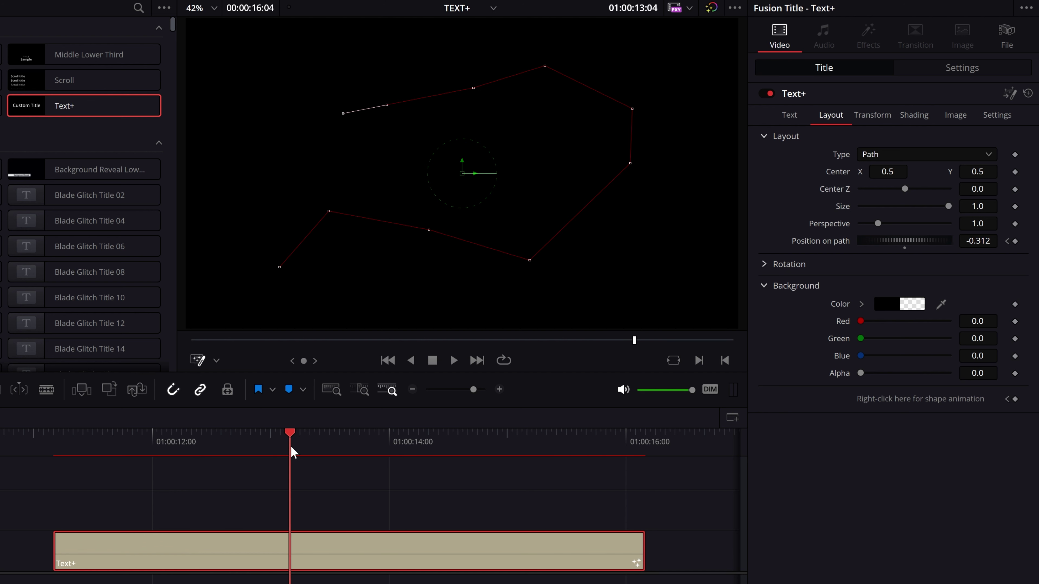
{"action": "left_click_drag", "start_coordinate": [886, 239], "coordinate": [948, 240]}
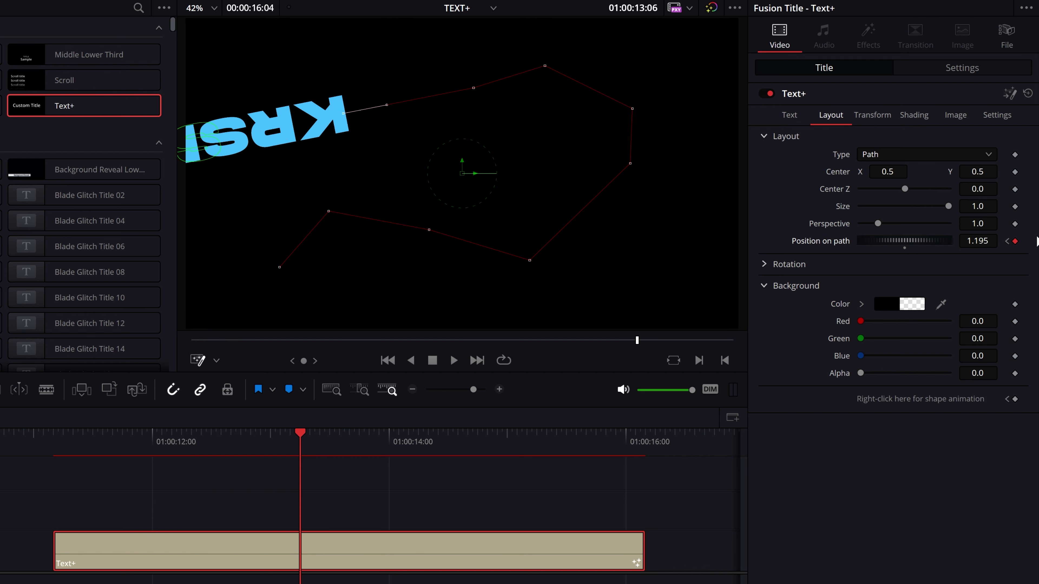
{"action": "left_click_drag", "start_coordinate": [300, 450], "coordinate": [170, 452]}
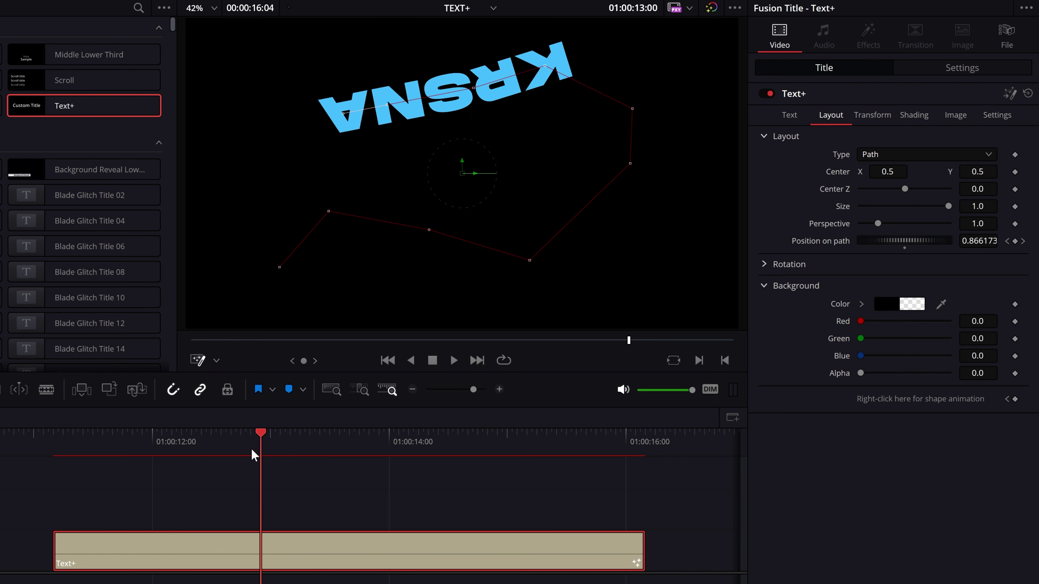
{"action": "key", "text": "space"}
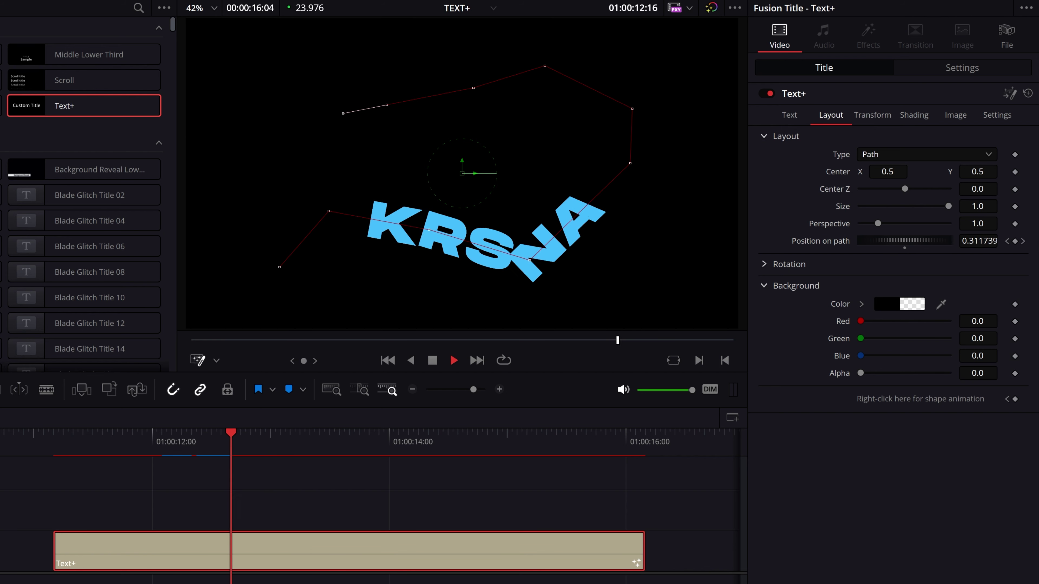
{"action": "key", "text": "space"}
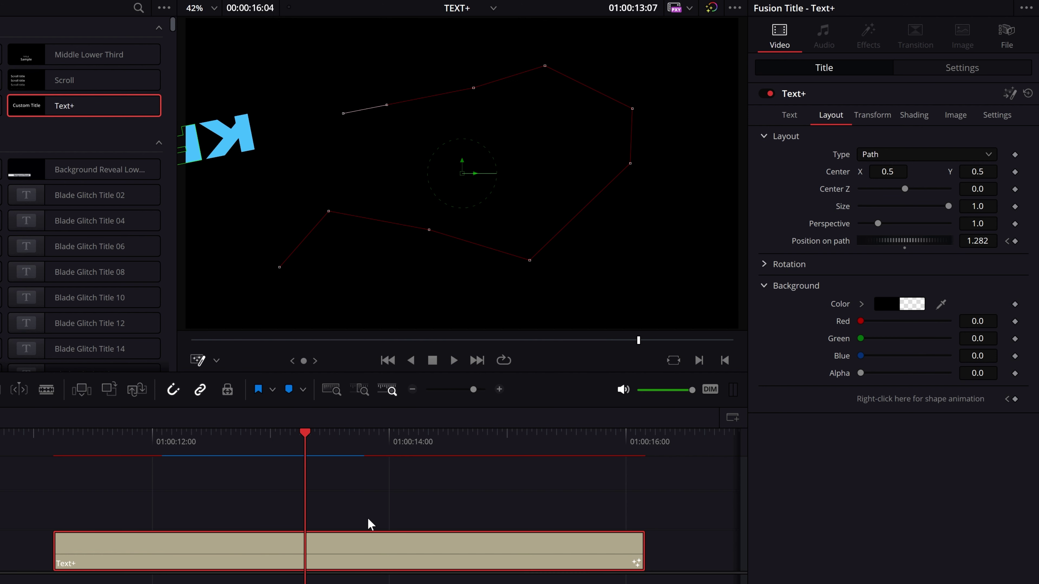
{"action": "double_click", "coordinate": [841, 154]}
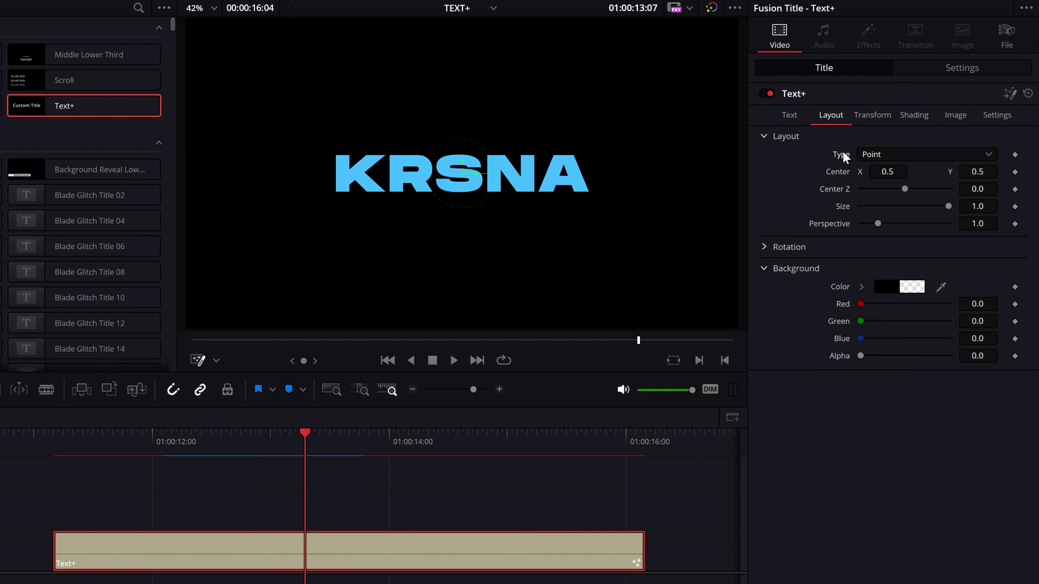
- Set the title's Layout Type to Point
{"action": "left_click", "coordinate": [878, 157]}
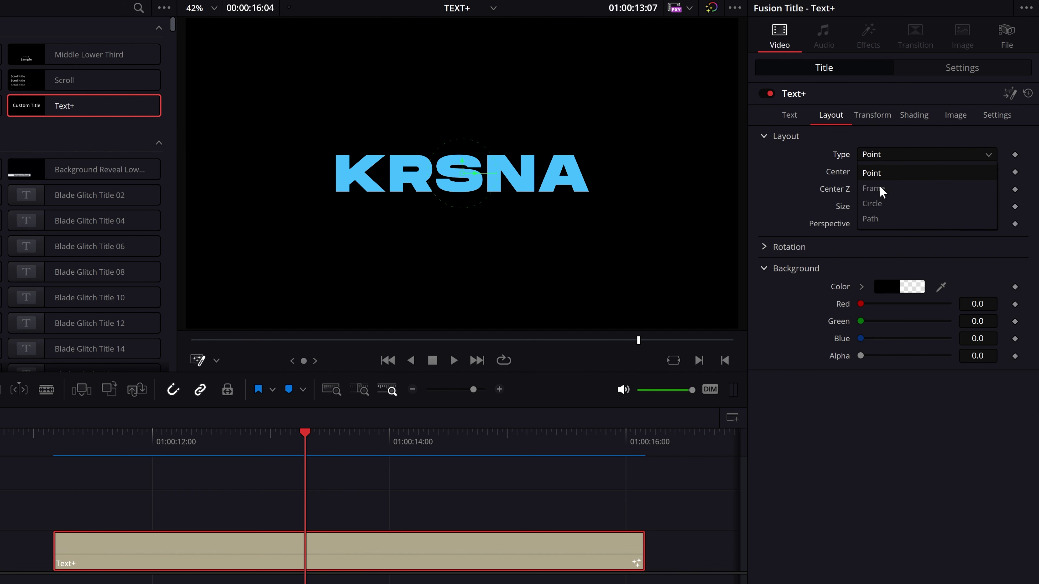
{"action": "left_click", "coordinate": [896, 158]}
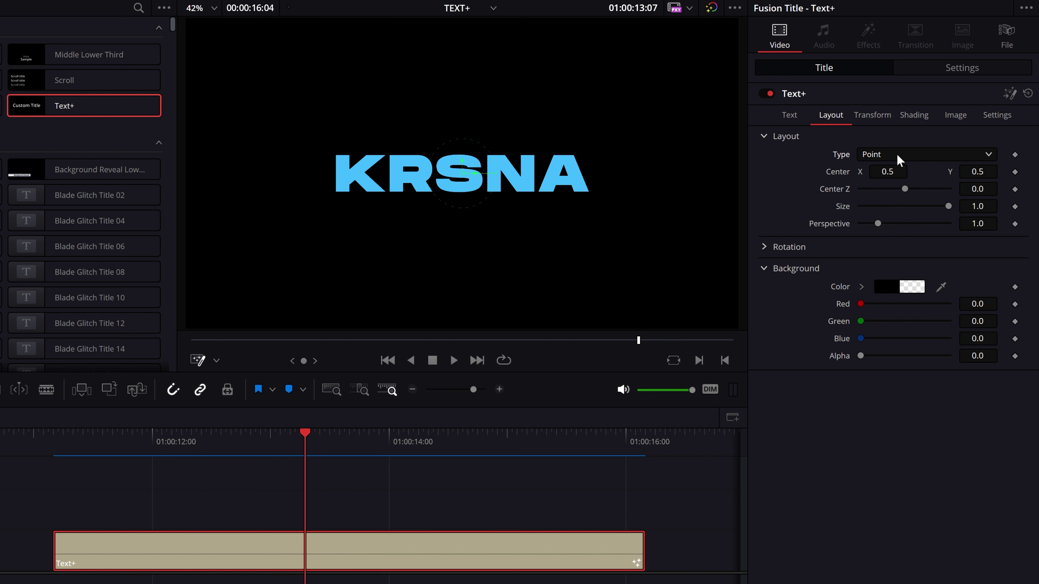
{"action": "left_click", "coordinate": [897, 154]}
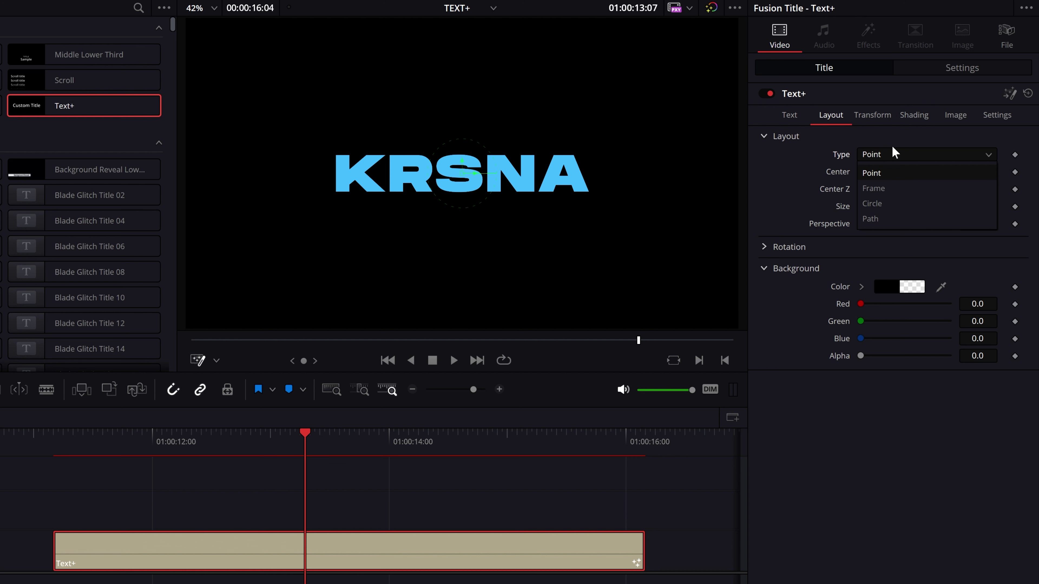
{"action": "left_click", "coordinate": [879, 173]}
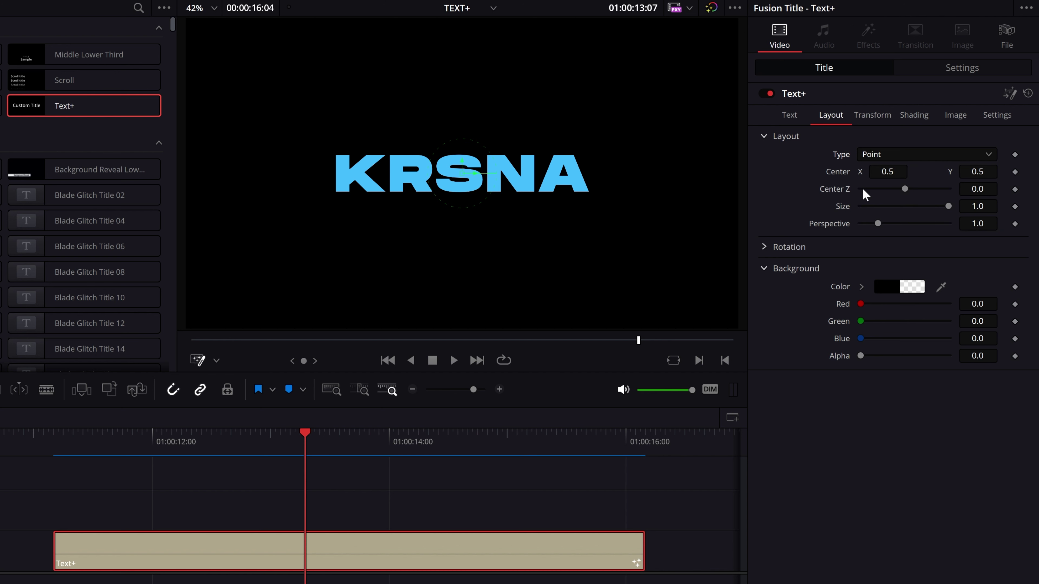
- Test Center, Center Z, Size and Perspective, restoring centre 0.5/0.5, depth 0, size 1.0
{"action": "left_click_drag", "start_coordinate": [888, 172], "coordinate": [900, 171]}
{"action": "mouse_move", "coordinate": [977, 172]}
{"action": "left_mouse_down"}
{"action": "mouse_move", "coordinate": [990, 172]}
{"action": "mouse_move", "coordinate": [969, 172]}
{"action": "left_mouse_up"}
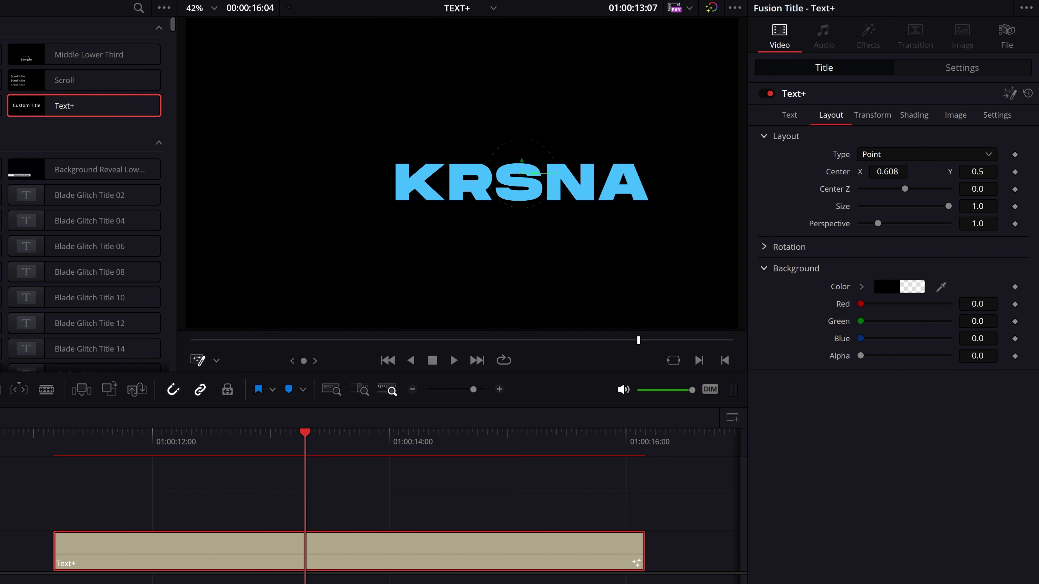
{"action": "key", "text": "ctrl+z"}
{"action": "key", "text": "ctrl+z"}
{"action": "key", "text": "ctrl+z"}
{"action": "mouse_move", "coordinate": [905, 187]}
{"action": "left_mouse_down"}
{"action": "mouse_move", "coordinate": [880, 183]}
{"action": "mouse_move", "coordinate": [907, 197]}
{"action": "left_mouse_up"}
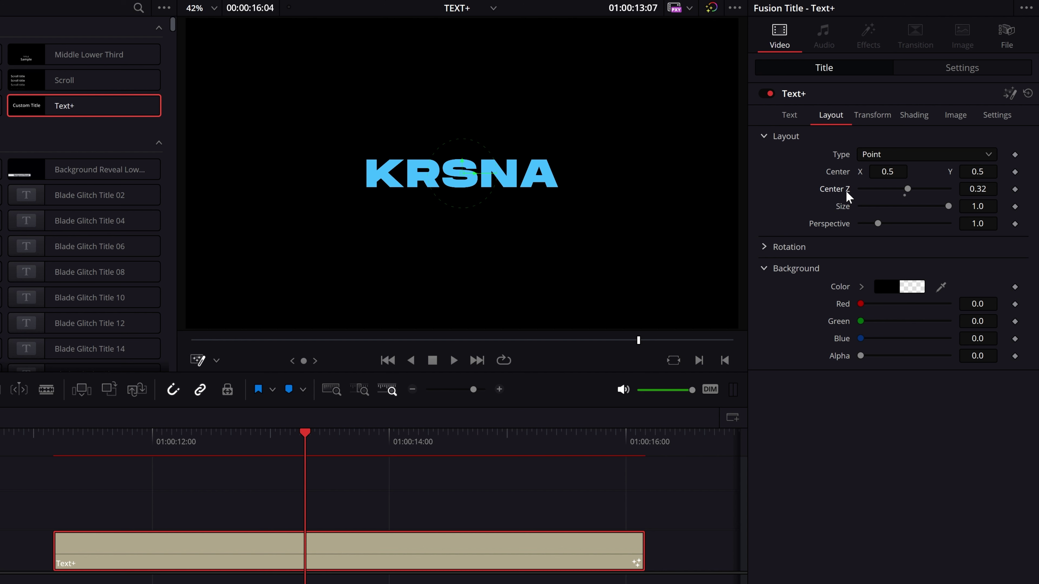
{"action": "double_click", "coordinate": [834, 189]}
{"action": "left_click_drag", "start_coordinate": [948, 206], "coordinate": [973, 211]}
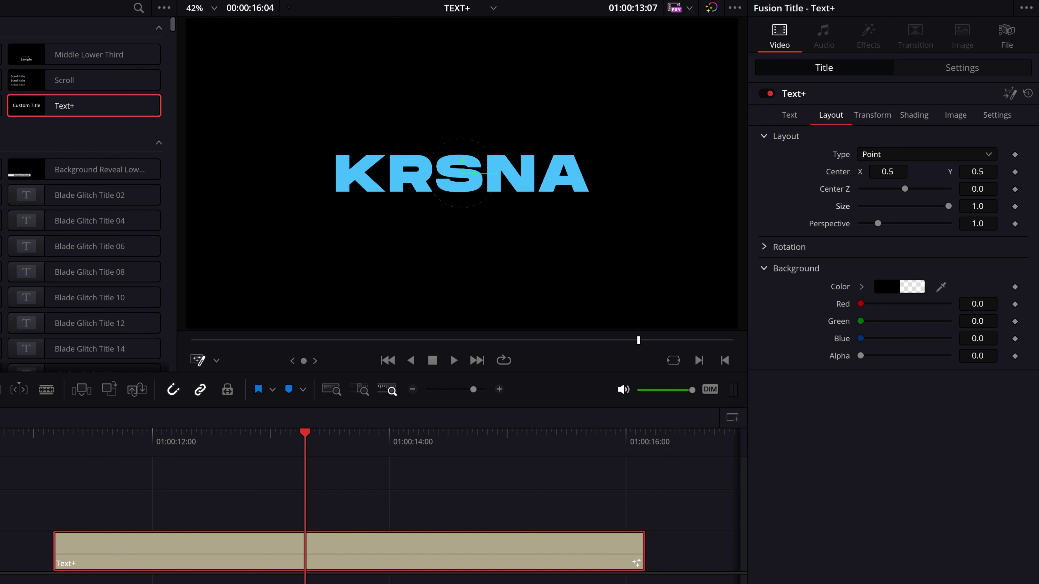
{"action": "mouse_move", "coordinate": [877, 223]}
{"action": "left_mouse_down"}
{"action": "mouse_move", "coordinate": [928, 226]}
{"action": "mouse_move", "coordinate": [878, 224]}
{"action": "left_mouse_up"}
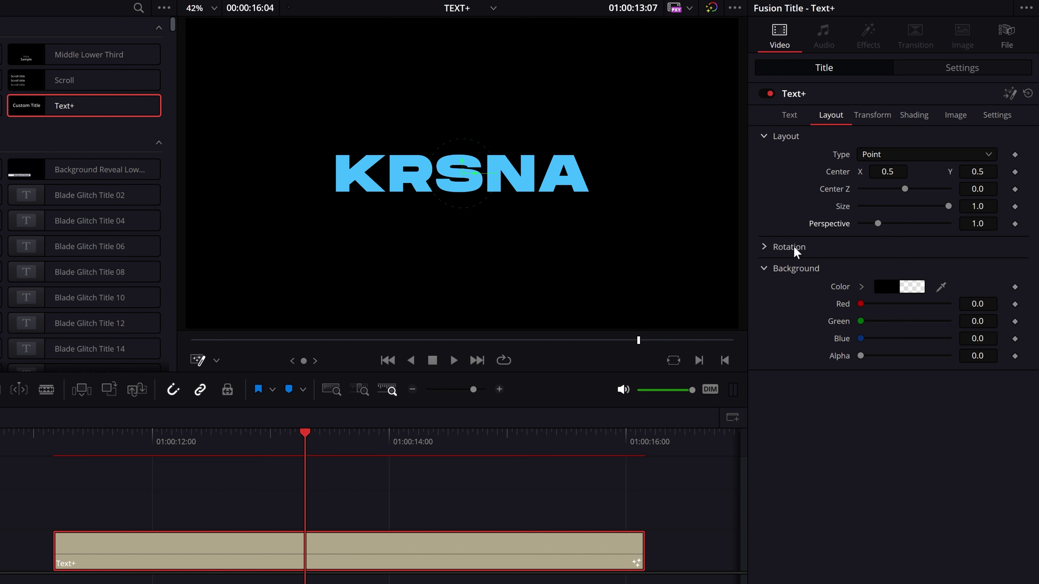
- Expand Rotation and test X, Y and Z rotation, resetting Y and Z to 0
{"action": "left_click", "coordinate": [764, 247]}
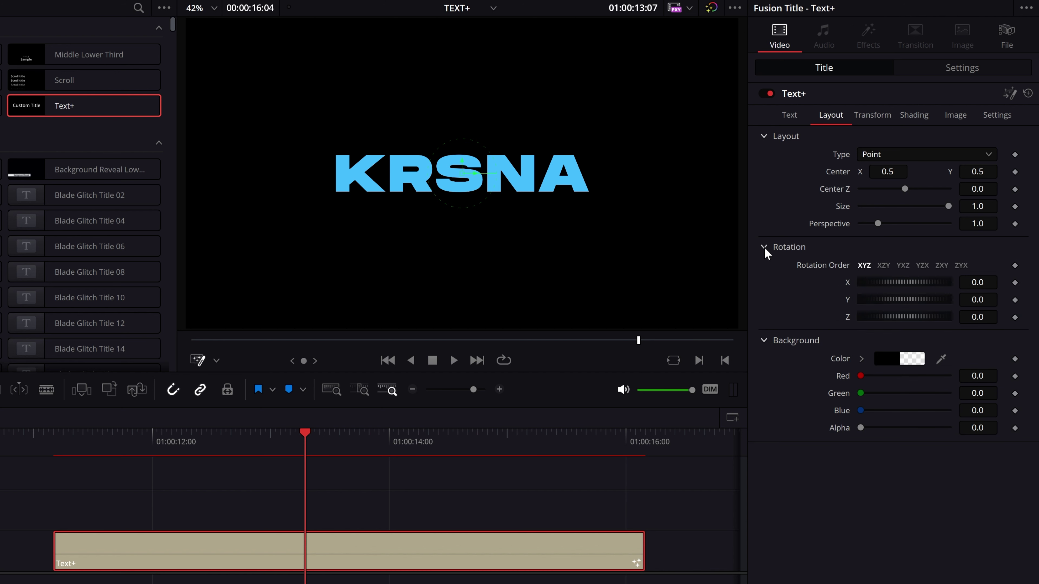
{"action": "left_click", "coordinate": [764, 248]}
{"action": "left_click", "coordinate": [764, 247]}
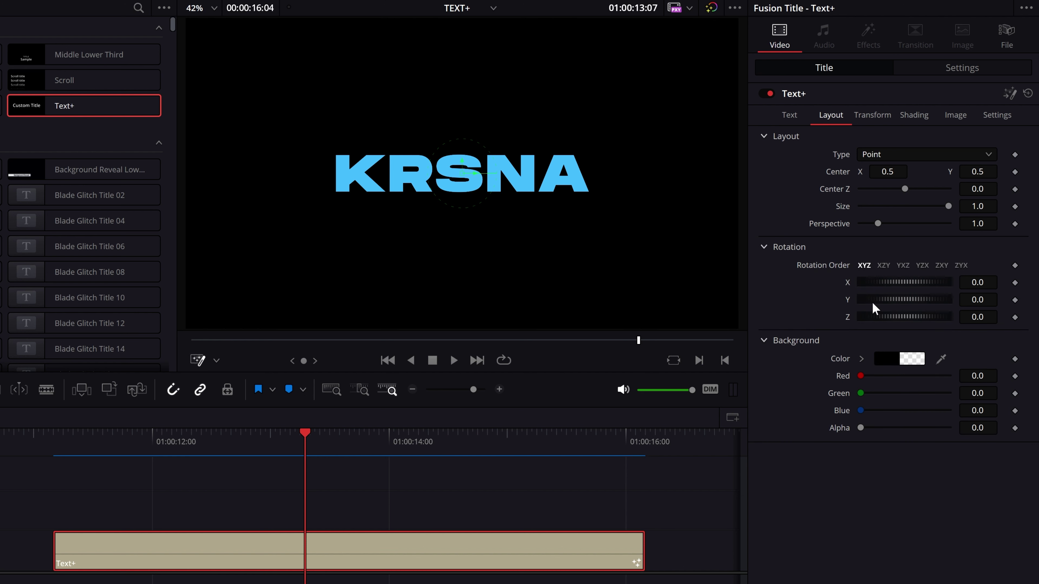
{"action": "left_click_drag", "start_coordinate": [878, 285], "coordinate": [845, 282]}
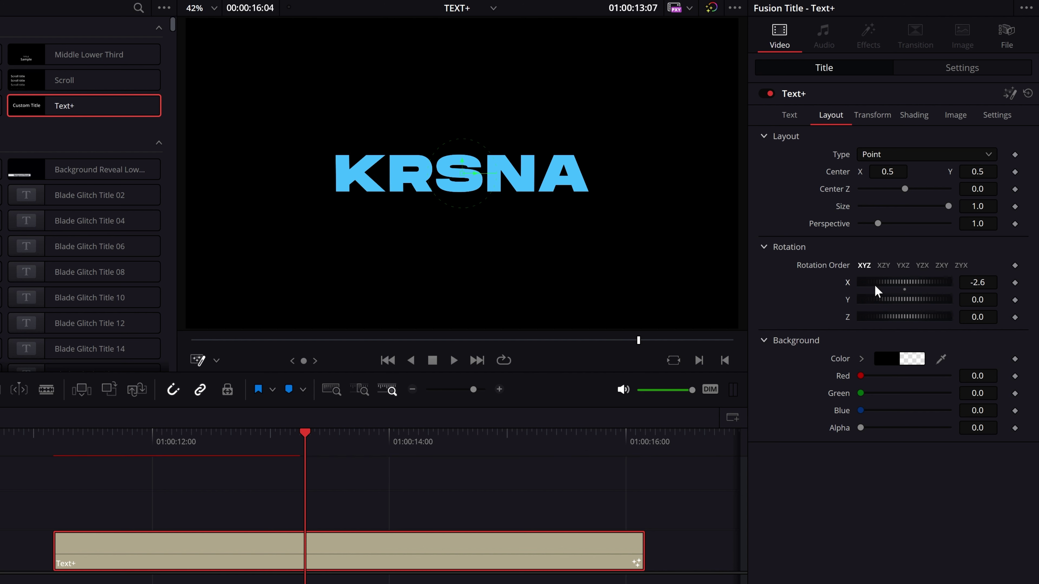
{"action": "double_click", "coordinate": [846, 282]}
{"action": "mouse_move", "coordinate": [895, 300]}
{"action": "left_mouse_down"}
{"action": "mouse_move", "coordinate": [916, 302]}
{"action": "mouse_move", "coordinate": [896, 316]}
{"action": "left_mouse_up"}
{"action": "double_click", "coordinate": [847, 299]}
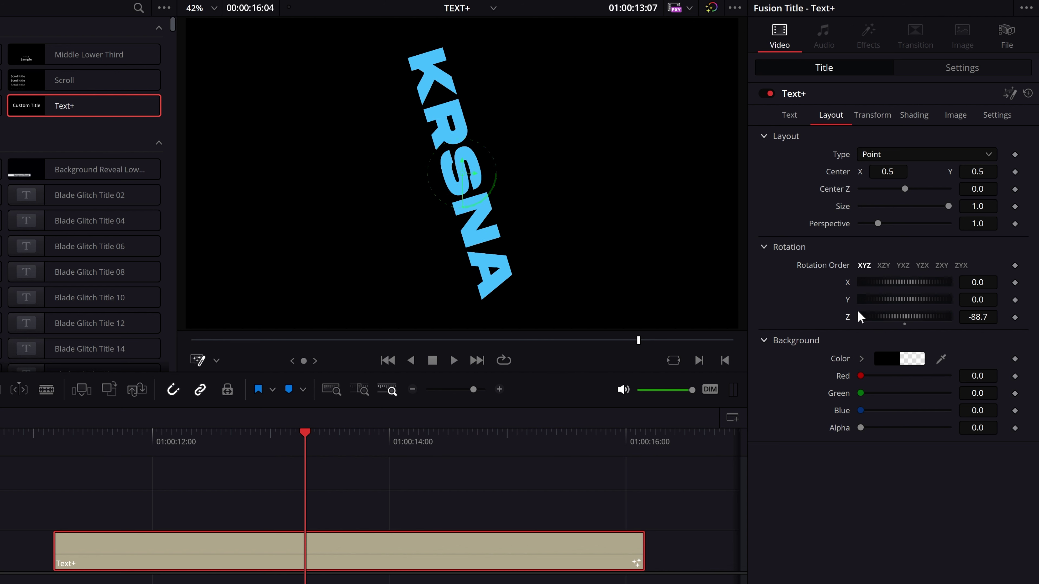
{"action": "double_click", "coordinate": [846, 317]}
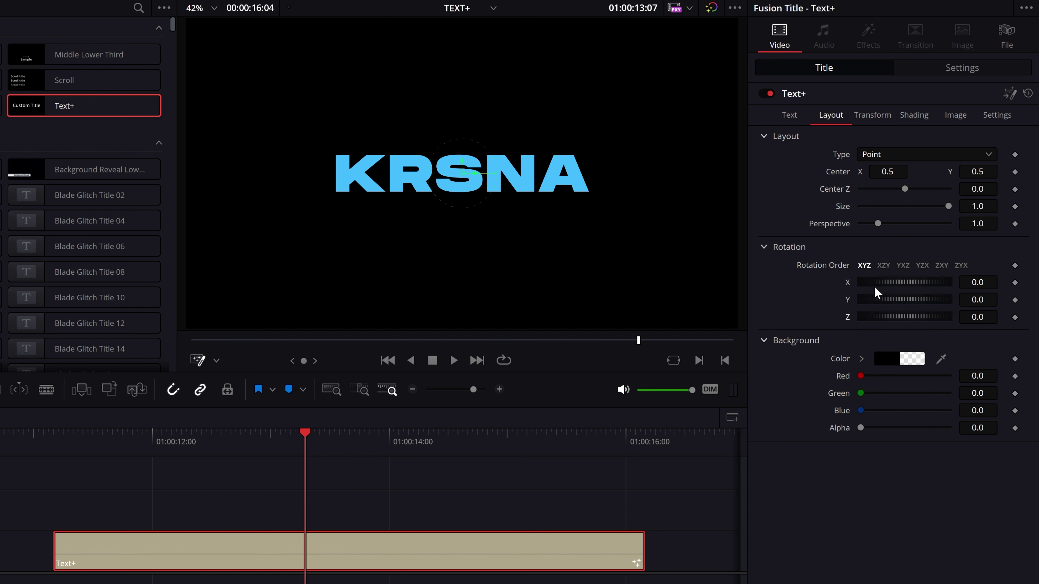
{"action": "mouse_move", "coordinate": [877, 283]}
{"action": "left_mouse_down"}
{"action": "mouse_move", "coordinate": [898, 284]}
{"action": "mouse_move", "coordinate": [888, 282]}
{"action": "left_mouse_up"}
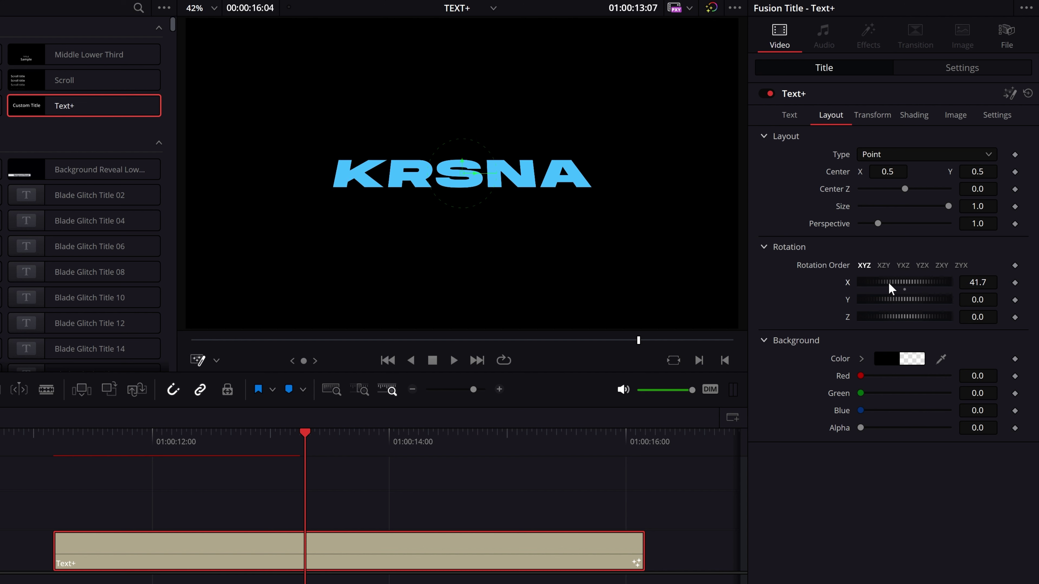
- Reset Perspective to 1.0 and X rotation to 0, then set background alpha to 1.0
{"action": "mouse_move", "coordinate": [876, 225]}
{"action": "left_mouse_down"}
{"action": "mouse_move", "coordinate": [906, 228]}
{"action": "mouse_move", "coordinate": [866, 222]}
{"action": "left_mouse_up"}
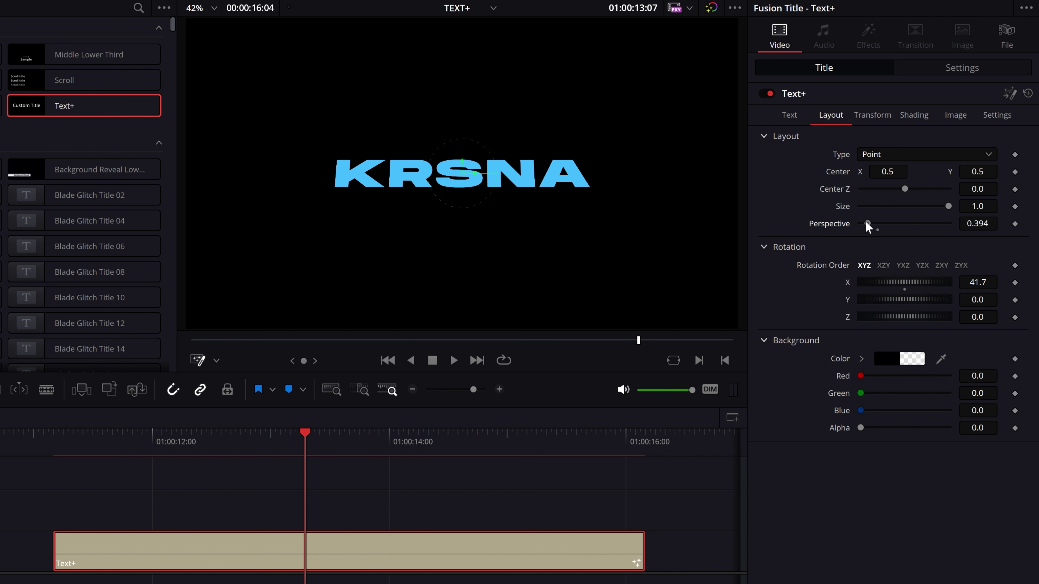
{"action": "left_click_drag", "start_coordinate": [865, 221], "coordinate": [863, 220]}
{"action": "double_click", "coordinate": [839, 225]}
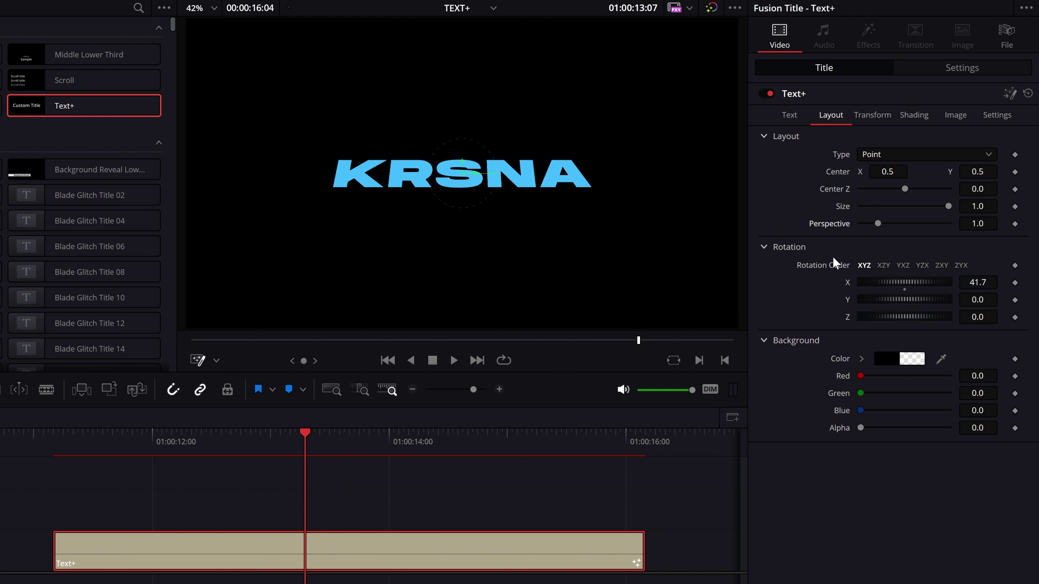
{"action": "double_click", "coordinate": [848, 282]}
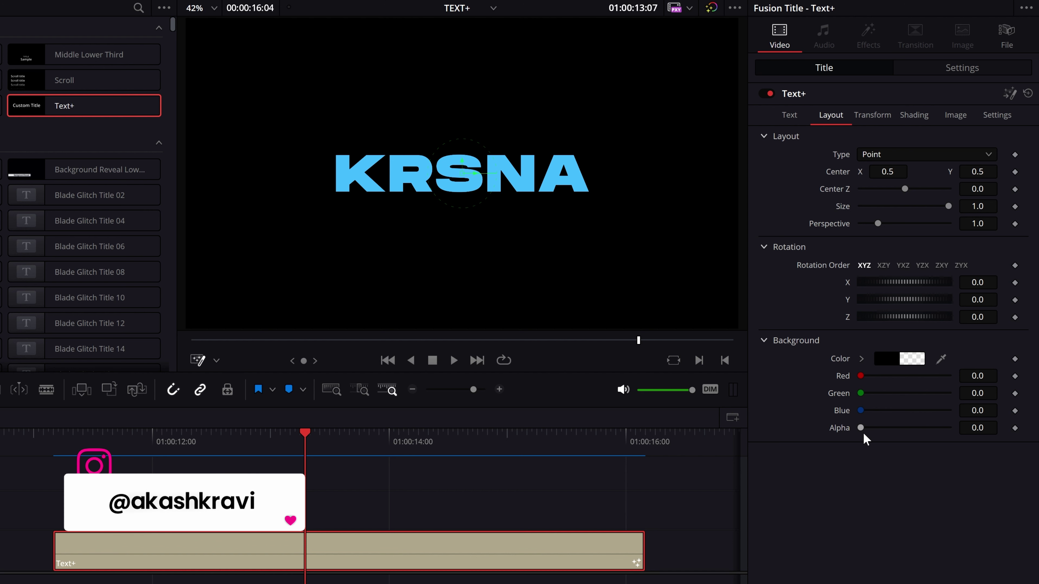
{"action": "left_click_drag", "start_coordinate": [861, 428], "coordinate": [976, 430]}
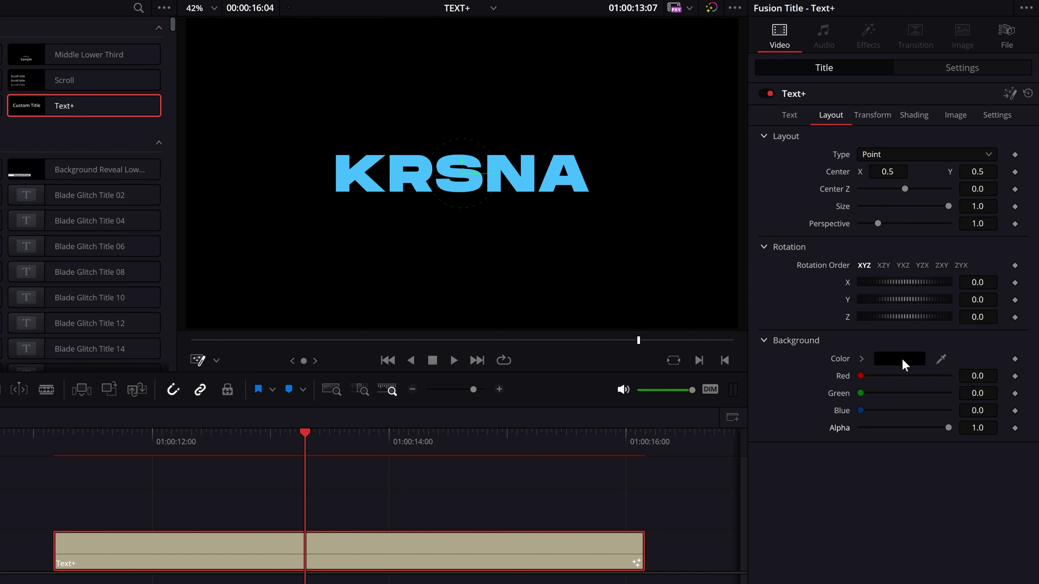
- Move the Text+ KRSNA clip onto the track above the forest footage and play briefly
{"action": "scroll", "coordinate": [549, 573], "scroll_direction": "down", "scroll_amount": 5}
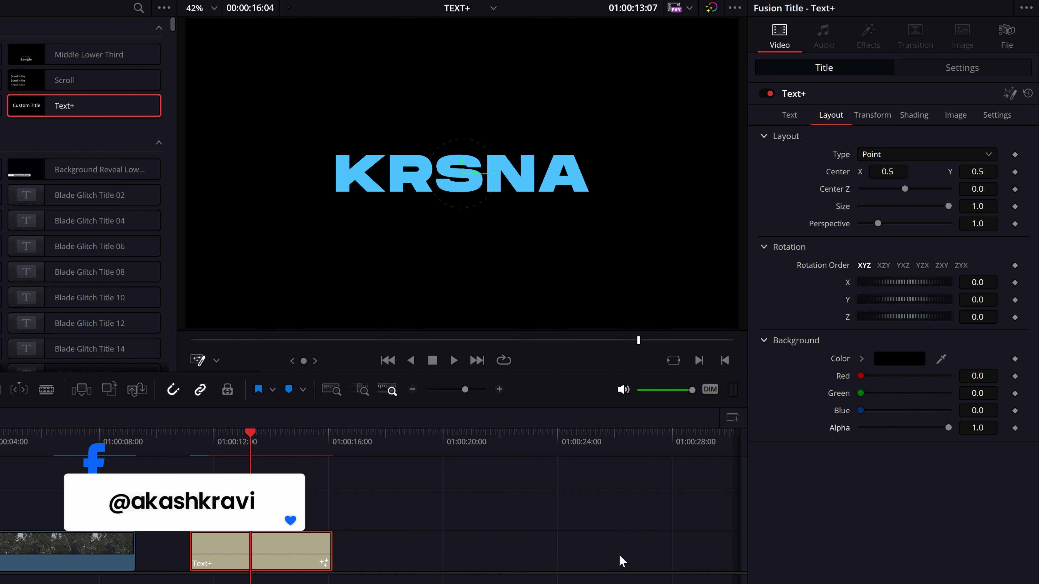
{"action": "left_click_drag", "start_coordinate": [150, 559], "coordinate": [14, 518]}
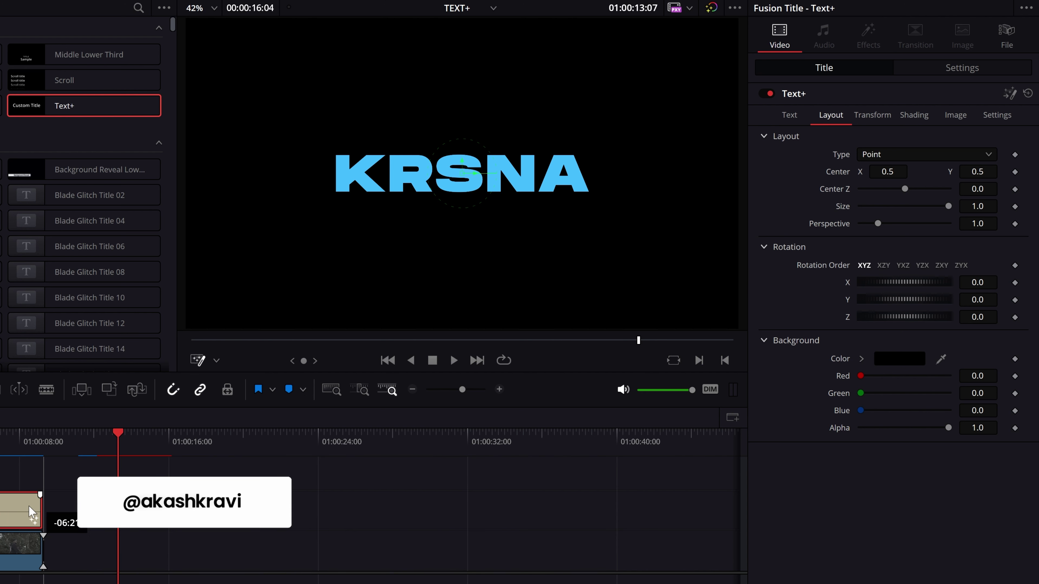
{"action": "scroll", "coordinate": [111, 470], "scroll_direction": "up", "scroll_amount": 5}
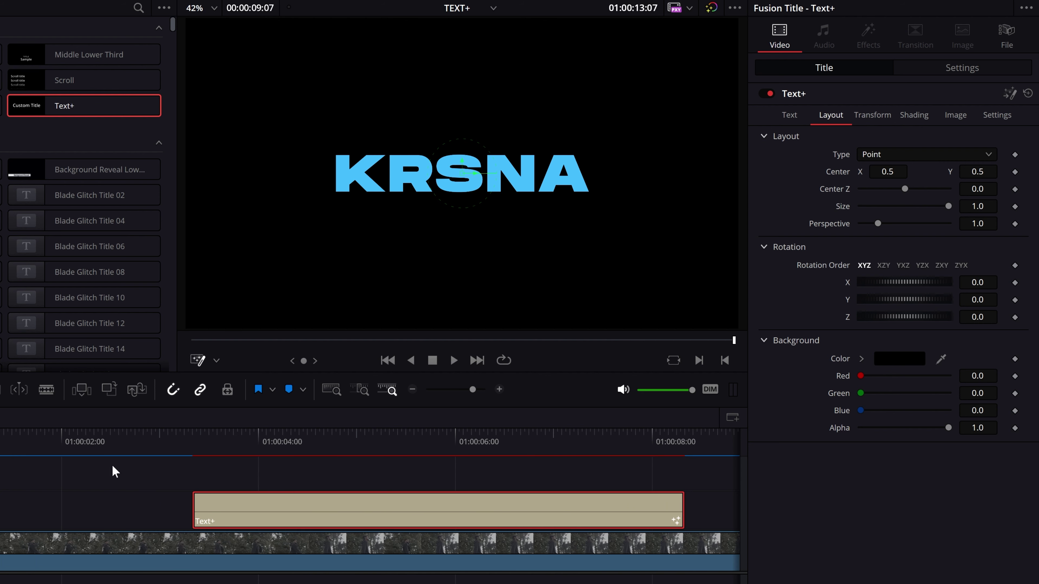
{"action": "left_click", "coordinate": [214, 447]}
{"action": "scroll", "coordinate": [331, 495], "scroll_direction": "down", "scroll_amount": 1}
{"action": "key", "text": "space"}
{"action": "key", "text": "space"}
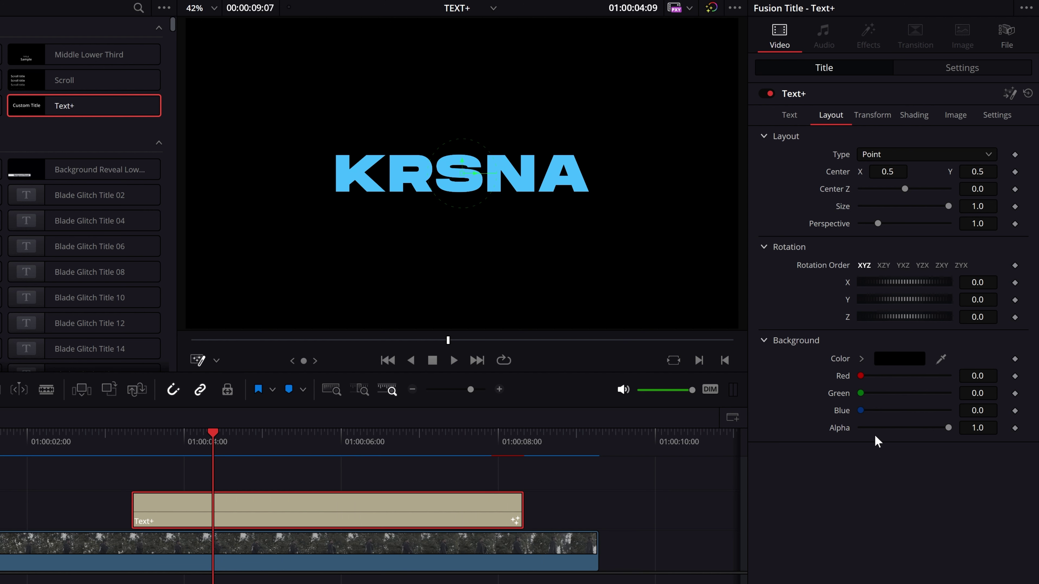
{"action": "left_click_drag", "start_coordinate": [947, 428], "coordinate": [833, 425]}
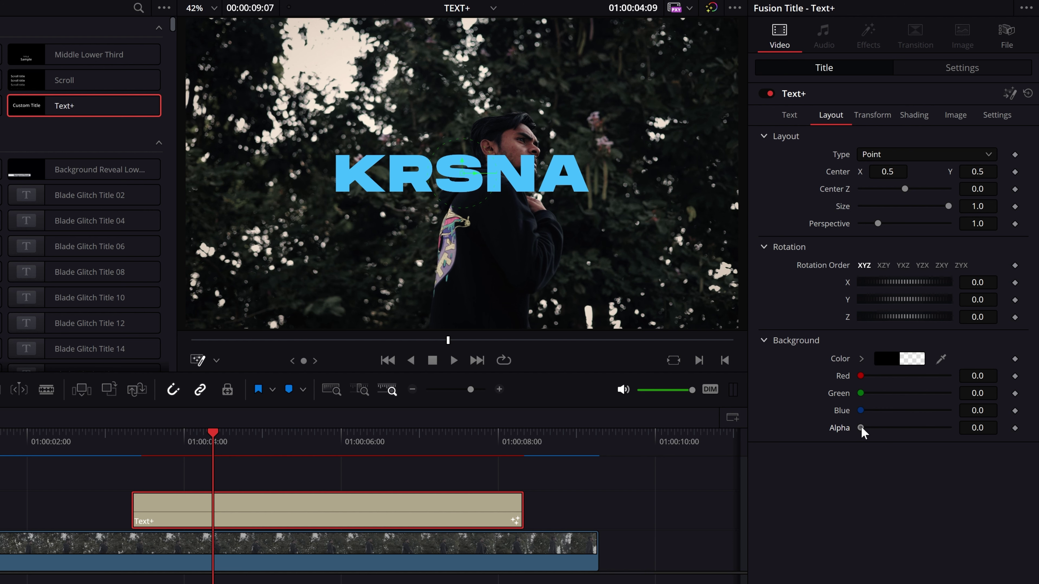
{"action": "left_click_drag", "start_coordinate": [861, 427], "coordinate": [996, 434]}
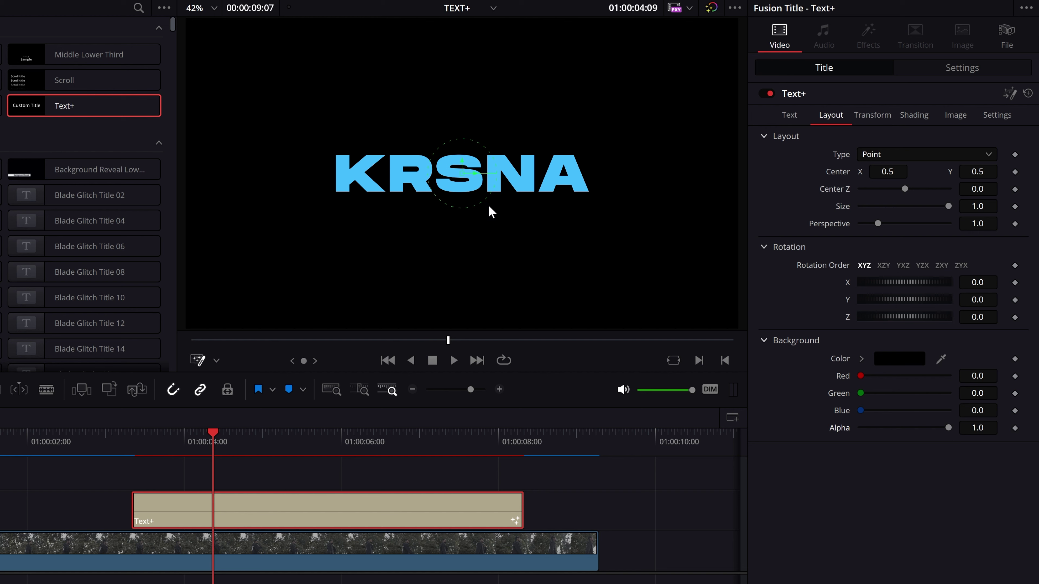
{"action": "mouse_move", "coordinate": [945, 431]}
{"action": "left_mouse_down"}
{"action": "mouse_move", "coordinate": [849, 429]}
{"action": "mouse_move", "coordinate": [913, 428]}
{"action": "left_mouse_up"}
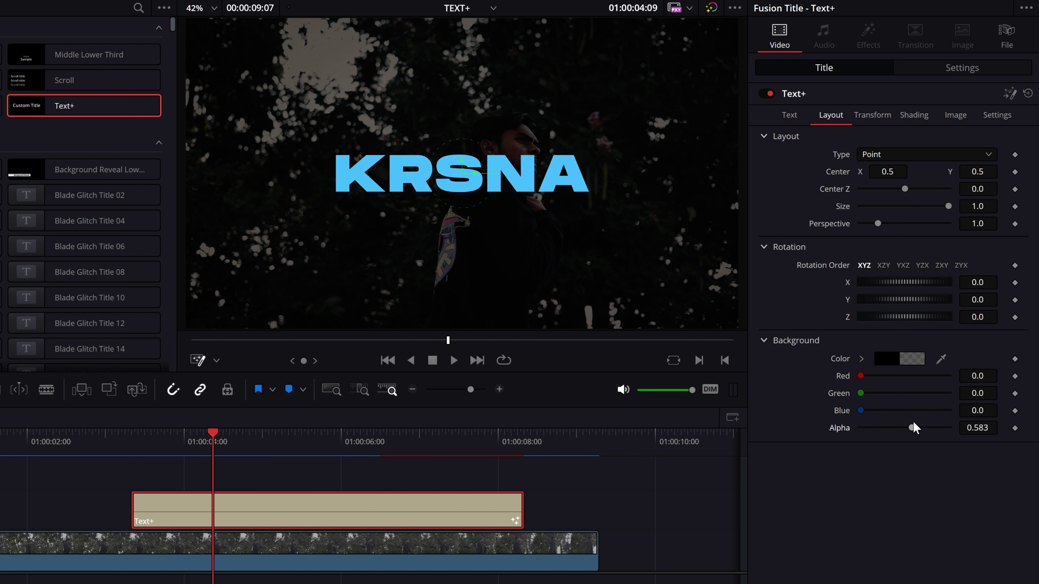
{"action": "left_click_drag", "start_coordinate": [911, 428], "coordinate": [1008, 437]}
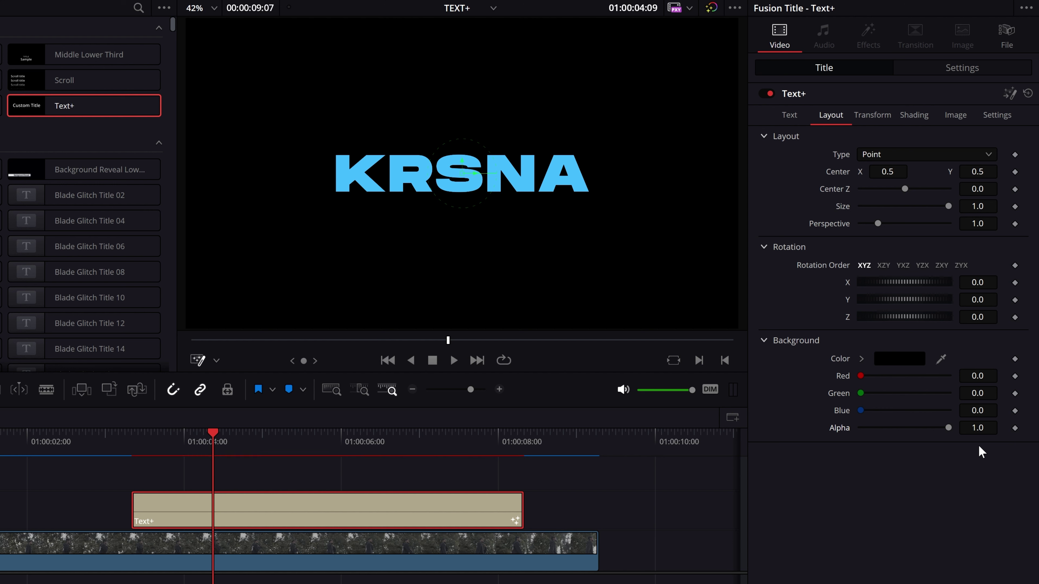
- Give the title background an orange colour from the colour chooser
{"action": "left_click", "coordinate": [905, 363]}
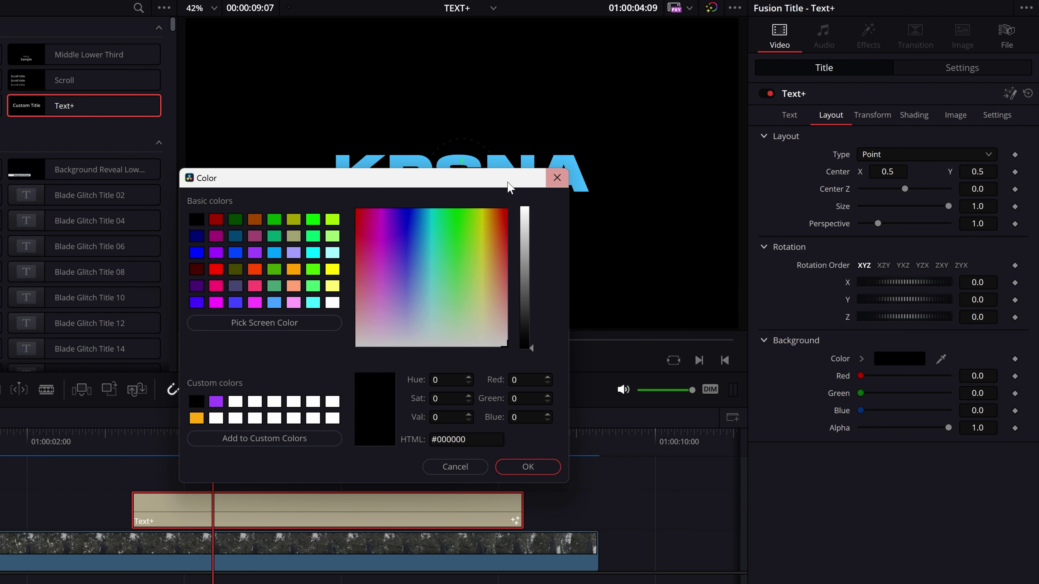
{"action": "left_click_drag", "start_coordinate": [507, 180], "coordinate": [370, 79]}
{"action": "left_click", "coordinate": [347, 112]}
{"action": "left_click", "coordinate": [393, 174]}
{"action": "left_click", "coordinate": [405, 360]}
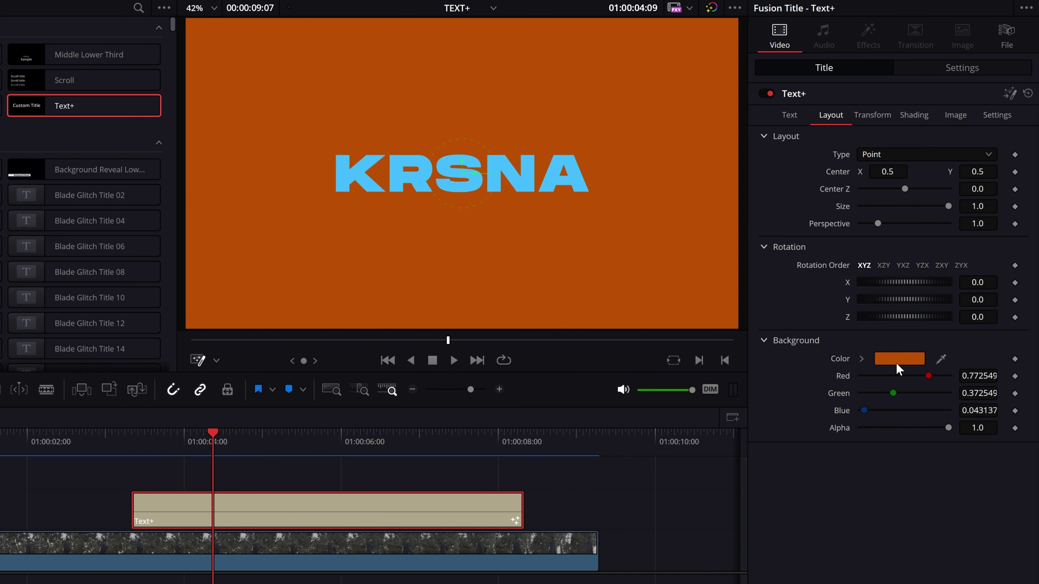
- Try a dark red background, then reset the background colour to transparent black
{"action": "left_click", "coordinate": [861, 358]}
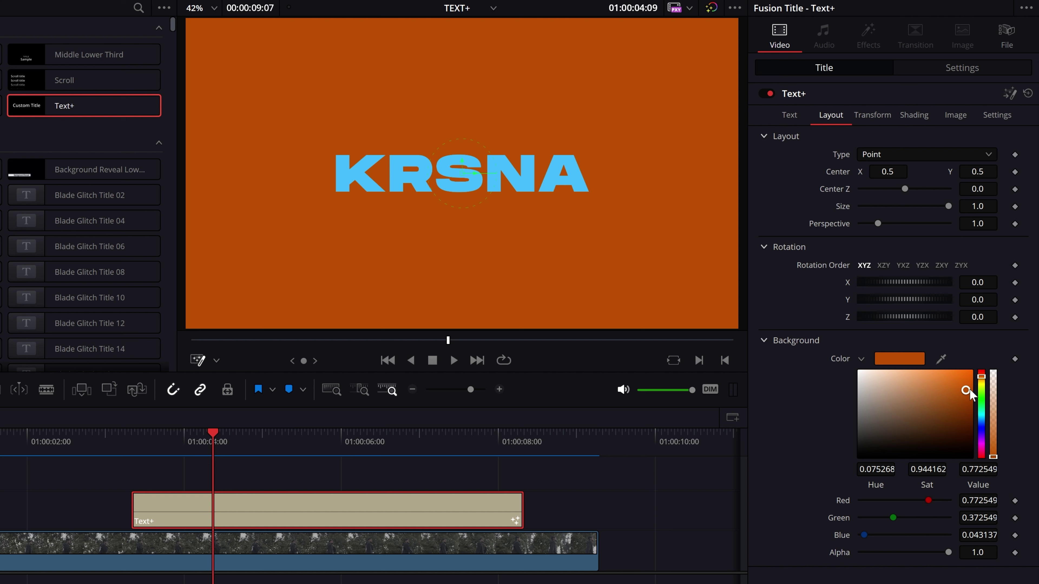
{"action": "left_click_drag", "start_coordinate": [980, 412], "coordinate": [981, 371]}
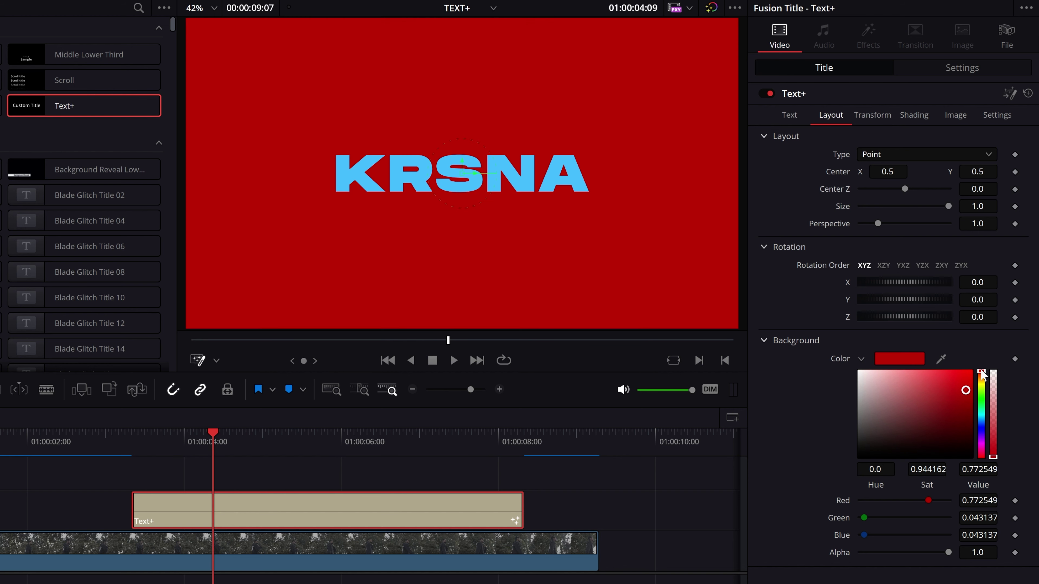
{"action": "left_click", "coordinate": [931, 427]}
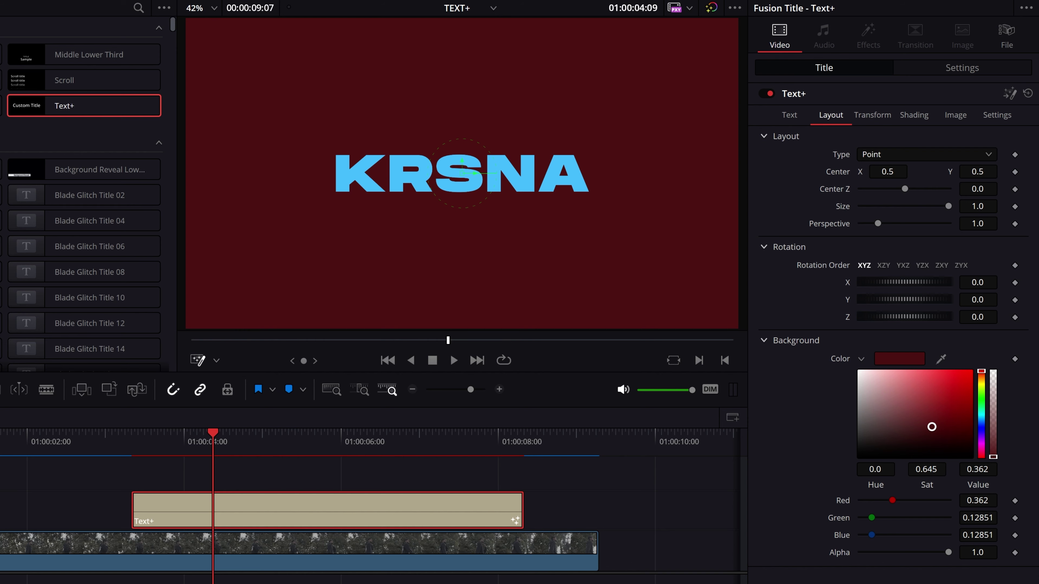
{"action": "left_click_drag", "start_coordinate": [978, 469], "coordinate": [990, 469]}
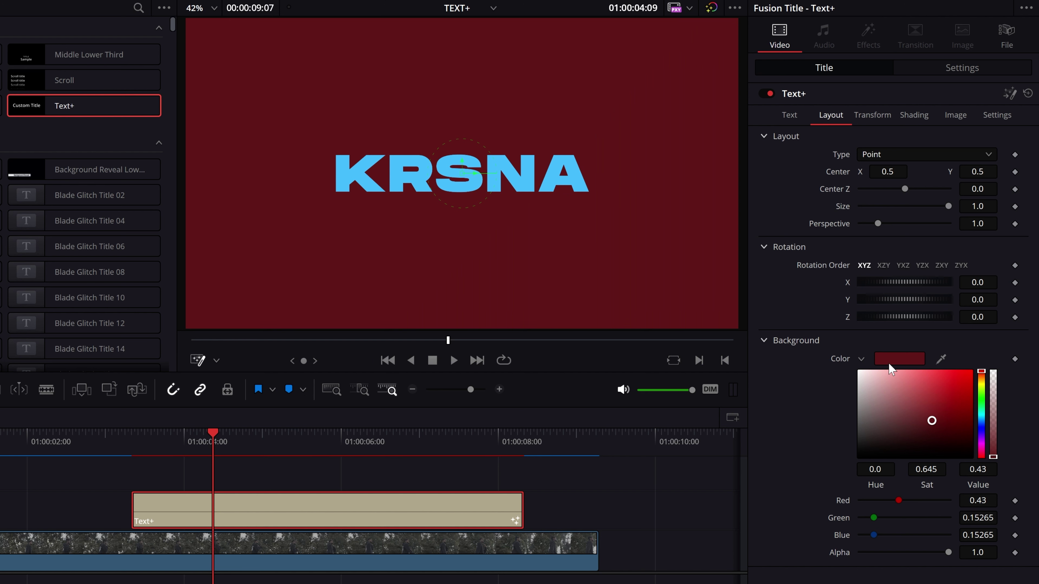
{"action": "left_click", "coordinate": [861, 359]}
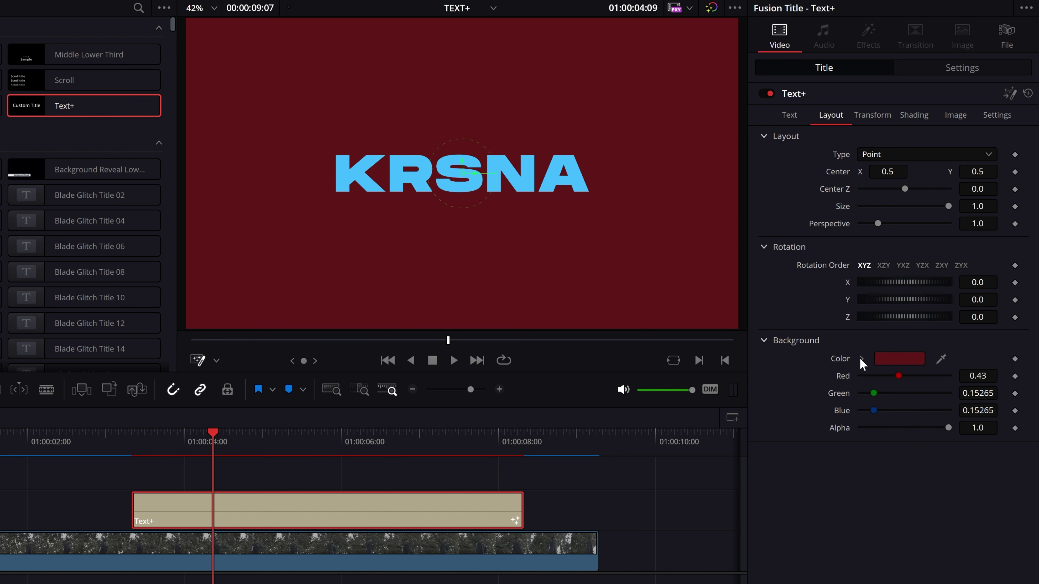
{"action": "double_click", "coordinate": [840, 359]}
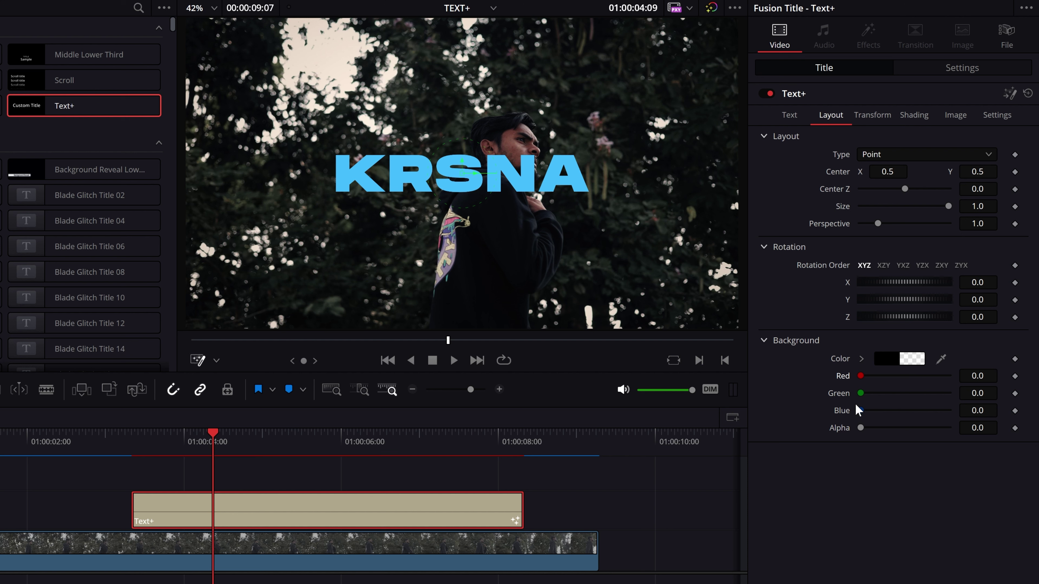
{"action": "left_click", "coordinate": [875, 119]}
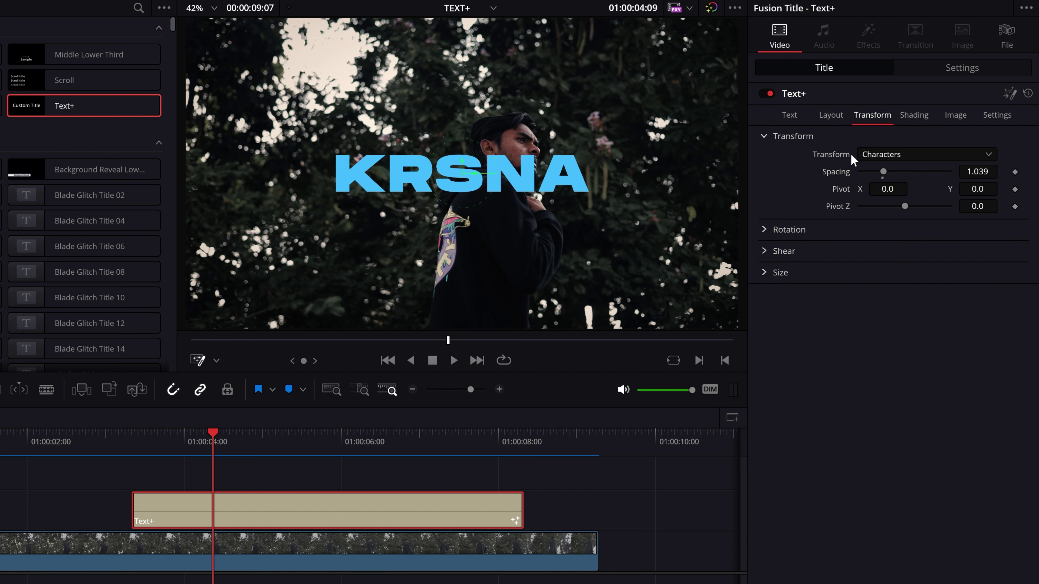
- Browse the Transform tab's transform, rotation, shear and size sections
{"action": "left_click", "coordinate": [764, 136]}
{"action": "left_click", "coordinate": [764, 136]}
{"action": "left_click", "coordinate": [764, 135]}
{"action": "left_click", "coordinate": [764, 157]}
{"action": "left_click", "coordinate": [764, 157]}
{"action": "left_click", "coordinate": [765, 179]}
{"action": "left_click", "coordinate": [765, 179]}
{"action": "left_click", "coordinate": [764, 202]}
{"action": "left_click", "coordinate": [764, 202]}
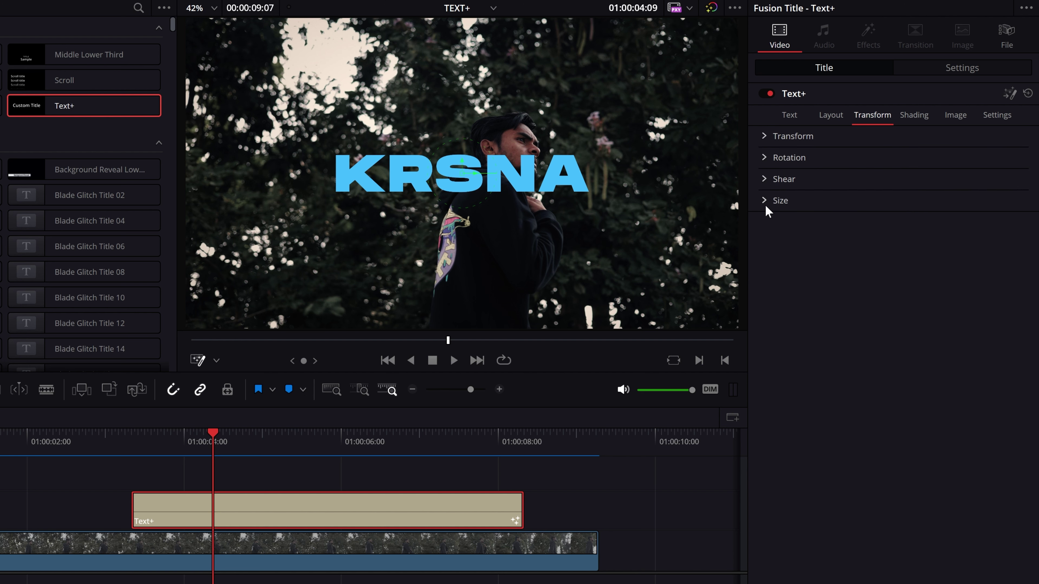
{"action": "left_click", "coordinate": [766, 136]}
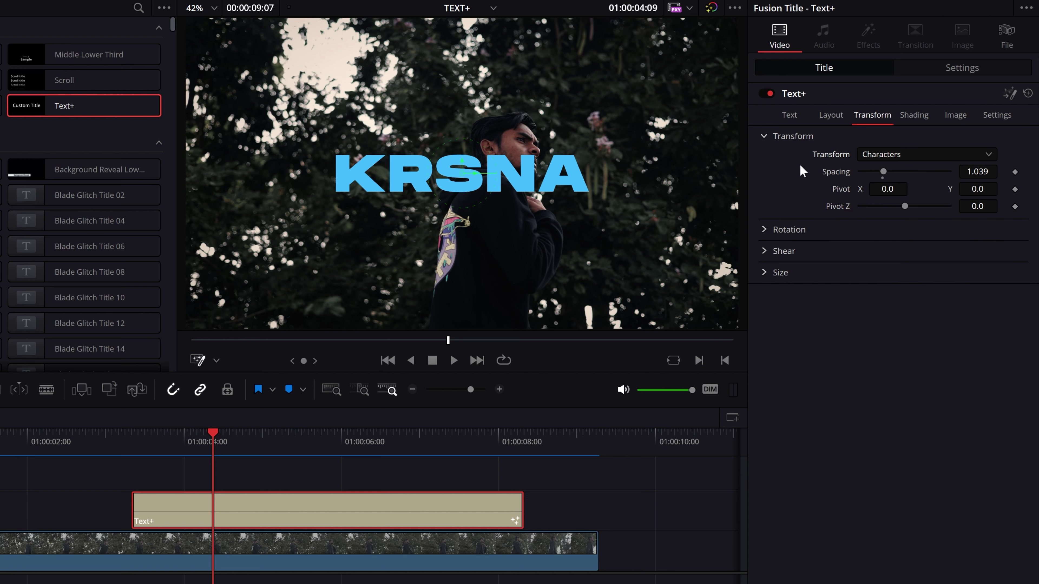
- Test wider Characters spacing, reset spacing to 1.0, and switch the transform mode to Words
{"action": "left_click", "coordinate": [876, 155]}
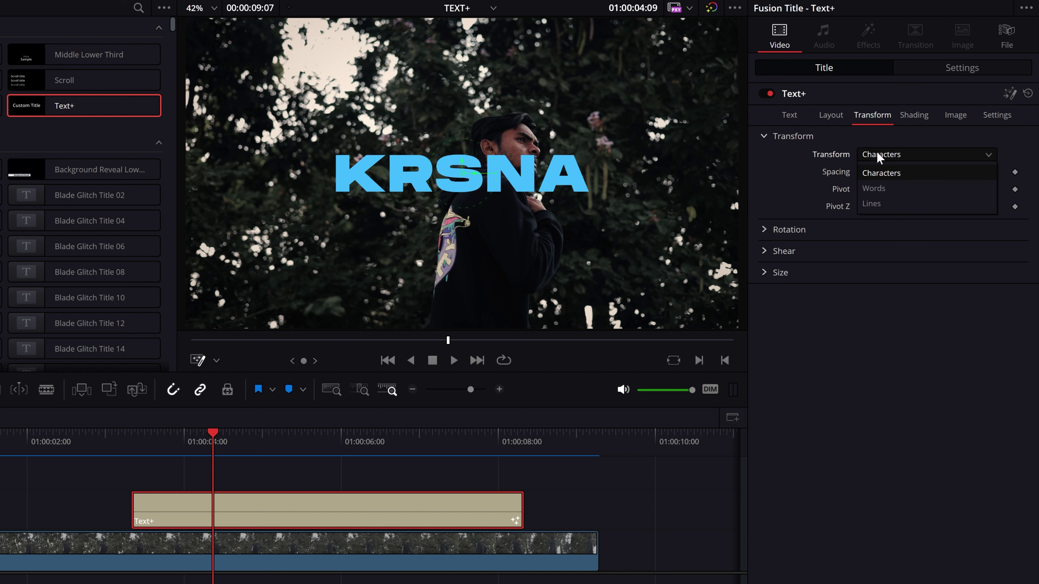
{"action": "left_click", "coordinate": [881, 173]}
{"action": "left_click_drag", "start_coordinate": [883, 171], "coordinate": [909, 173]}
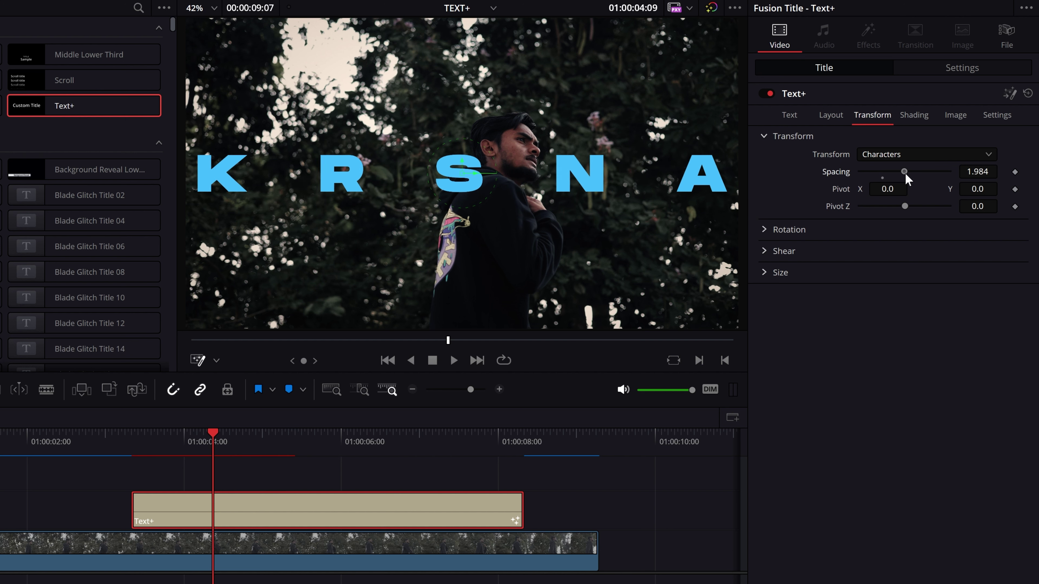
{"action": "double_click", "coordinate": [837, 172]}
{"action": "left_click", "coordinate": [896, 155]}
{"action": "left_click", "coordinate": [890, 188]}
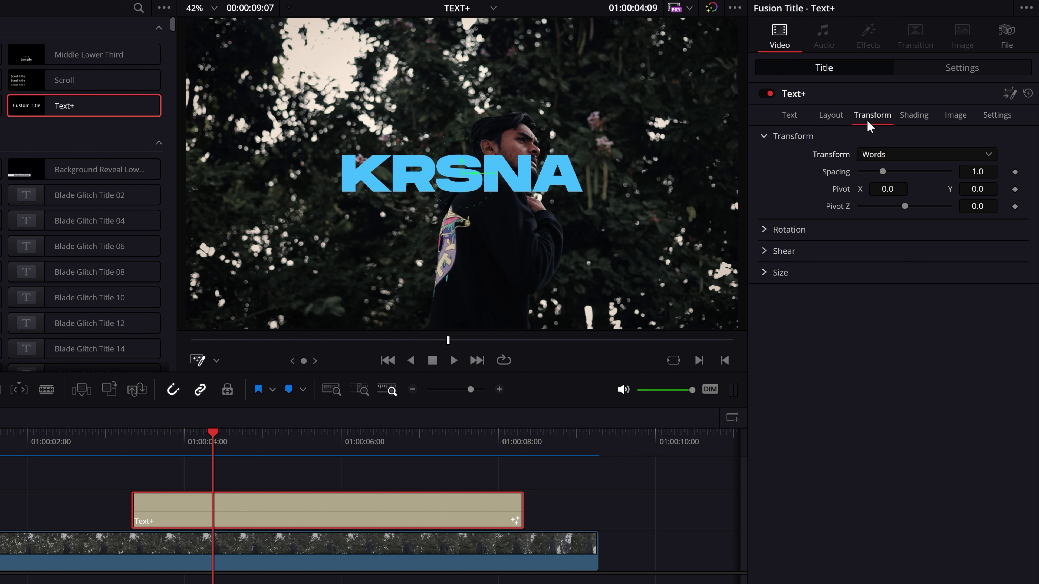
{"action": "left_click", "coordinate": [795, 116]}
- Add 'KARMA' after KRSNA and shrink the text size to 0.1102
{"action": "left_click", "coordinate": [873, 164]}
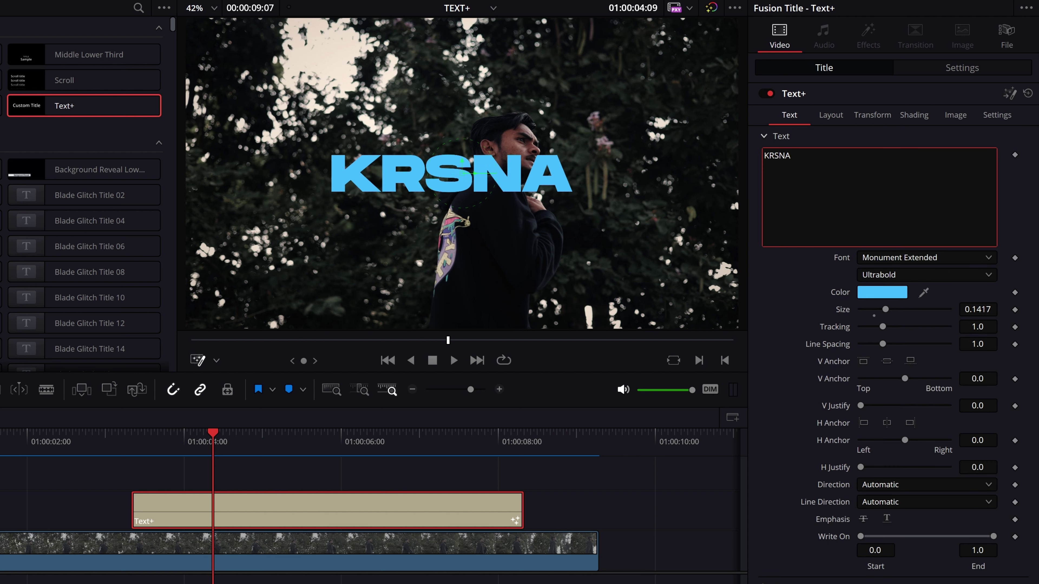
{"action": "type", "text": " KARMA"}
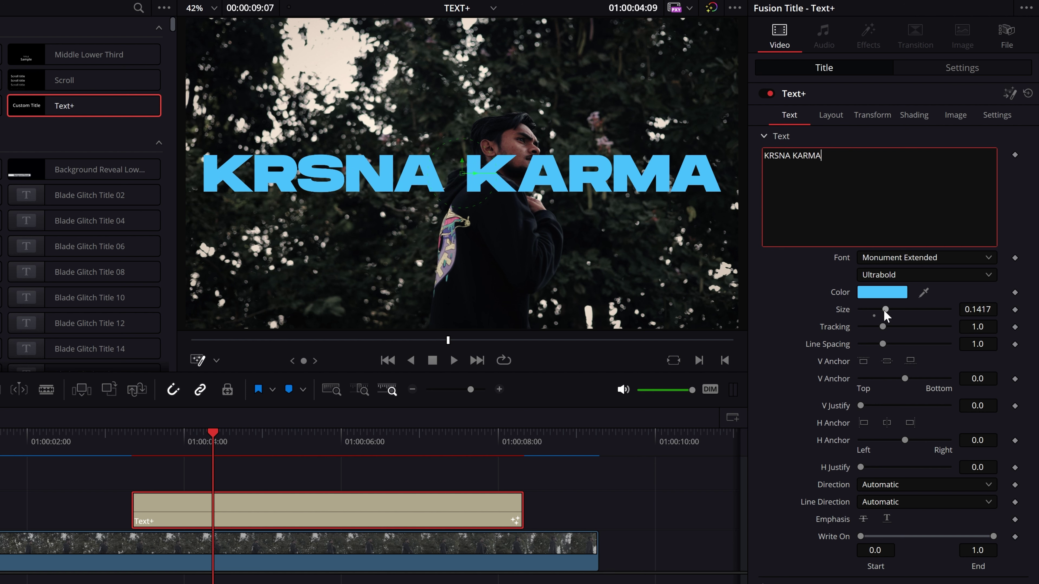
{"action": "left_click_drag", "start_coordinate": [884, 309], "coordinate": [879, 310]}
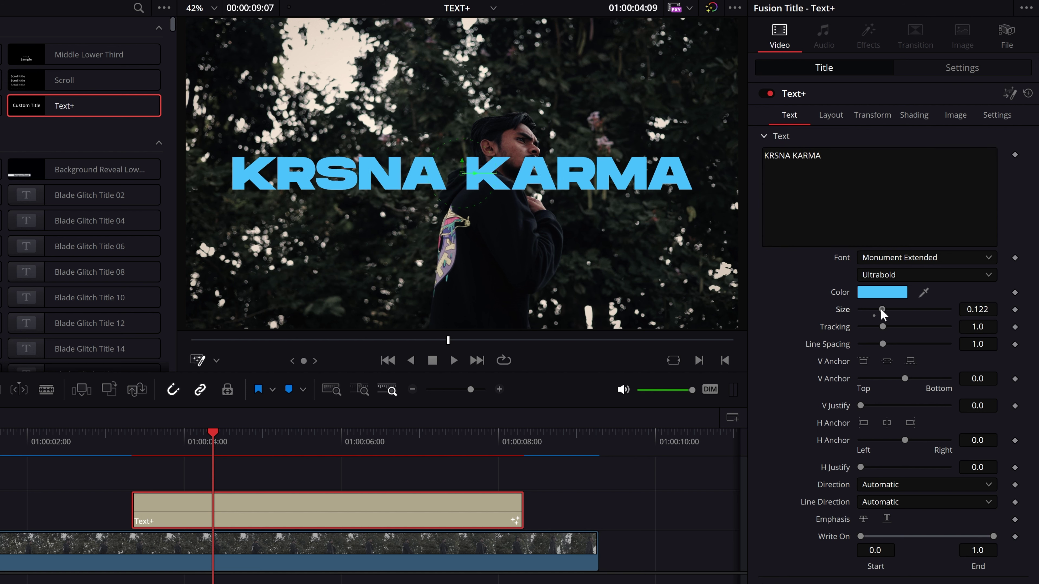
- Try spacing in Characters and Words modes, resetting to 1.0, then switch to Lines
{"action": "left_click", "coordinate": [874, 118]}
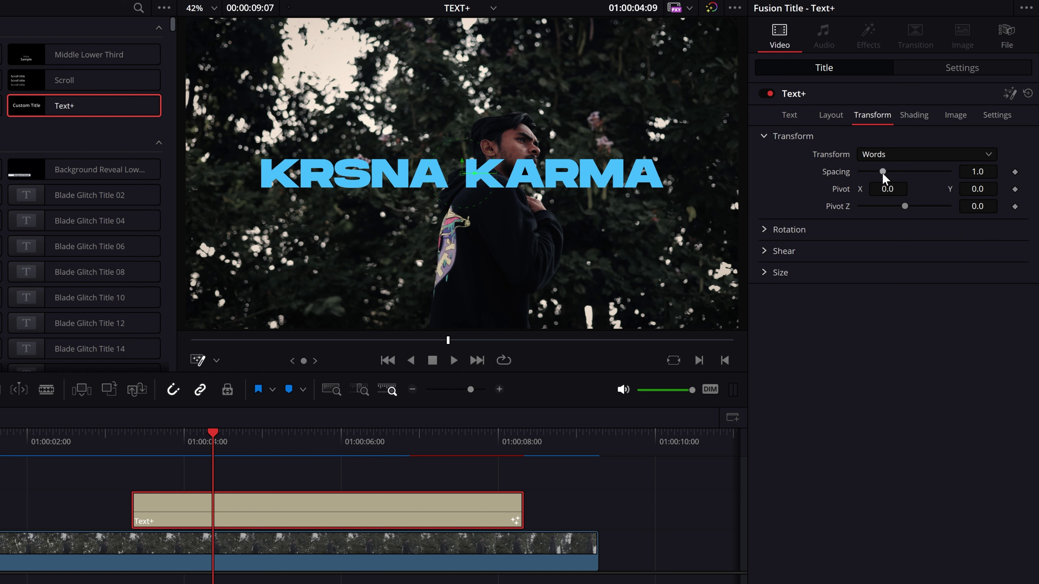
{"action": "mouse_move", "coordinate": [882, 172]}
{"action": "left_mouse_down"}
{"action": "mouse_move", "coordinate": [924, 173]}
{"action": "mouse_move", "coordinate": [869, 179]}
{"action": "mouse_move", "coordinate": [882, 172]}
{"action": "left_mouse_up"}
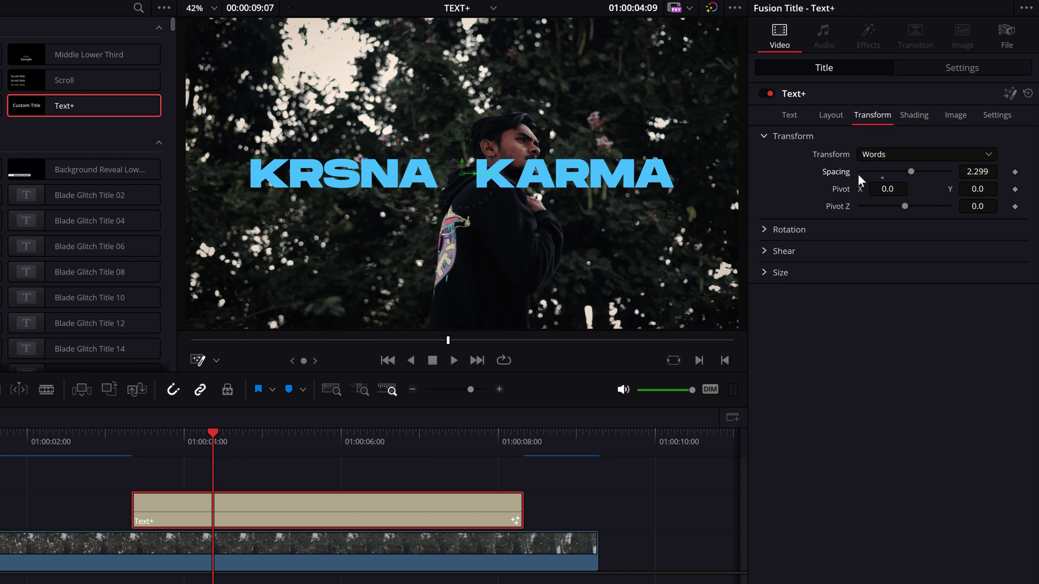
{"action": "left_click", "coordinate": [891, 154]}
{"action": "left_click", "coordinate": [895, 173]}
{"action": "mouse_move", "coordinate": [882, 172]}
{"action": "left_mouse_down"}
{"action": "mouse_move", "coordinate": [902, 171]}
{"action": "mouse_move", "coordinate": [871, 174]}
{"action": "left_mouse_up"}
{"action": "double_click", "coordinate": [839, 176]}
{"action": "left_click", "coordinate": [912, 154]}
{"action": "left_click", "coordinate": [873, 189]}
{"action": "left_click_drag", "start_coordinate": [882, 170], "coordinate": [894, 171]}
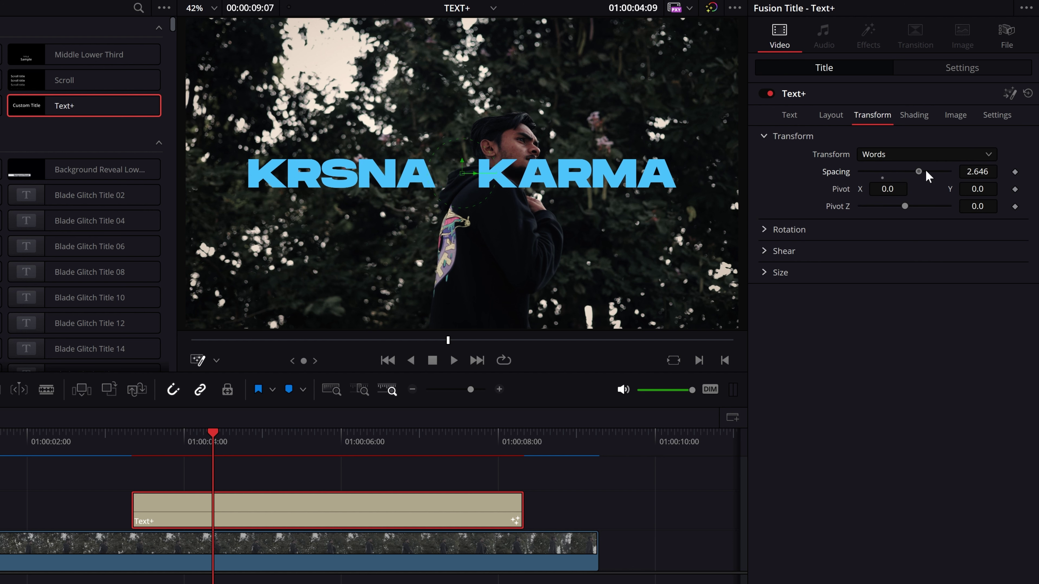
{"action": "left_click", "coordinate": [880, 158]}
{"action": "left_click", "coordinate": [880, 203]}
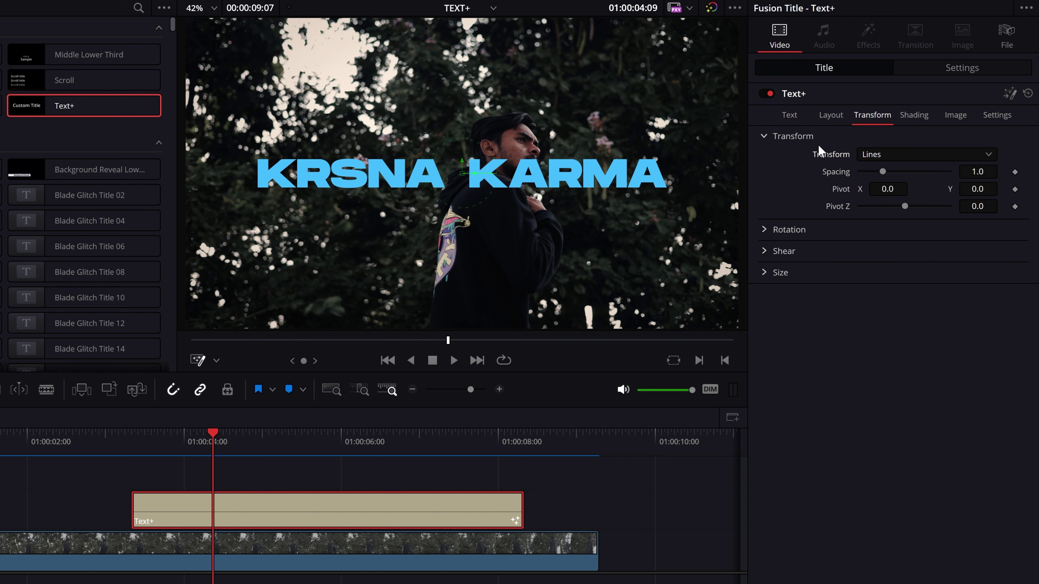
- Add a test line 'FJAHGAEFH', spread the lines apart and back, then select all text
{"action": "left_click", "coordinate": [789, 115]}
{"action": "key", "text": "Return"}
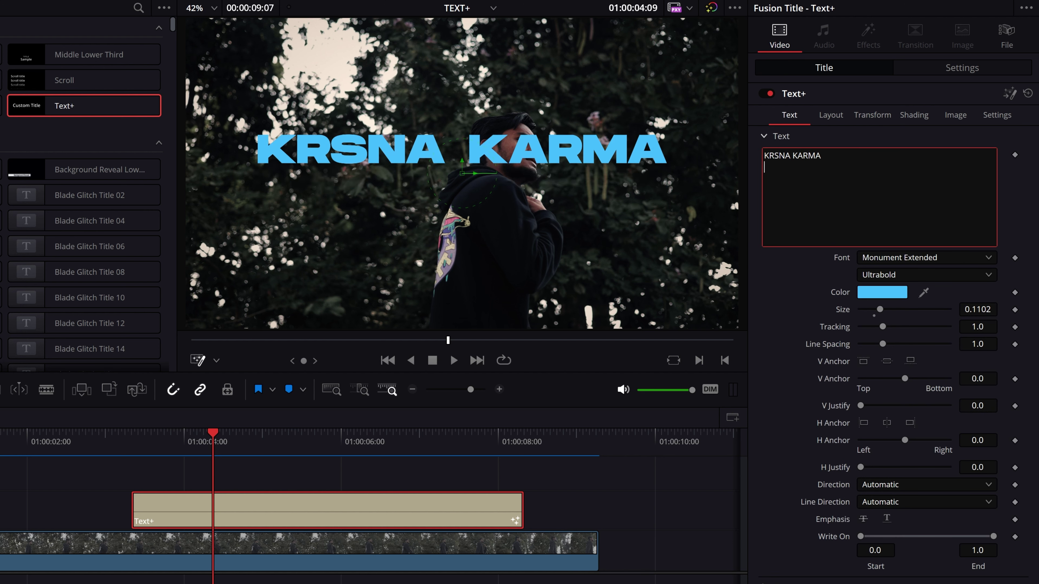
{"action": "type", "text": "FJAHGAEFH"}
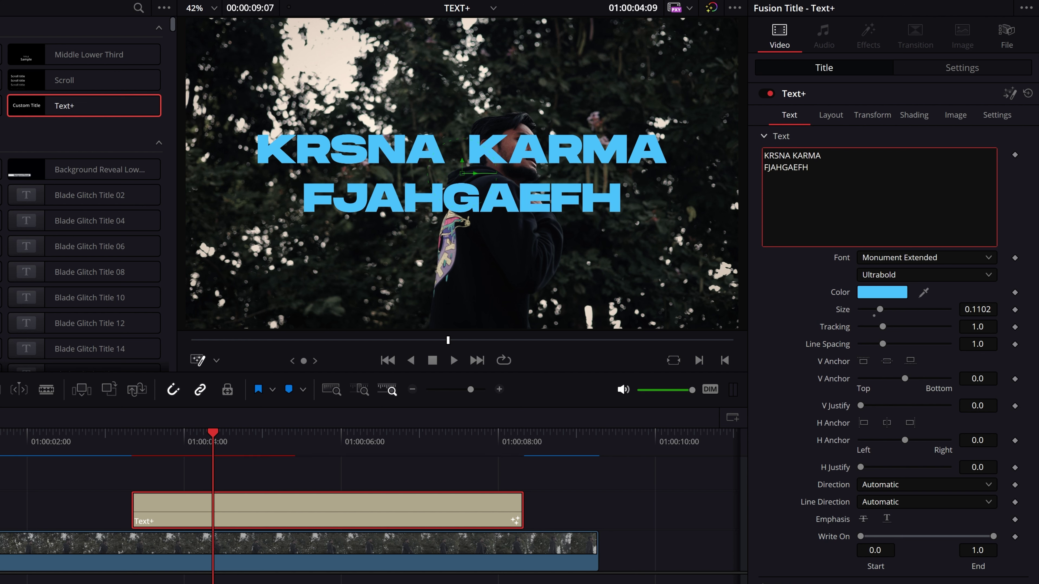
{"action": "left_click", "coordinate": [873, 117]}
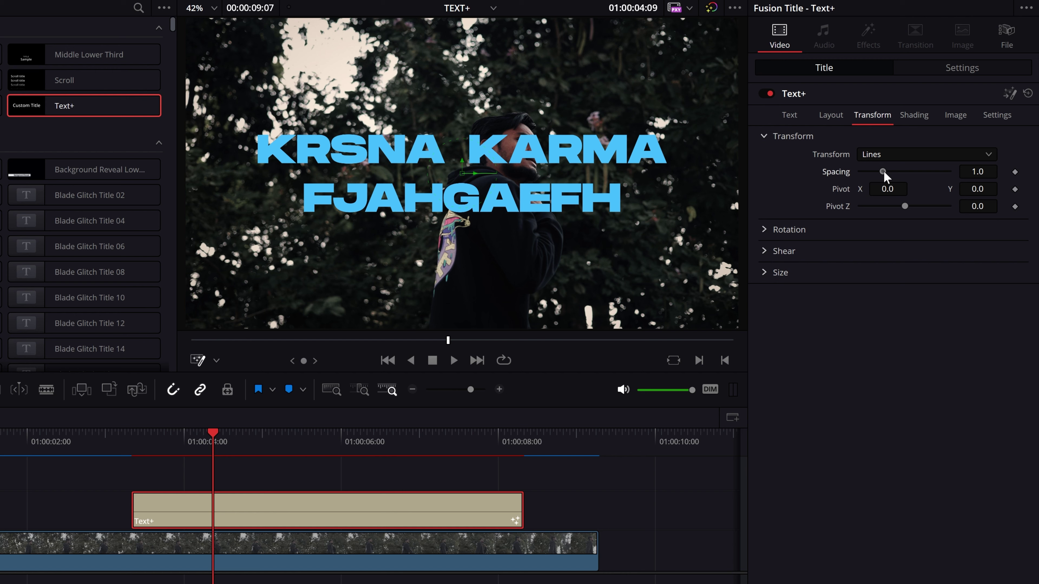
{"action": "mouse_move", "coordinate": [883, 171]}
{"action": "left_mouse_down"}
{"action": "mouse_move", "coordinate": [931, 185]}
{"action": "mouse_move", "coordinate": [869, 181]}
{"action": "mouse_move", "coordinate": [930, 181]}
{"action": "mouse_move", "coordinate": [882, 179]}
{"action": "left_mouse_up"}
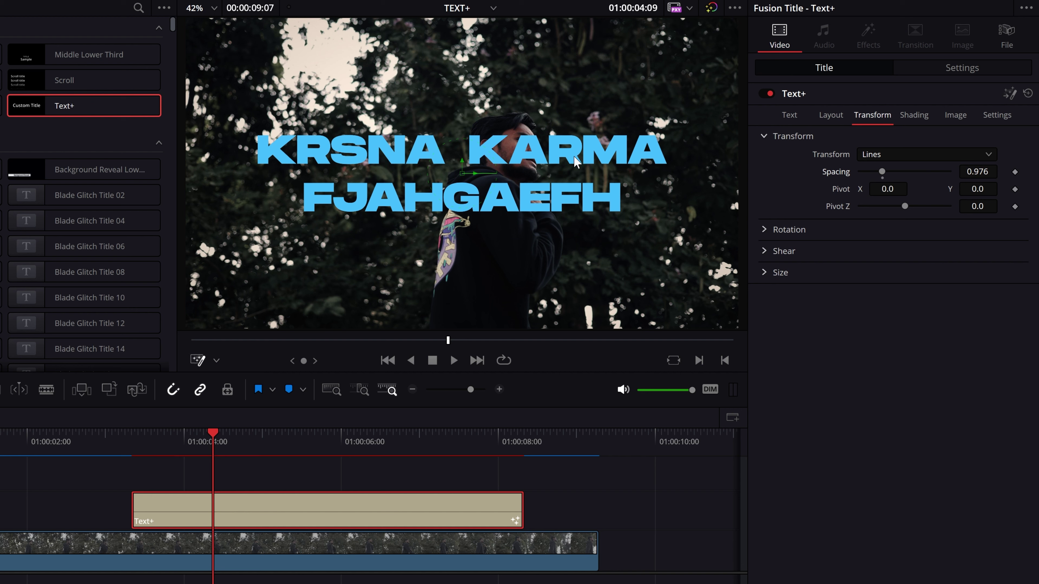
{"action": "mouse_move", "coordinate": [891, 175]}
{"action": "left_mouse_down"}
{"action": "mouse_move", "coordinate": [912, 171]}
{"action": "mouse_move", "coordinate": [883, 173]}
{"action": "left_mouse_up"}
{"action": "left_click", "coordinate": [793, 117]}
{"action": "triple_click", "coordinate": [793, 162]}
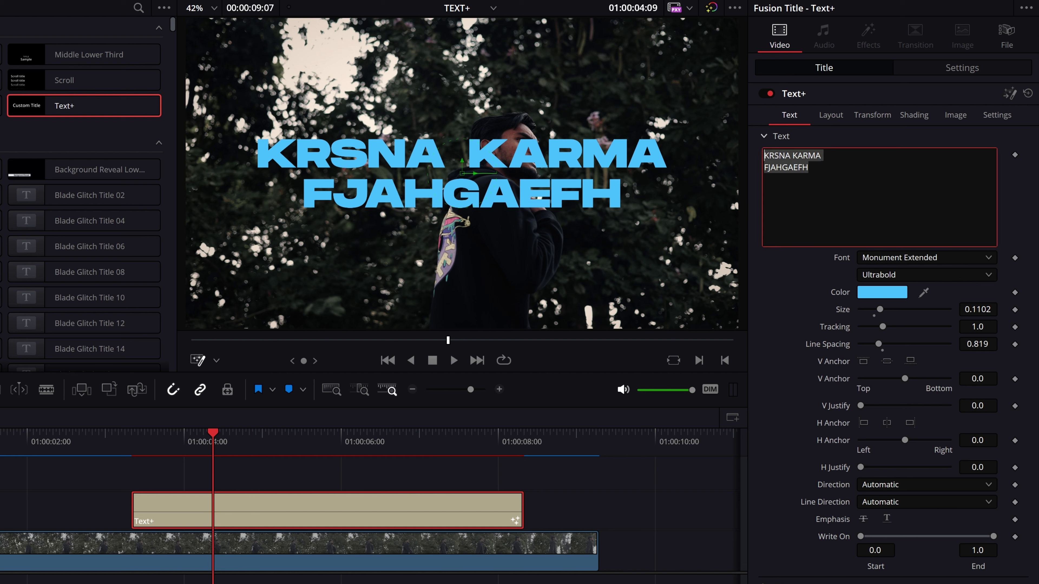
- Retype the title as KRSNA, color it white, and enlarge it to size 0.2087
{"action": "type", "text": "KRSNA"}
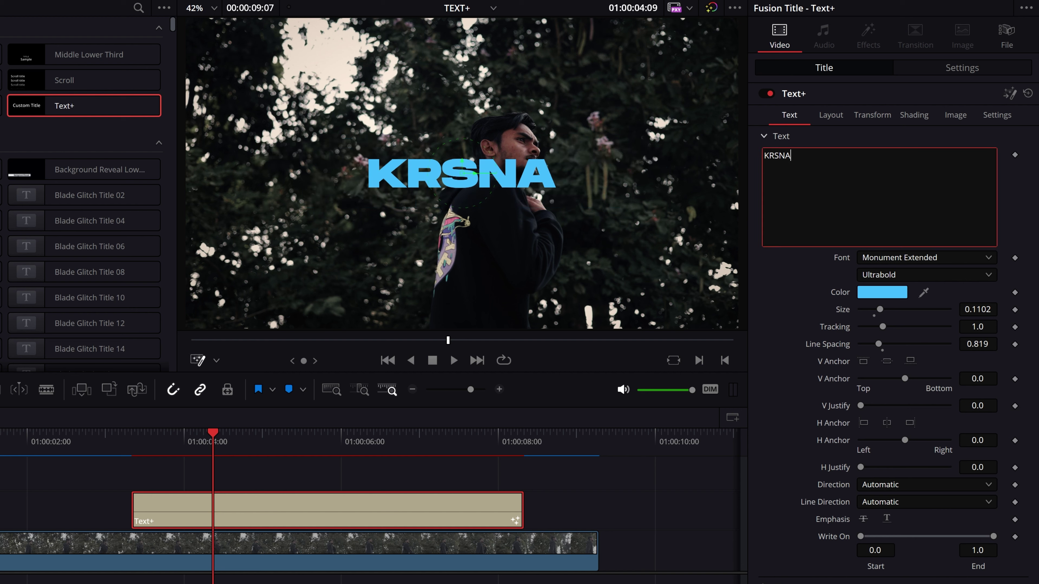
{"action": "left_click", "coordinate": [882, 291]}
{"action": "left_click_drag", "start_coordinate": [424, 250], "coordinate": [509, 348]}
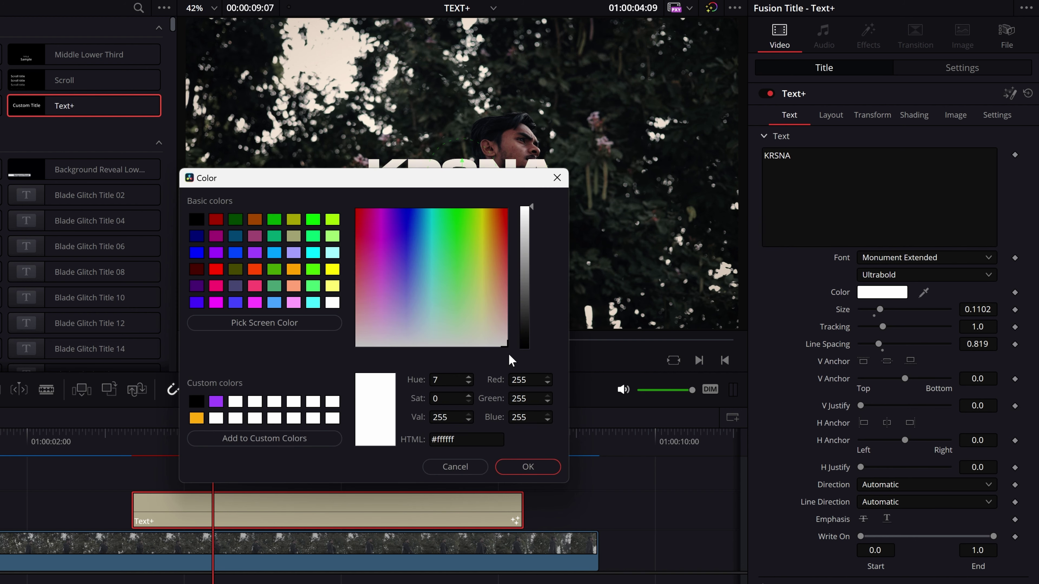
{"action": "left_click", "coordinate": [533, 467]}
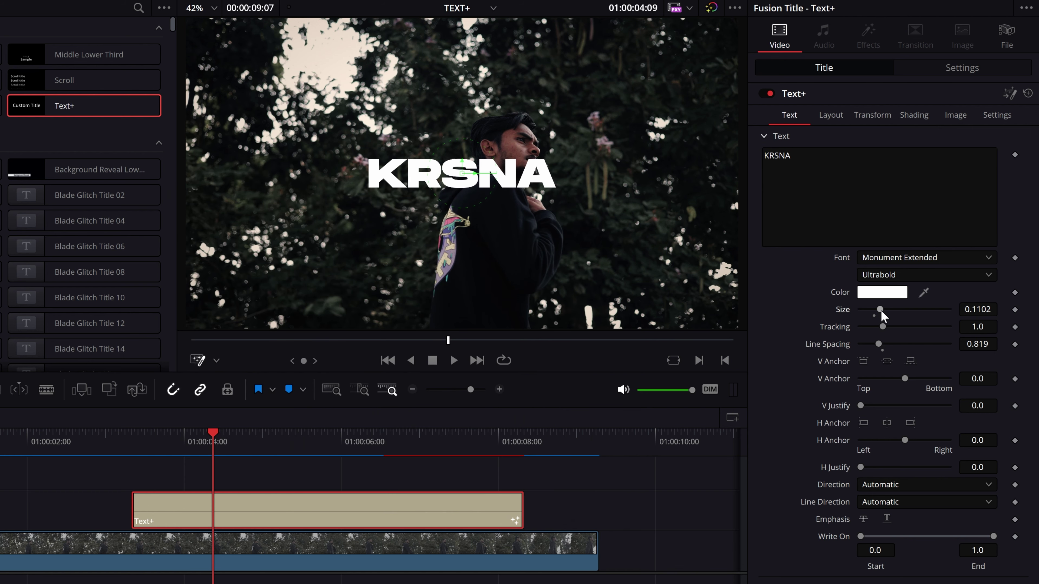
{"action": "left_click_drag", "start_coordinate": [879, 310], "coordinate": [897, 306]}
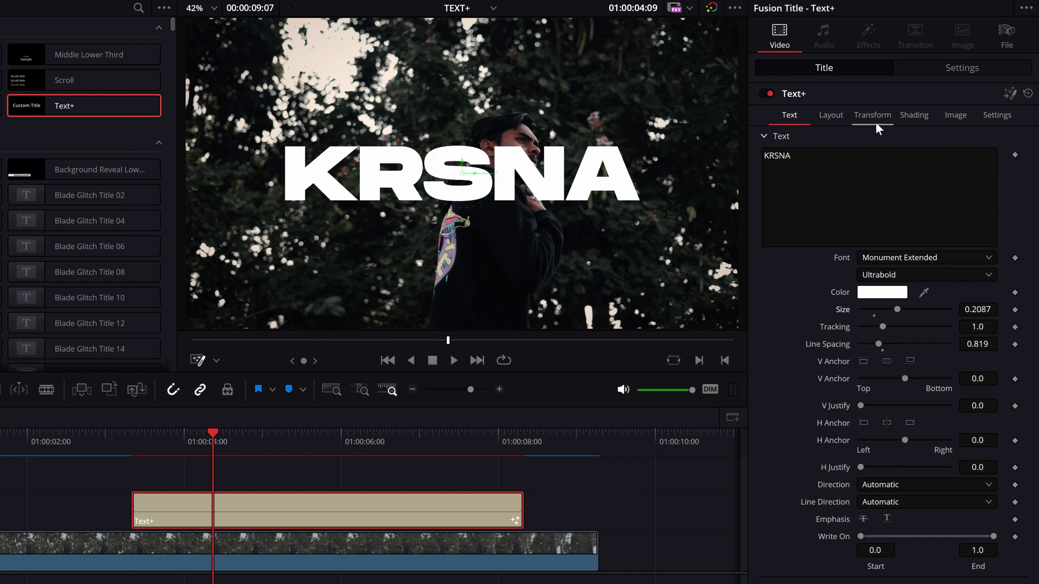
- Set the transform mode to Characters and expand the rotation settings
{"action": "left_click", "coordinate": [871, 116]}
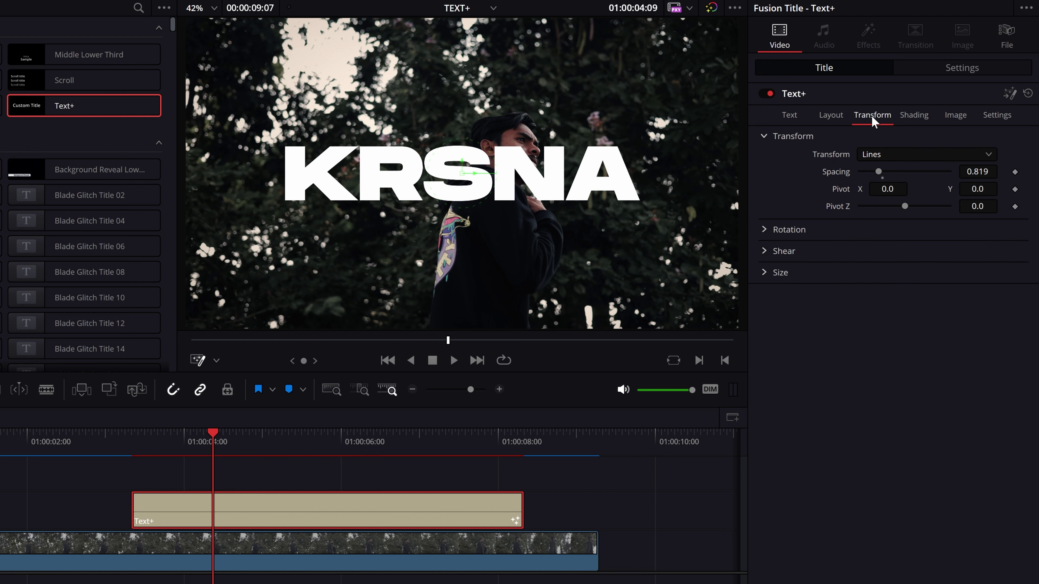
{"action": "left_click", "coordinate": [924, 155]}
{"action": "left_click", "coordinate": [884, 172]}
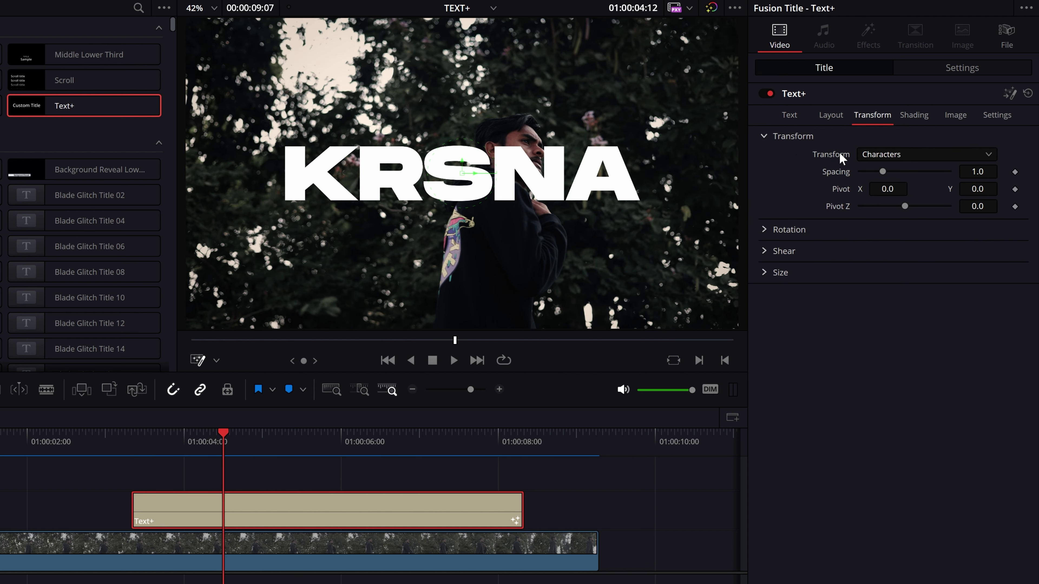
{"action": "left_click", "coordinate": [764, 136]}
{"action": "left_click", "coordinate": [764, 158]}
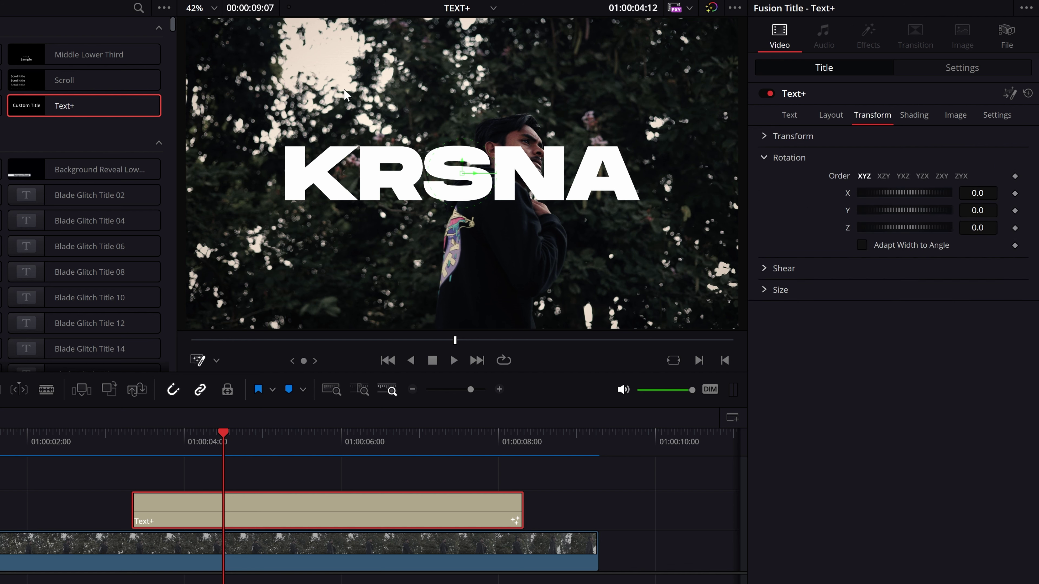
- Fit the frame to the viewer and return to the Transform settings
{"action": "scroll", "coordinate": [327, 88], "scroll_direction": "down", "scroll_amount": 1}
{"action": "left_click", "coordinate": [220, 9]}
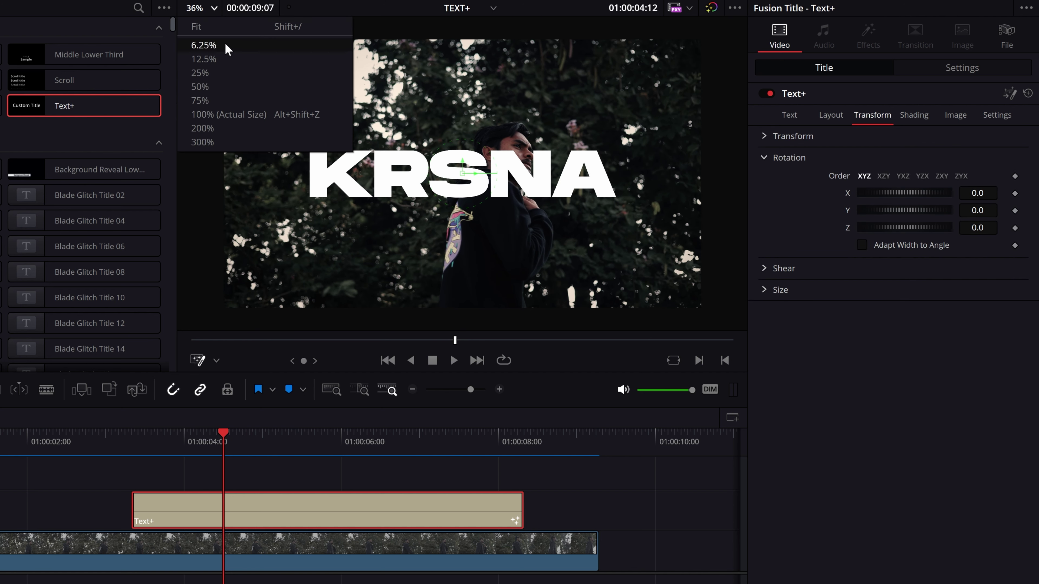
{"action": "left_click", "coordinate": [231, 30]}
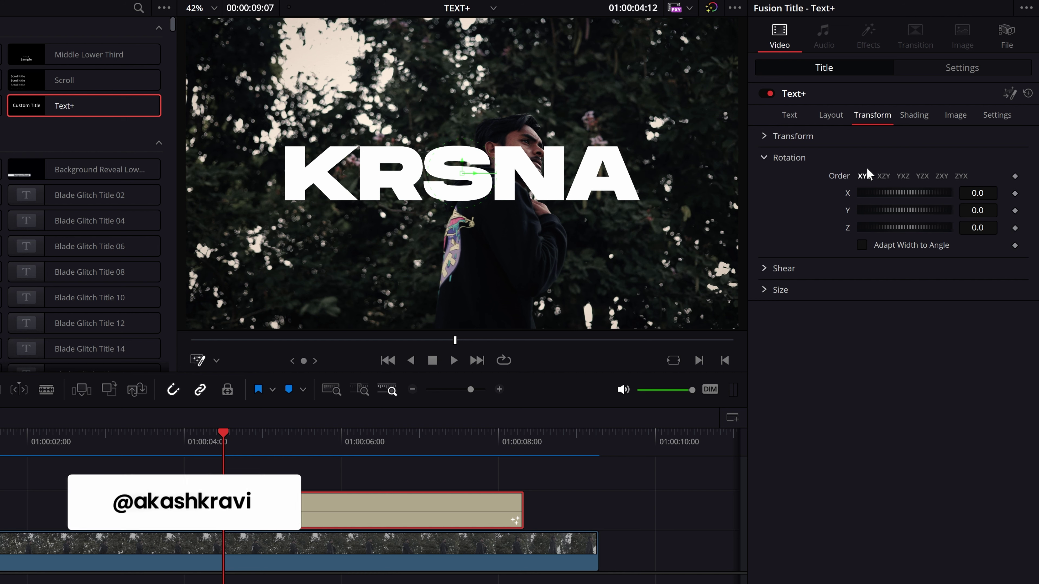
{"action": "left_click", "coordinate": [830, 115]}
{"action": "left_click", "coordinate": [871, 115]}
- Experiment with X, Y and Z rotation, then reset rotation to zero in Characters mode
{"action": "mouse_move", "coordinate": [875, 194]}
{"action": "left_mouse_down"}
{"action": "mouse_move", "coordinate": [909, 193]}
{"action": "mouse_move", "coordinate": [940, 211]}
{"action": "left_mouse_up"}
{"action": "mouse_move", "coordinate": [875, 227]}
{"action": "left_mouse_down"}
{"action": "mouse_move", "coordinate": [976, 228]}
{"action": "mouse_move", "coordinate": [941, 234]}
{"action": "left_mouse_up"}
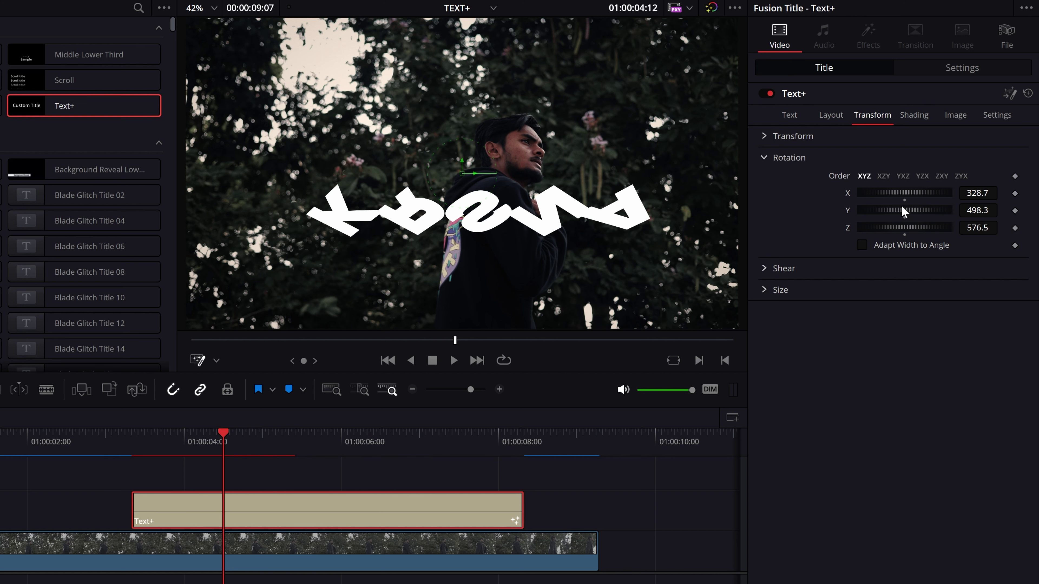
{"action": "double_click", "coordinate": [902, 196]}
{"action": "left_click", "coordinate": [792, 136]}
{"action": "left_click", "coordinate": [892, 155]}
{"action": "left_click", "coordinate": [891, 189]}
{"action": "left_click", "coordinate": [763, 136]}
{"action": "mouse_move", "coordinate": [893, 213]}
{"action": "left_mouse_down"}
{"action": "mouse_move", "coordinate": [920, 218]}
{"action": "mouse_move", "coordinate": [902, 226]}
{"action": "left_mouse_up"}
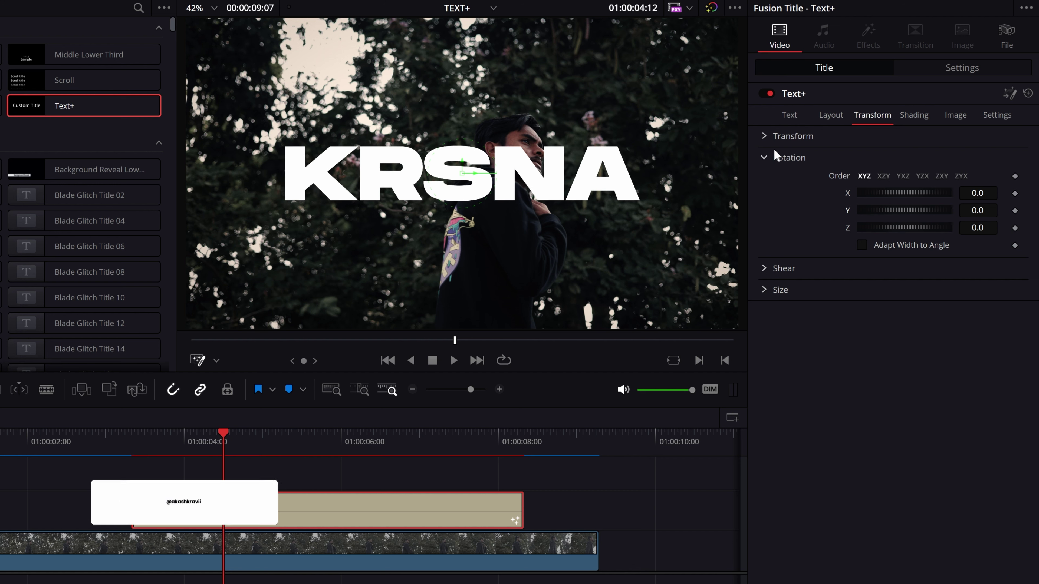
{"action": "left_click", "coordinate": [764, 136]}
{"action": "left_click", "coordinate": [896, 155]}
{"action": "left_click", "coordinate": [896, 173]}
{"action": "left_click", "coordinate": [764, 135]}
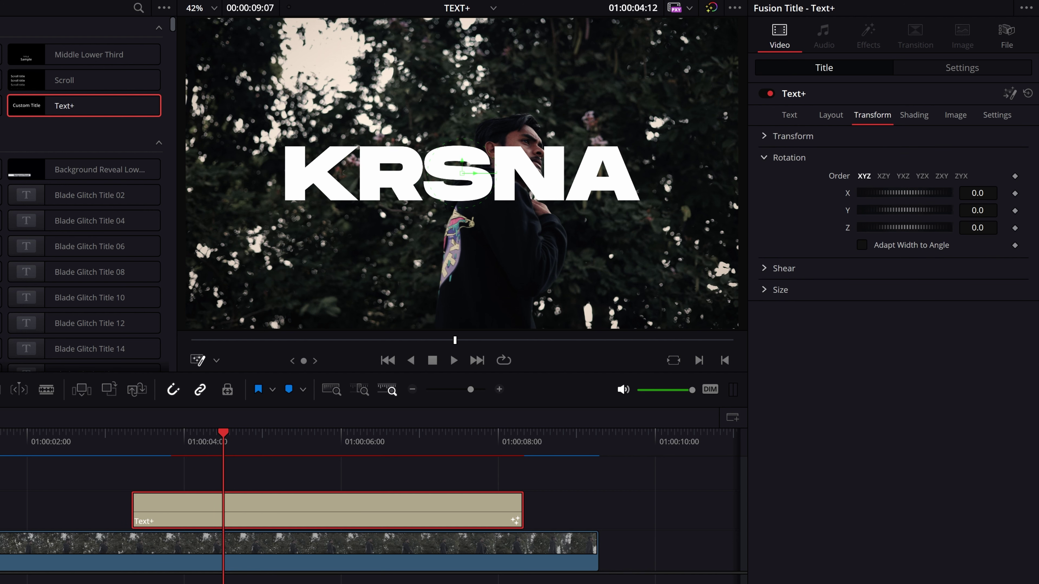
{"action": "left_click", "coordinate": [764, 158]}
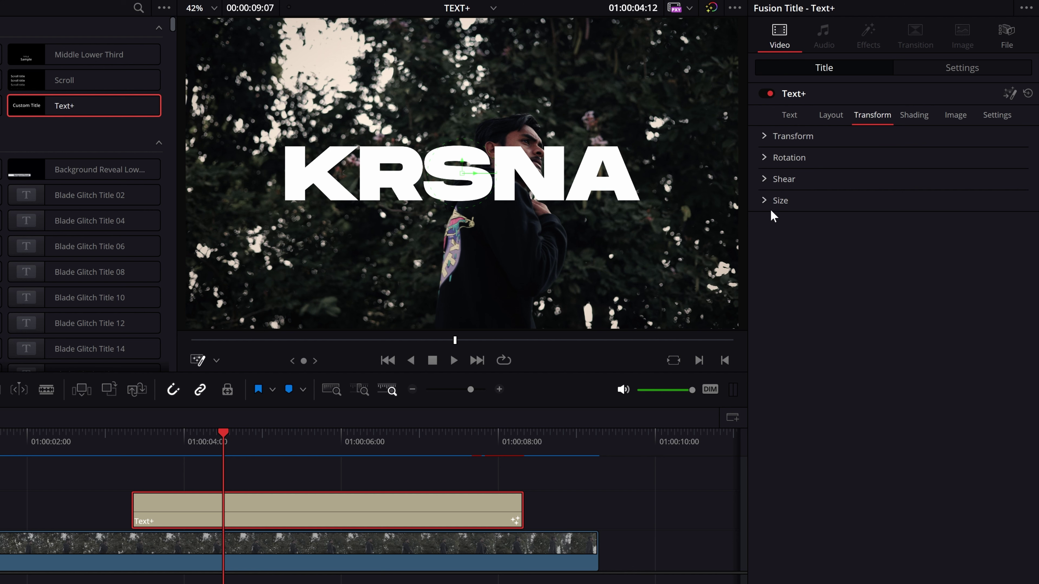
- Open the shear and size settings and try slanting the title into italics
{"action": "left_click", "coordinate": [764, 181]}
{"action": "left_click", "coordinate": [765, 180]}
{"action": "left_click", "coordinate": [765, 180]}
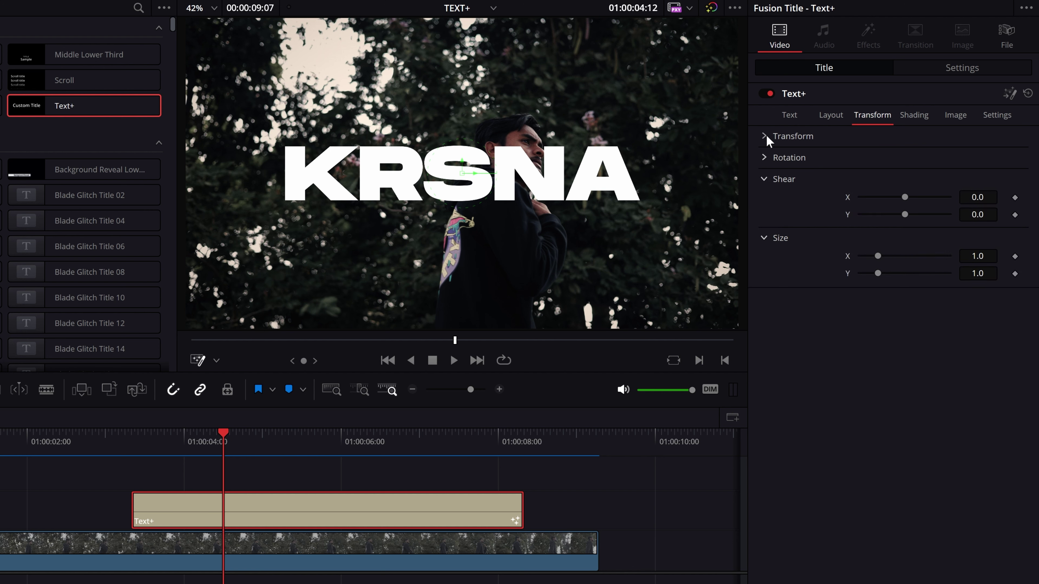
{"action": "left_click", "coordinate": [763, 135]}
{"action": "left_click", "coordinate": [882, 155]}
{"action": "left_click", "coordinate": [891, 156]}
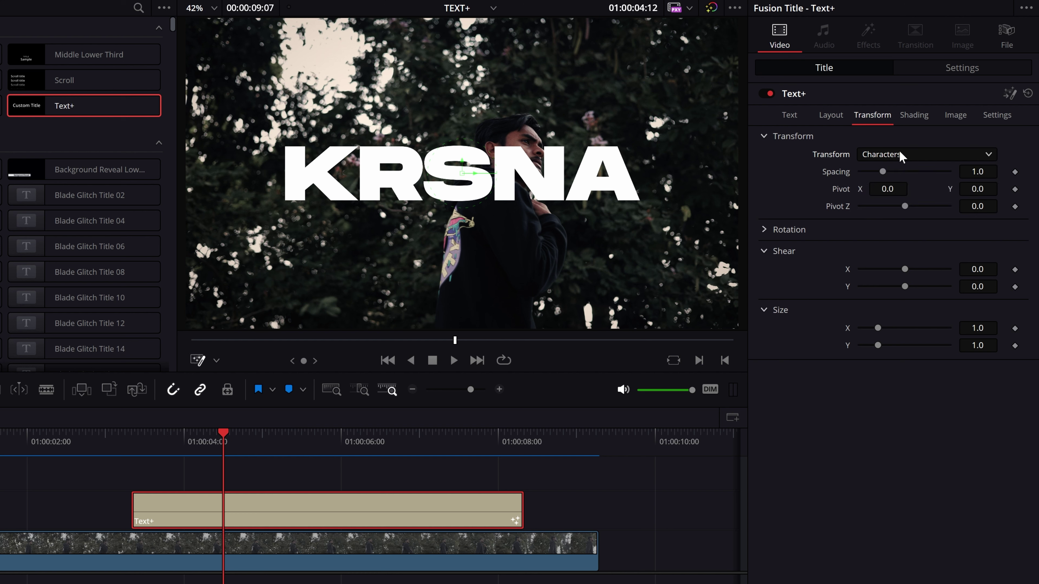
{"action": "mouse_move", "coordinate": [905, 269]}
{"action": "left_mouse_down"}
{"action": "mouse_move", "coordinate": [940, 277]}
{"action": "mouse_move", "coordinate": [904, 270]}
{"action": "mouse_move", "coordinate": [935, 291]}
{"action": "mouse_move", "coordinate": [904, 287]}
{"action": "left_mouse_up"}
- Try stretching the width, reset it, and squash Size Y down to 0.827
{"action": "mouse_move", "coordinate": [878, 328]}
{"action": "left_mouse_down"}
{"action": "mouse_move", "coordinate": [936, 339]}
{"action": "mouse_move", "coordinate": [863, 327]}
{"action": "left_mouse_up"}
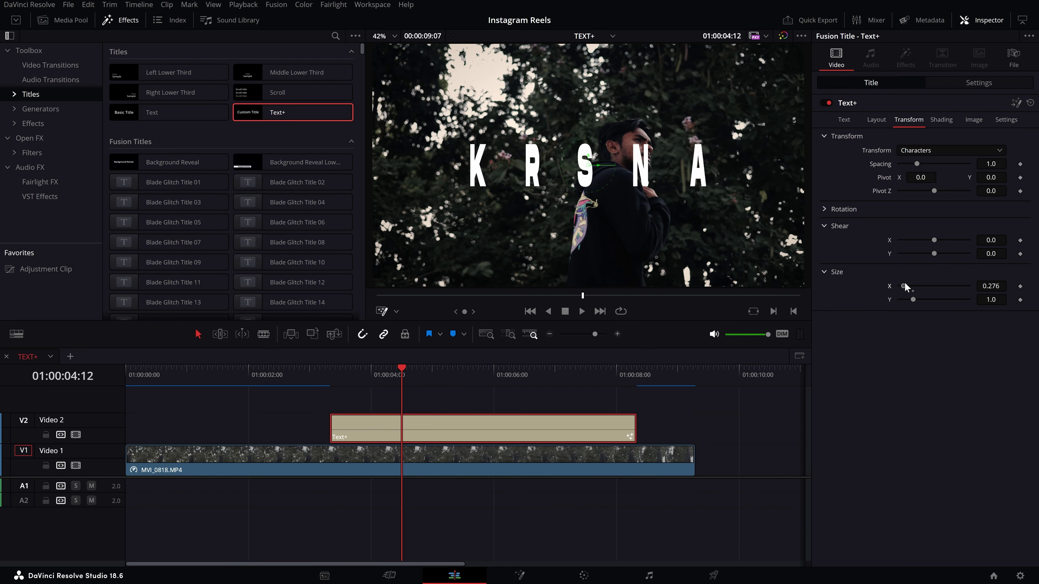
{"action": "left_click_drag", "start_coordinate": [905, 283], "coordinate": [921, 290]}
{"action": "double_click", "coordinate": [912, 286]}
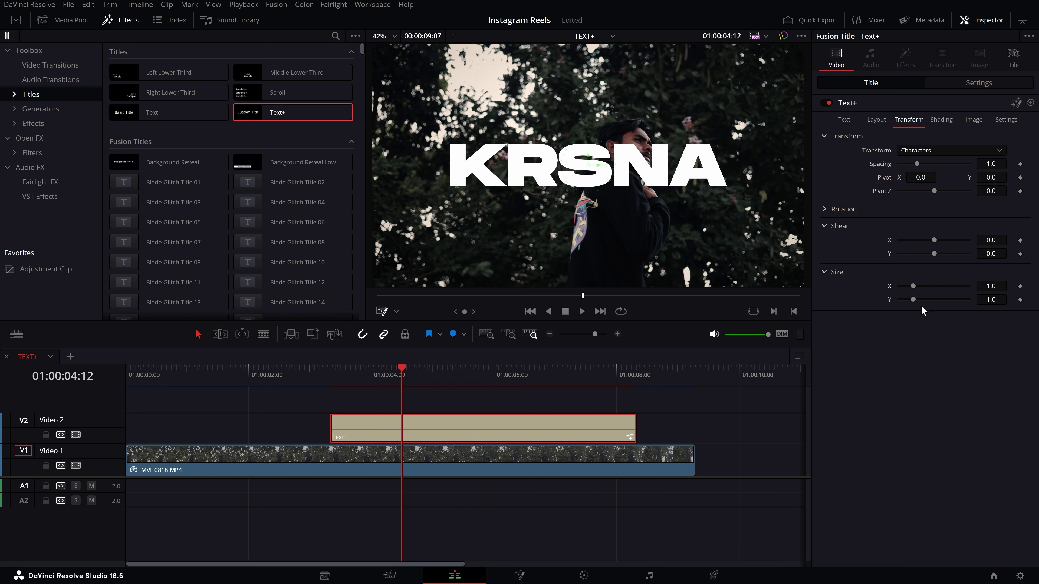
{"action": "mouse_move", "coordinate": [912, 300]}
{"action": "left_mouse_down"}
{"action": "mouse_move", "coordinate": [968, 302]}
{"action": "mouse_move", "coordinate": [909, 302]}
{"action": "left_mouse_up"}
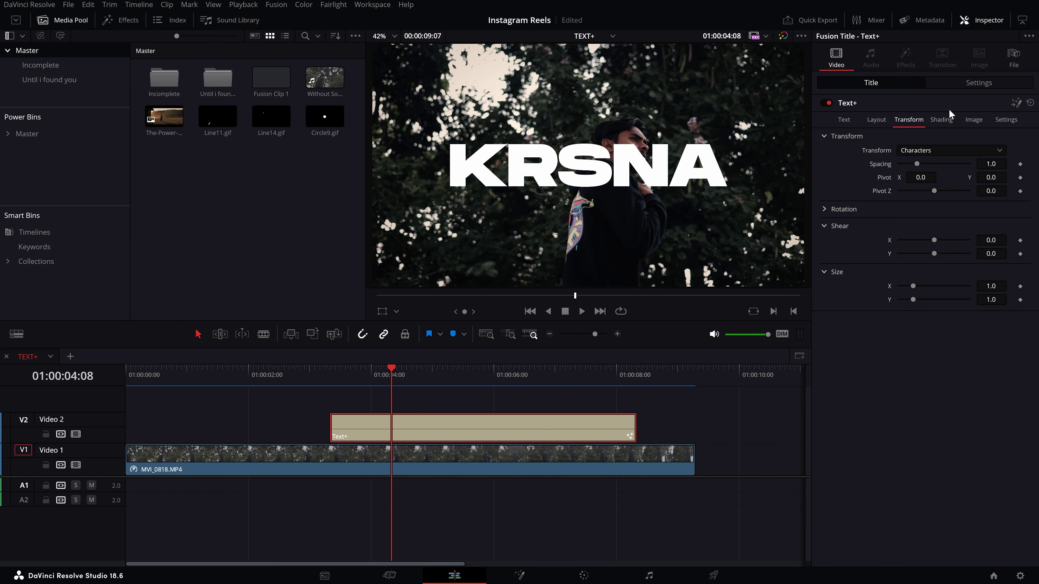
{"action": "left_click", "coordinate": [942, 120]}
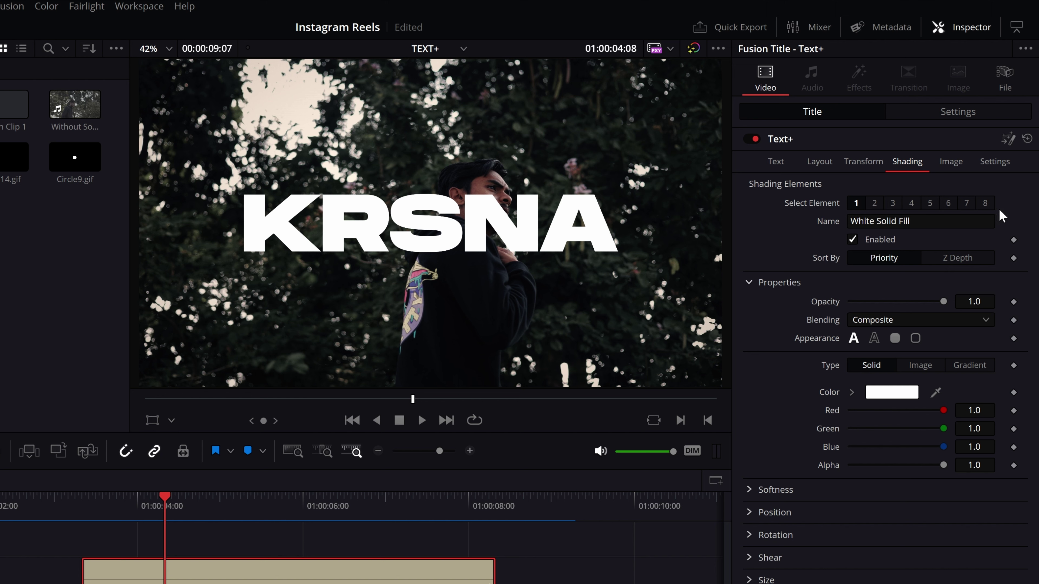
- Review the shading elements, then enable element 2, Red Outline, at thickness 0.02
{"action": "left_click", "coordinate": [873, 207]}
{"action": "left_click", "coordinate": [896, 204]}
{"action": "left_click", "coordinate": [914, 209]}
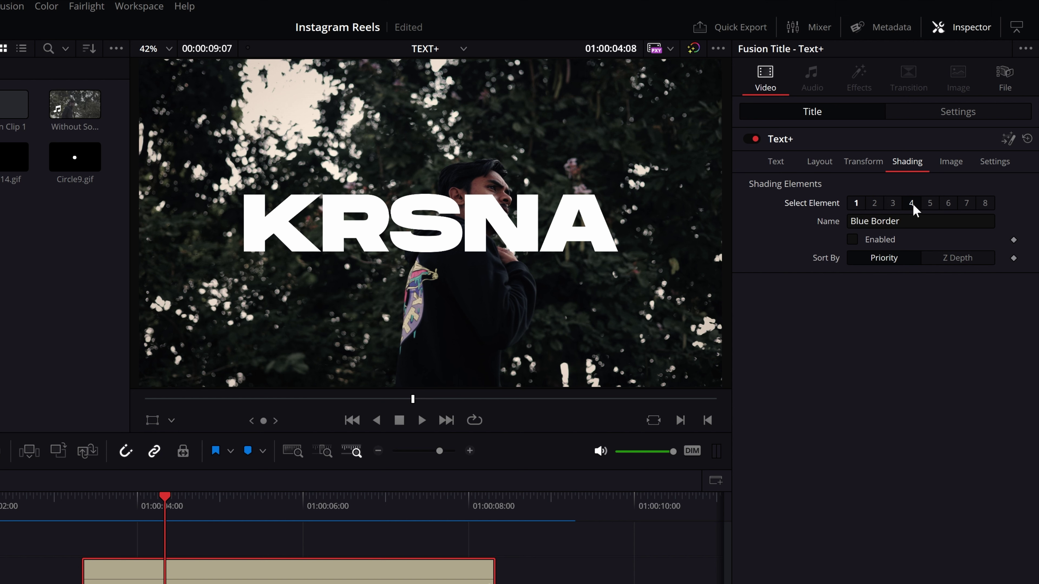
{"action": "left_click", "coordinate": [856, 204]}
{"action": "left_click", "coordinate": [856, 203]}
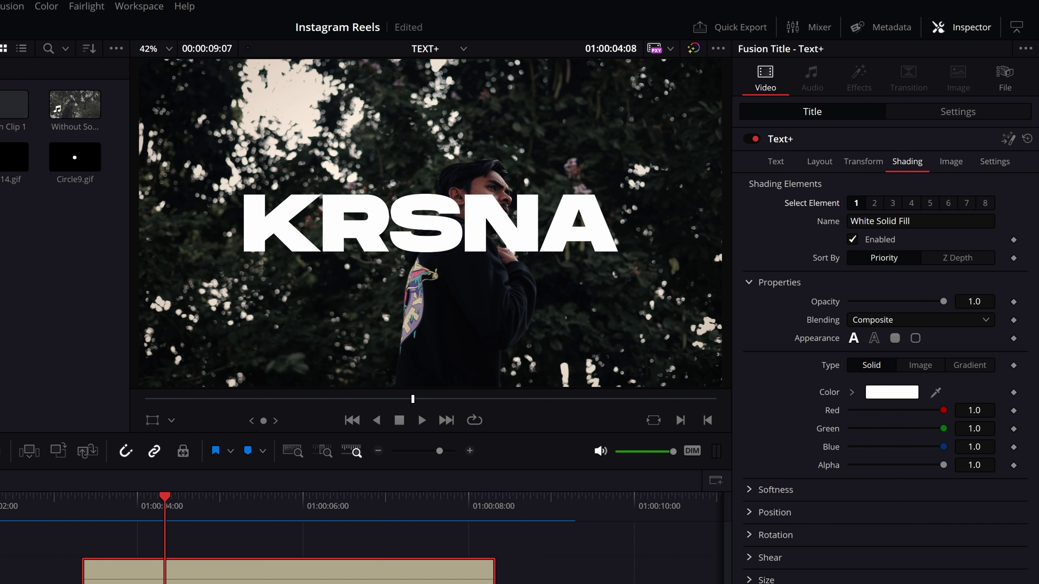
{"action": "left_click", "coordinate": [874, 204]}
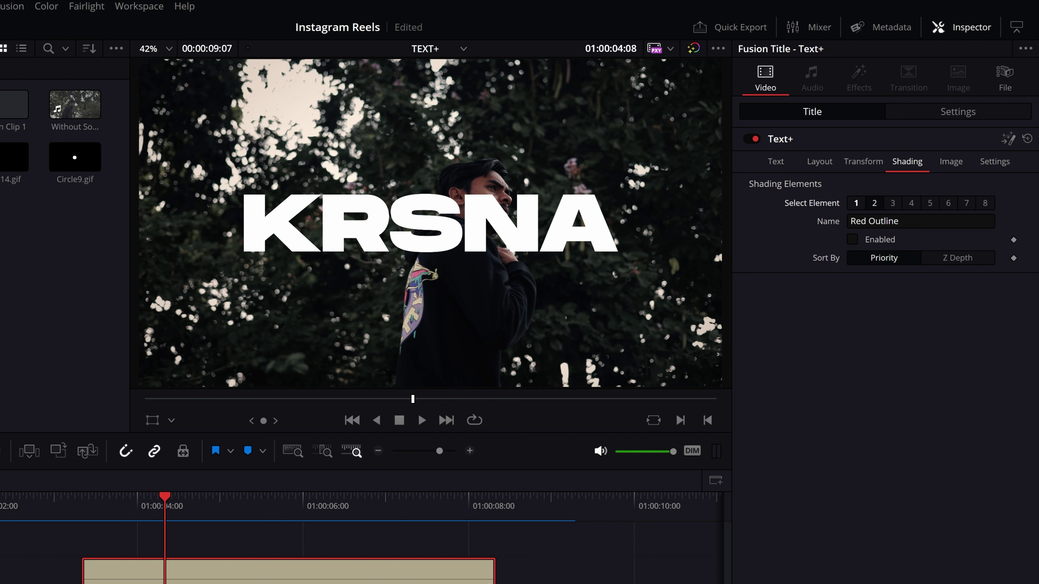
{"action": "left_click", "coordinate": [853, 240]}
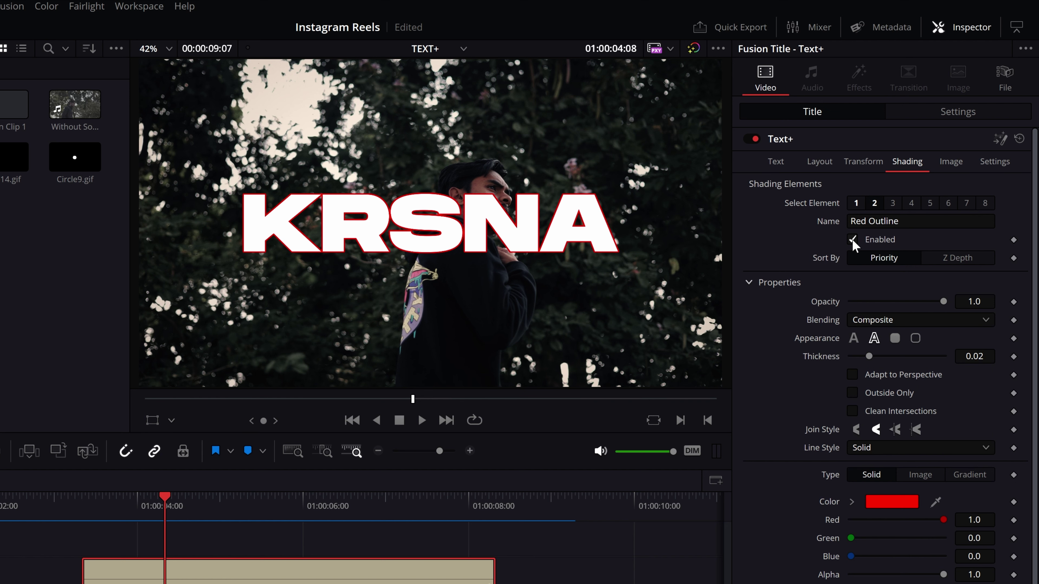
{"action": "scroll", "coordinate": [787, 437], "scroll_direction": "down", "scroll_amount": 1}
{"action": "scroll", "coordinate": [787, 438], "scroll_direction": "up", "scroll_amount": 1}
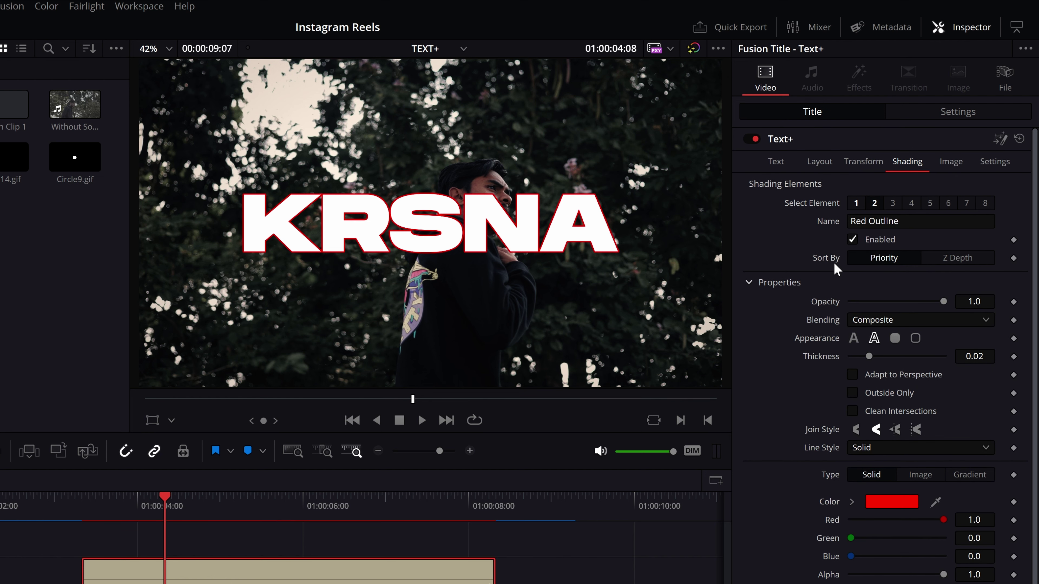
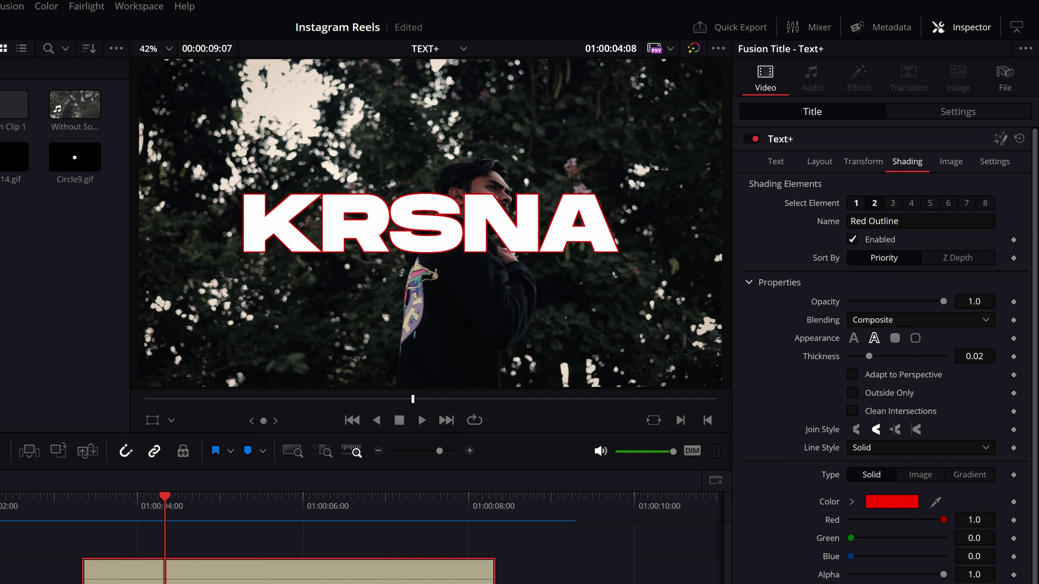
- Rename shading element 2 to 'Outine/Stroke'
{"action": "left_click", "coordinate": [874, 221]}
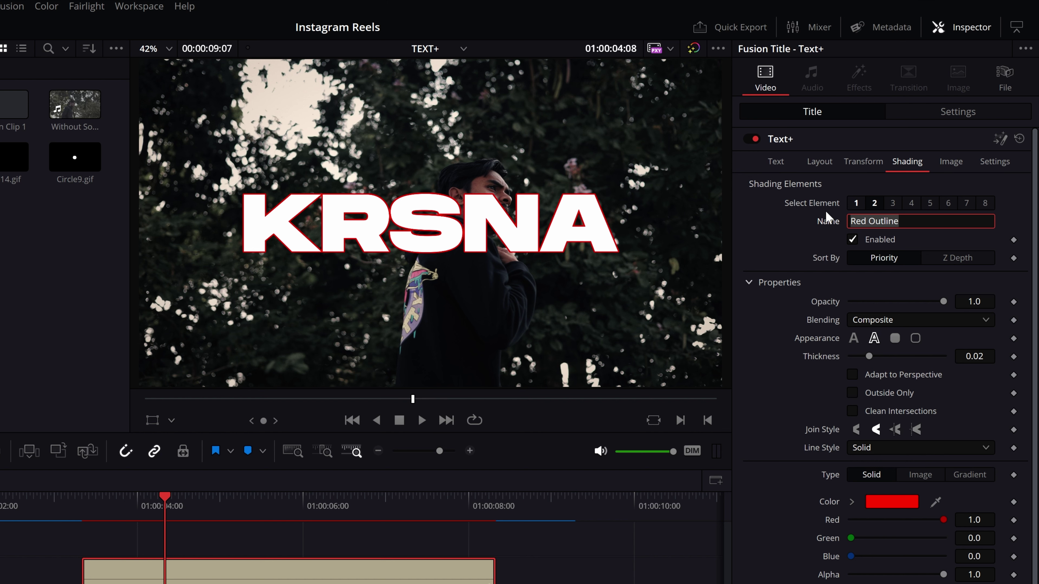
{"action": "type", "text": "Outine"}
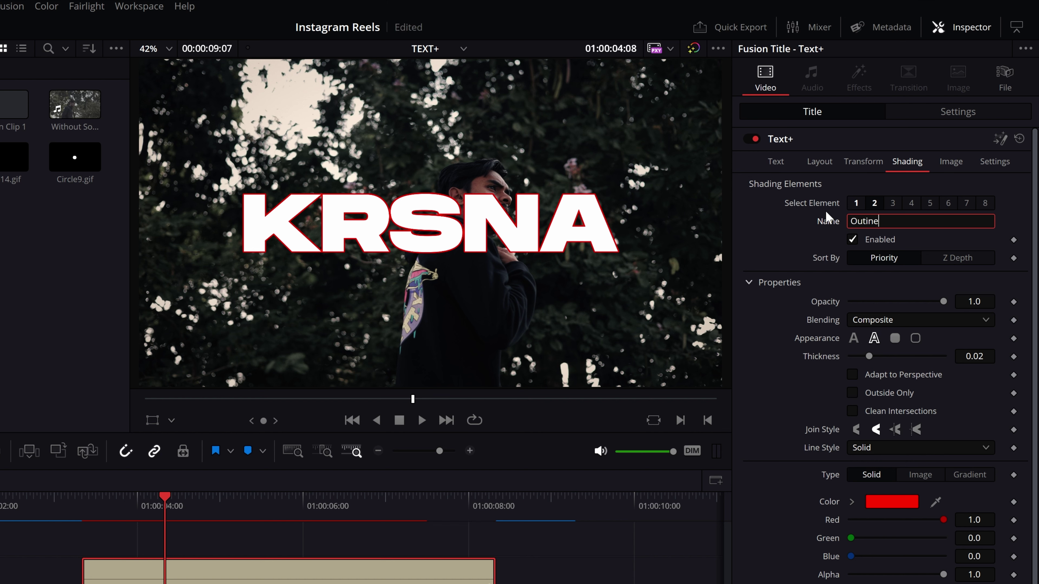
{"action": "type", "text": "/Strock"}
{"action": "key", "text": "BackSpace"}
{"action": "key", "text": "BackSpace"}
{"action": "key", "text": "BackSpace"}
{"action": "type", "text": "oke"}
{"action": "left_click", "coordinate": [859, 208]}
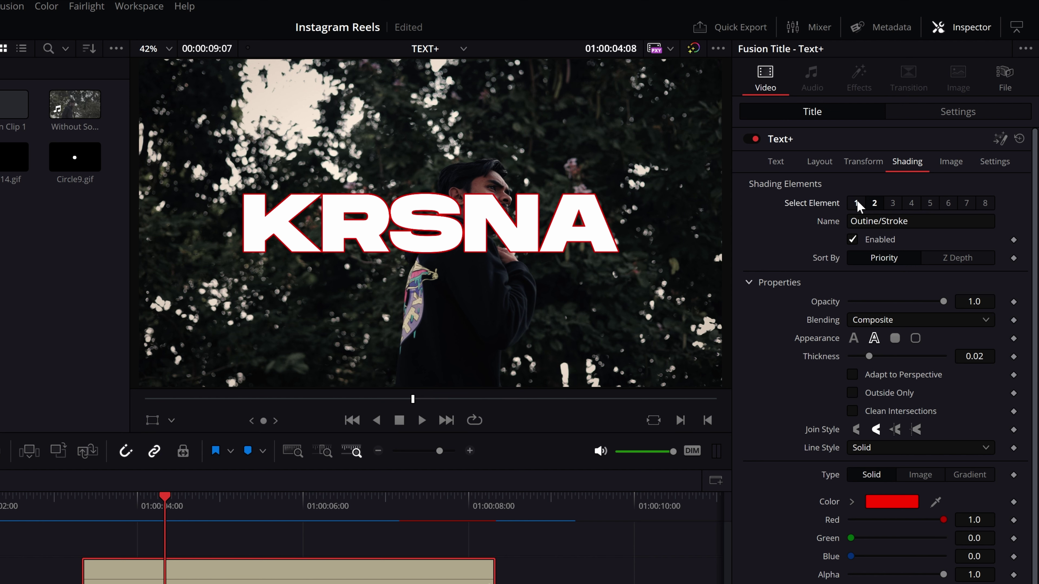
- Inspect shading elements 4, 8 and 5, then the White Solid Fill element
{"action": "left_click", "coordinate": [874, 203]}
{"action": "left_click", "coordinate": [910, 204]}
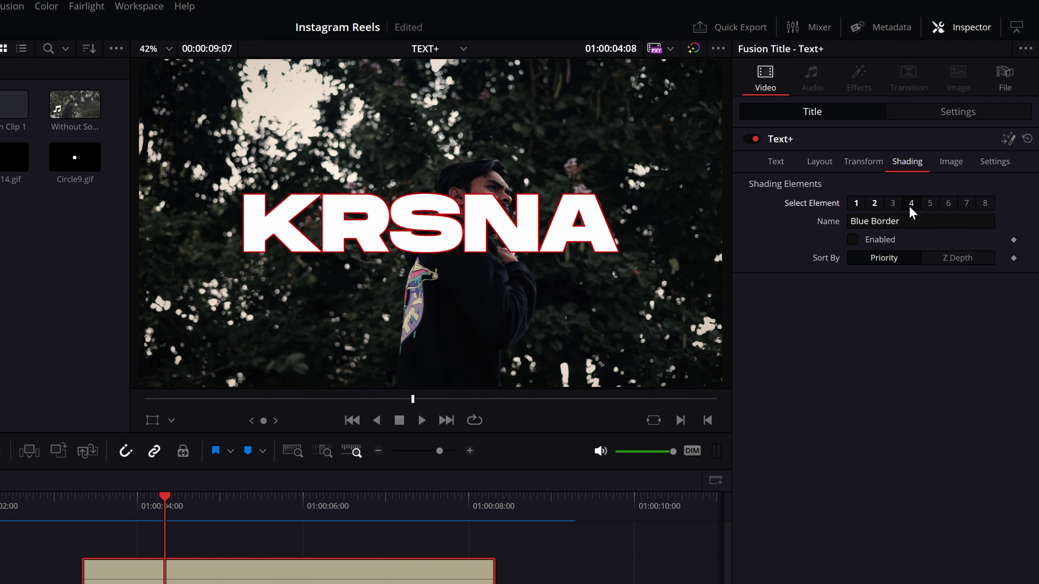
{"action": "left_click", "coordinate": [929, 205]}
{"action": "left_click", "coordinate": [985, 207]}
{"action": "left_click", "coordinate": [929, 203]}
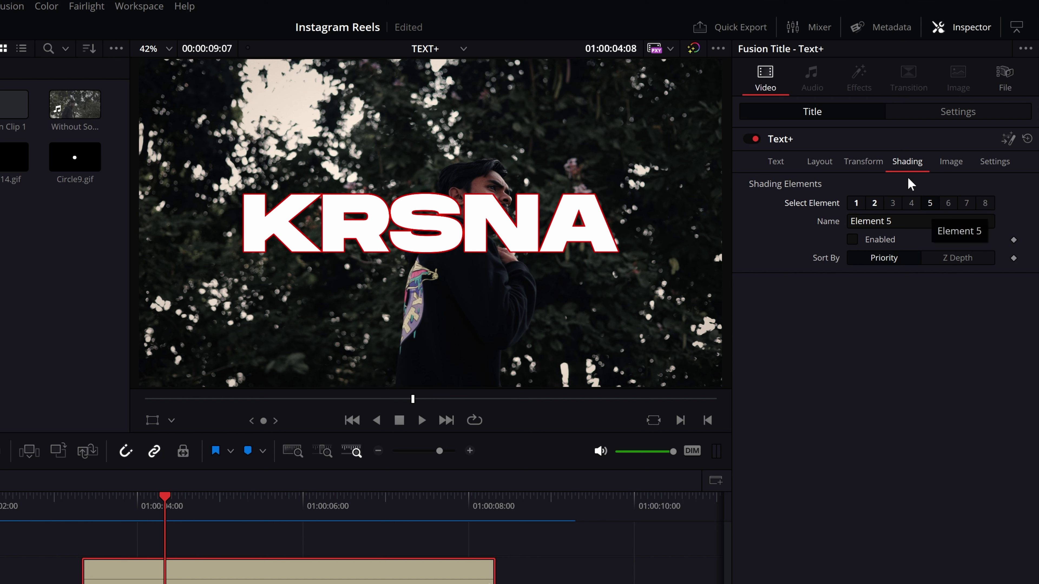
{"action": "left_click", "coordinate": [855, 203]}
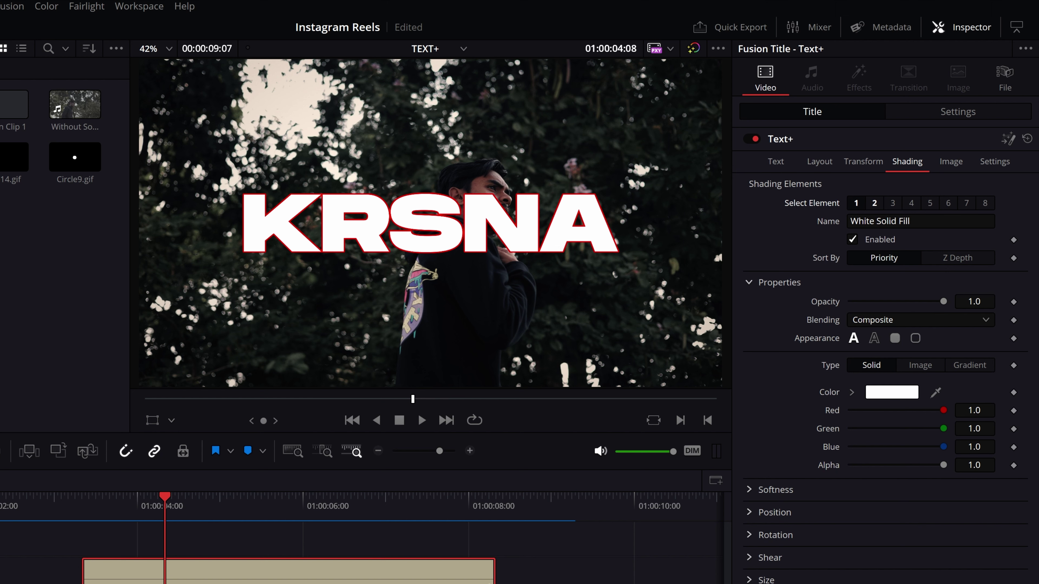
- Disable the red outline element, reselect White Solid Fill, and save the project with Ctrl+S
{"action": "left_click", "coordinate": [875, 203]}
{"action": "left_click", "coordinate": [856, 203]}
{"action": "left_click", "coordinate": [872, 201]}
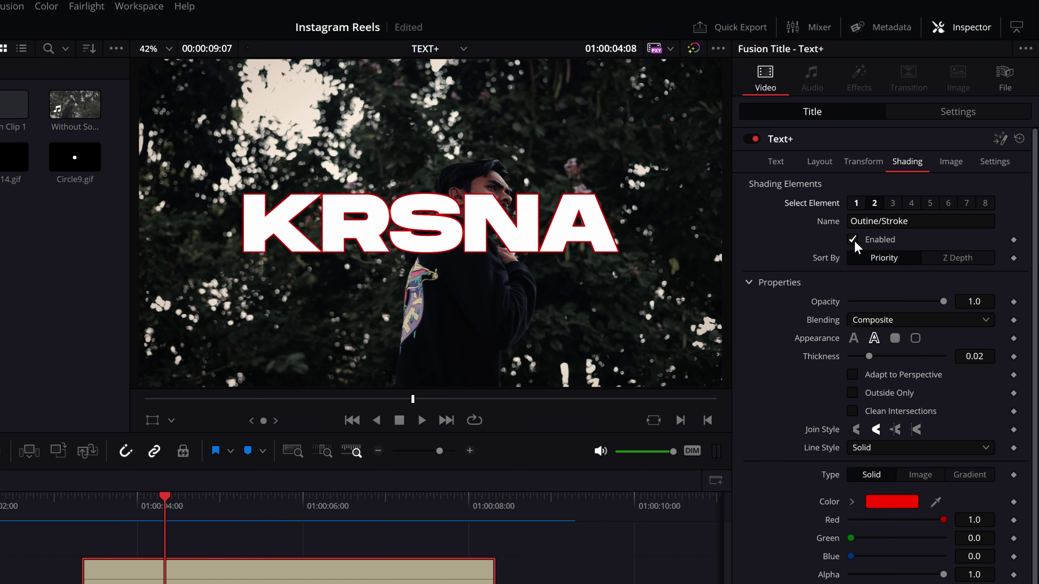
{"action": "left_click", "coordinate": [853, 240]}
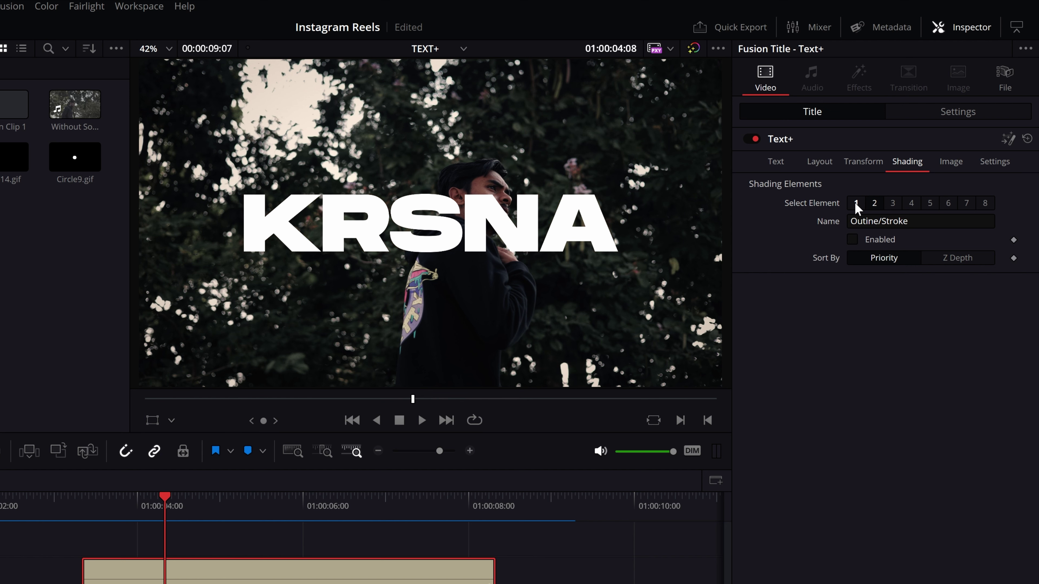
{"action": "left_click", "coordinate": [855, 203]}
{"action": "key", "text": "ctrl+s"}
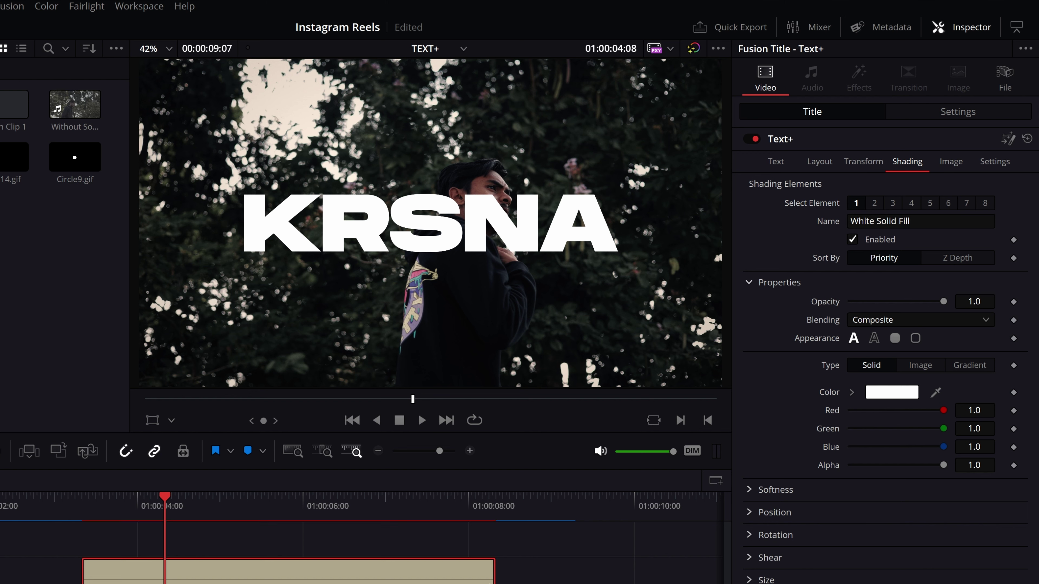
- Rename the White Solid Fill element to 'Fill'
{"action": "double_click", "coordinate": [862, 221]}
{"action": "key", "text": "BackSpace"}
{"action": "key", "text": "ctrl+shift+Right"}
{"action": "key", "text": "BackSpace"}
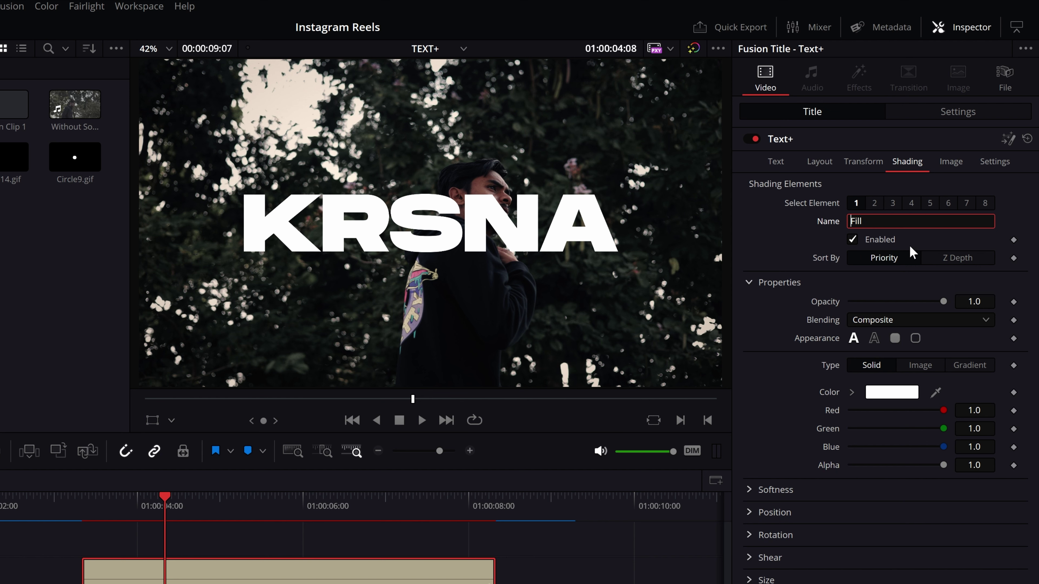
{"action": "key", "text": "Return"}
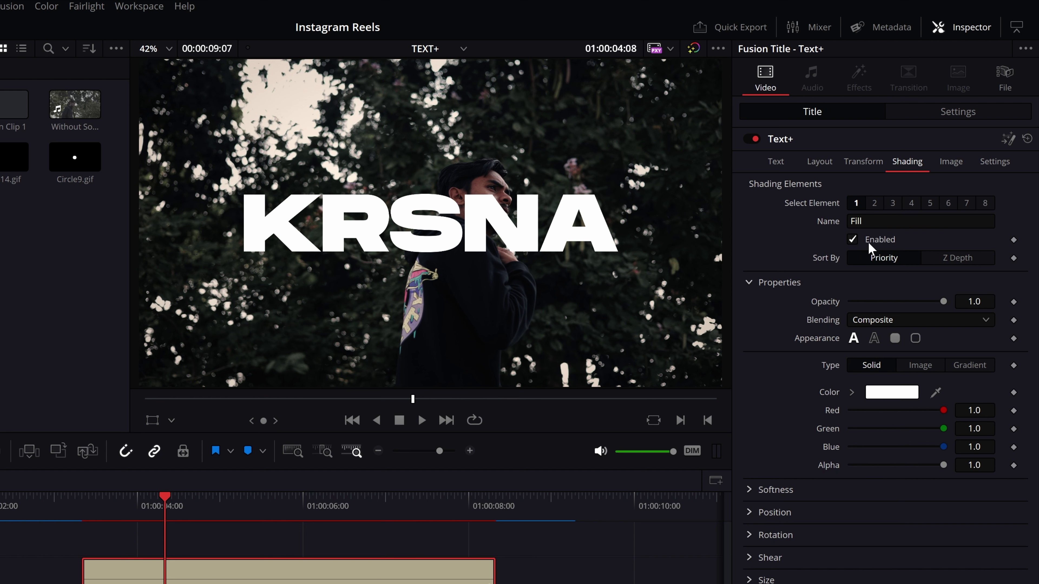
- Toggle Fill off and on, test opacity, and keep it at 1.0 with Composite blending
{"action": "left_click", "coordinate": [852, 240]}
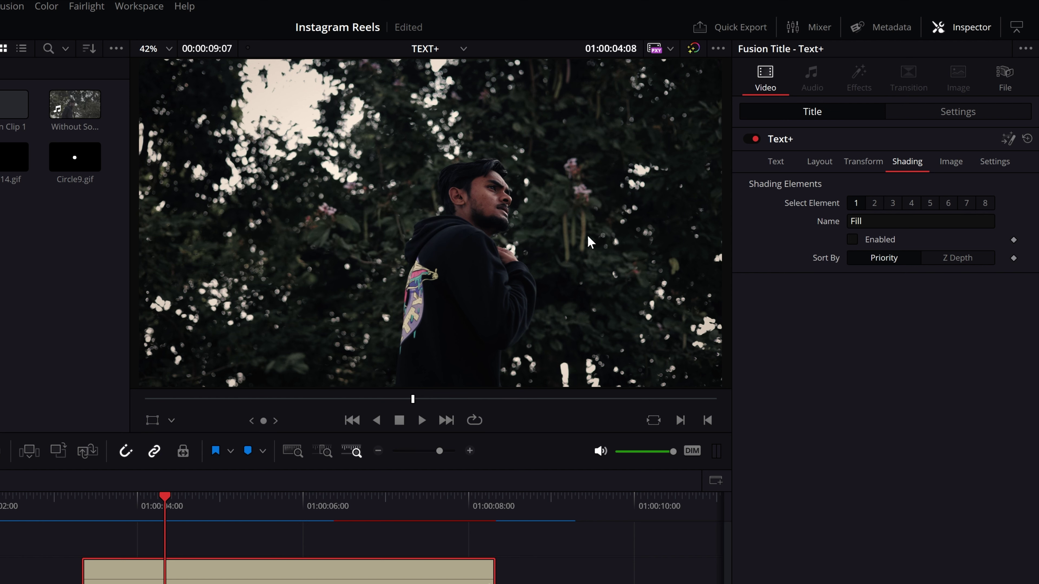
{"action": "left_click", "coordinate": [852, 240]}
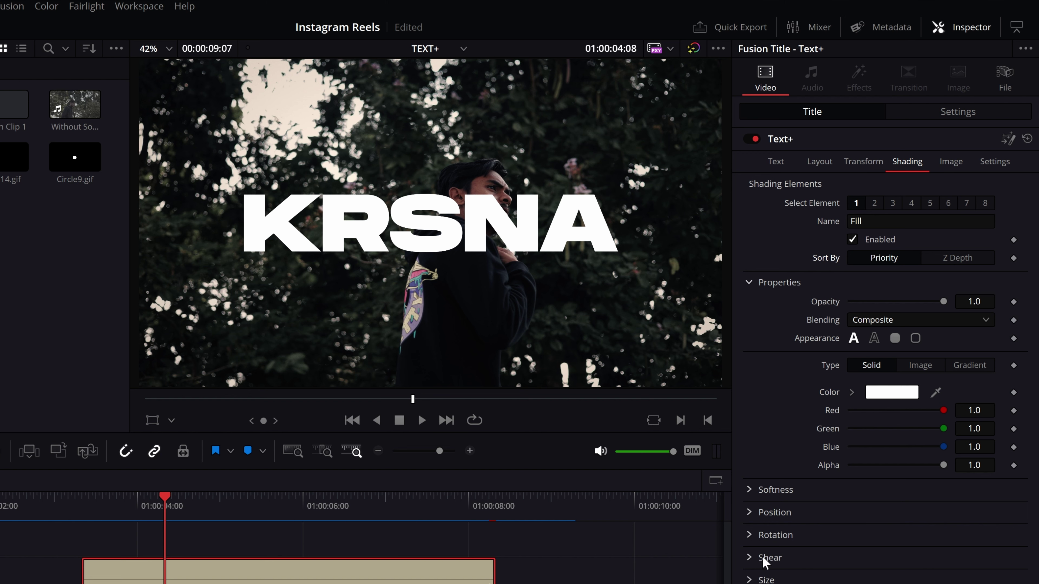
{"action": "left_click", "coordinate": [750, 282]}
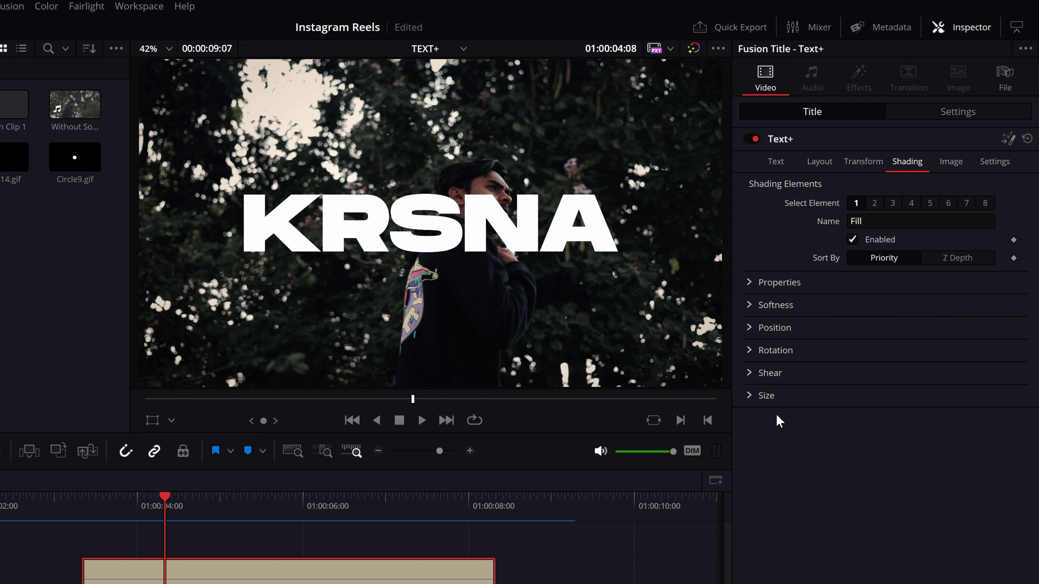
{"action": "left_click", "coordinate": [756, 283]}
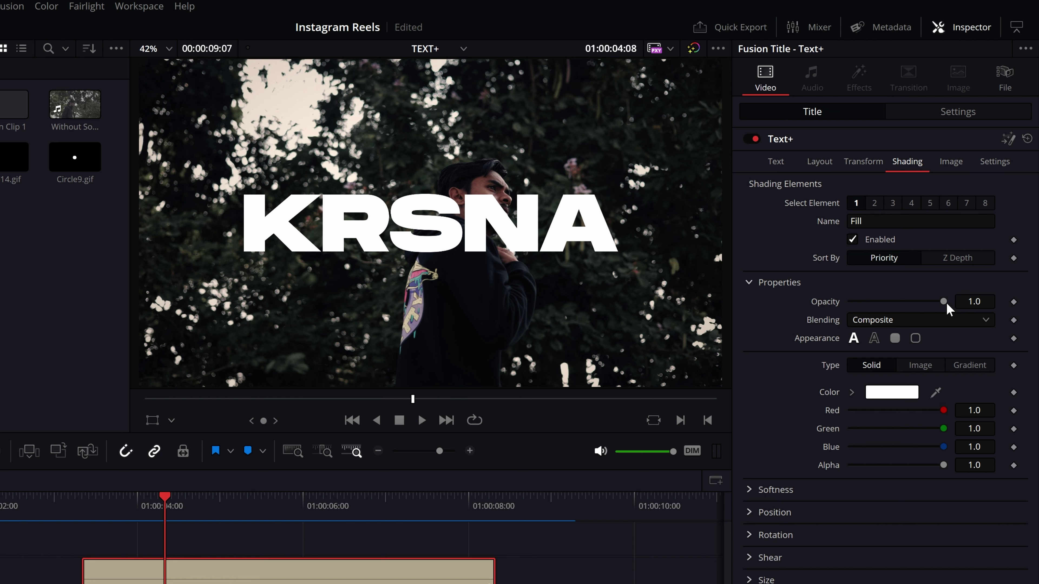
{"action": "mouse_move", "coordinate": [943, 301]}
{"action": "left_mouse_down"}
{"action": "mouse_move", "coordinate": [921, 301]}
{"action": "mouse_move", "coordinate": [968, 305]}
{"action": "mouse_move", "coordinate": [827, 301]}
{"action": "mouse_move", "coordinate": [977, 307]}
{"action": "mouse_move", "coordinate": [806, 306]}
{"action": "left_mouse_up"}
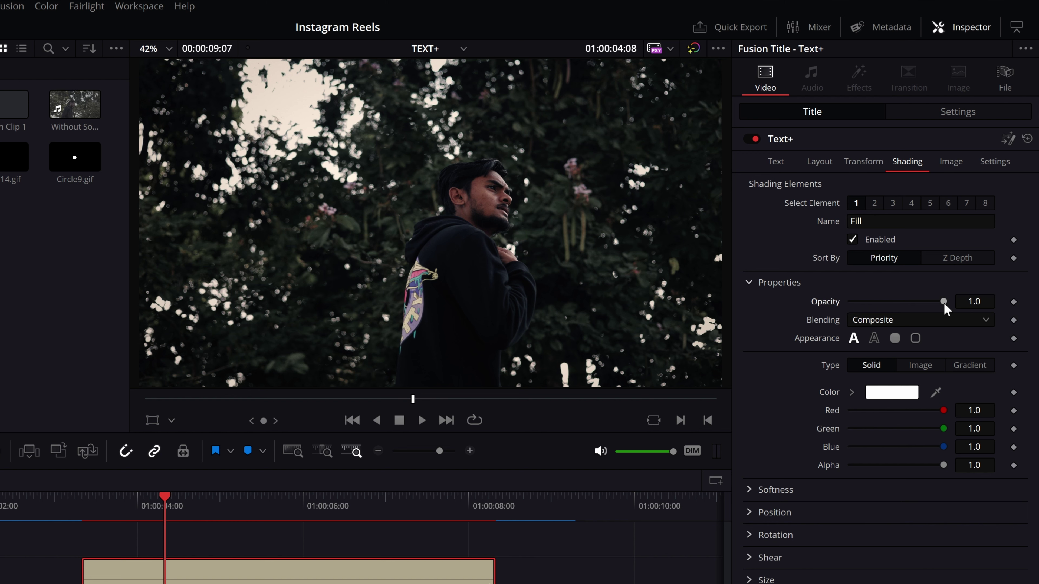
{"action": "left_click", "coordinate": [944, 302]}
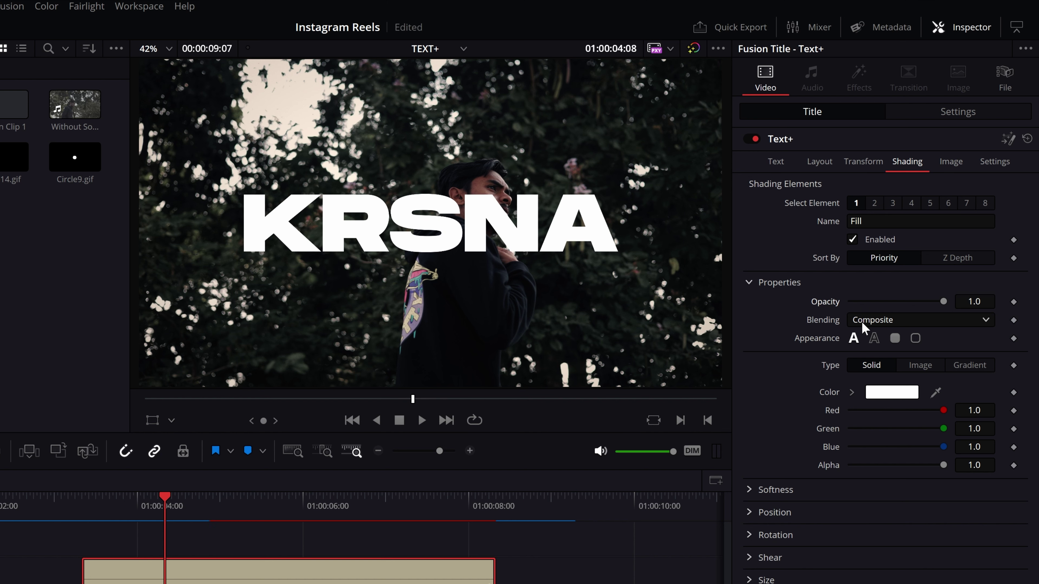
{"action": "left_click", "coordinate": [891, 325]}
{"action": "left_click", "coordinate": [891, 325]}
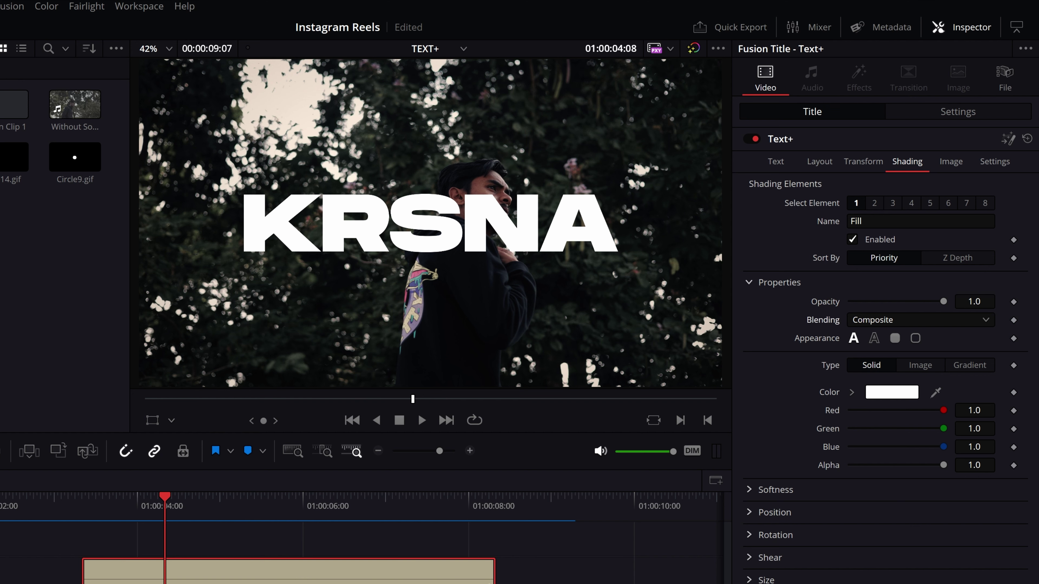
- Reselect the KRSNA title and try Solid and Transparent fill blending before restoring Composite
{"action": "left_click", "coordinate": [286, 583]}
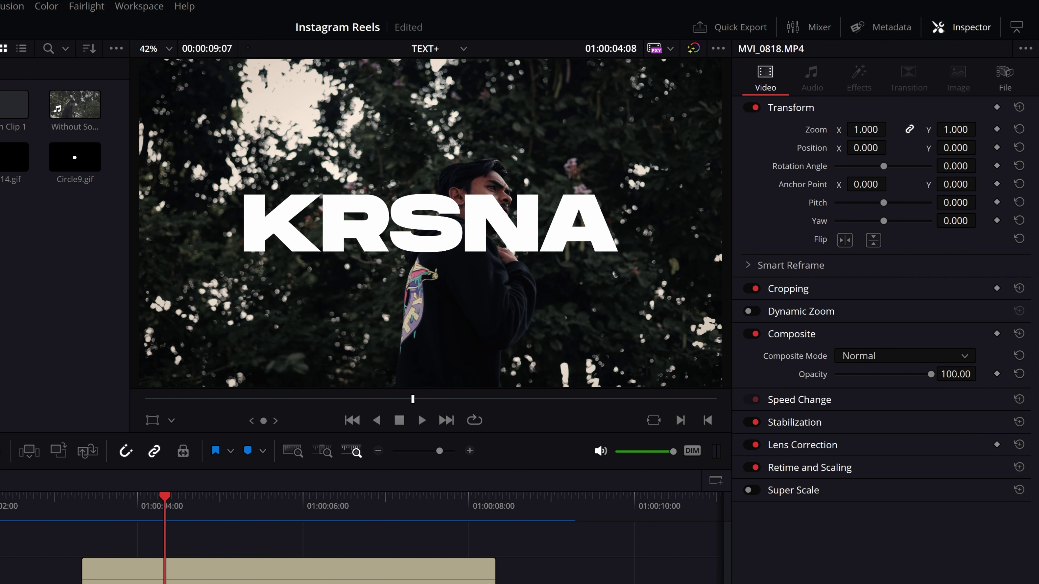
{"action": "left_click", "coordinate": [513, 184]}
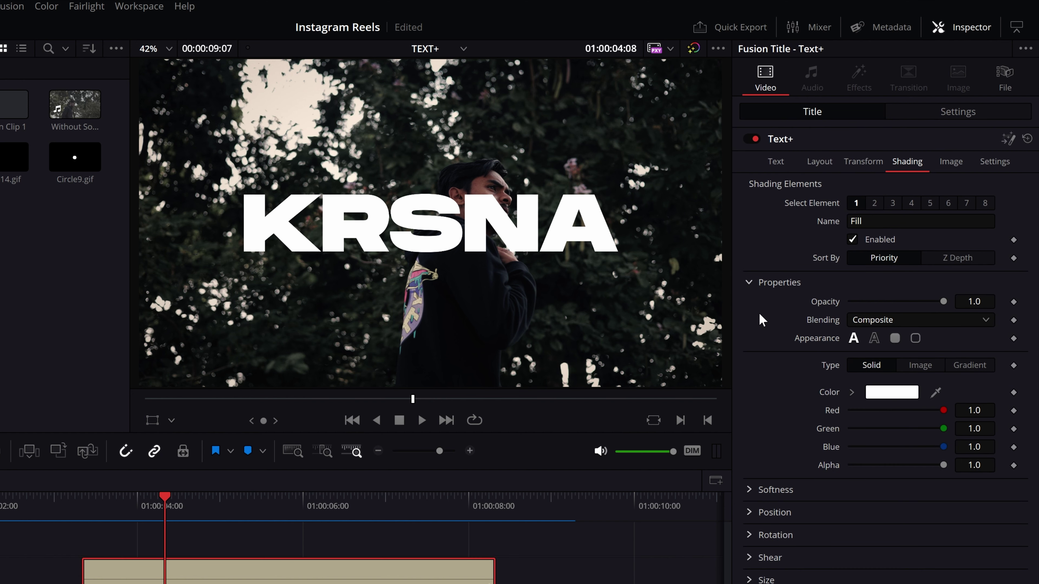
{"action": "left_click", "coordinate": [887, 322]}
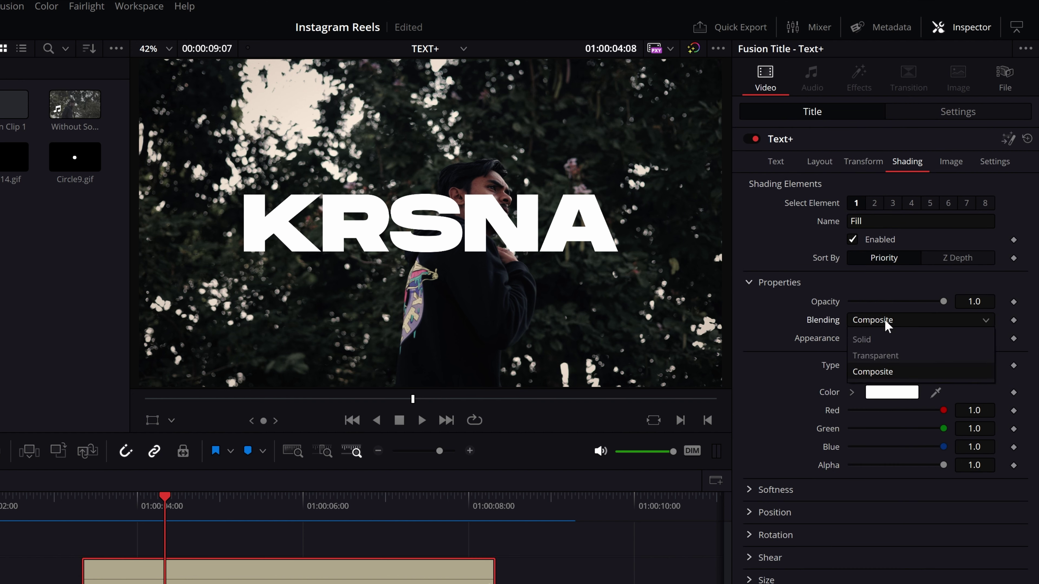
{"action": "left_click", "coordinate": [866, 342]}
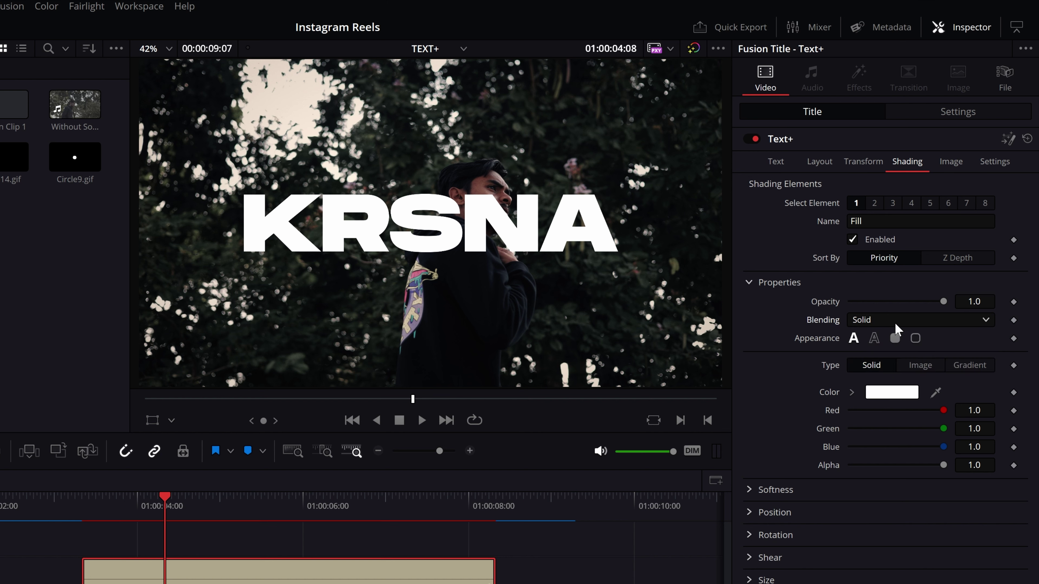
{"action": "left_click", "coordinate": [895, 321]}
{"action": "left_click", "coordinate": [887, 356]}
{"action": "left_click", "coordinate": [898, 323]}
{"action": "left_click", "coordinate": [885, 340]}
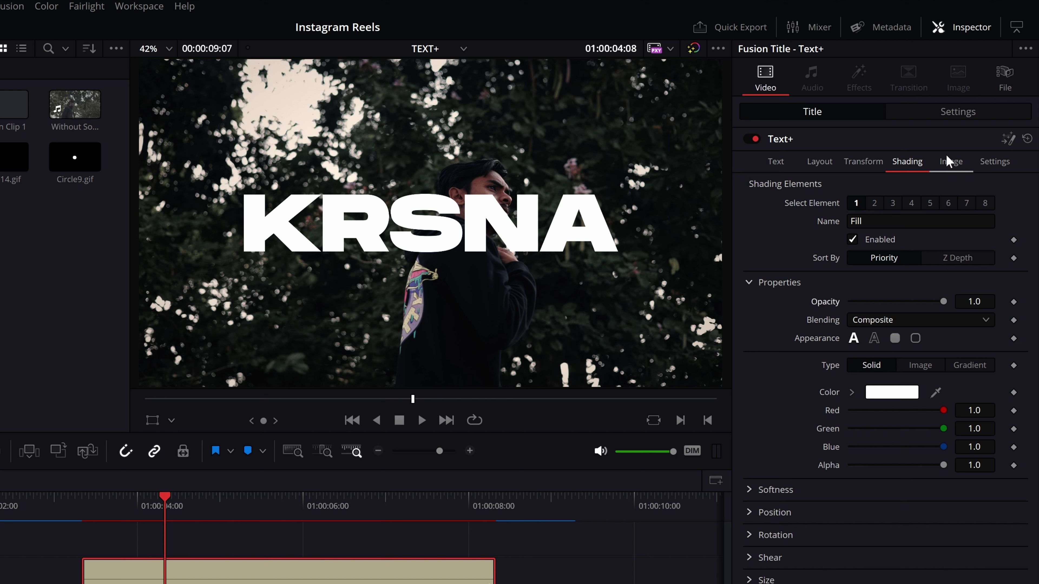
- Try Softlight composite mode in the clip Settings, then set it back to Normal
{"action": "left_click", "coordinate": [958, 113]}
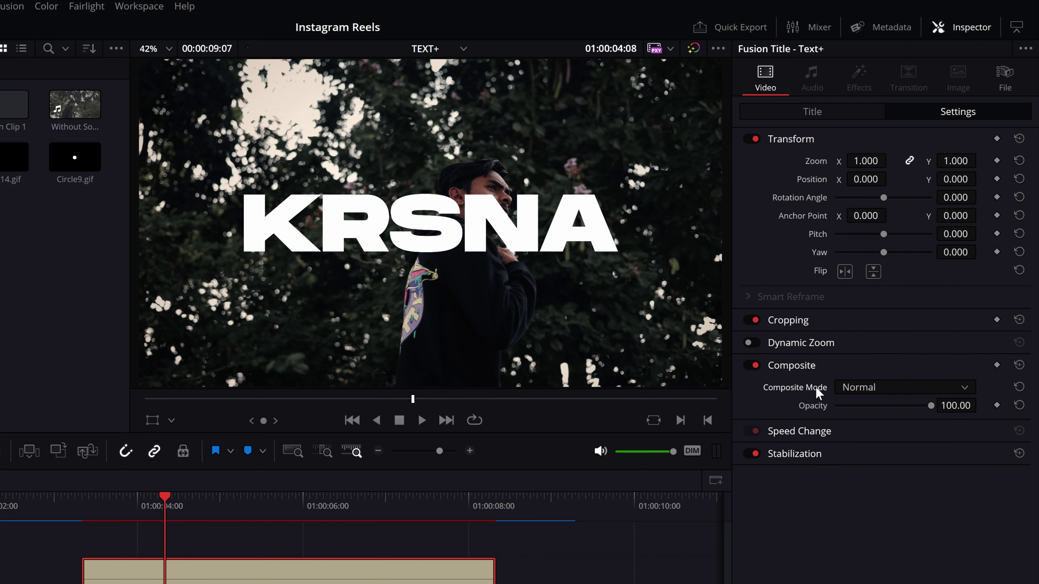
{"action": "left_click", "coordinate": [855, 389]}
{"action": "scroll", "coordinate": [862, 471], "scroll_direction": "down", "scroll_amount": 5}
{"action": "scroll", "coordinate": [876, 457], "scroll_direction": "down", "scroll_amount": 4}
{"action": "left_click", "coordinate": [879, 487]}
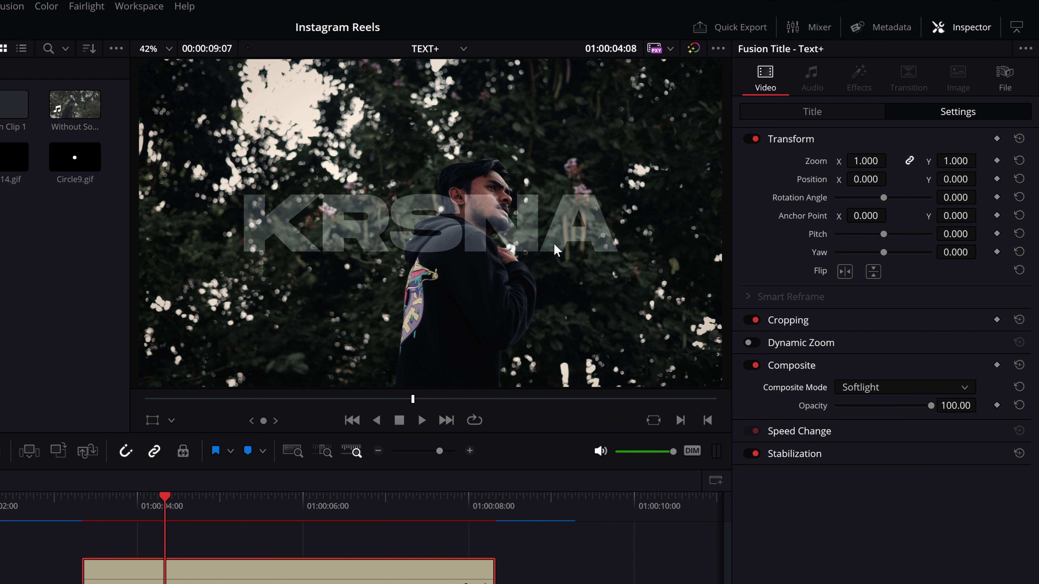
{"action": "left_click", "coordinate": [897, 388]}
{"action": "scroll", "coordinate": [878, 441], "scroll_direction": "up", "scroll_amount": 8}
{"action": "left_click", "coordinate": [891, 414]}
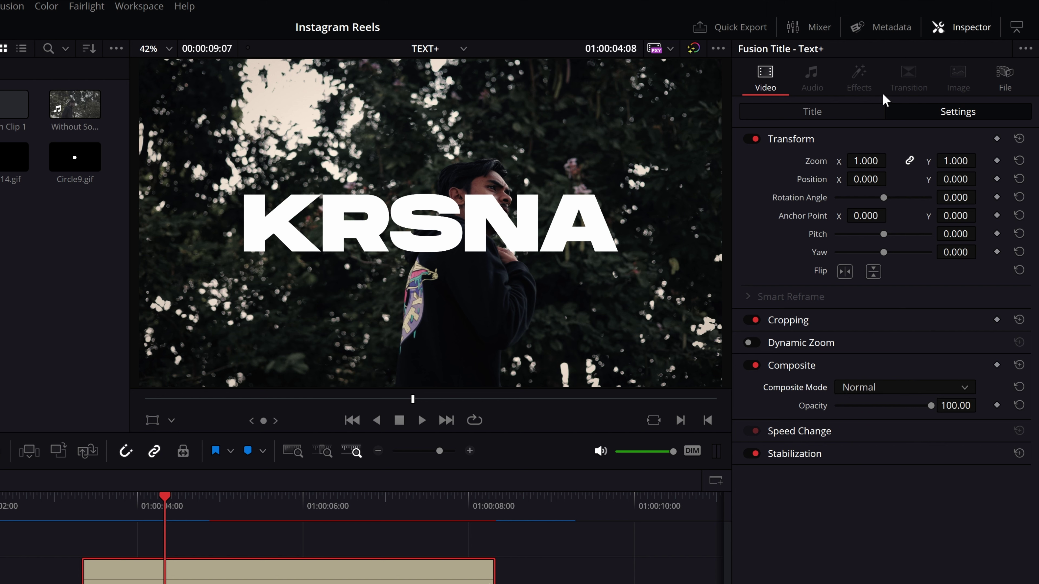
{"action": "left_click", "coordinate": [797, 111]}
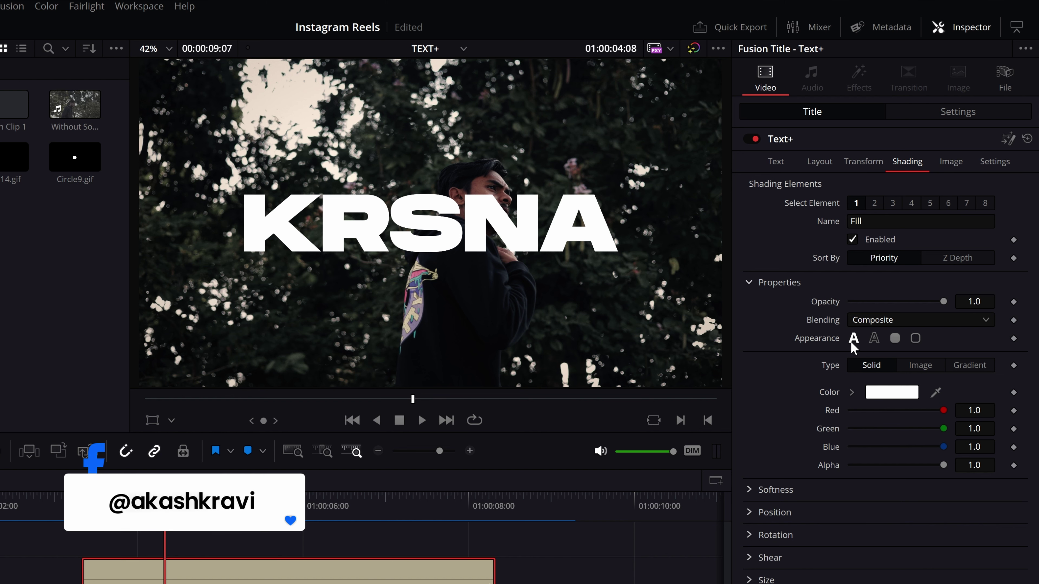
- Make Fill an outline appearance, adjust thickness to 0.0378, and tick Outside Only
{"action": "left_click", "coordinate": [872, 340]}
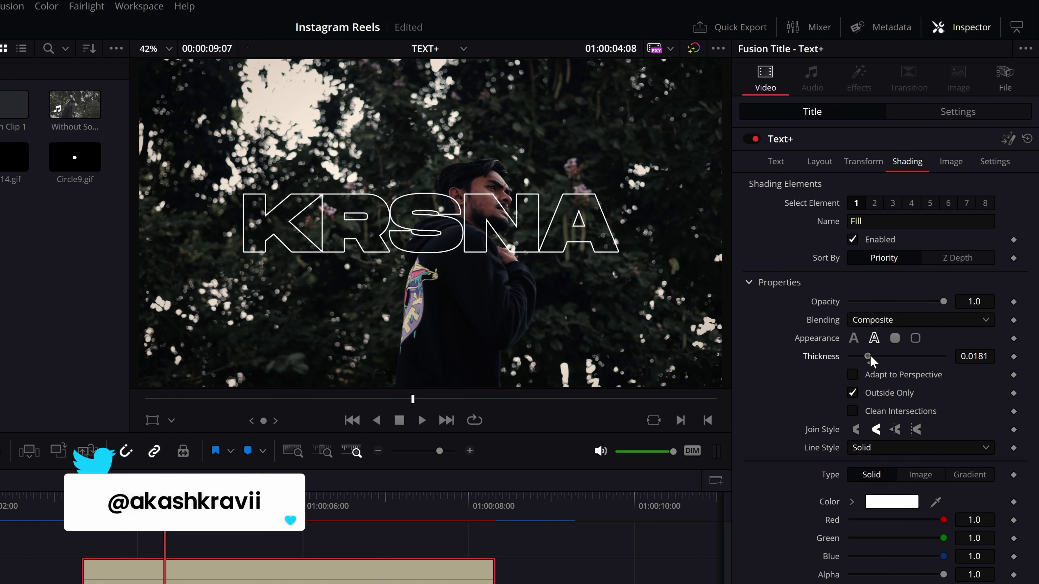
{"action": "mouse_move", "coordinate": [868, 356]}
{"action": "left_mouse_down"}
{"action": "mouse_move", "coordinate": [908, 362]}
{"action": "mouse_move", "coordinate": [881, 359]}
{"action": "left_mouse_up"}
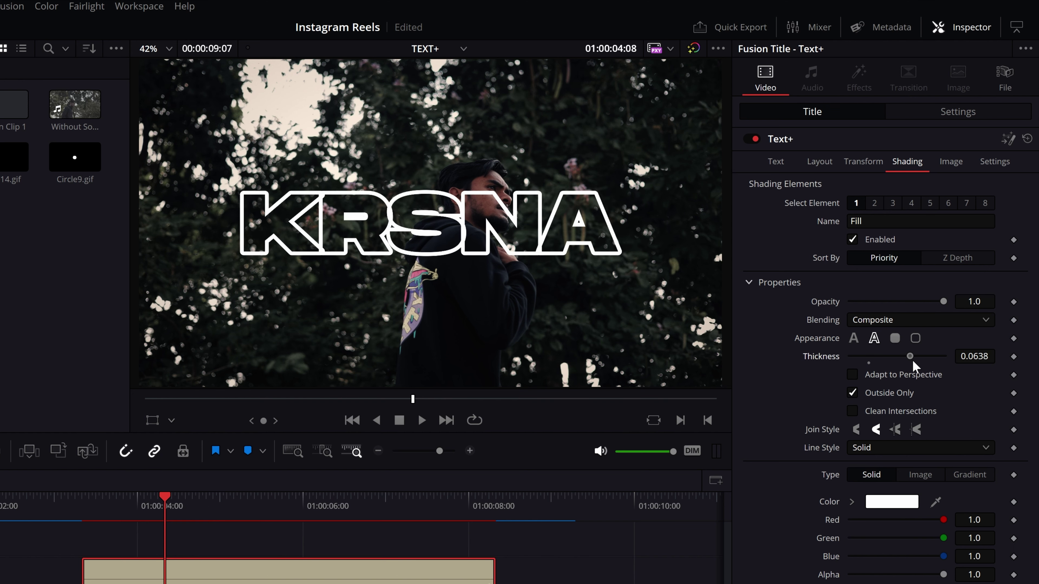
{"action": "left_click_drag", "start_coordinate": [911, 362], "coordinate": [870, 385]}
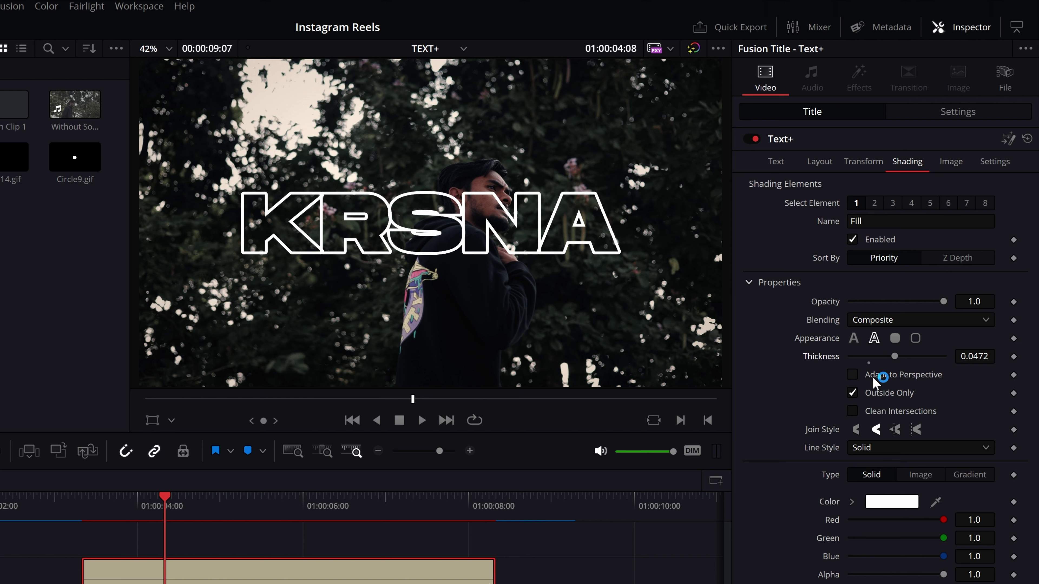
{"action": "left_click", "coordinate": [853, 394]}
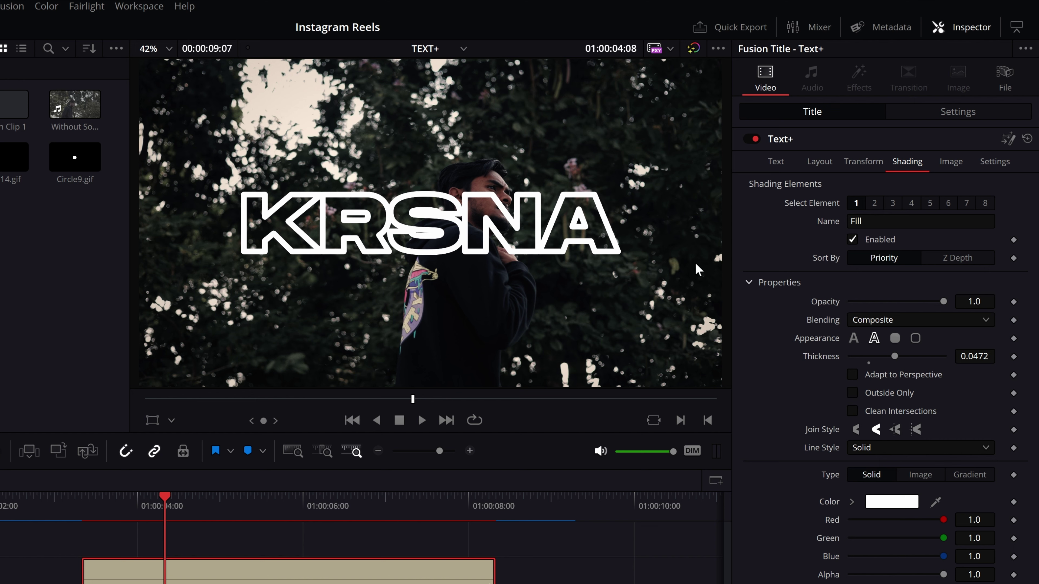
{"action": "mouse_move", "coordinate": [894, 356]}
{"action": "left_mouse_down"}
{"action": "mouse_move", "coordinate": [857, 357]}
{"action": "mouse_move", "coordinate": [885, 356]}
{"action": "left_mouse_up"}
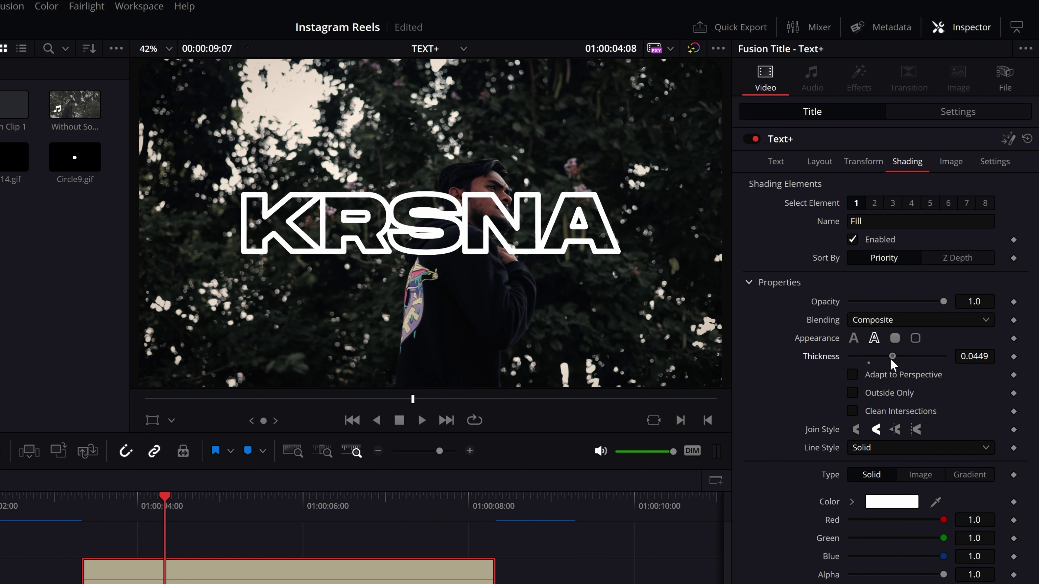
{"action": "left_click", "coordinate": [851, 394]}
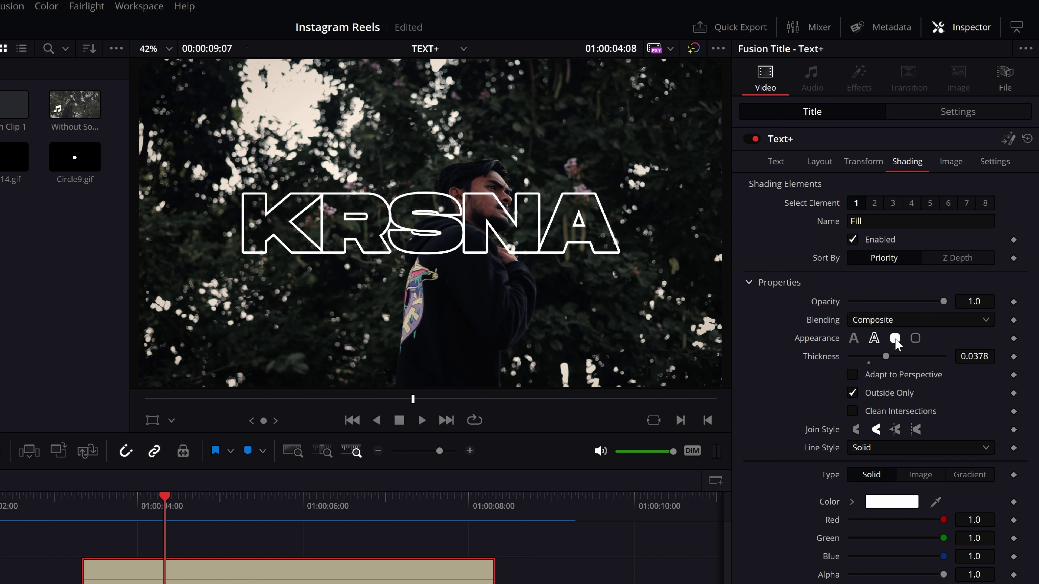
{"action": "left_click", "coordinate": [894, 339]}
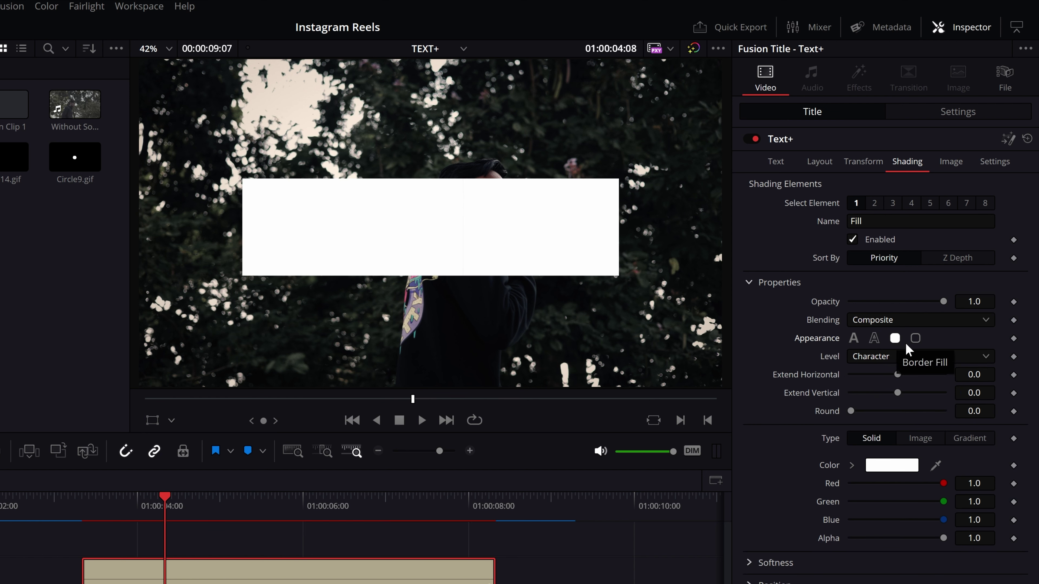
{"action": "left_click", "coordinate": [914, 339]}
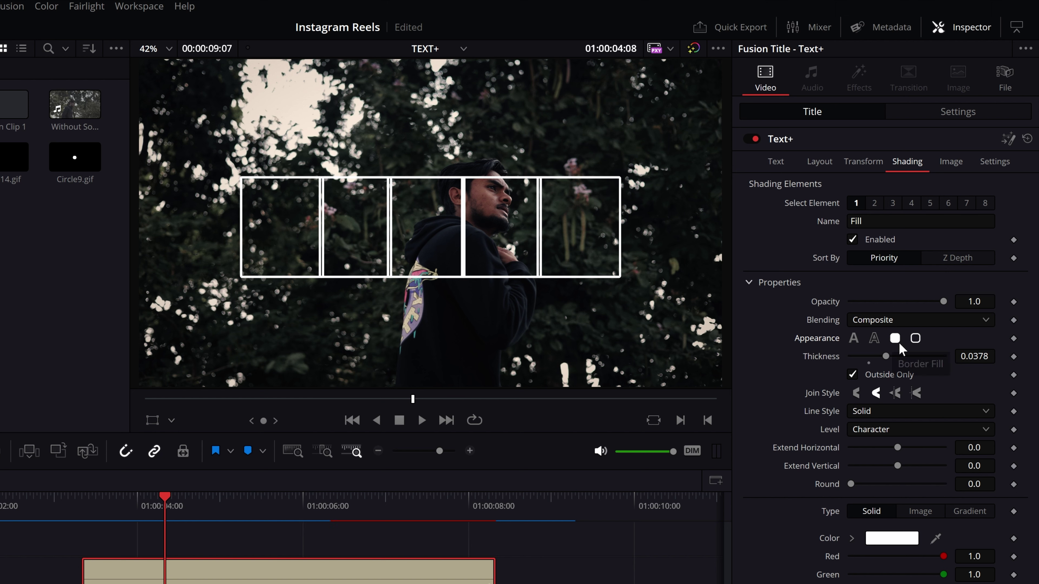
{"action": "left_click", "coordinate": [871, 341]}
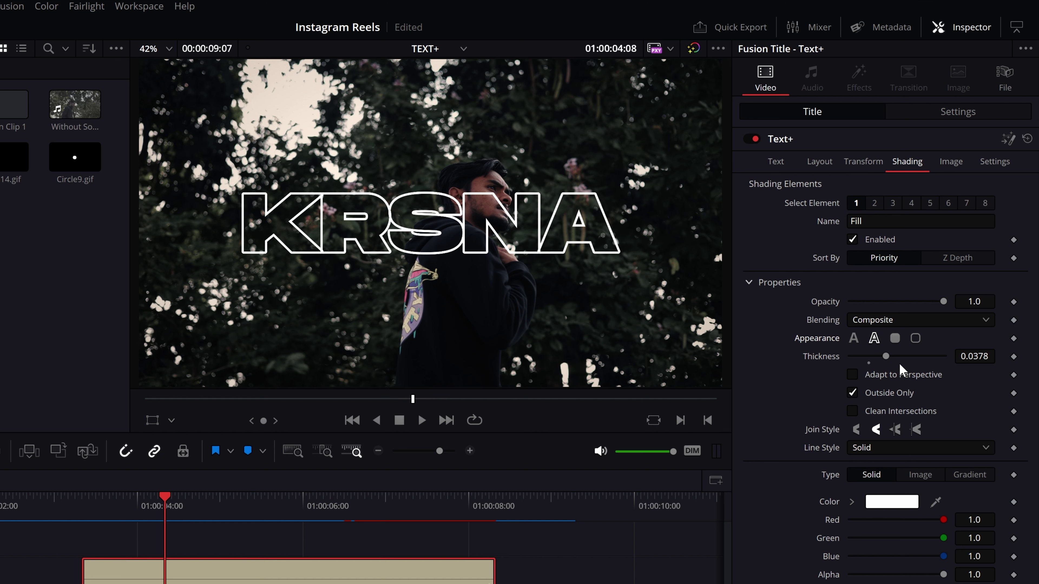
- Tick Adapt to Perspective, save, toggle Clean Intersections, and try Round join style
{"action": "left_click", "coordinate": [853, 375]}
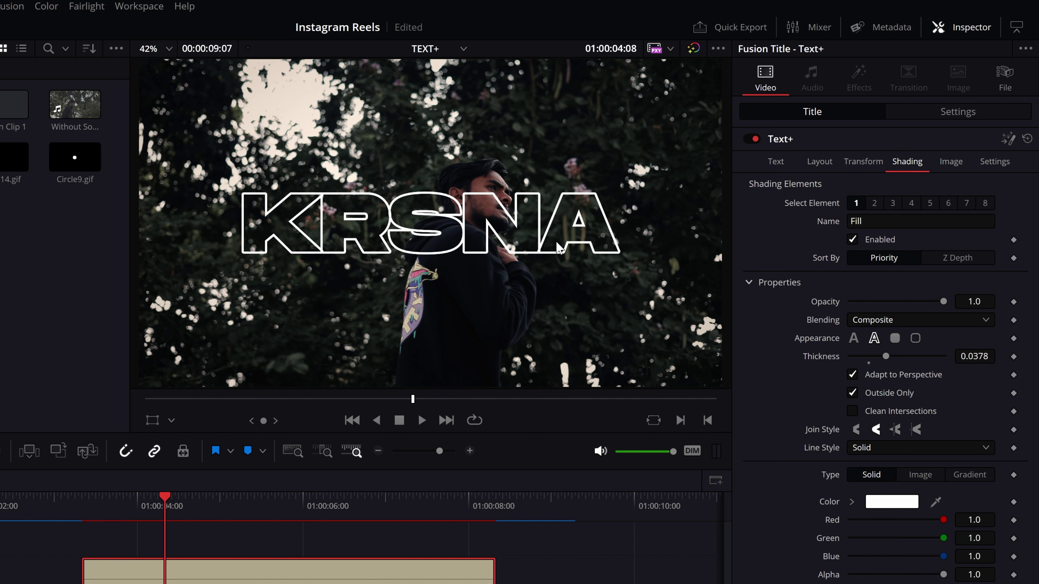
{"action": "key", "text": "ctrl+s"}
{"action": "left_click", "coordinate": [853, 411]}
{"action": "left_click", "coordinate": [877, 430]}
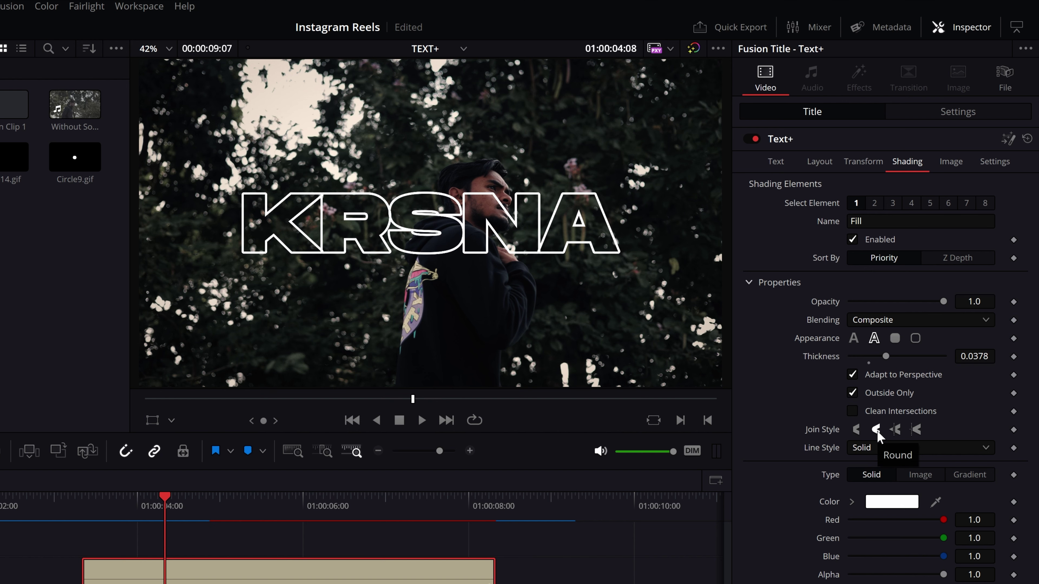
{"action": "scroll", "coordinate": [611, 137], "scroll_direction": "up", "scroll_amount": 3}
{"action": "scroll", "coordinate": [611, 137], "scroll_direction": "up", "scroll_amount": 3}
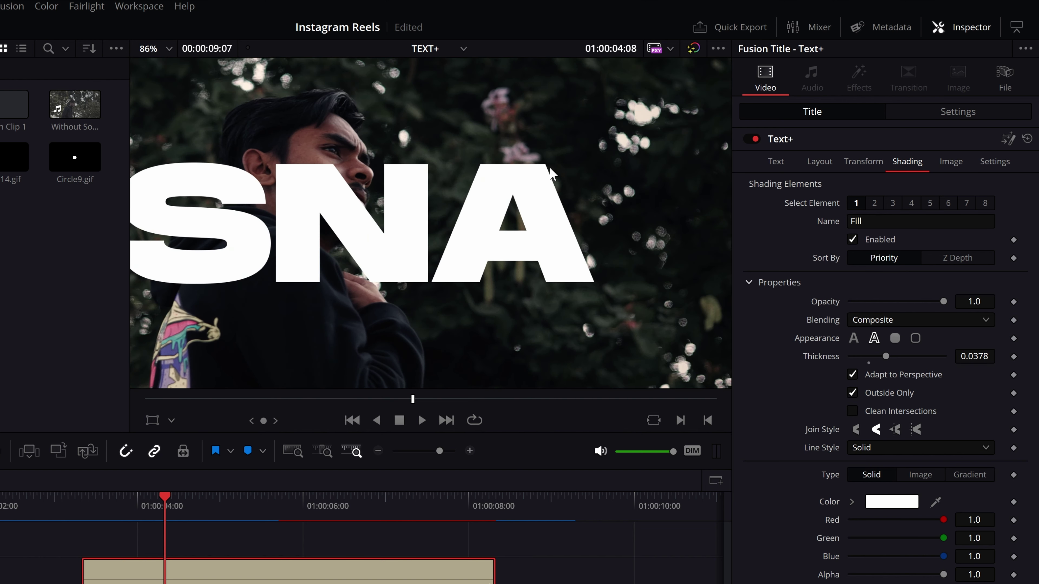
{"action": "scroll", "coordinate": [611, 137], "scroll_direction": "up", "scroll_amount": 2}
{"action": "left_click", "coordinate": [854, 338]}
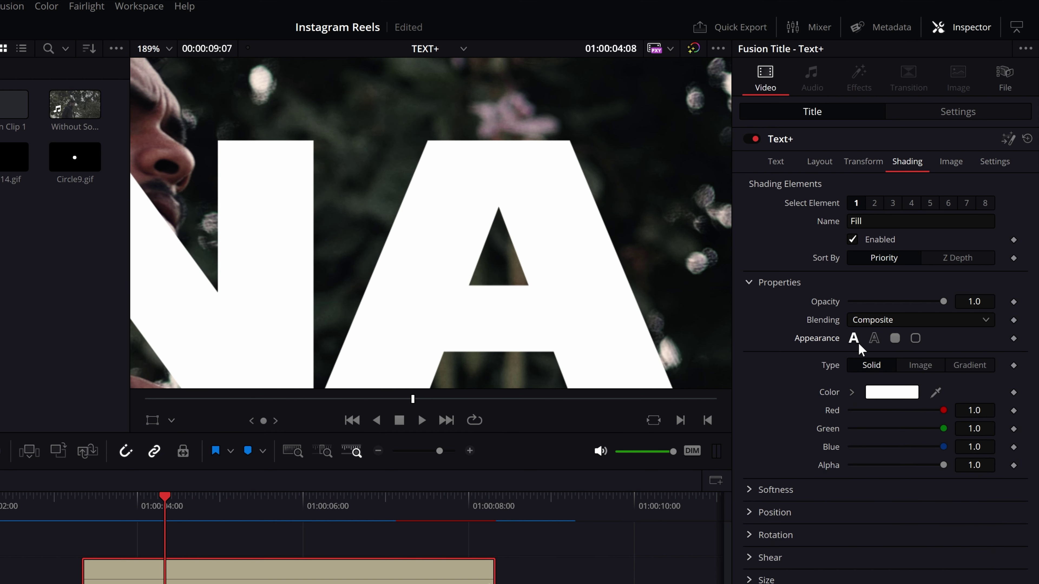
{"action": "left_click", "coordinate": [874, 337]}
{"action": "scroll", "coordinate": [587, 279], "scroll_direction": "up", "scroll_amount": 1}
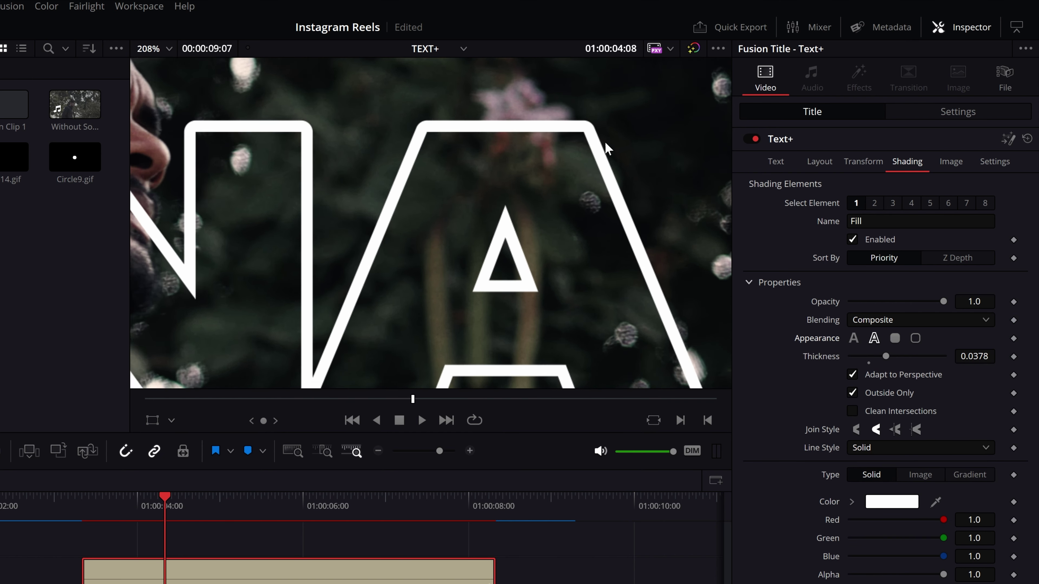
{"action": "scroll", "coordinate": [556, 136], "scroll_direction": "up", "scroll_amount": 1}
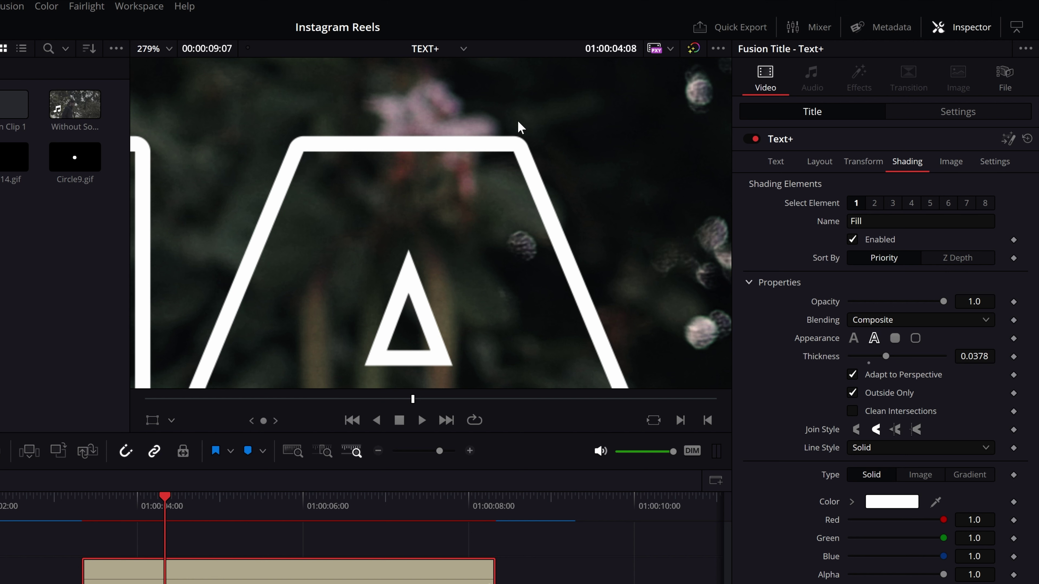
- Try Bevel, Miter and Clipped Miter join styles on the outline corners
{"action": "left_click", "coordinate": [856, 429]}
{"action": "scroll", "coordinate": [529, 128], "scroll_direction": "down", "scroll_amount": 3}
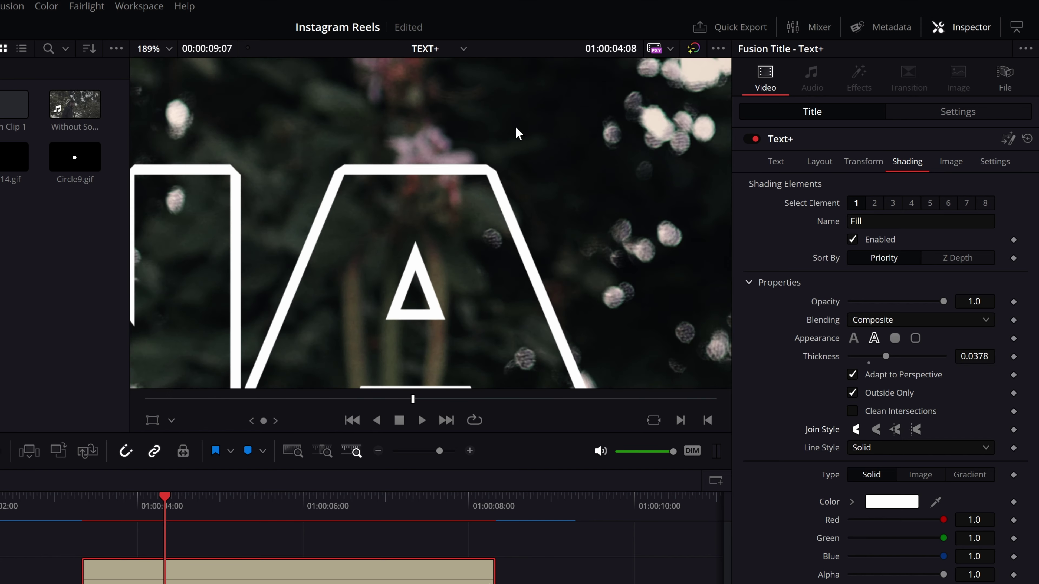
{"action": "scroll", "coordinate": [544, 158], "scroll_direction": "up", "scroll_amount": 2}
{"action": "scroll", "coordinate": [567, 187], "scroll_direction": "up", "scroll_amount": 1}
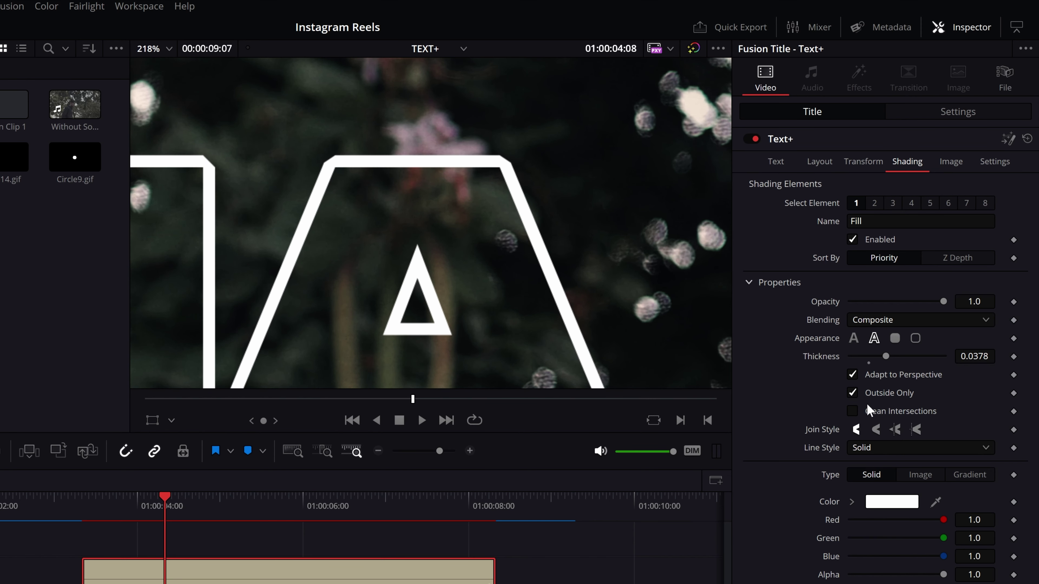
{"action": "left_click", "coordinate": [896, 430]}
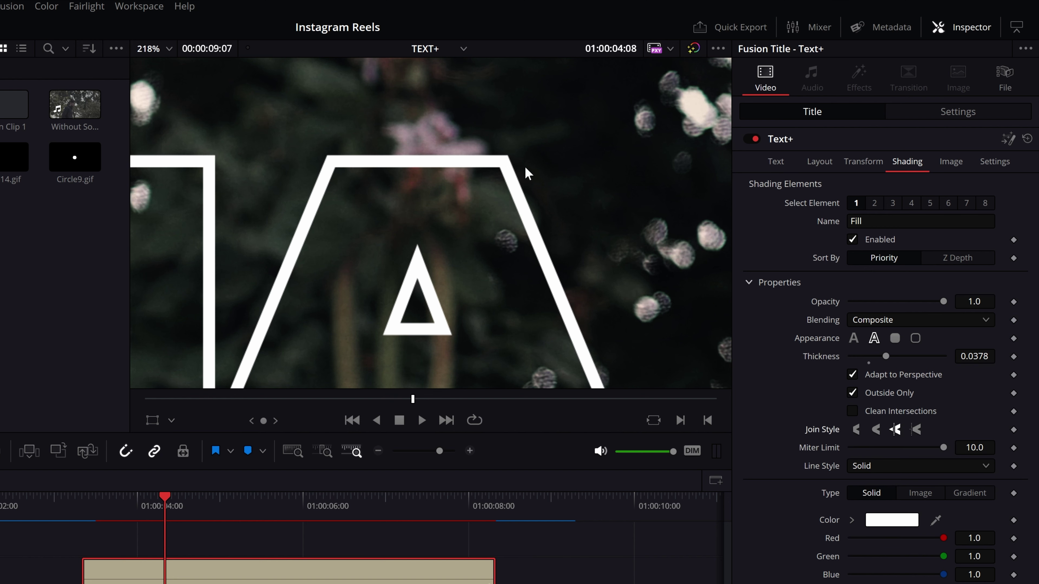
{"action": "scroll", "coordinate": [525, 169], "scroll_direction": "down", "scroll_amount": 3}
{"action": "scroll", "coordinate": [529, 170], "scroll_direction": "down", "scroll_amount": 2}
{"action": "scroll", "coordinate": [547, 169], "scroll_direction": "up", "scroll_amount": 2}
{"action": "scroll", "coordinate": [557, 163], "scroll_direction": "up", "scroll_amount": 1}
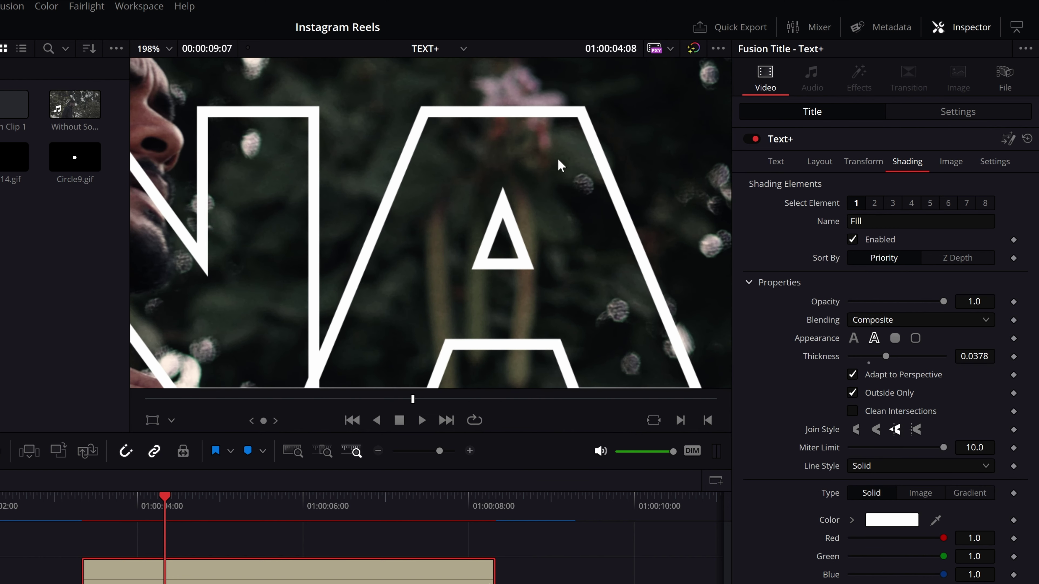
{"action": "scroll", "coordinate": [563, 169], "scroll_direction": "down", "scroll_amount": 3}
{"action": "scroll", "coordinate": [535, 192], "scroll_direction": "down", "scroll_amount": 2}
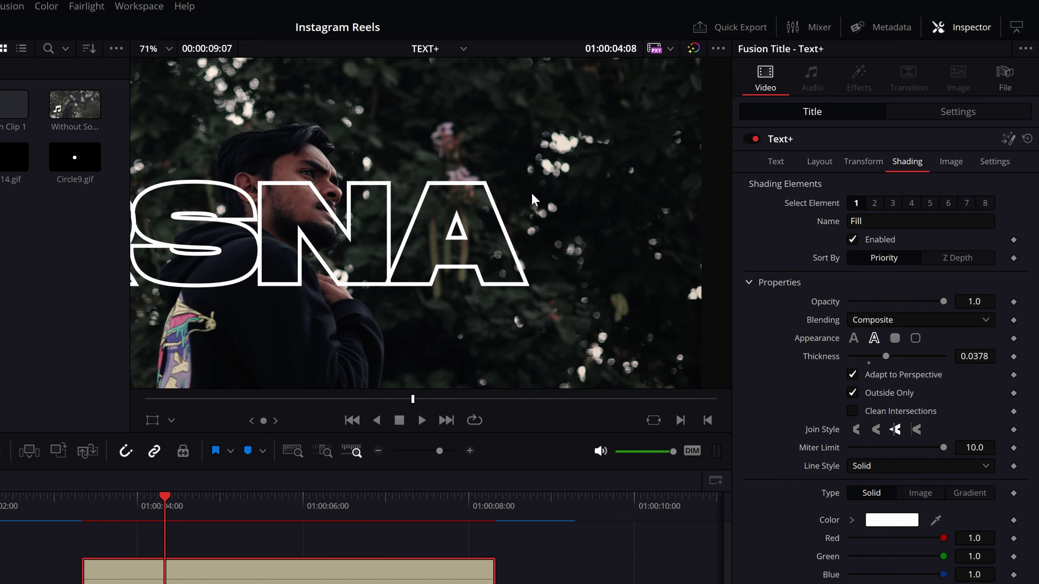
{"action": "scroll", "coordinate": [582, 225], "scroll_direction": "up", "scroll_amount": 2}
{"action": "left_click", "coordinate": [914, 429]}
{"action": "scroll", "coordinate": [505, 169], "scroll_direction": "up", "scroll_amount": 2}
{"action": "scroll", "coordinate": [552, 181], "scroll_direction": "up", "scroll_amount": 2}
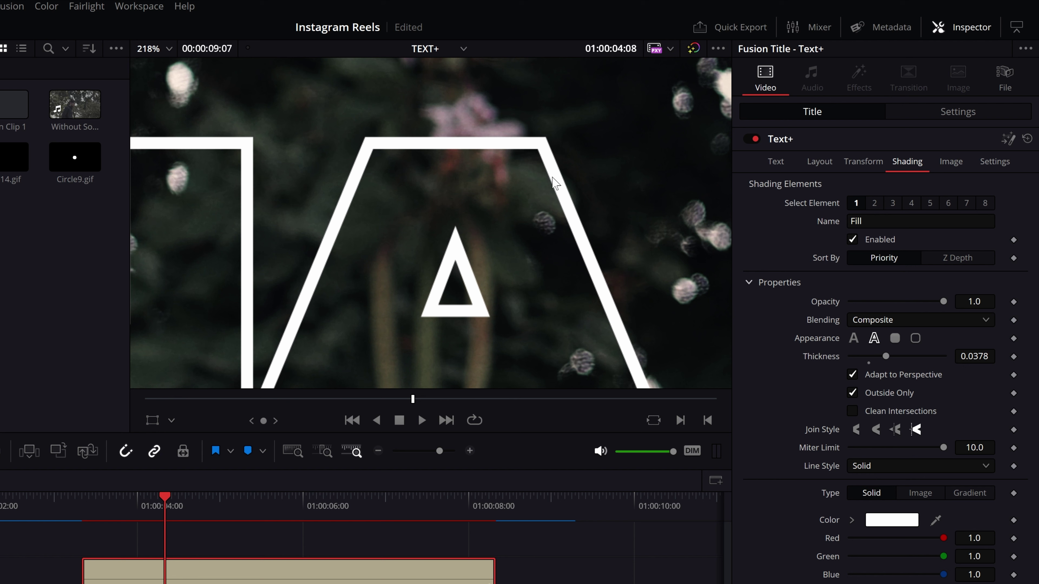
{"action": "left_click", "coordinate": [895, 430]}
{"action": "left_click", "coordinate": [899, 436]}
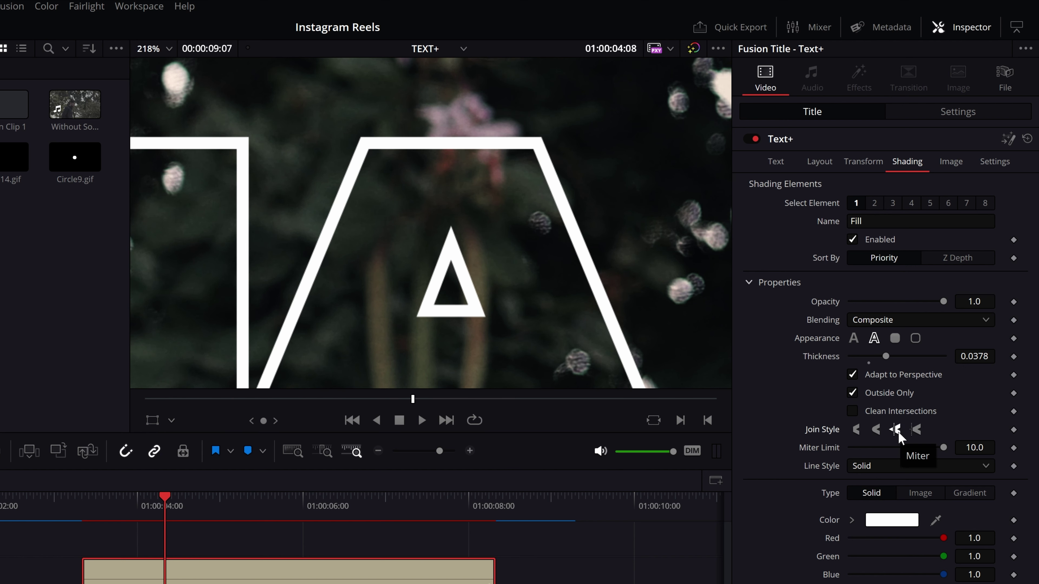
- Compare Clipped Miter and Round again, settling on Miter with miter limit 10.0
{"action": "left_click", "coordinate": [916, 430]}
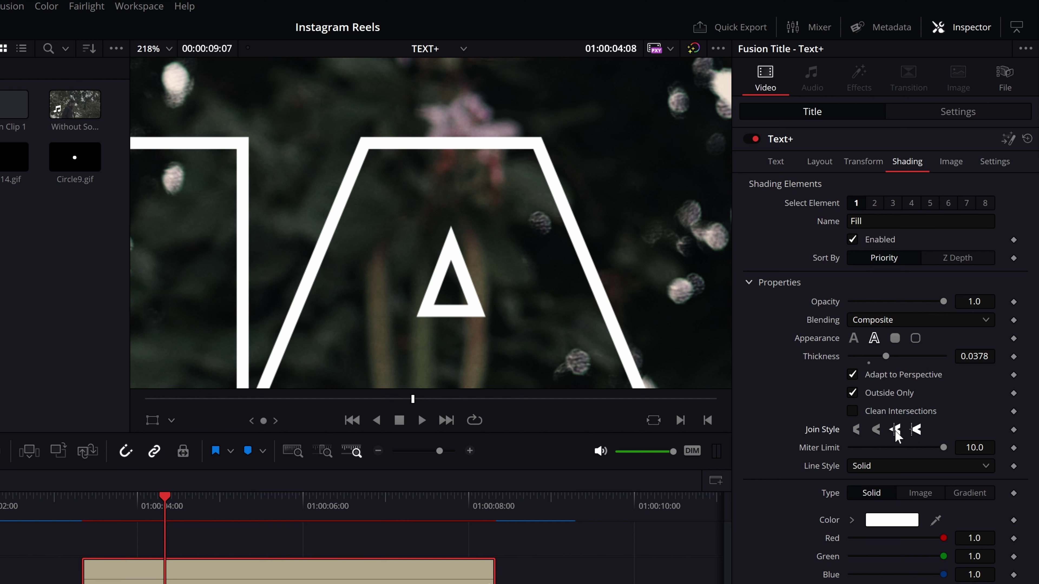
{"action": "scroll", "coordinate": [626, 169], "scroll_direction": "down", "scroll_amount": 2}
{"action": "scroll", "coordinate": [565, 184], "scroll_direction": "down", "scroll_amount": 2}
{"action": "scroll", "coordinate": [506, 200], "scroll_direction": "down", "scroll_amount": 1}
{"action": "scroll", "coordinate": [445, 233], "scroll_direction": "down", "scroll_amount": 1}
{"action": "scroll", "coordinate": [445, 234], "scroll_direction": "up", "scroll_amount": 1}
{"action": "scroll", "coordinate": [531, 205], "scroll_direction": "up", "scroll_amount": 3}
{"action": "scroll", "coordinate": [556, 192], "scroll_direction": "up", "scroll_amount": 2}
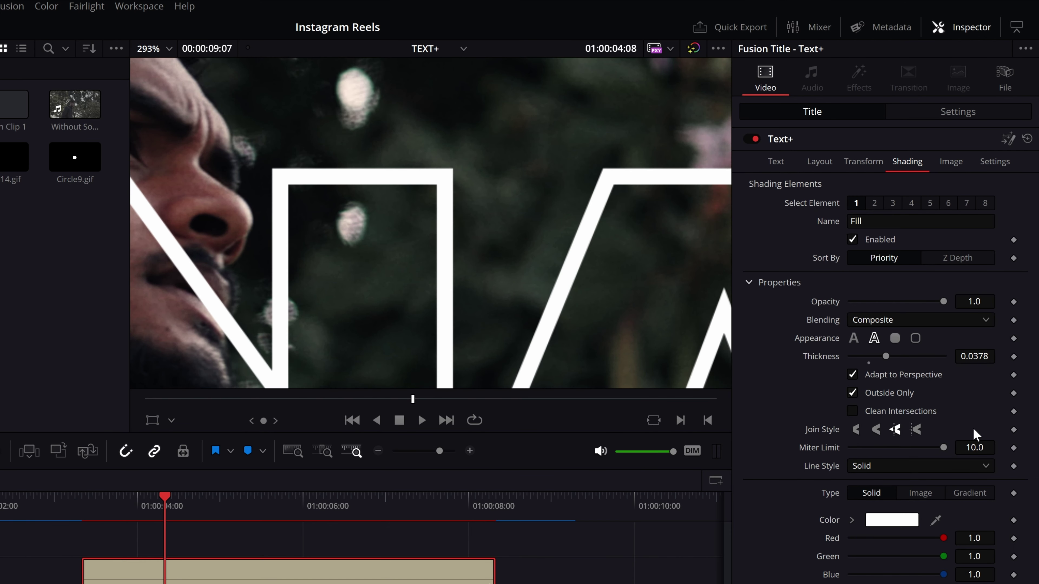
{"action": "left_click", "coordinate": [878, 434]}
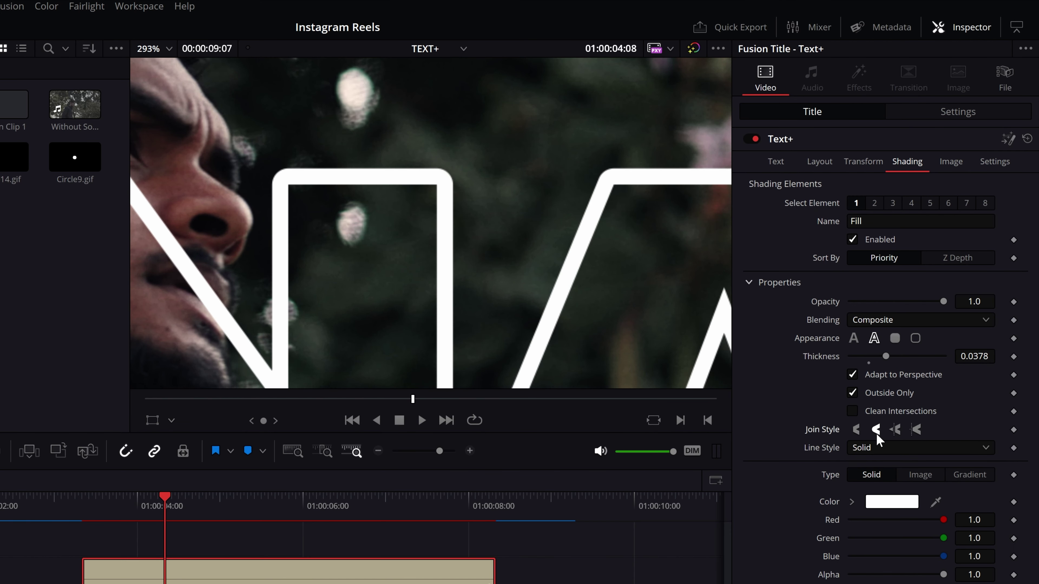
{"action": "left_click", "coordinate": [895, 432]}
{"action": "scroll", "coordinate": [548, 250], "scroll_direction": "down", "scroll_amount": 5}
{"action": "scroll", "coordinate": [531, 256], "scroll_direction": "down", "scroll_amount": 1}
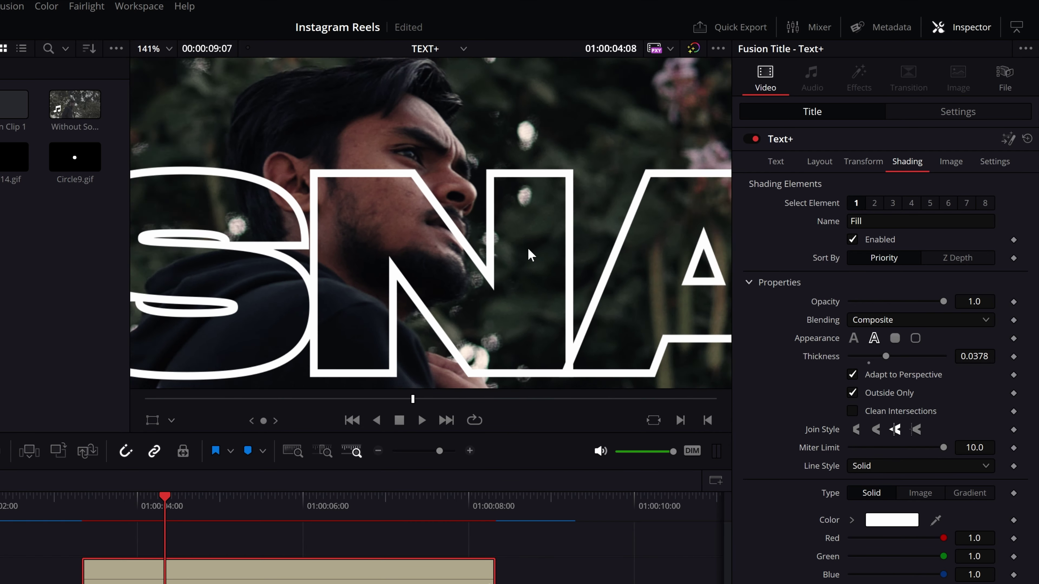
{"action": "scroll", "coordinate": [531, 256], "scroll_direction": "down", "scroll_amount": 2}
{"action": "scroll", "coordinate": [530, 256], "scroll_direction": "down", "scroll_amount": 2}
{"action": "scroll", "coordinate": [564, 254], "scroll_direction": "down", "scroll_amount": 1}
{"action": "scroll", "coordinate": [601, 251], "scroll_direction": "down", "scroll_amount": 1}
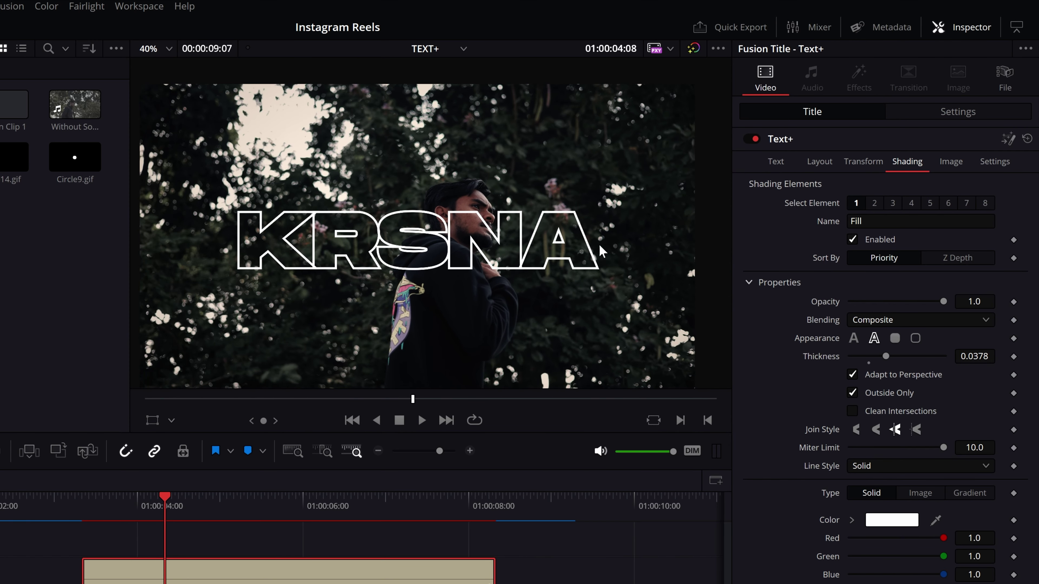
{"action": "scroll", "coordinate": [573, 246], "scroll_direction": "up", "scroll_amount": 4}
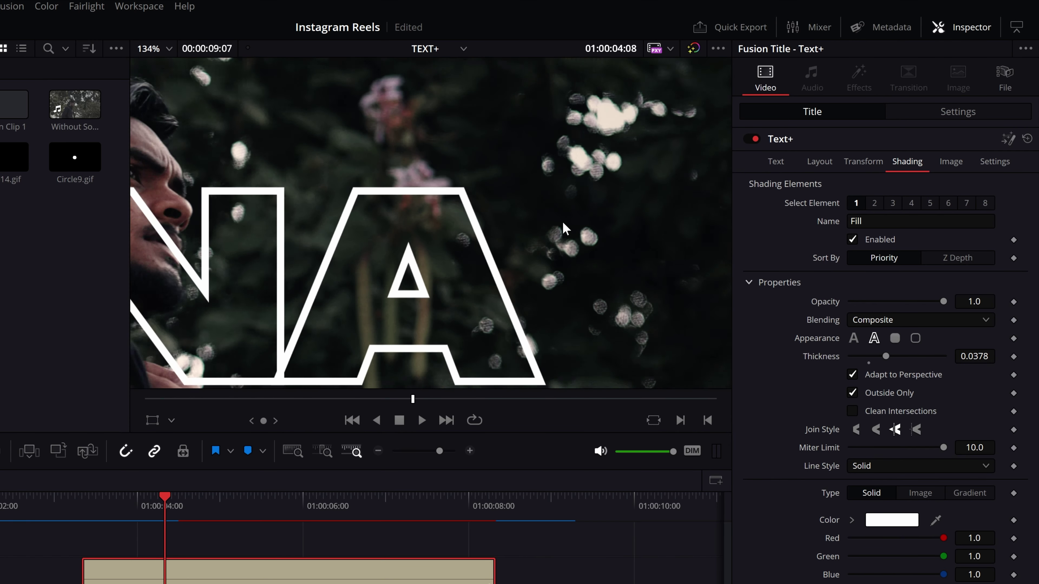
{"action": "scroll", "coordinate": [573, 246], "scroll_direction": "down", "scroll_amount": 1}
{"action": "scroll", "coordinate": [574, 247], "scroll_direction": "up", "scroll_amount": 1}
{"action": "scroll", "coordinate": [531, 221], "scroll_direction": "up", "scroll_amount": 3}
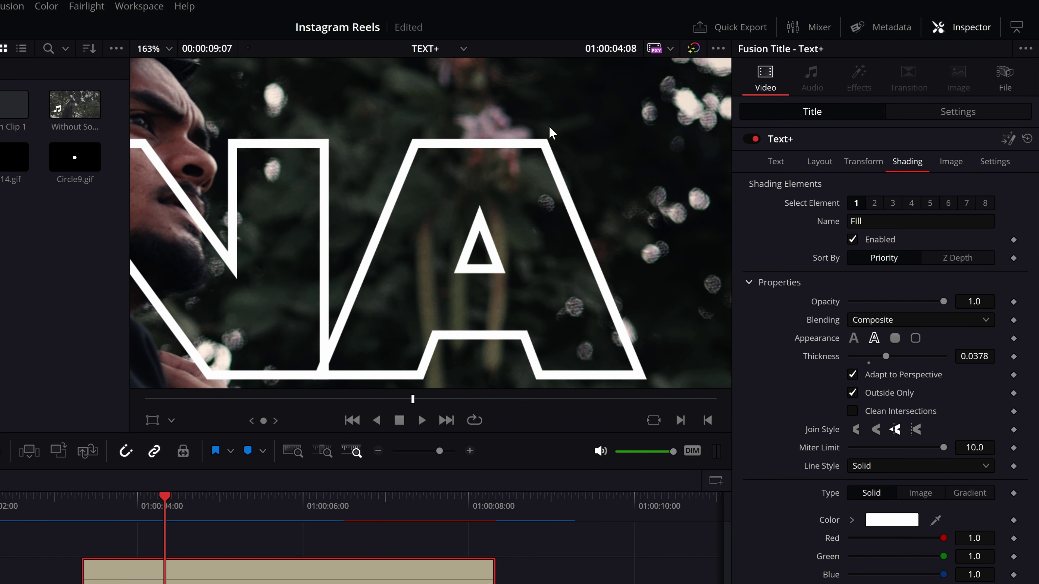
{"action": "left_click_drag", "start_coordinate": [629, 283], "coordinate": [566, 239]}
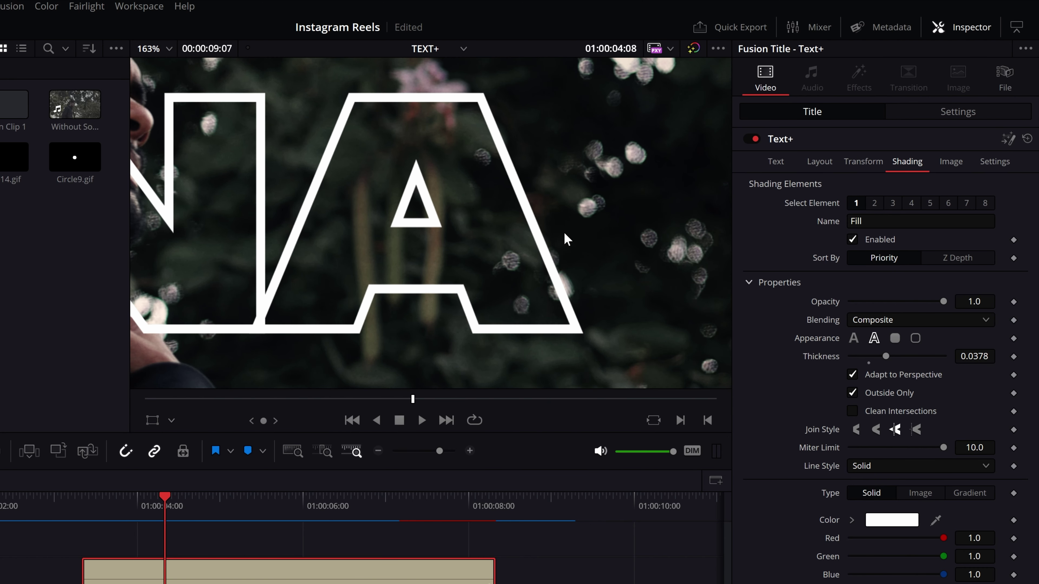
- Try dashed then dotted outline styles, thinning the outline to 0.0331
{"action": "left_click", "coordinate": [874, 468]}
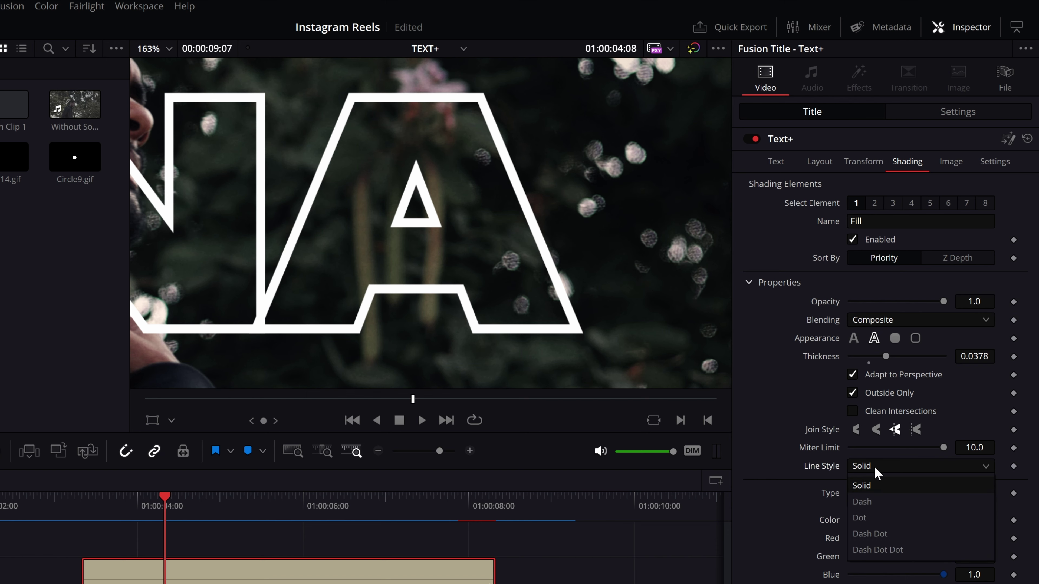
{"action": "left_click", "coordinate": [862, 501]}
{"action": "scroll", "coordinate": [587, 247], "scroll_direction": "down", "scroll_amount": 6}
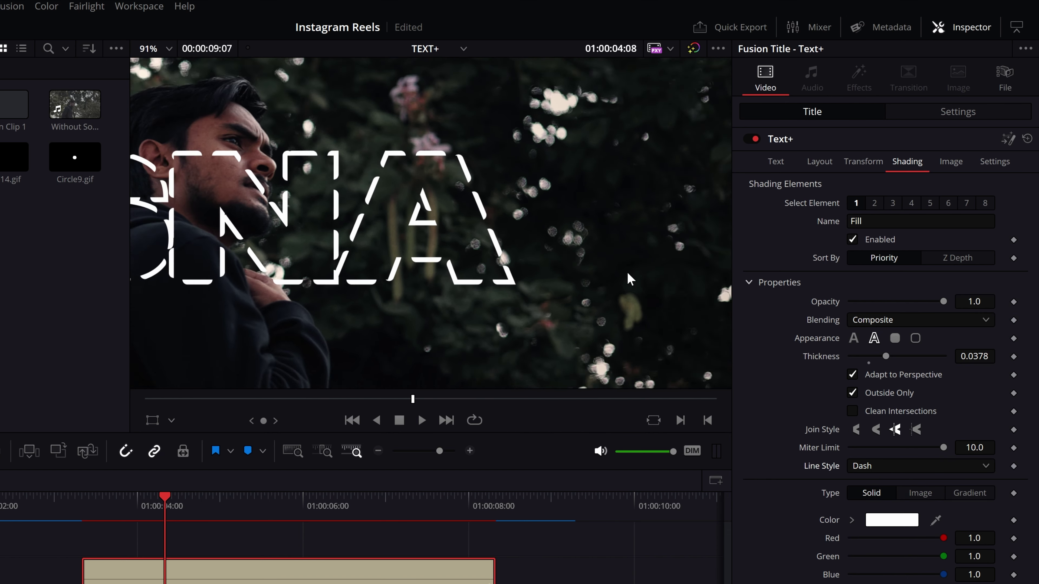
{"action": "scroll", "coordinate": [587, 247], "scroll_direction": "down", "scroll_amount": 2}
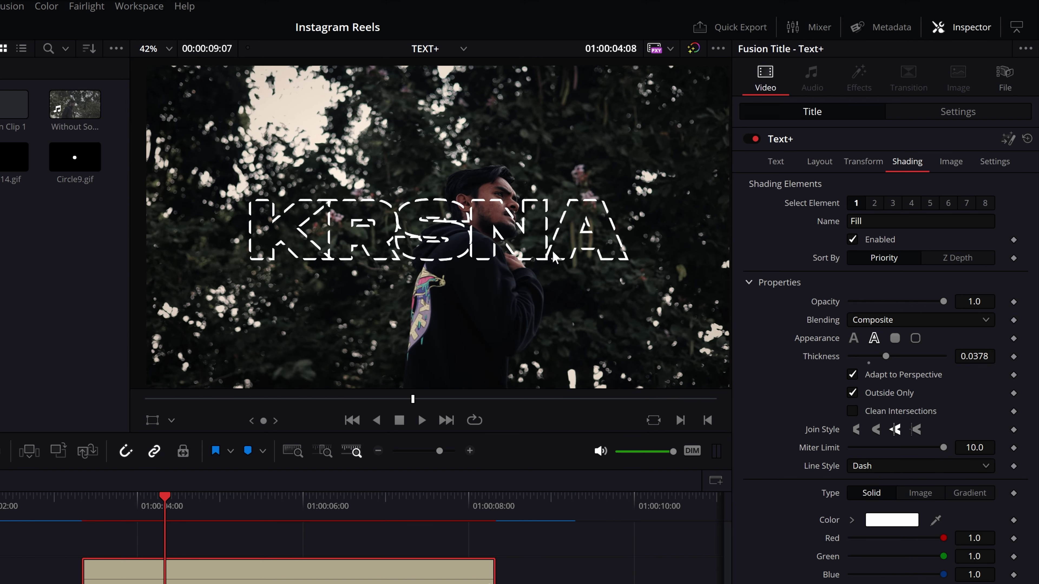
{"action": "mouse_move", "coordinate": [886, 356]}
{"action": "left_mouse_down"}
{"action": "mouse_move", "coordinate": [856, 358]}
{"action": "mouse_move", "coordinate": [929, 363]}
{"action": "left_mouse_up"}
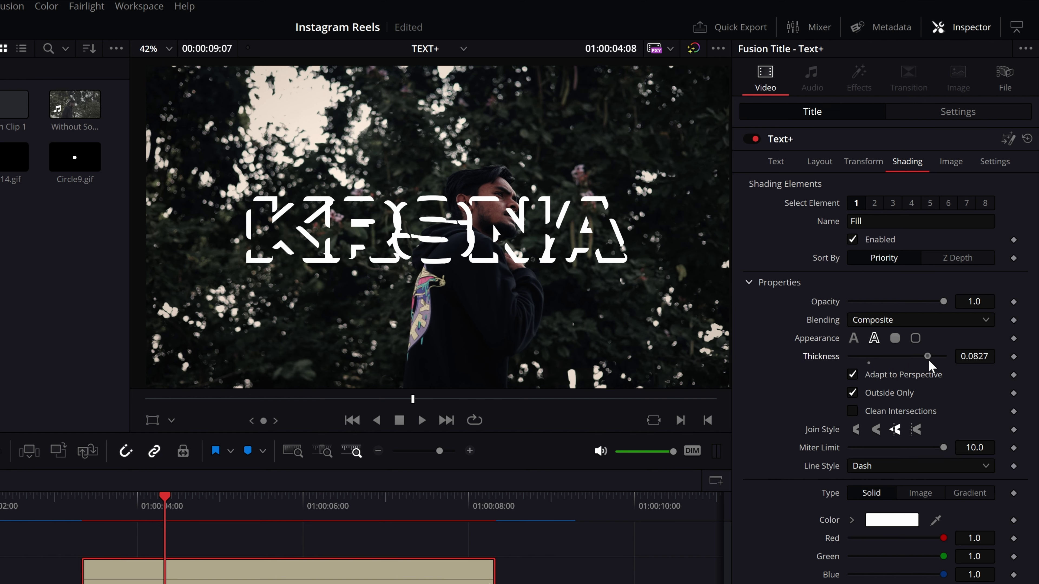
{"action": "left_click_drag", "start_coordinate": [929, 363], "coordinate": [884, 361]}
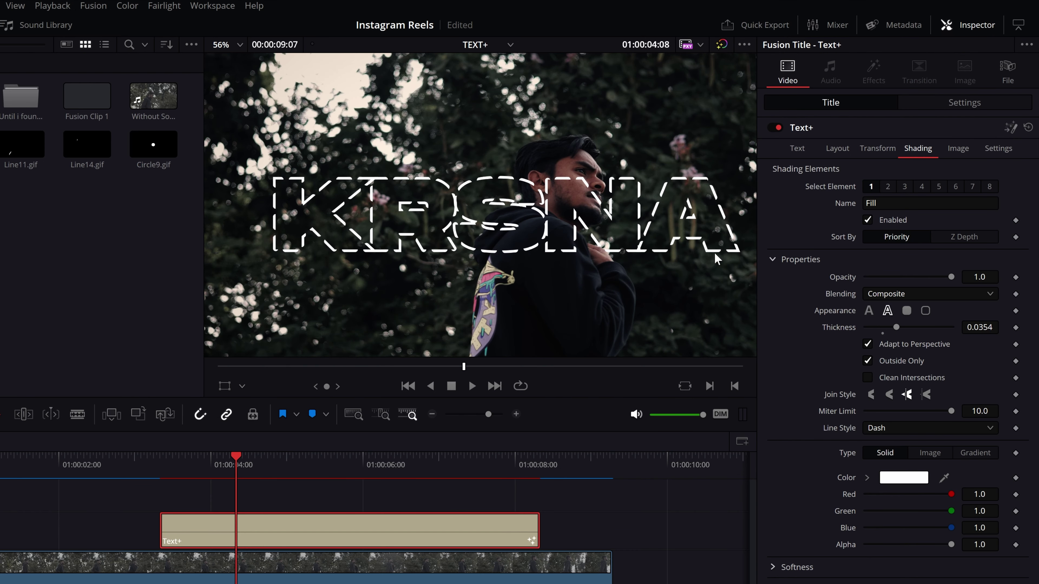
{"action": "left_click", "coordinate": [898, 429]}
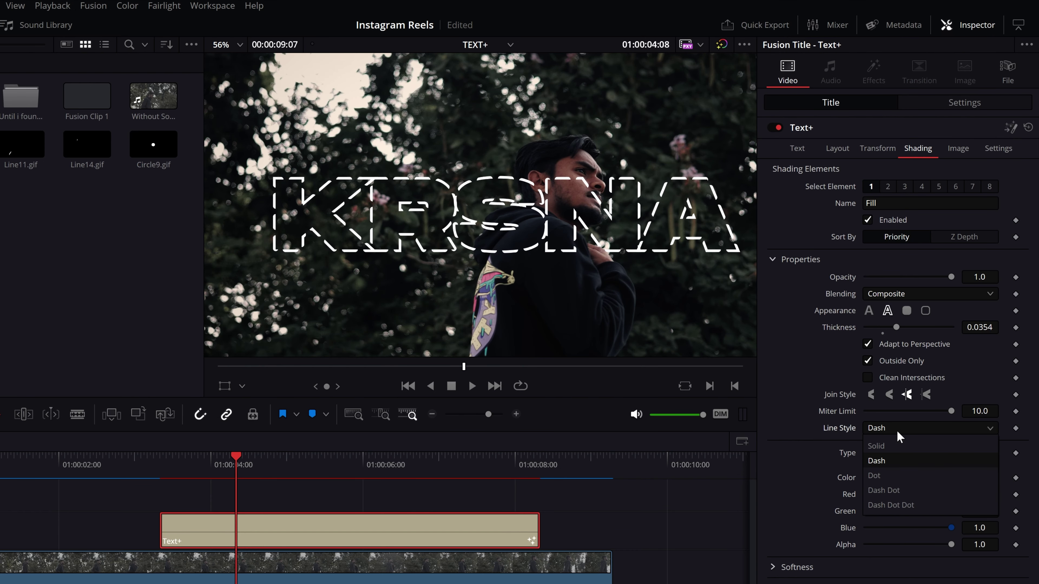
{"action": "left_click", "coordinate": [895, 477]}
{"action": "mouse_move", "coordinate": [896, 327]}
{"action": "left_mouse_down"}
{"action": "mouse_move", "coordinate": [875, 327]}
{"action": "mouse_move", "coordinate": [893, 331]}
{"action": "left_mouse_up"}
- Set the outline line style to Dash Dot
{"action": "left_click", "coordinate": [904, 429]}
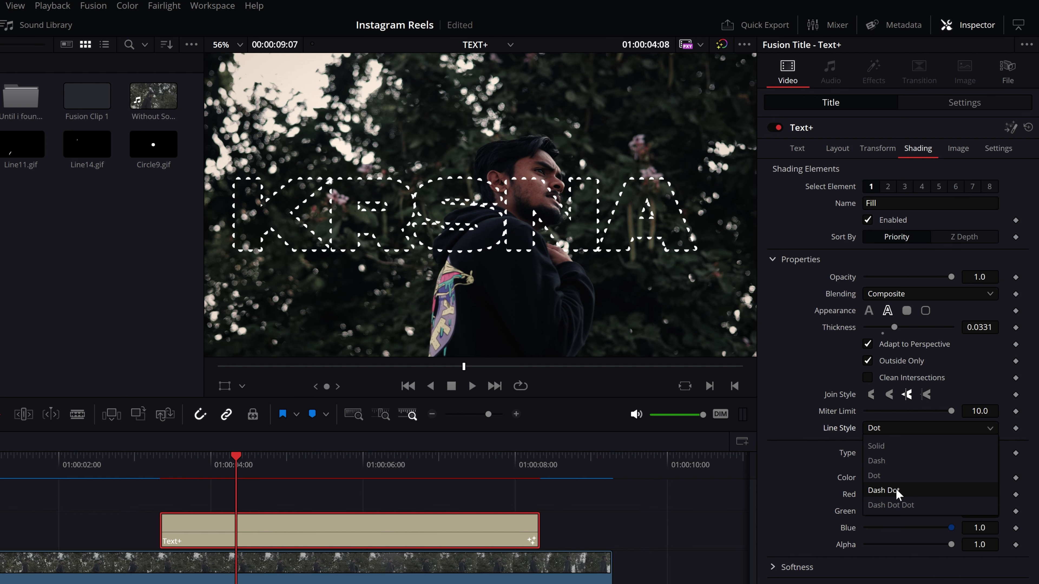
{"action": "left_click", "coordinate": [896, 493]}
{"action": "scroll", "coordinate": [362, 240], "scroll_direction": "up", "scroll_amount": 4}
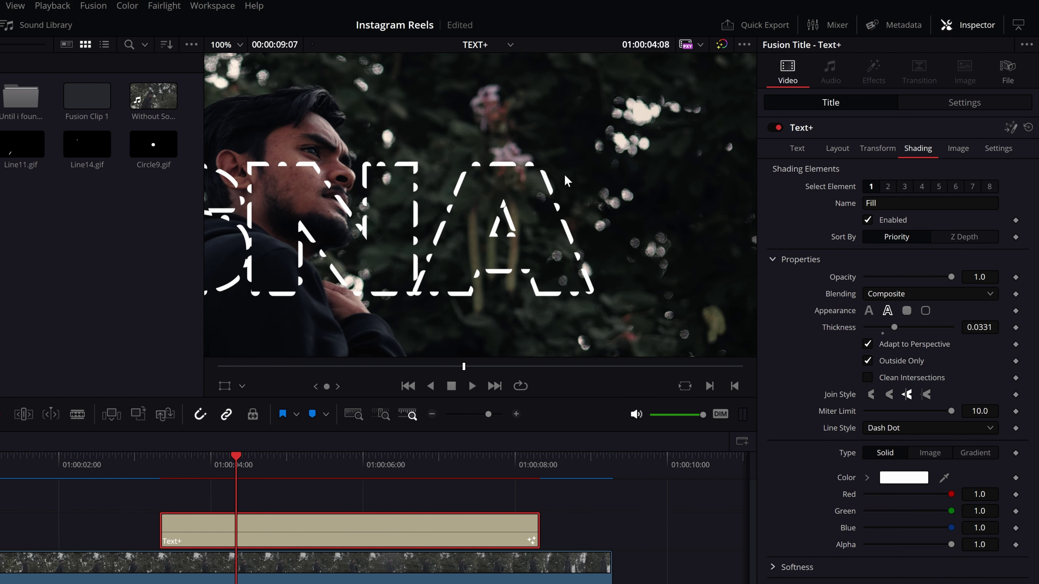
{"action": "scroll", "coordinate": [511, 213], "scroll_direction": "down", "scroll_amount": 1}
{"action": "scroll", "coordinate": [483, 196], "scroll_direction": "down", "scroll_amount": 2}
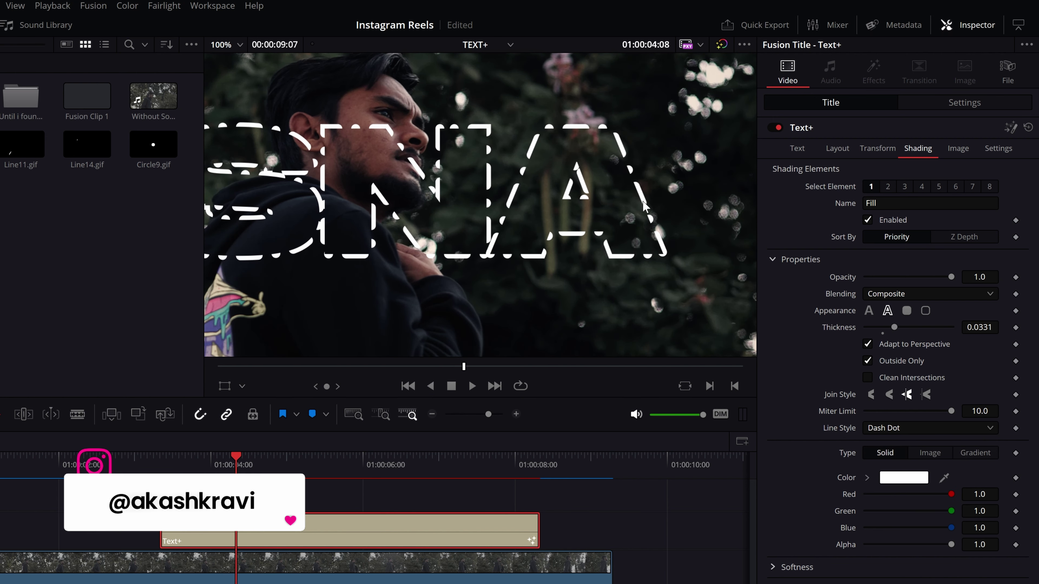
{"action": "scroll", "coordinate": [483, 195], "scroll_direction": "down", "scroll_amount": 2}
{"action": "scroll", "coordinate": [483, 195], "scroll_direction": "up", "scroll_amount": 1}
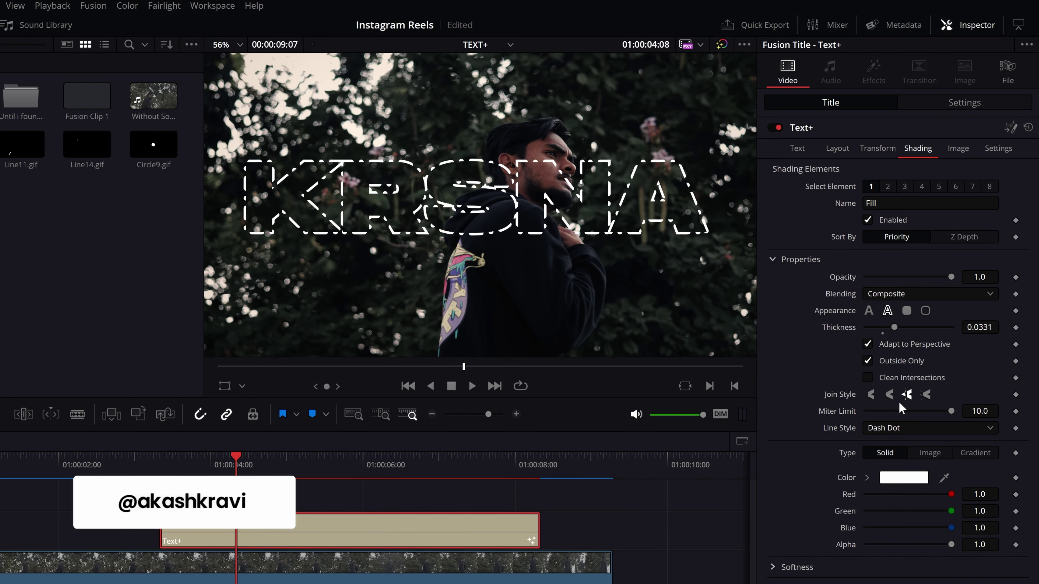
- Try Dash Dot Dot, then return the outline to a Solid line style
{"action": "left_click", "coordinate": [889, 429]}
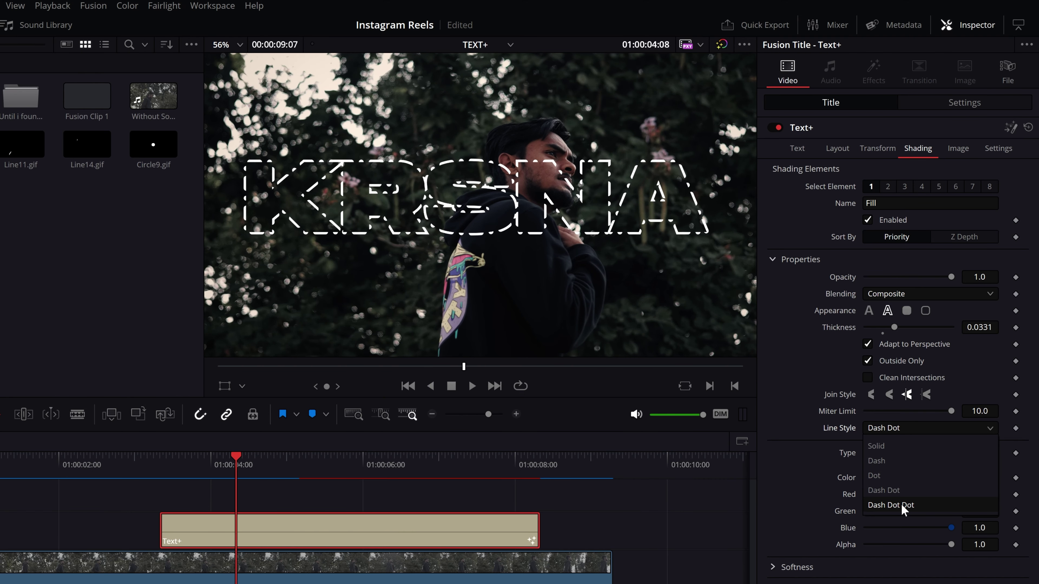
{"action": "left_click", "coordinate": [890, 505]}
{"action": "scroll", "coordinate": [462, 110], "scroll_direction": "up", "scroll_amount": 1}
{"action": "scroll", "coordinate": [564, 180], "scroll_direction": "up", "scroll_amount": 1}
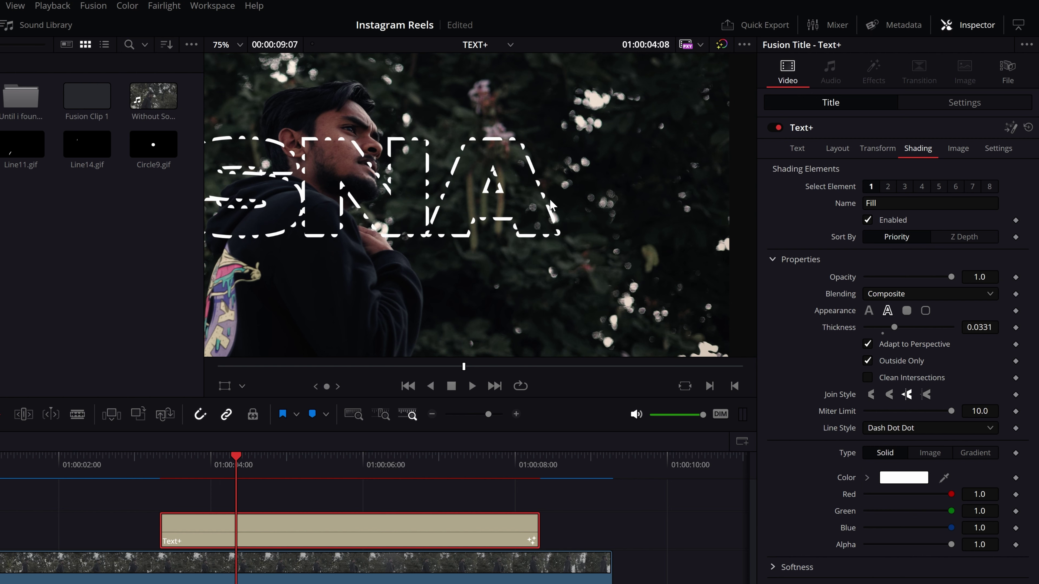
{"action": "scroll", "coordinate": [562, 204], "scroll_direction": "down", "scroll_amount": 3}
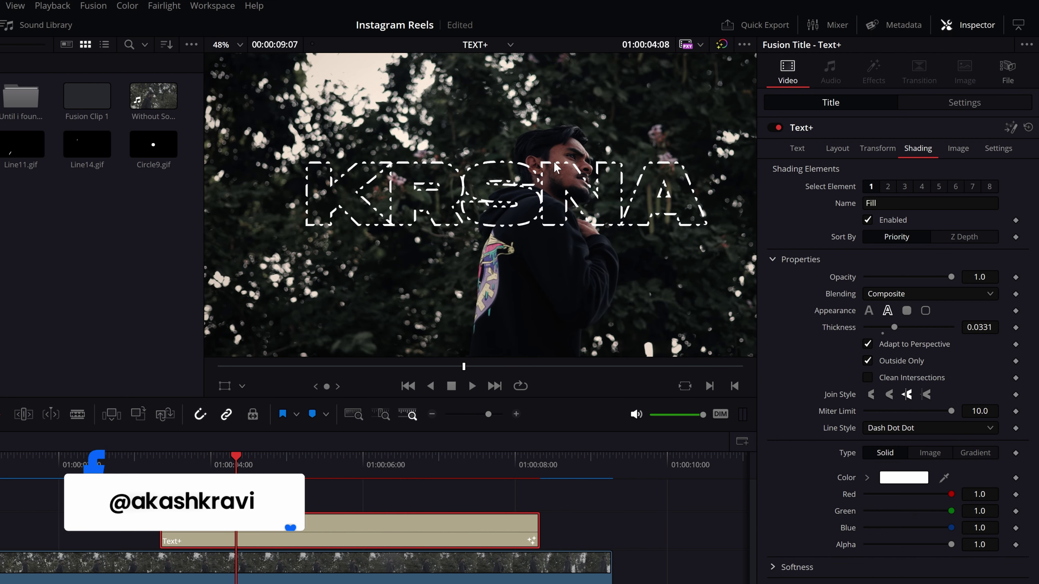
{"action": "scroll", "coordinate": [555, 167], "scroll_direction": "down", "scroll_amount": 1}
{"action": "left_click", "coordinate": [890, 428]}
{"action": "left_click", "coordinate": [884, 446]}
{"action": "scroll", "coordinate": [627, 197], "scroll_direction": "down", "scroll_amount": 1}
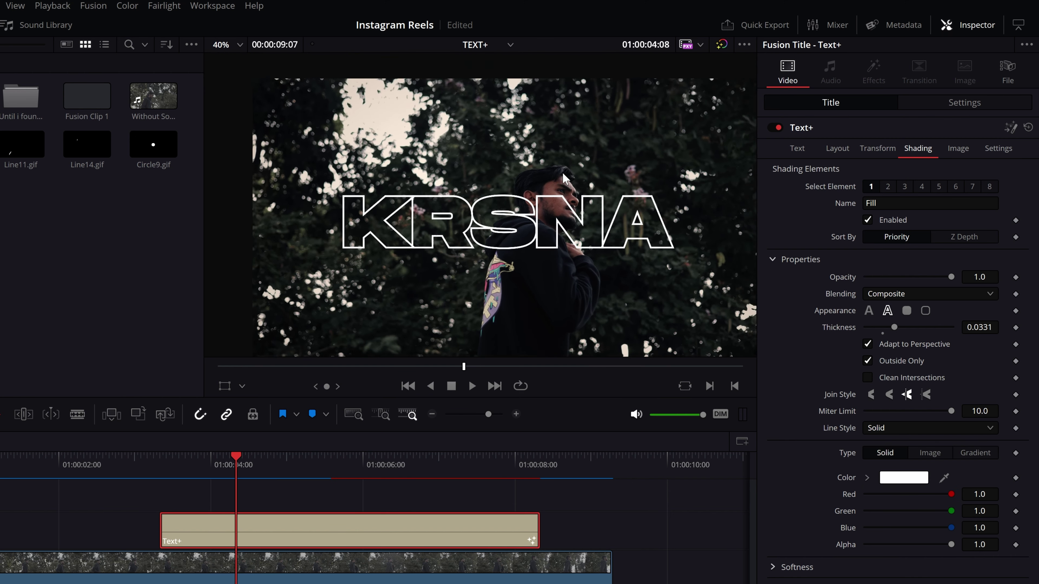
- Switch the element to Text Fill appearance and open its #ffffff colour chooser
{"action": "left_click", "coordinate": [868, 312]}
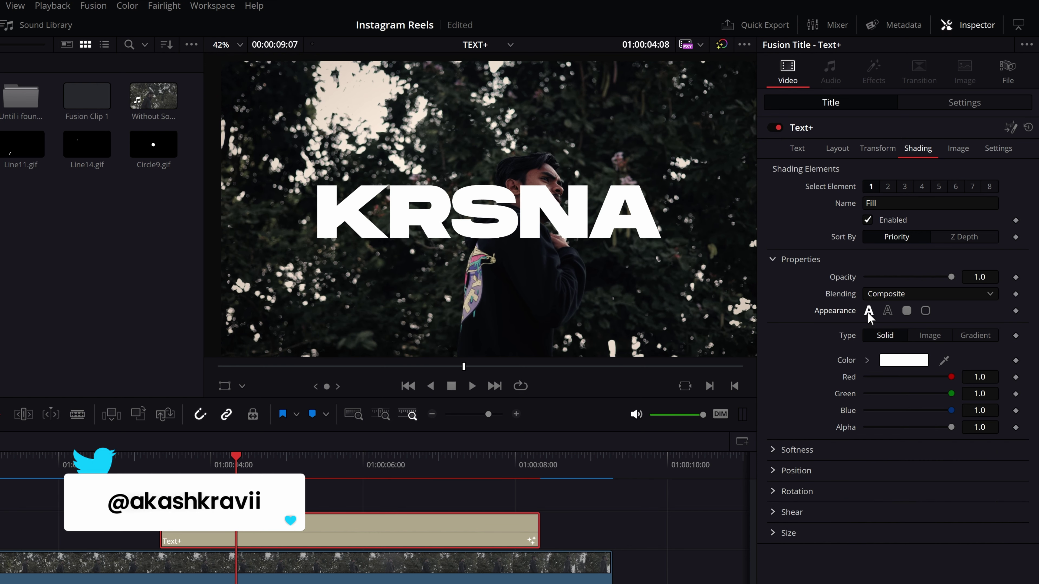
{"action": "scroll", "coordinate": [521, 183], "scroll_direction": "down", "scroll_amount": 2}
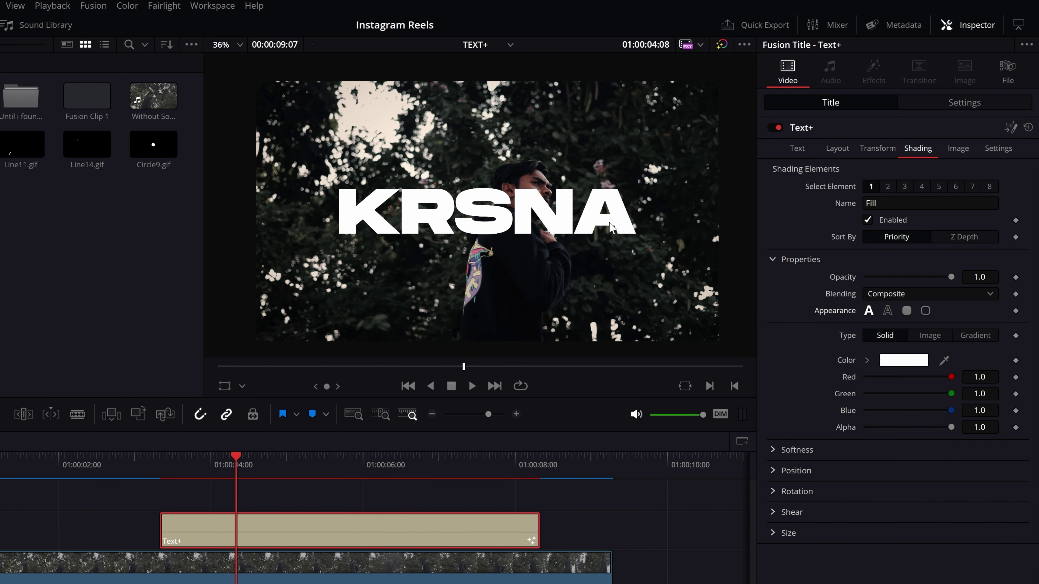
{"action": "scroll", "coordinate": [674, 270], "scroll_direction": "up", "scroll_amount": 1}
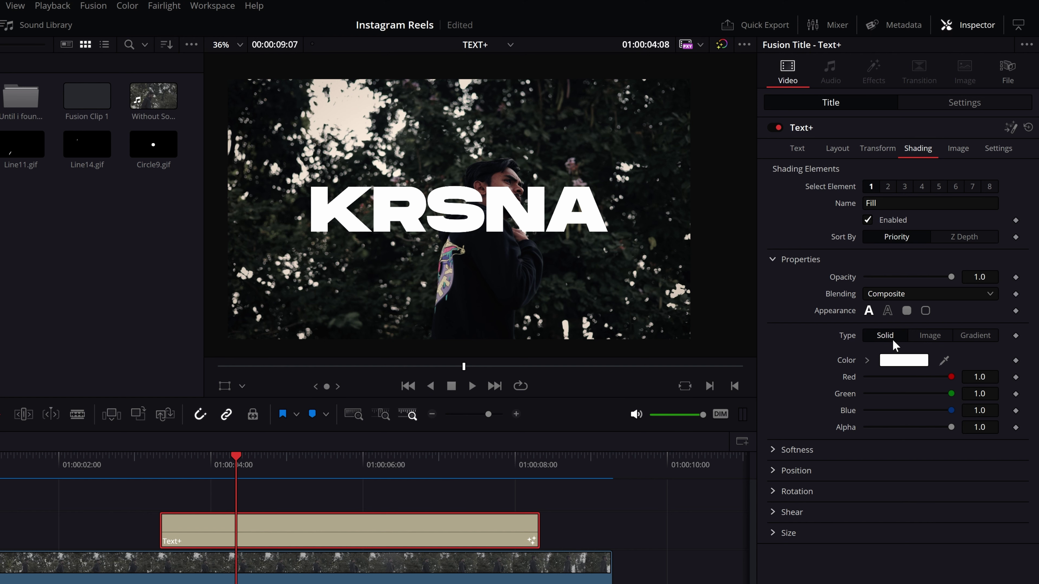
{"action": "scroll", "coordinate": [531, 204], "scroll_direction": "up", "scroll_amount": 3}
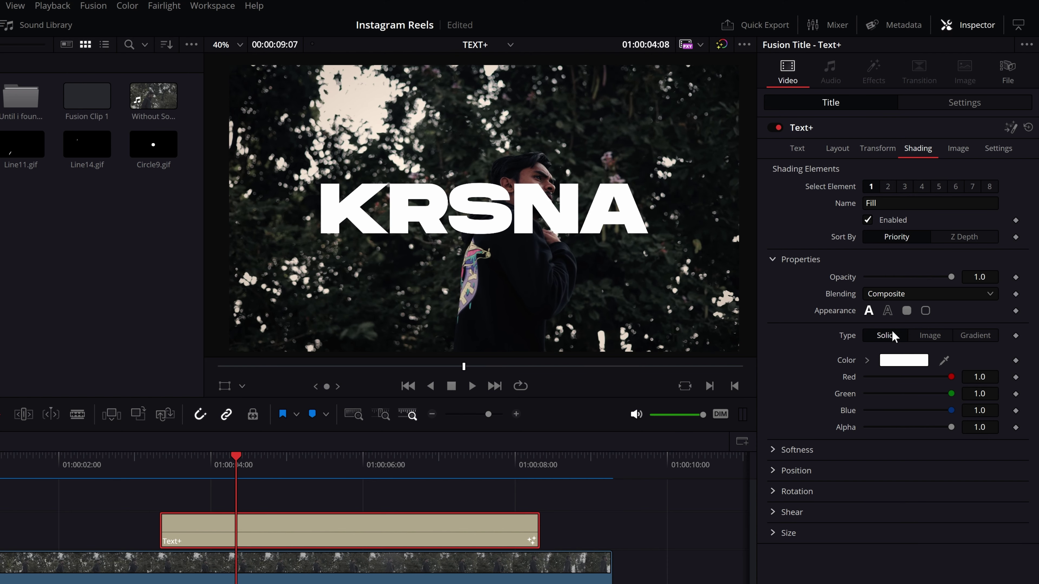
{"action": "left_click", "coordinate": [903, 360]}
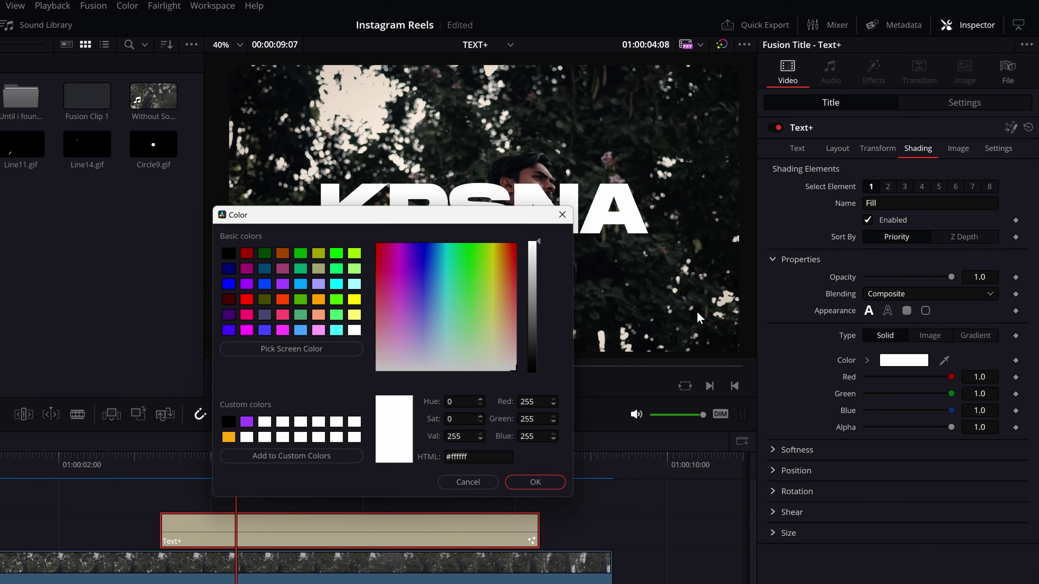
- Test pink, blue, red and orange KRSNA fill colours in the inline picker, returning to white
{"action": "left_click_drag", "start_coordinate": [494, 213], "coordinate": [482, 168]}
{"action": "left_click", "coordinate": [559, 443]}
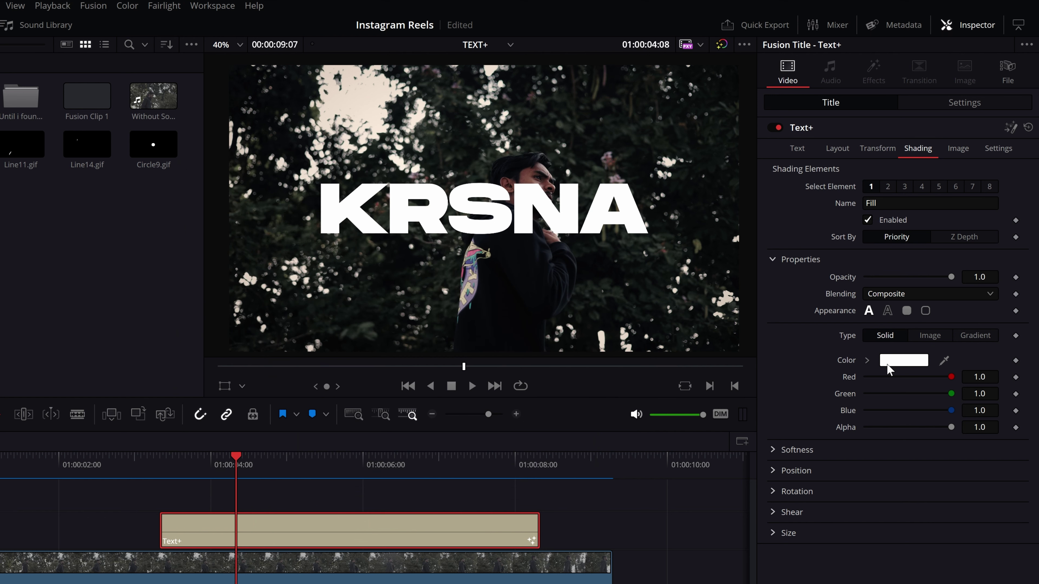
{"action": "left_click", "coordinate": [866, 361]}
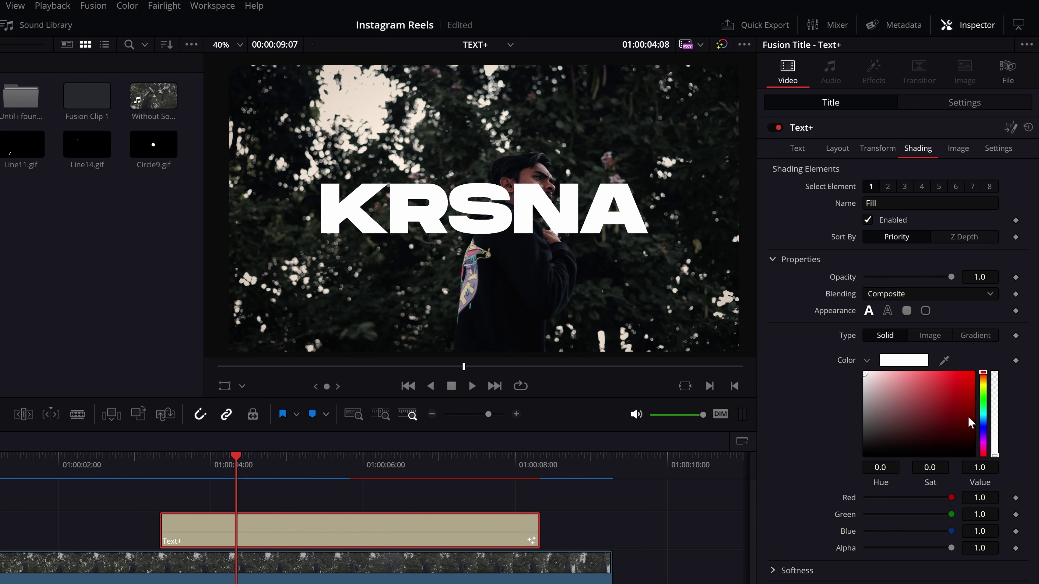
{"action": "mouse_move", "coordinate": [883, 397]}
{"action": "left_mouse_down"}
{"action": "mouse_move", "coordinate": [864, 373]}
{"action": "mouse_move", "coordinate": [892, 411]}
{"action": "left_mouse_up"}
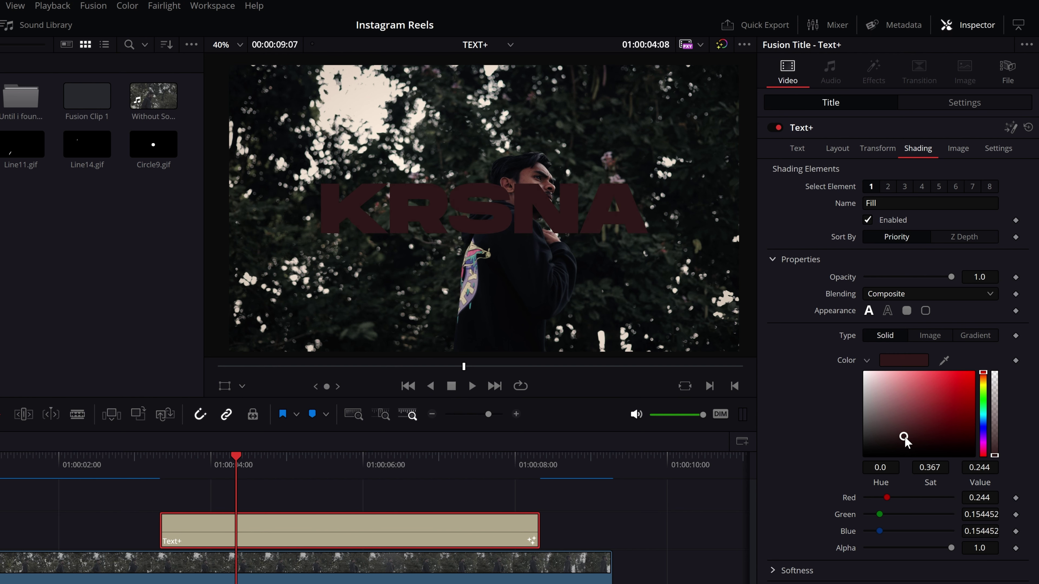
{"action": "left_click_drag", "start_coordinate": [892, 428], "coordinate": [864, 373]}
{"action": "left_click_drag", "start_coordinate": [980, 373], "coordinate": [983, 458]}
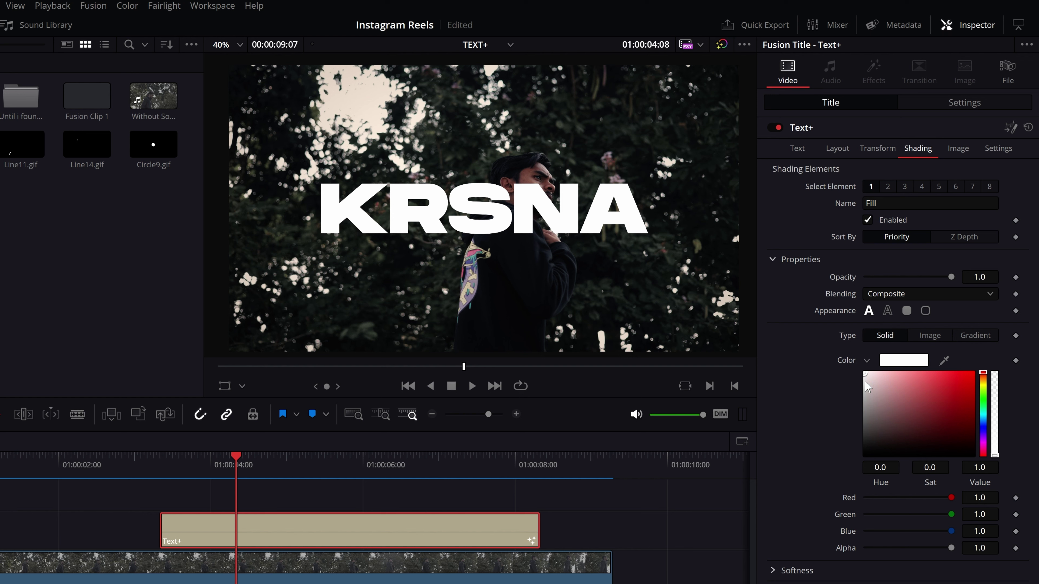
{"action": "left_click", "coordinate": [946, 388]}
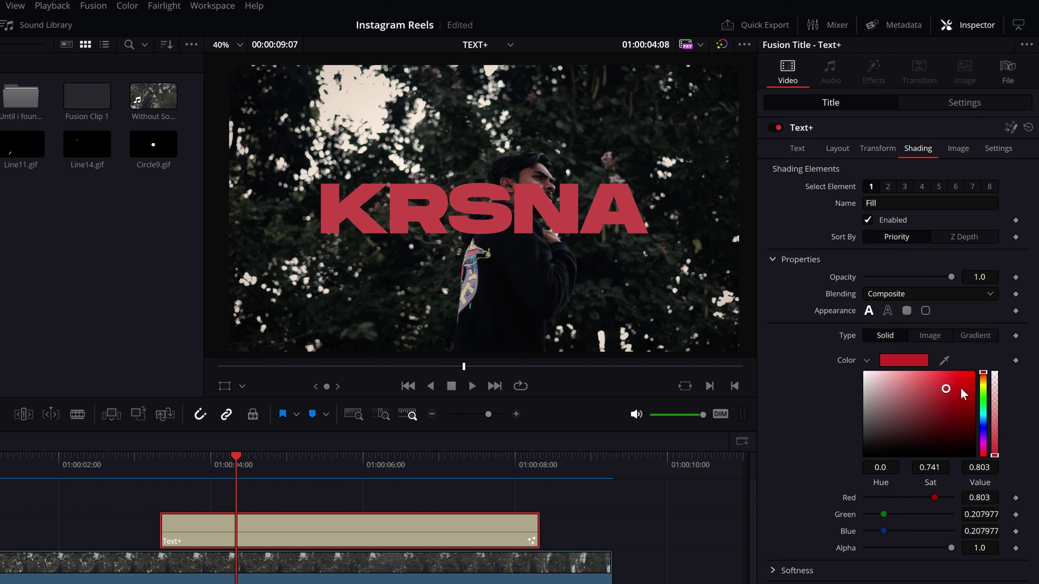
{"action": "left_click", "coordinate": [958, 389]}
{"action": "left_click", "coordinate": [983, 380]}
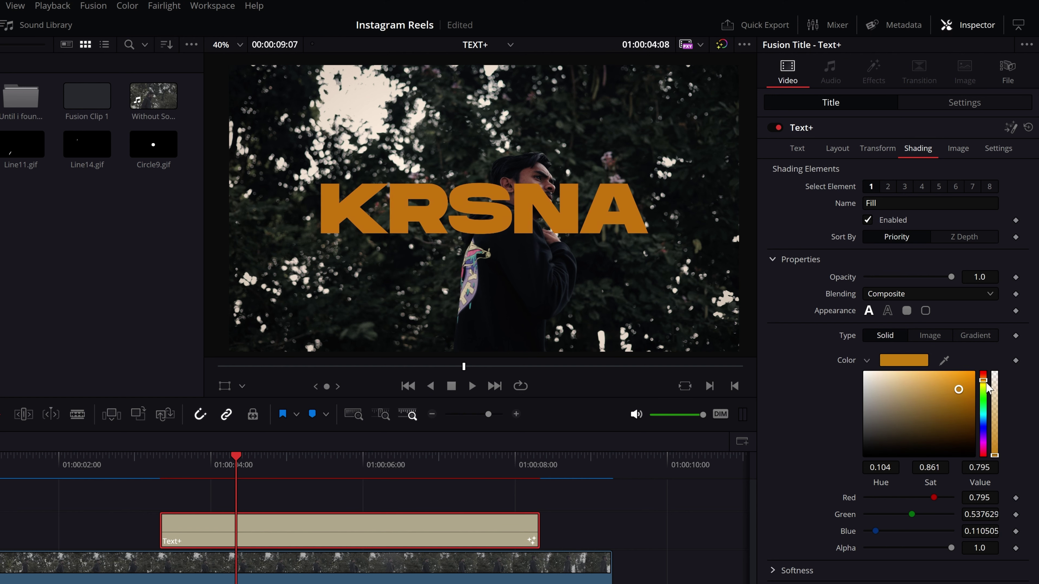
{"action": "mouse_move", "coordinate": [983, 388]}
{"action": "left_mouse_down"}
{"action": "mouse_move", "coordinate": [983, 458]}
{"action": "mouse_move", "coordinate": [983, 372]}
{"action": "left_mouse_up"}
{"action": "left_click", "coordinate": [918, 390]}
{"action": "left_click_drag", "start_coordinate": [887, 390], "coordinate": [812, 359]}
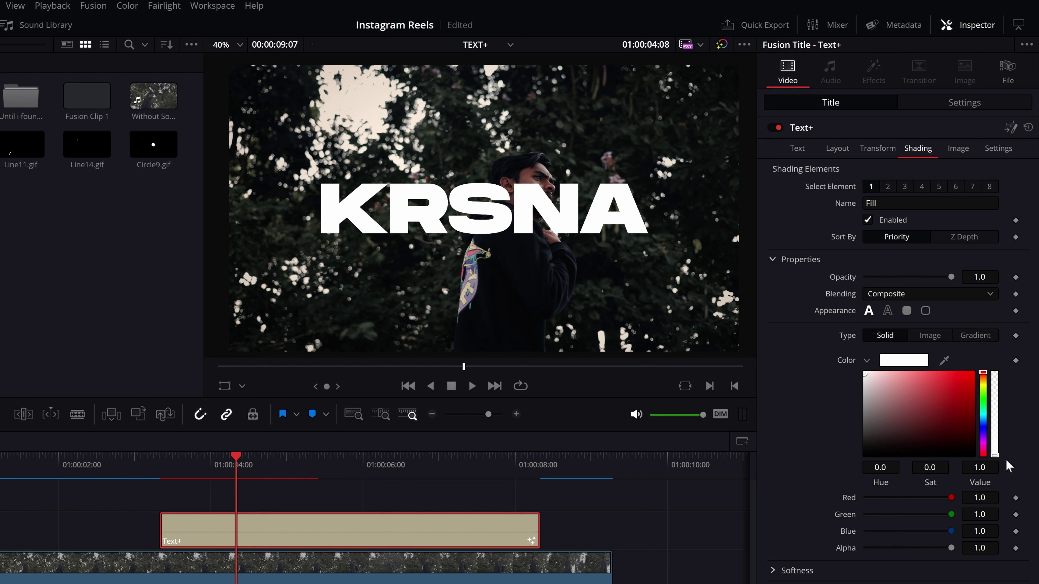
- Try a semi-transparent deep red fill, reset it to white, and switch the fill Type to Image
{"action": "left_click", "coordinate": [995, 455]}
{"action": "mouse_move", "coordinate": [947, 391]}
{"action": "left_mouse_down"}
{"action": "mouse_move", "coordinate": [969, 386]}
{"action": "mouse_move", "coordinate": [966, 399]}
{"action": "left_mouse_up"}
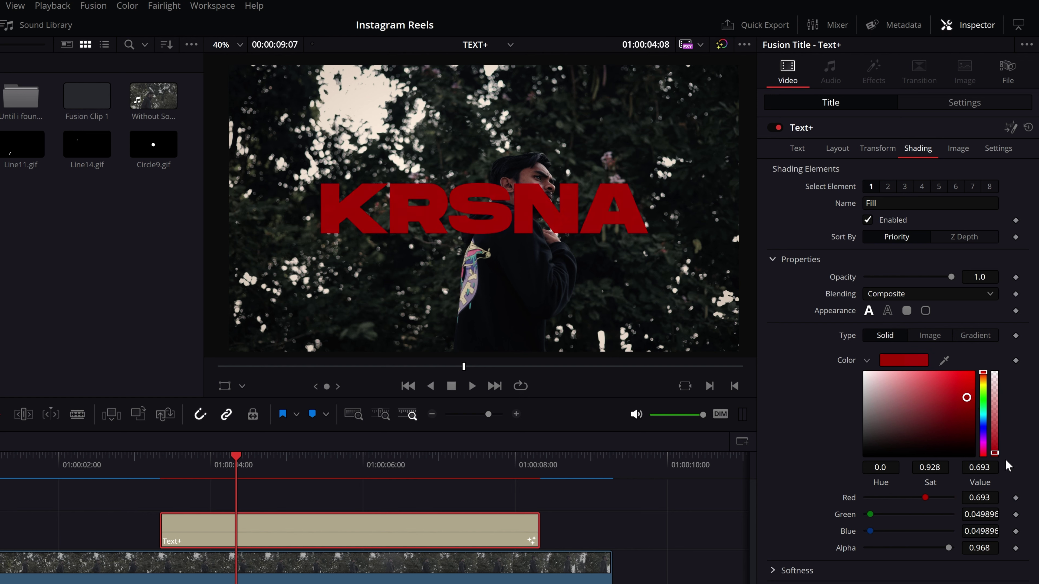
{"action": "left_click_drag", "start_coordinate": [995, 453], "coordinate": [994, 442]}
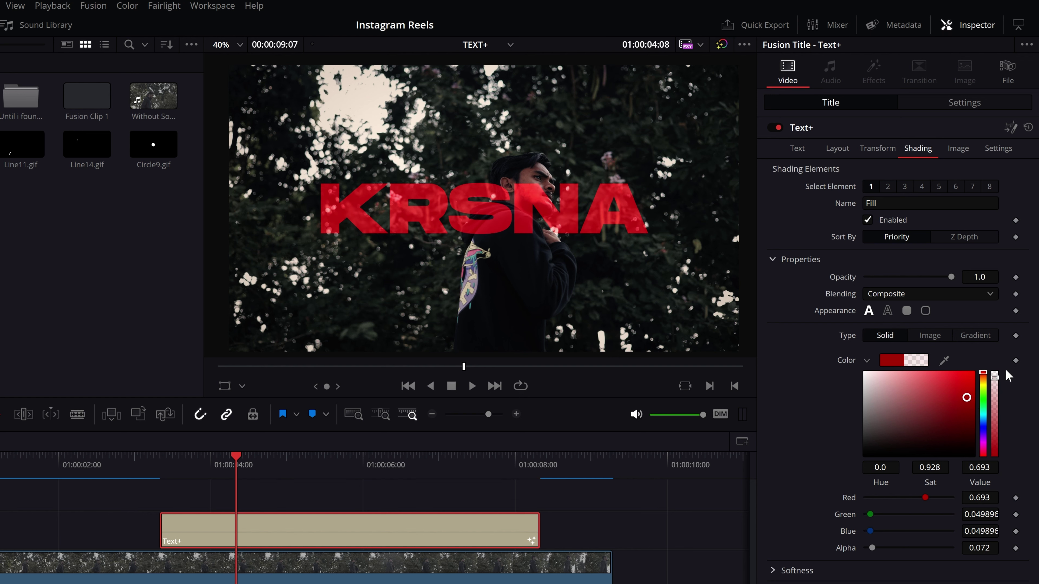
{"action": "left_click_drag", "start_coordinate": [994, 442], "coordinate": [1001, 478]}
{"action": "left_click", "coordinate": [946, 396]}
{"action": "left_click_drag", "start_coordinate": [947, 398], "coordinate": [724, 348]}
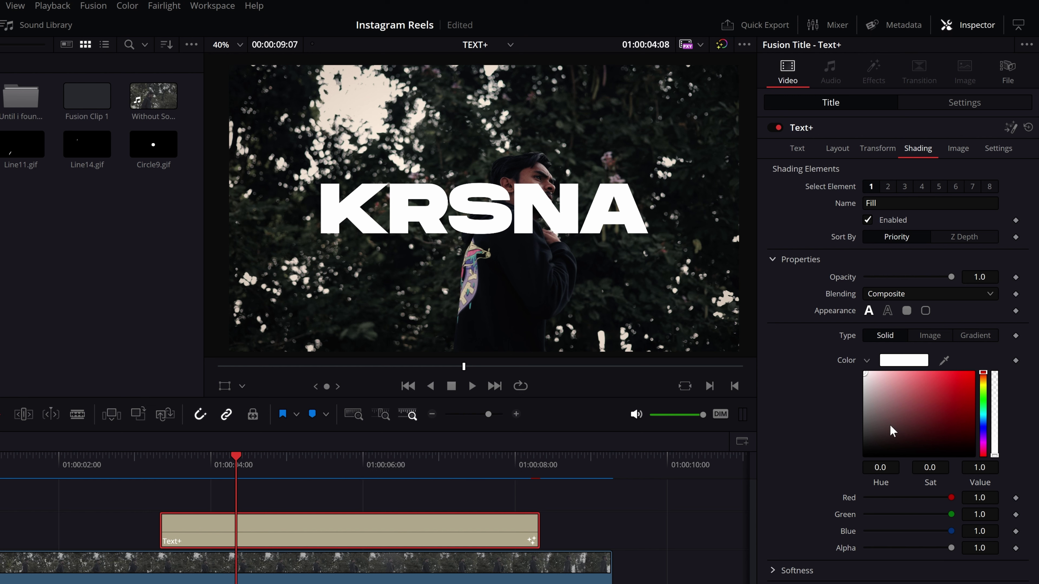
{"action": "left_click", "coordinate": [920, 336]}
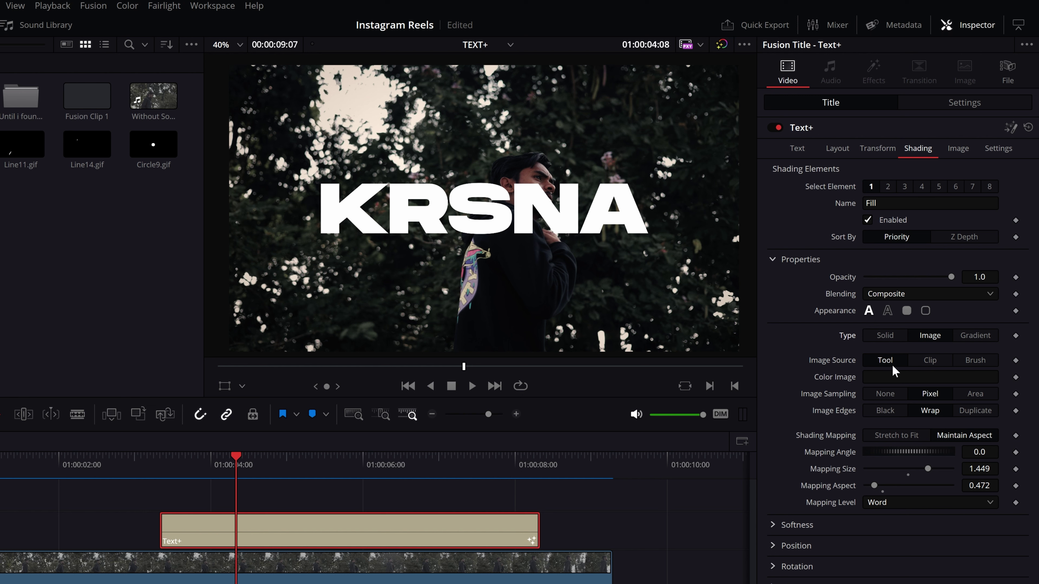
- Fill the KRSNA letters with a photo chosen from the Downloads folder
{"action": "left_click", "coordinate": [928, 361]}
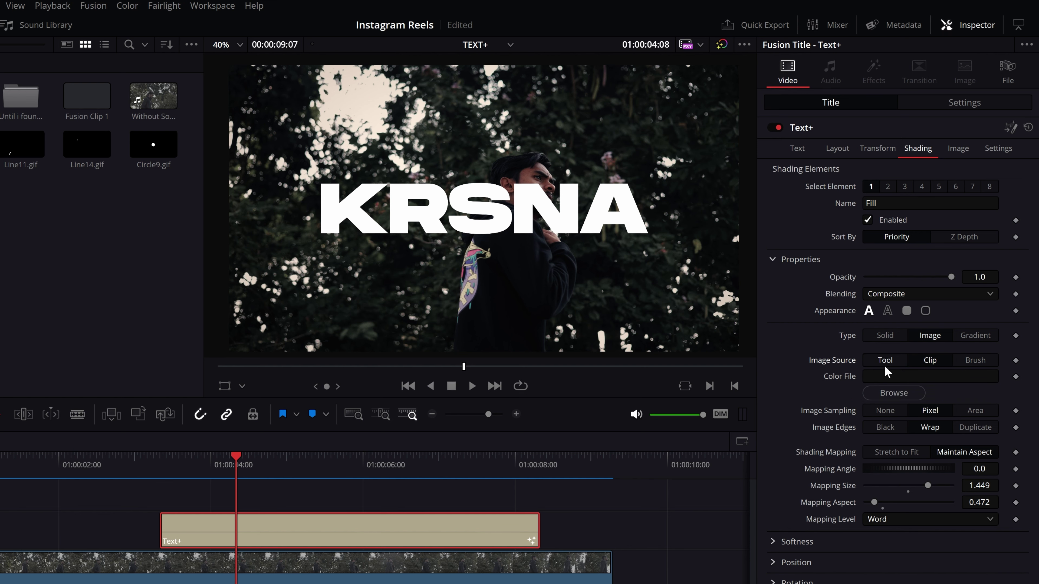
{"action": "left_click", "coordinate": [893, 393]}
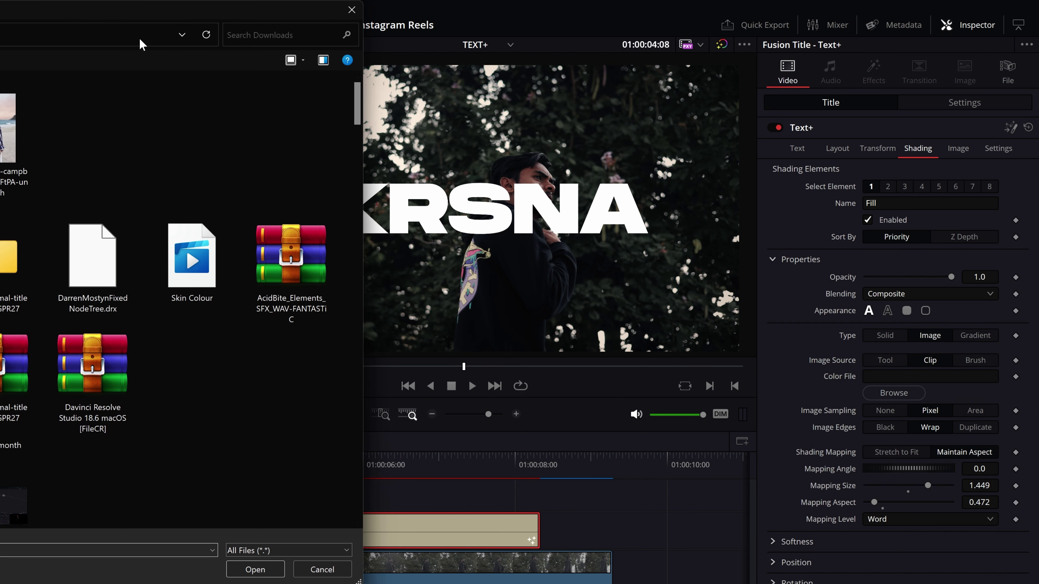
{"action": "double_click", "coordinate": [2, 133]}
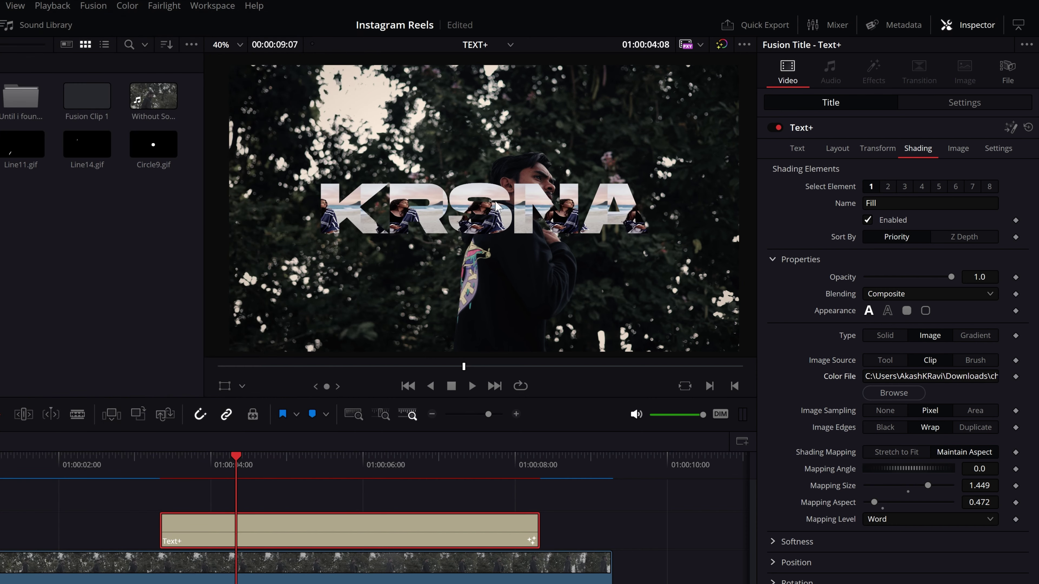
{"action": "scroll", "coordinate": [550, 217], "scroll_direction": "up", "scroll_amount": 1}
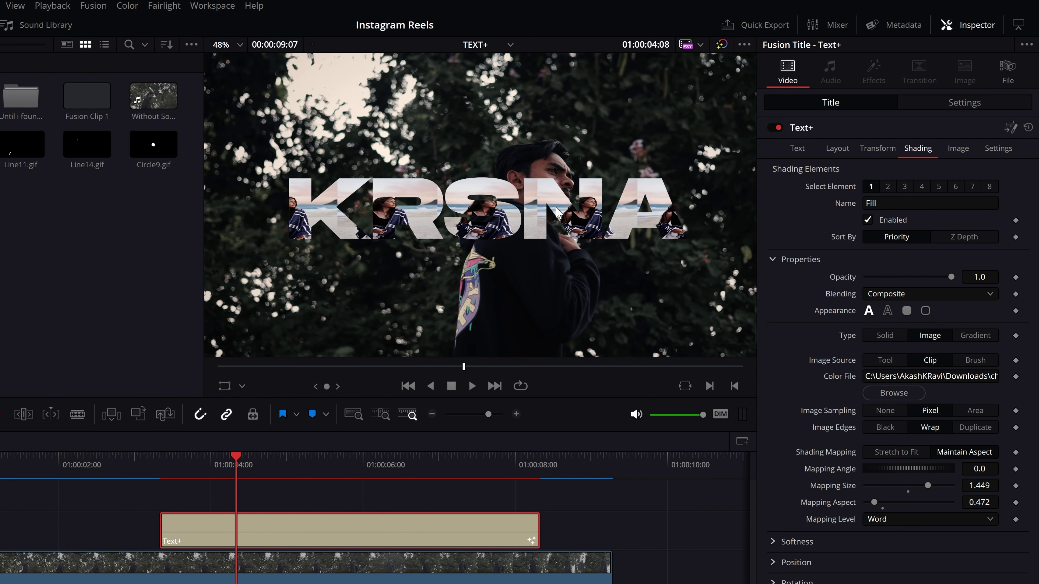
{"action": "scroll", "coordinate": [551, 207], "scroll_direction": "up", "scroll_amount": 2}
{"action": "scroll", "coordinate": [553, 201], "scroll_direction": "up", "scroll_amount": 1}
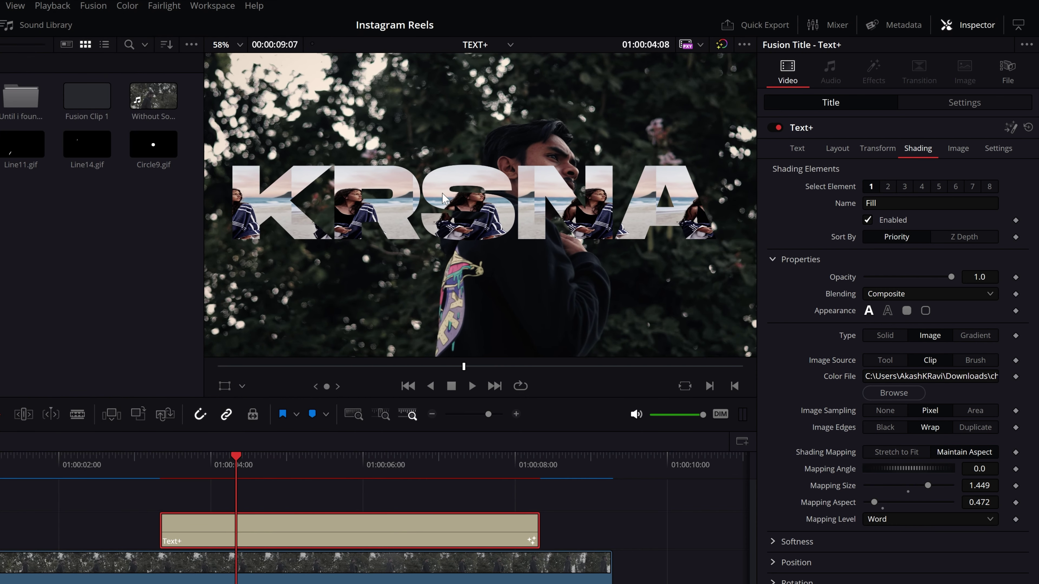
{"action": "scroll", "coordinate": [575, 190], "scroll_direction": "down", "scroll_amount": 2}
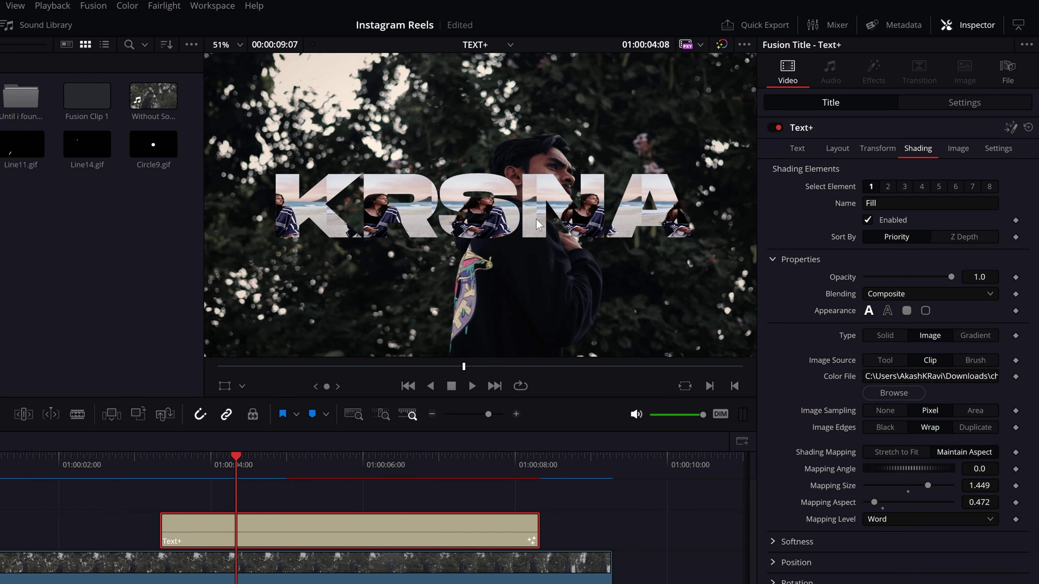
{"action": "scroll", "coordinate": [393, 209], "scroll_direction": "down", "scroll_amount": 1}
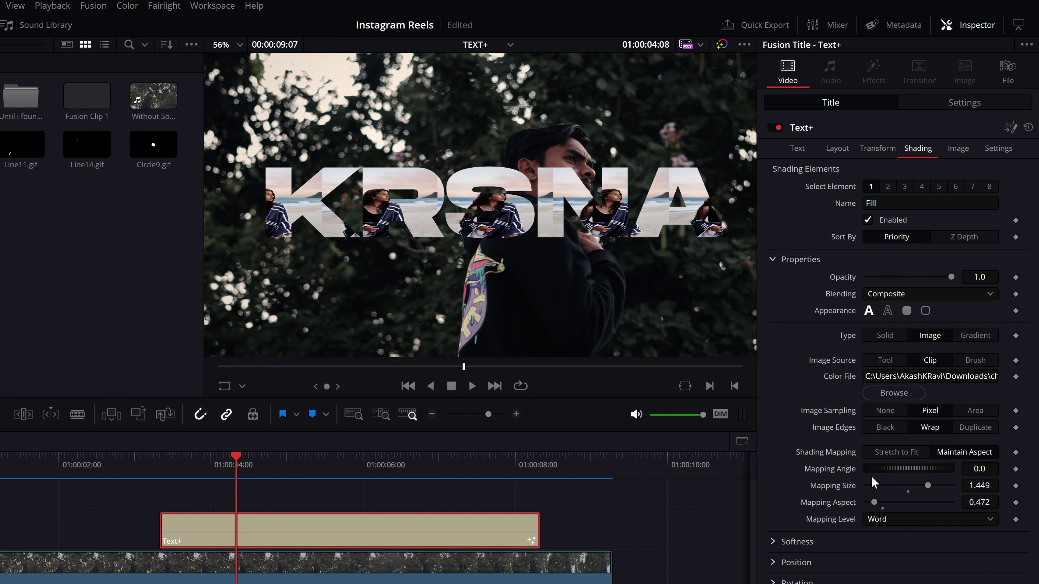
- Set the fill image mapping to stretch across the letters
{"action": "left_click", "coordinate": [893, 456]}
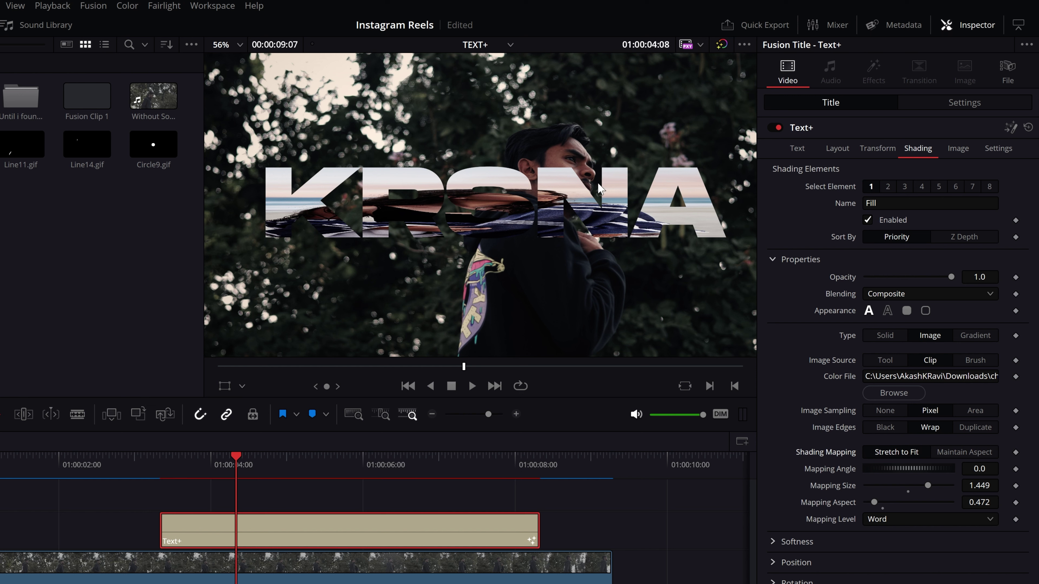
{"action": "scroll", "coordinate": [524, 207], "scroll_direction": "up", "scroll_amount": 1}
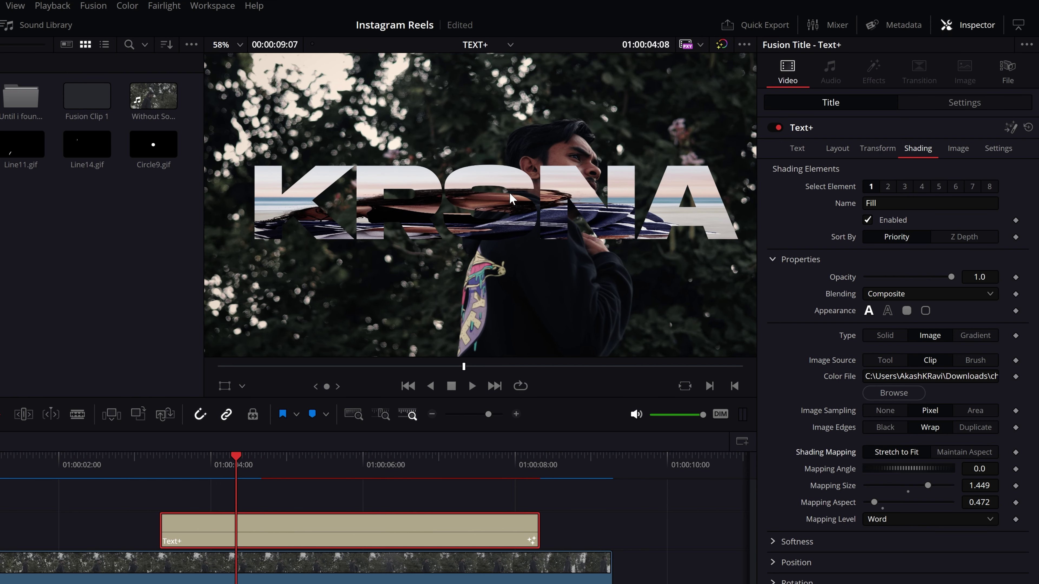
{"action": "scroll", "coordinate": [509, 192], "scroll_direction": "down", "scroll_amount": 3}
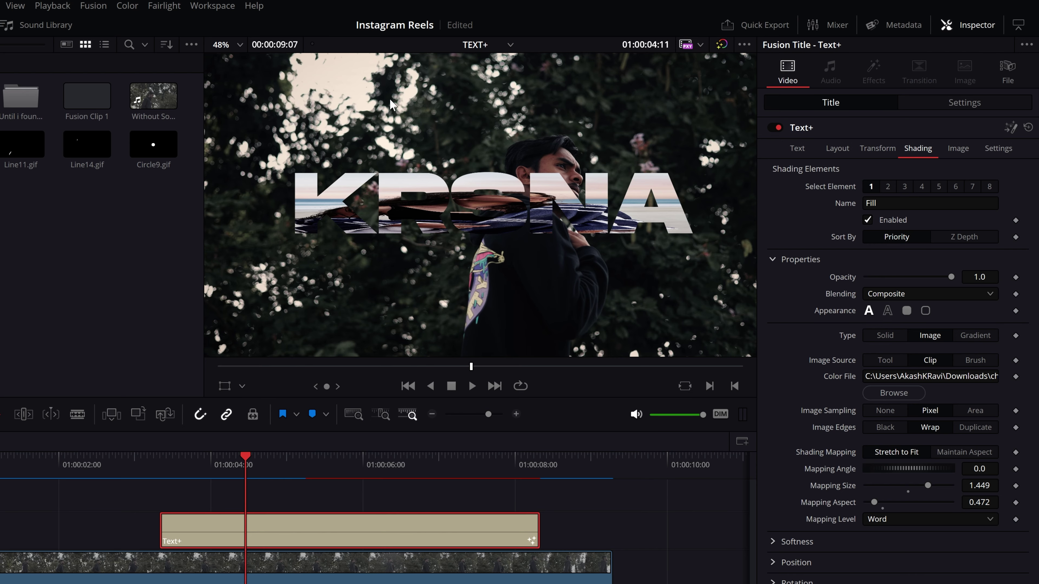
{"action": "scroll", "coordinate": [390, 98], "scroll_direction": "down", "scroll_amount": 2}
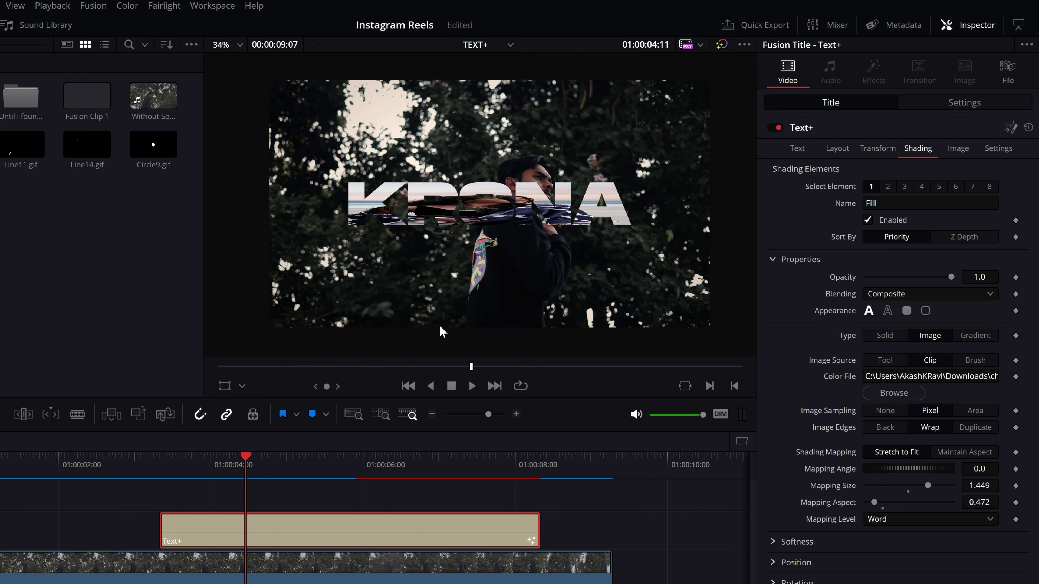
{"action": "scroll", "coordinate": [534, 186], "scroll_direction": "up", "scroll_amount": 1}
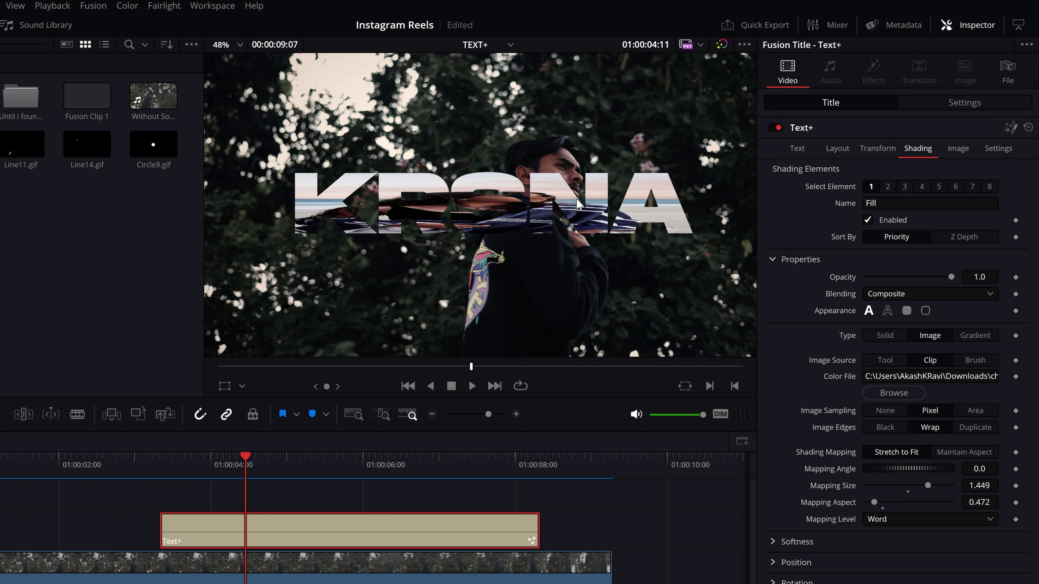
{"action": "scroll", "coordinate": [514, 198], "scroll_direction": "up", "scroll_amount": 2}
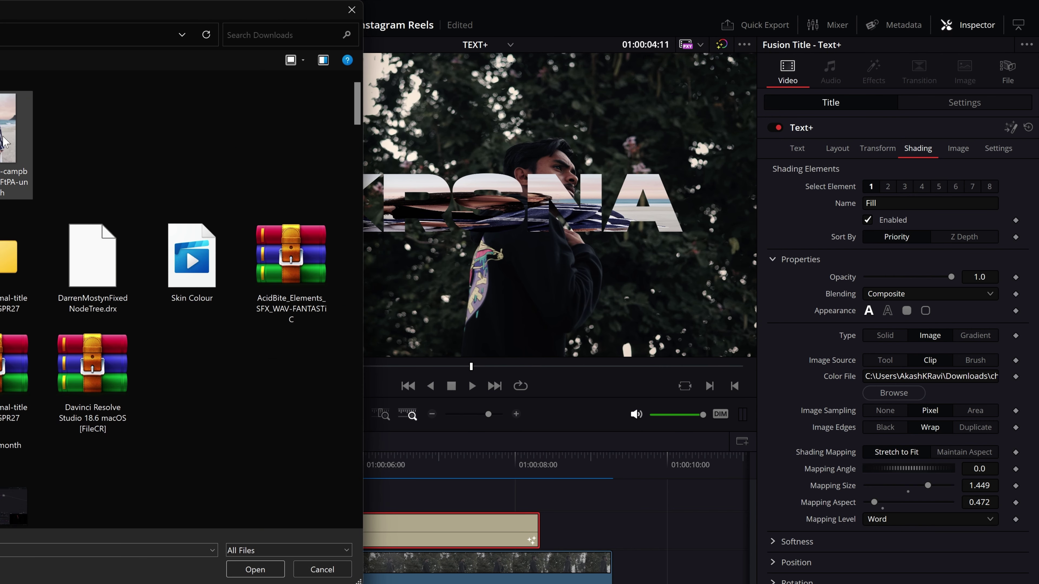
- Check the fill photo's dimensions (3456 × 5184) in its file Properties, then close the file browser
{"action": "right_click", "coordinate": [7, 146]}
{"action": "left_click", "coordinate": [24, 555]}
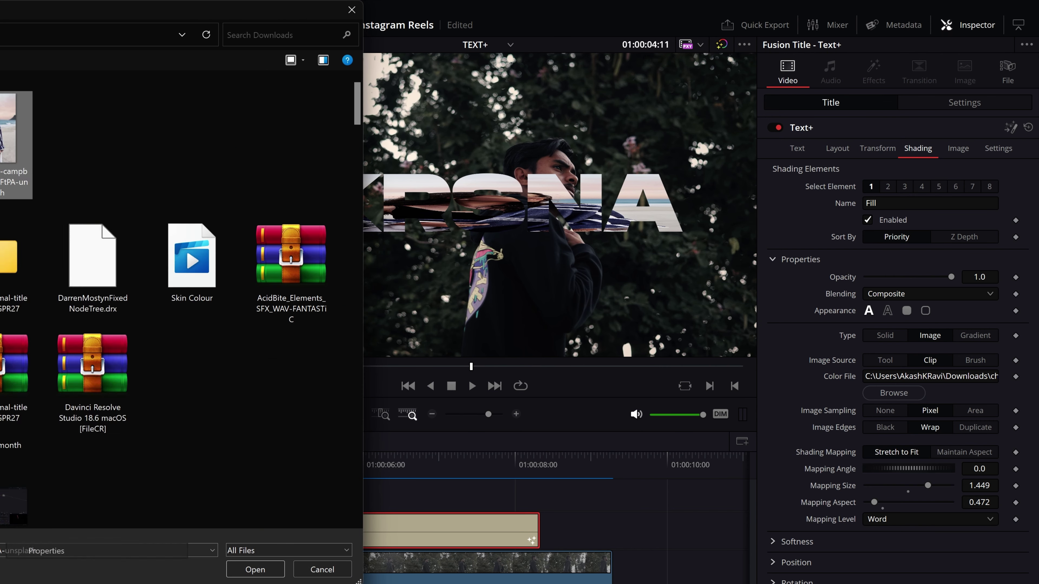
{"action": "left_click_drag", "start_coordinate": [163, 158], "coordinate": [374, 136]}
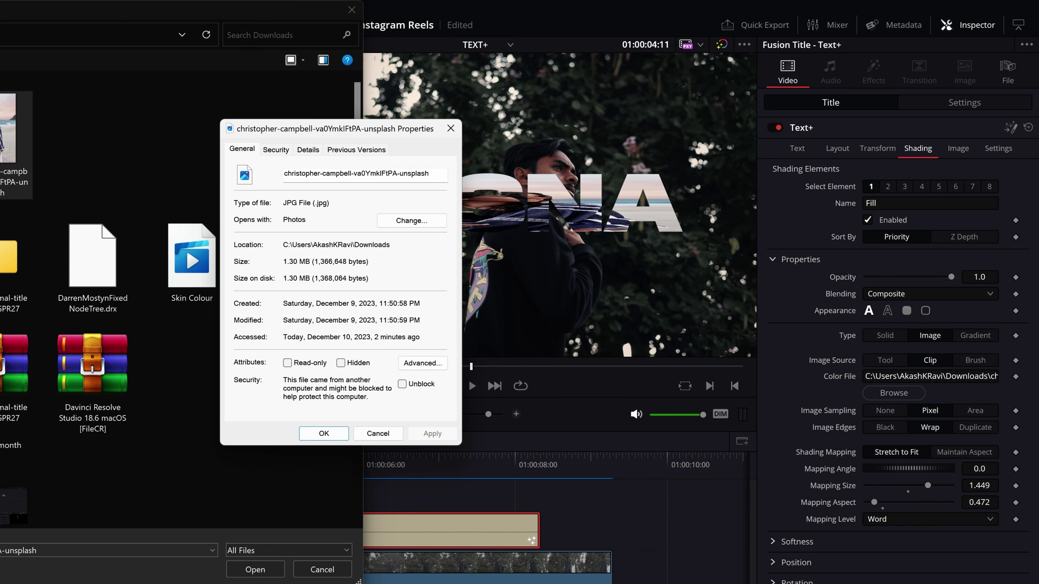
{"action": "left_click", "coordinate": [318, 155]}
{"action": "left_click", "coordinate": [320, 342]}
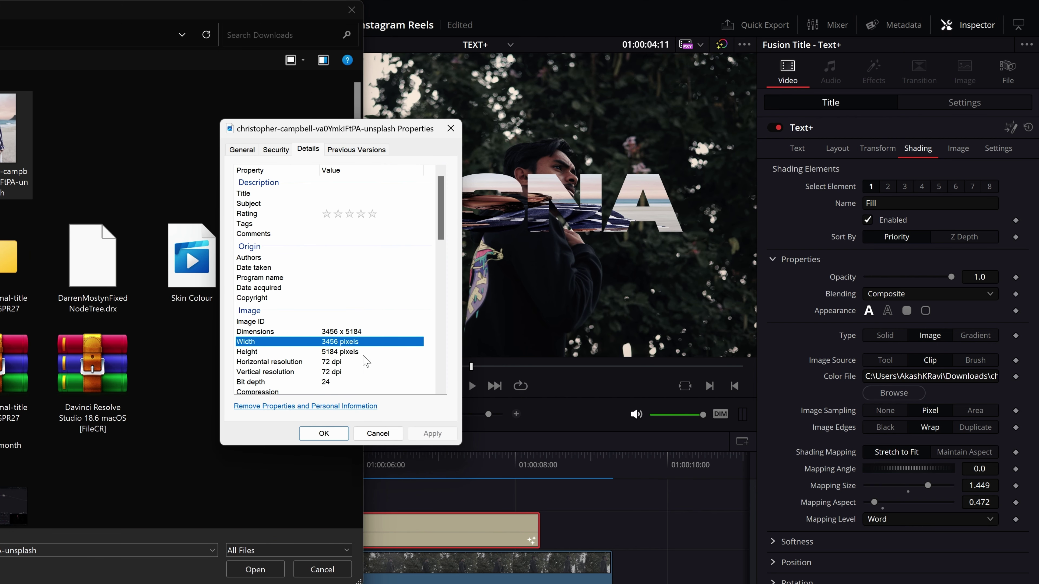
{"action": "left_click", "coordinate": [343, 351]}
{"action": "left_click", "coordinate": [272, 341]}
{"action": "left_click", "coordinate": [339, 354]}
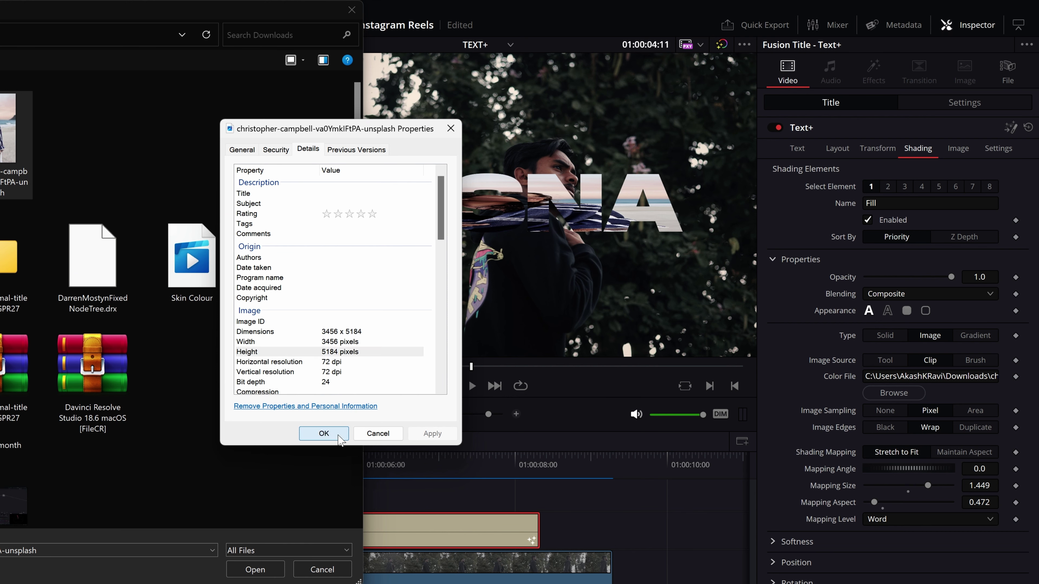
{"action": "left_click", "coordinate": [339, 435]}
{"action": "left_click", "coordinate": [270, 570]}
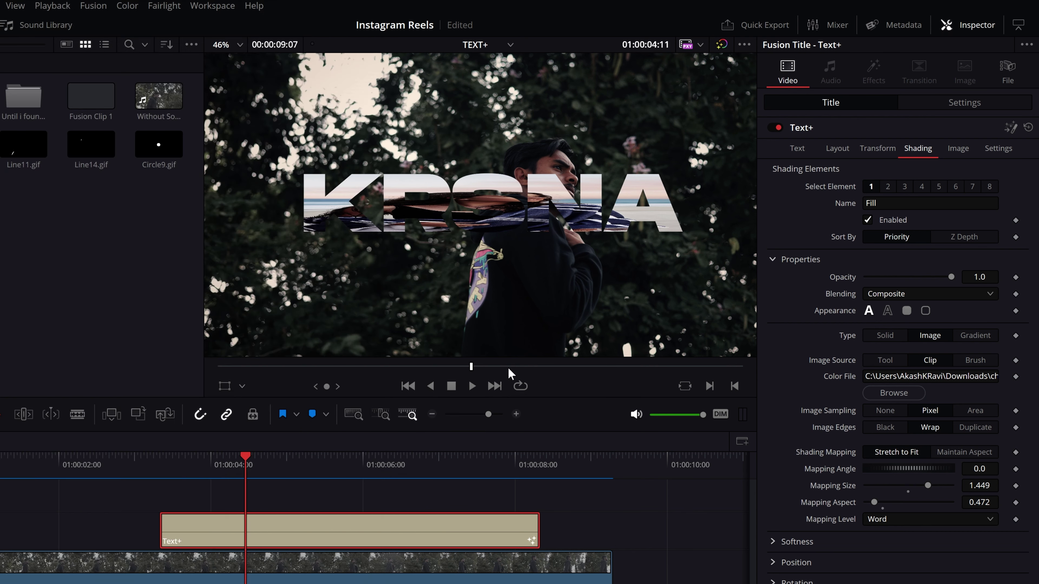
- Use Maintain Aspect mapping, reset Mapping Angle to 0.0, and drag Mapping Size down to 0.205
{"action": "left_click", "coordinate": [971, 453]}
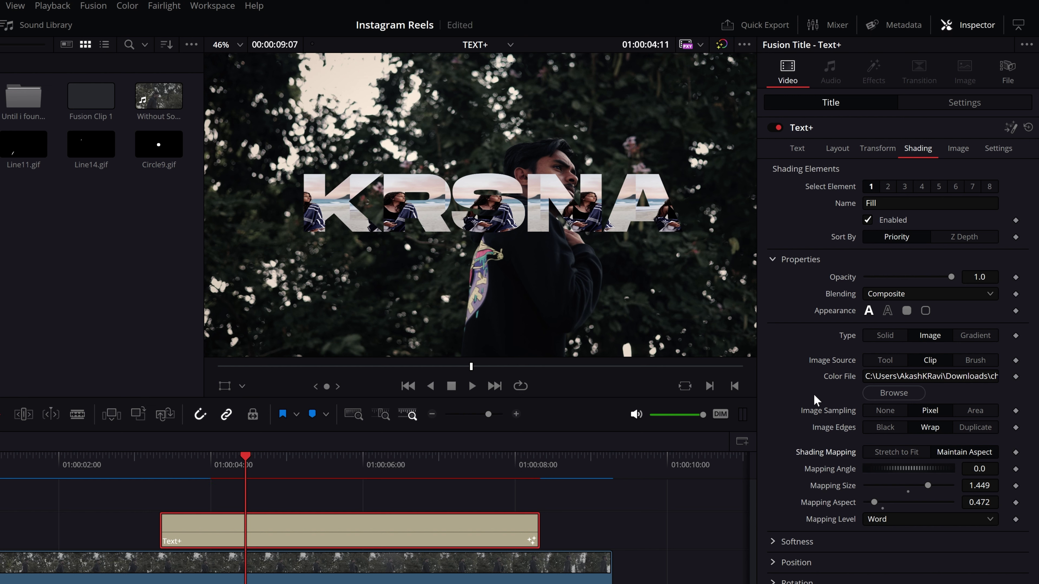
{"action": "mouse_move", "coordinate": [897, 467]}
{"action": "left_mouse_down"}
{"action": "mouse_move", "coordinate": [882, 466]}
{"action": "mouse_move", "coordinate": [911, 468]}
{"action": "mouse_move", "coordinate": [898, 467]}
{"action": "left_mouse_up"}
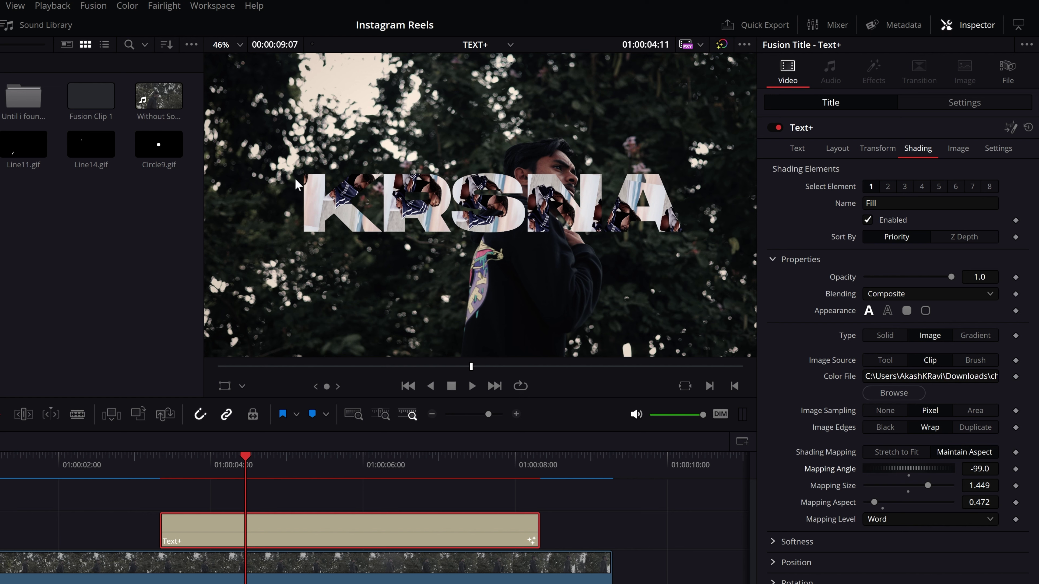
{"action": "double_click", "coordinate": [829, 470]}
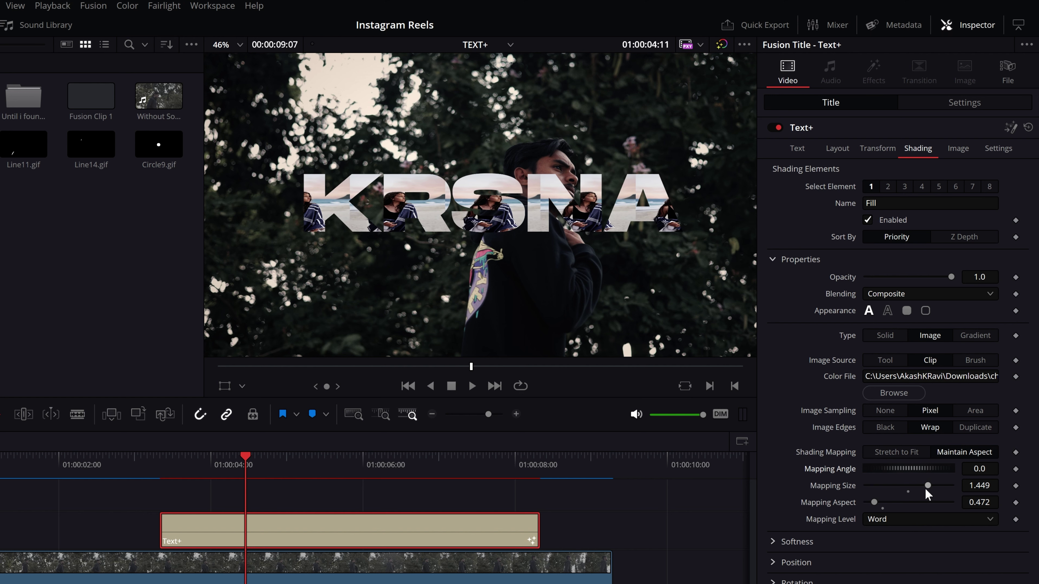
{"action": "mouse_move", "coordinate": [928, 486]}
{"action": "left_mouse_down"}
{"action": "mouse_move", "coordinate": [940, 489]}
{"action": "mouse_move", "coordinate": [886, 490]}
{"action": "left_mouse_up"}
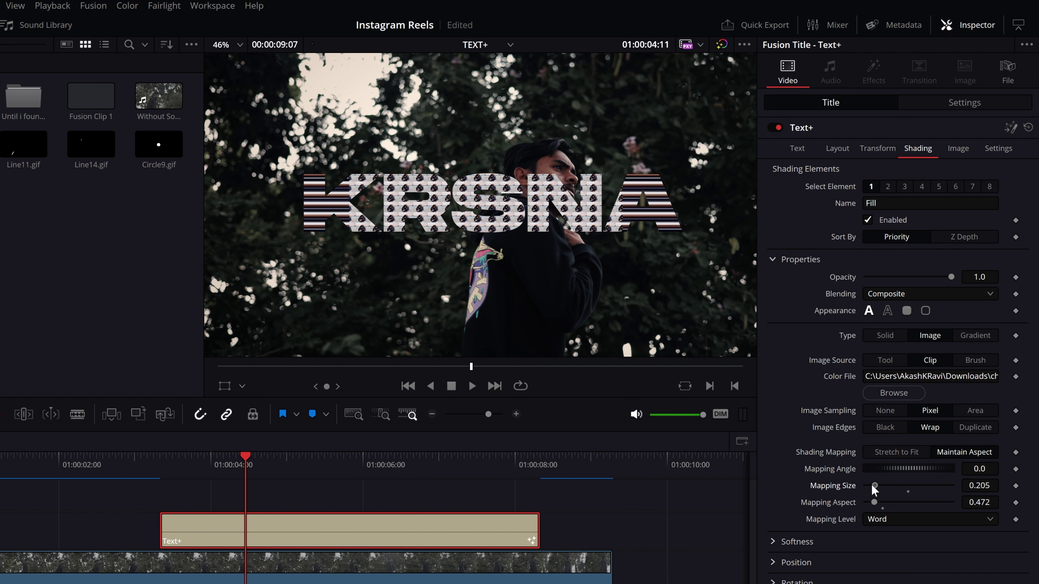
- Reset the fill photo's Mapping Size and Mapping Aspect both to 1.0
{"action": "left_click_drag", "start_coordinate": [887, 490], "coordinate": [889, 488]}
{"action": "scroll", "coordinate": [528, 207], "scroll_direction": "up", "scroll_amount": 2}
{"action": "scroll", "coordinate": [525, 207], "scroll_direction": "up", "scroll_amount": 1}
{"action": "scroll", "coordinate": [463, 157], "scroll_direction": "up", "scroll_amount": 1}
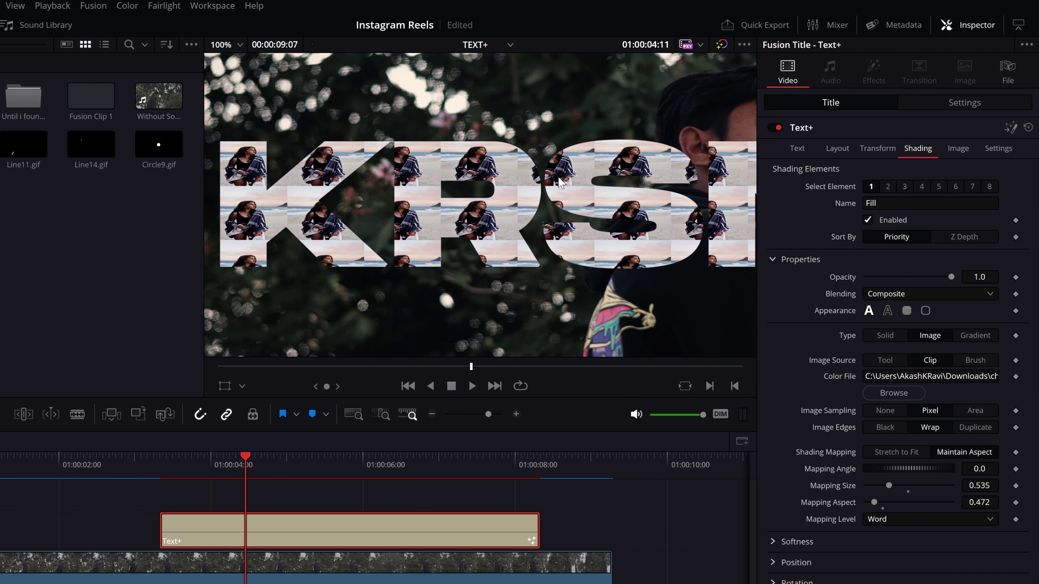
{"action": "scroll", "coordinate": [545, 205], "scroll_direction": "down", "scroll_amount": 2}
{"action": "scroll", "coordinate": [473, 194], "scroll_direction": "down", "scroll_amount": 1}
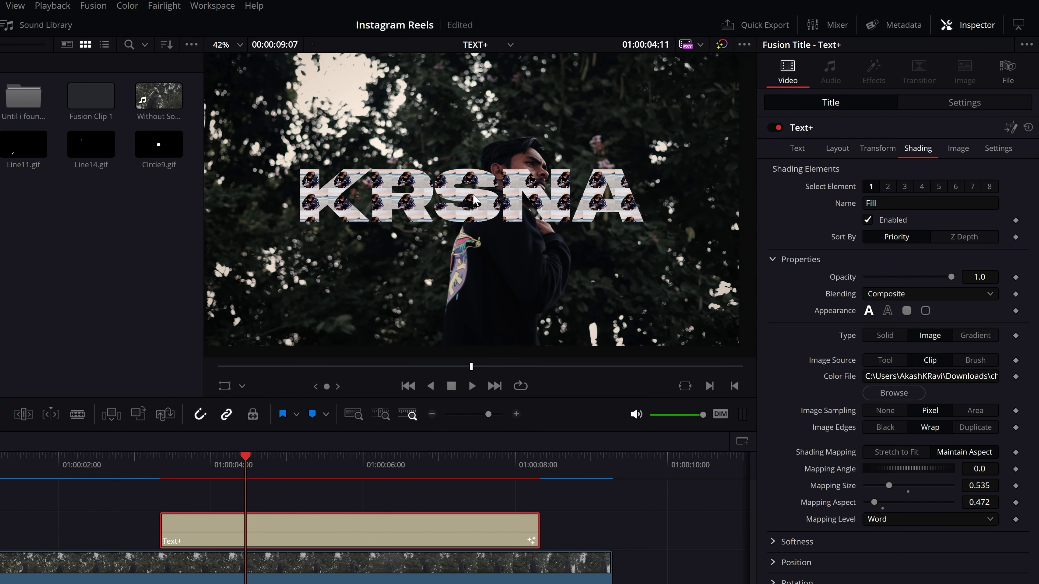
{"action": "double_click", "coordinate": [847, 488]}
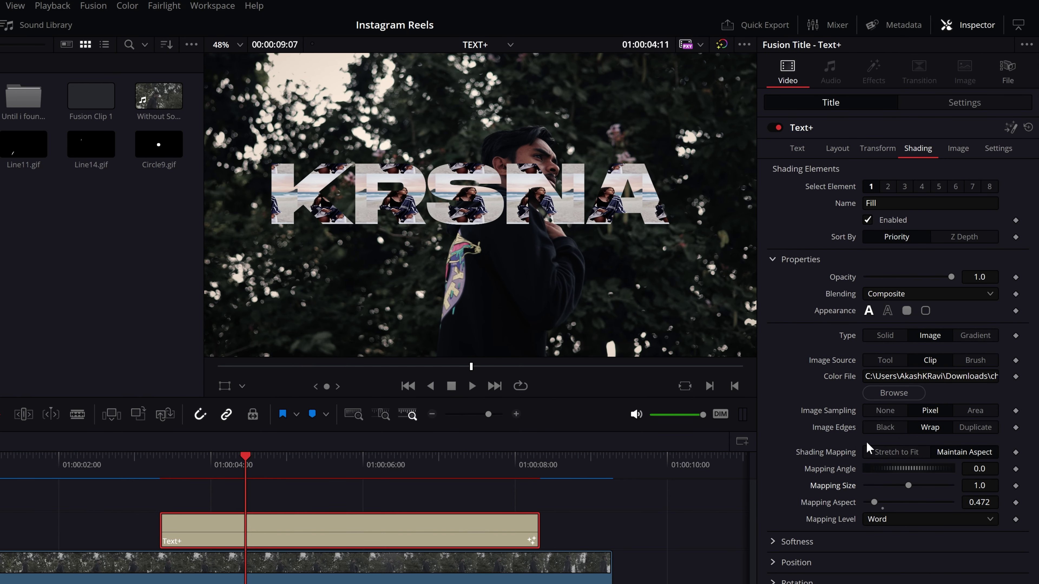
{"action": "left_click_drag", "start_coordinate": [875, 502], "coordinate": [926, 514]}
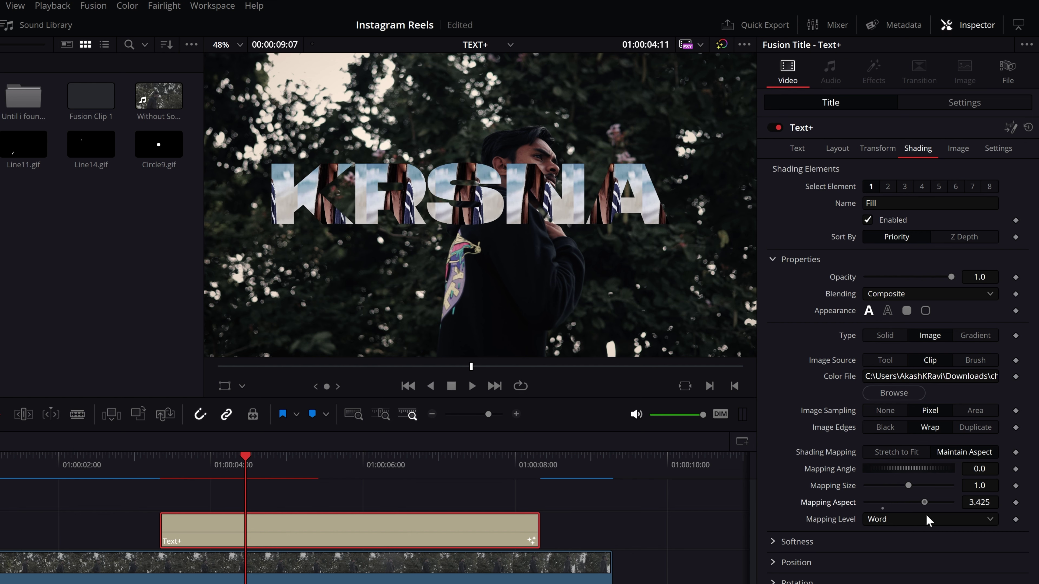
{"action": "left_click_drag", "start_coordinate": [926, 514], "coordinate": [923, 514]}
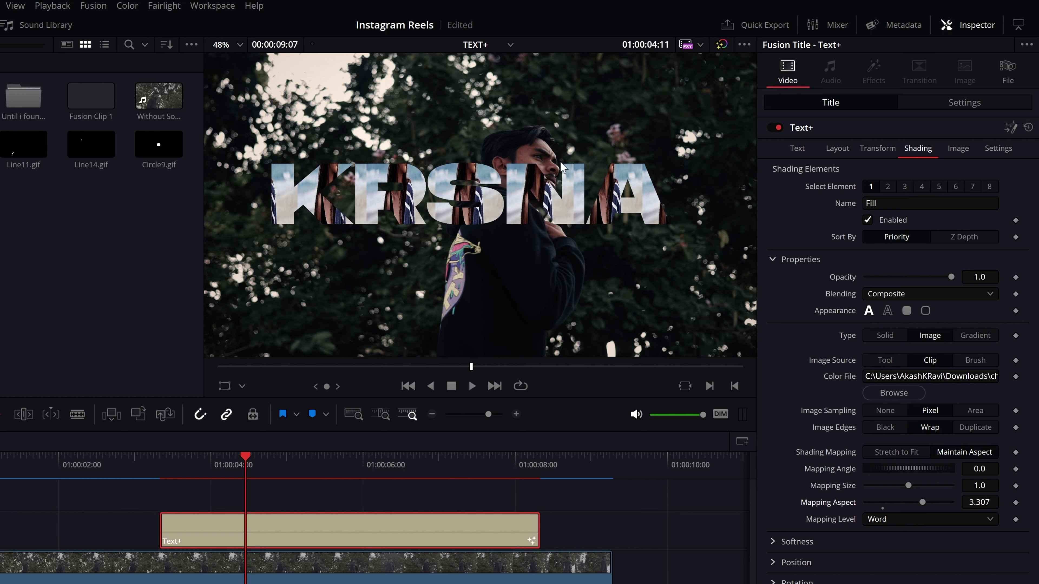
{"action": "left_click", "coordinate": [870, 504]}
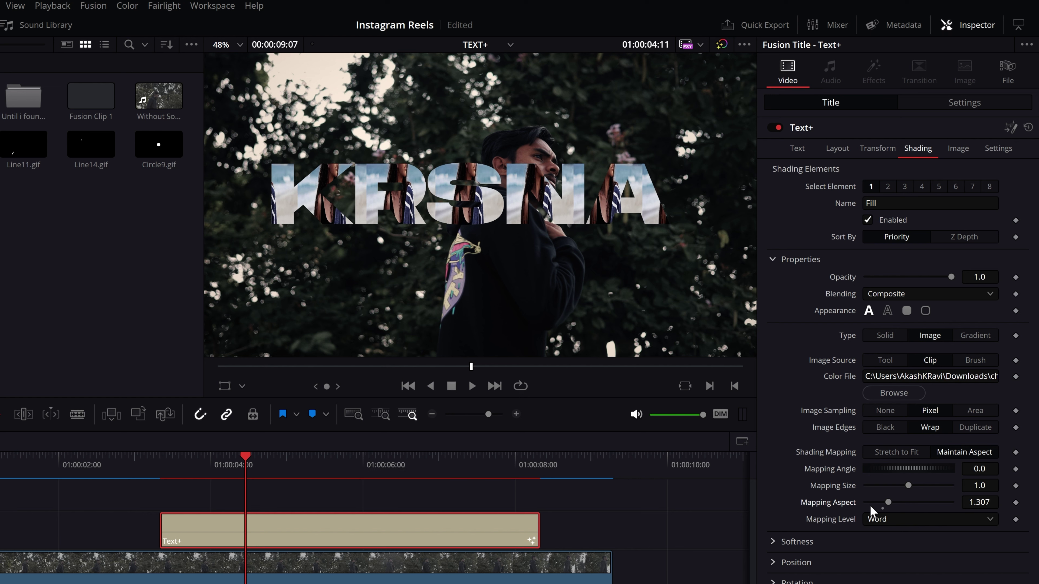
{"action": "double_click", "coordinate": [832, 503]}
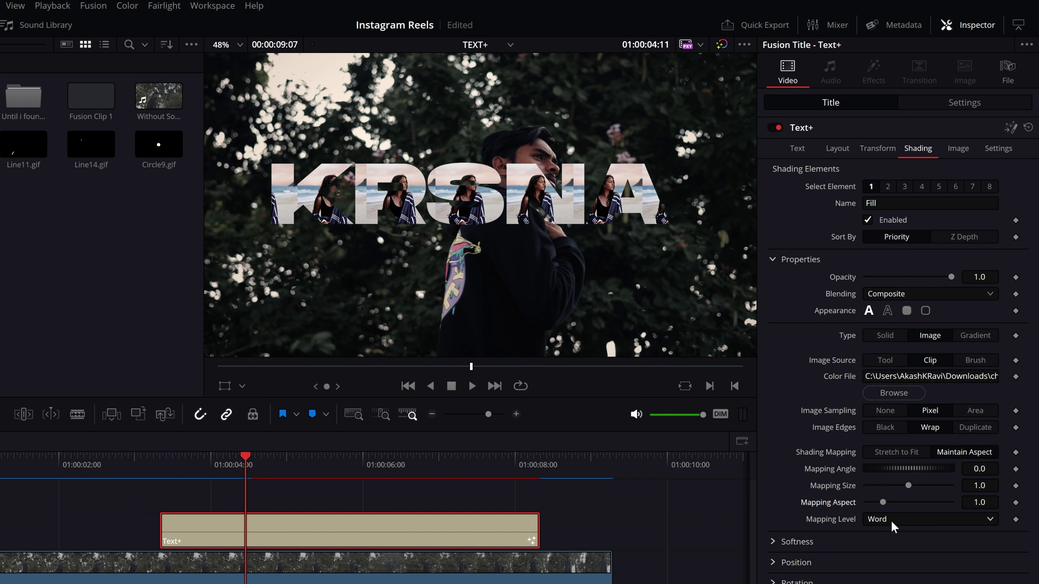
- Set the fill's Mapping Level to Text and save the project with Ctrl+S
{"action": "scroll", "coordinate": [646, 339], "scroll_direction": "down", "scroll_amount": 1}
{"action": "scroll", "coordinate": [531, 212], "scroll_direction": "down", "scroll_amount": 1}
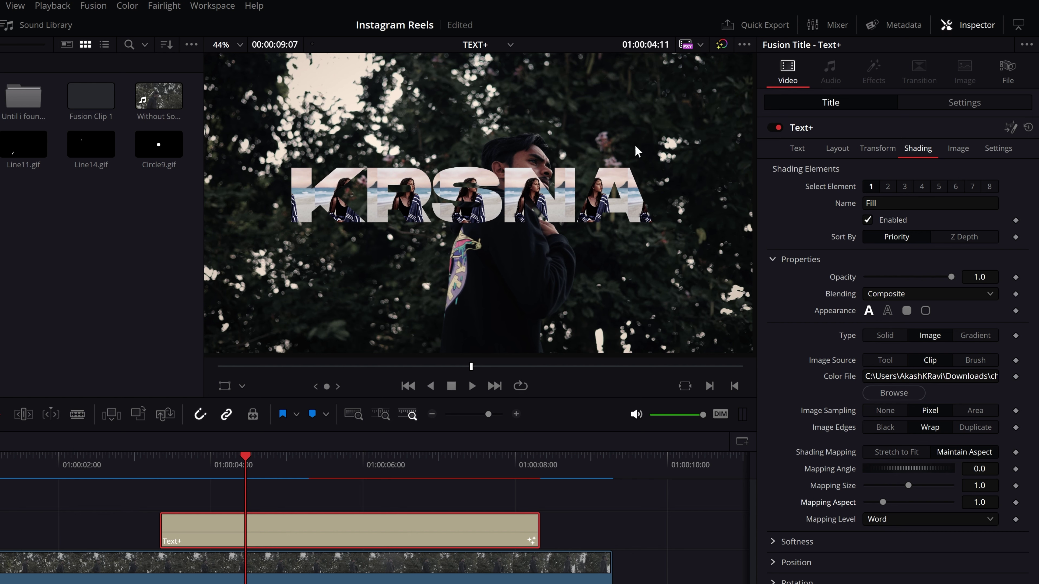
{"action": "left_click", "coordinate": [886, 523]}
{"action": "left_click", "coordinate": [894, 552]}
{"action": "scroll", "coordinate": [509, 219], "scroll_direction": "down", "scroll_amount": 1}
{"action": "key", "text": "ctrl+s"}
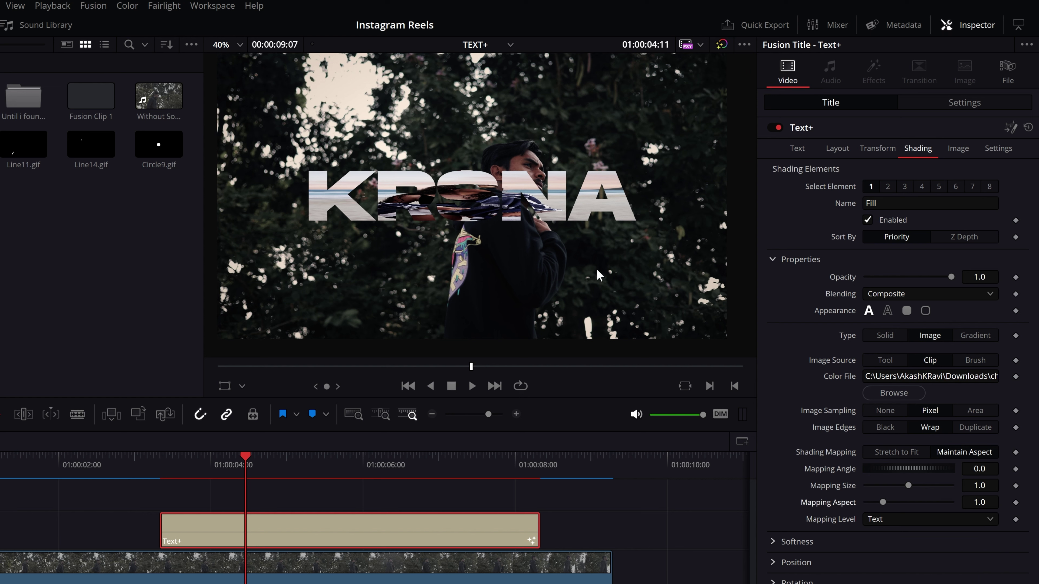
- Stretch the photo's Mapping Aspect wider, reset it to 1.0, then stretch it again
{"action": "left_click_drag", "start_coordinate": [886, 508], "coordinate": [965, 525]}
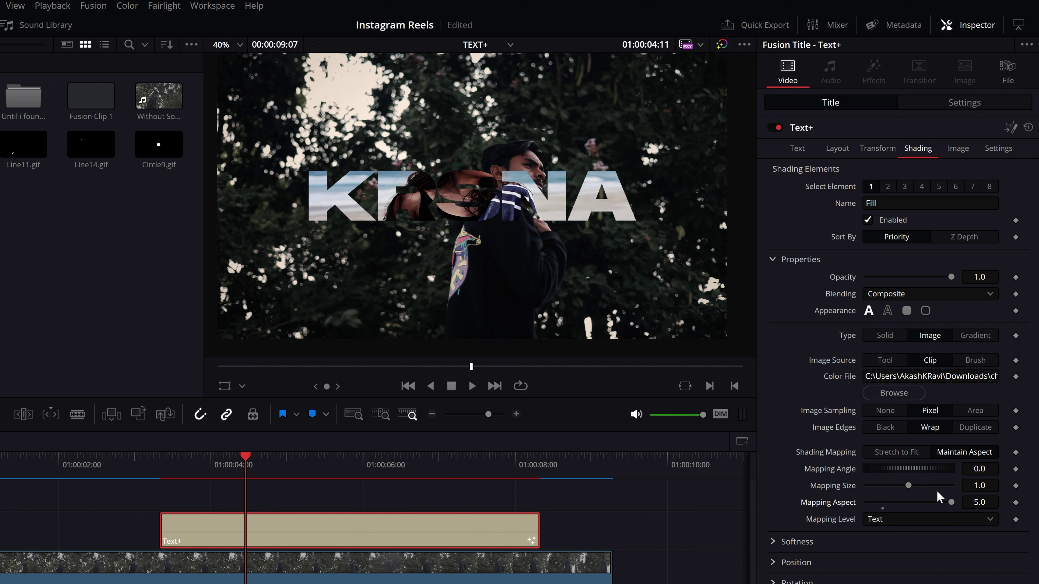
{"action": "double_click", "coordinate": [833, 504]}
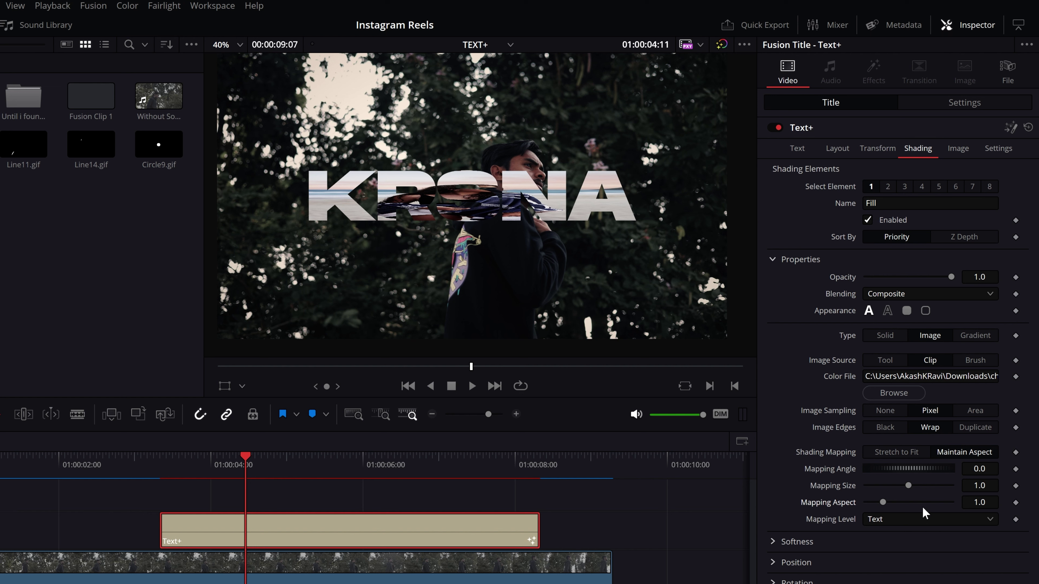
{"action": "left_click_drag", "start_coordinate": [882, 502], "coordinate": [942, 512]}
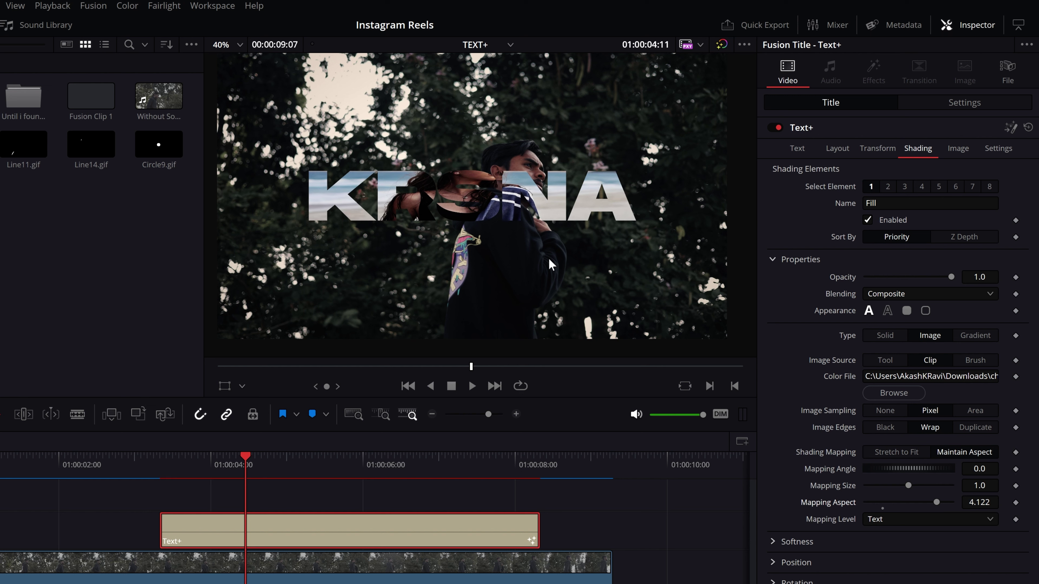
- Try Line, Word, Character and Text mapping levels, then change the fill Type to Gradient
{"action": "left_click", "coordinate": [885, 517]}
{"action": "left_click", "coordinate": [889, 565]}
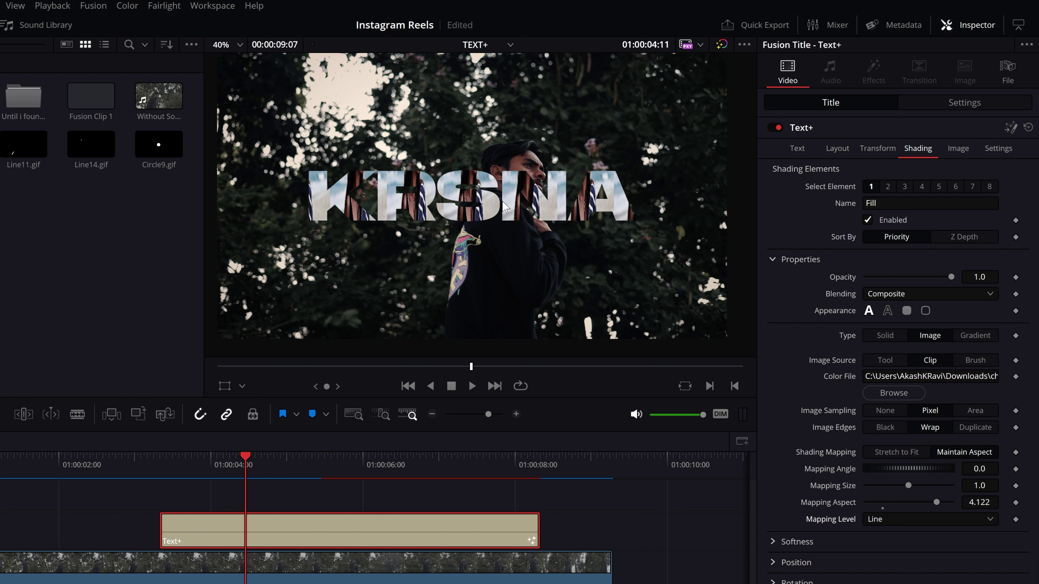
{"action": "left_click", "coordinate": [896, 521]}
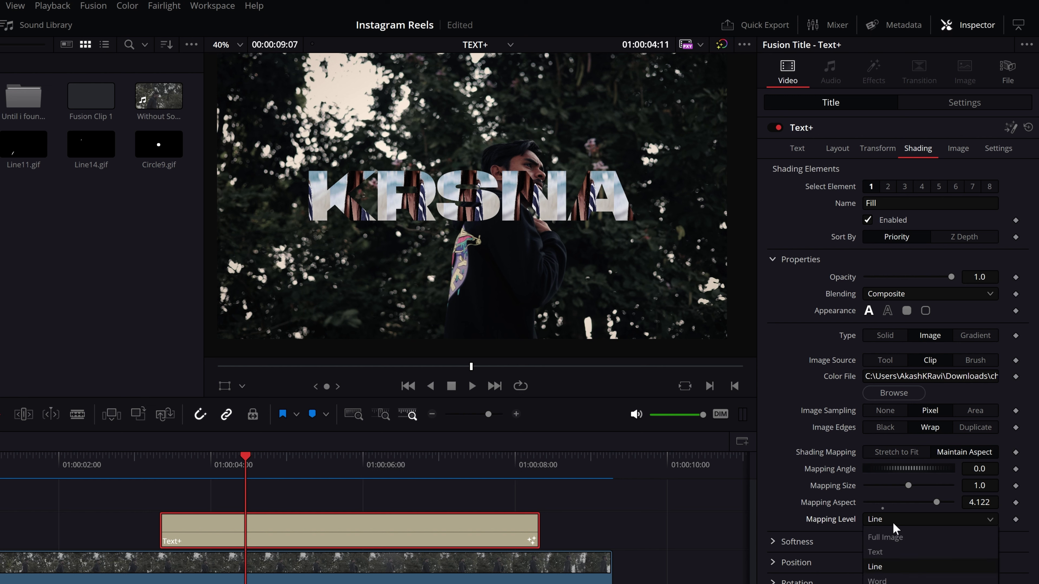
{"action": "left_click", "coordinate": [893, 580]}
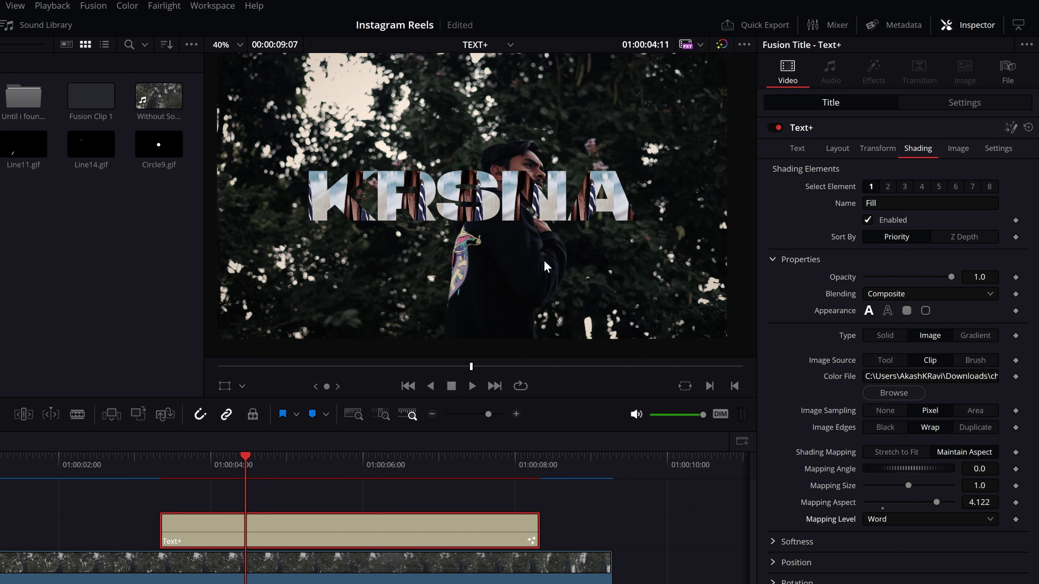
{"action": "left_click", "coordinate": [897, 520]}
{"action": "left_click", "coordinate": [885, 583]}
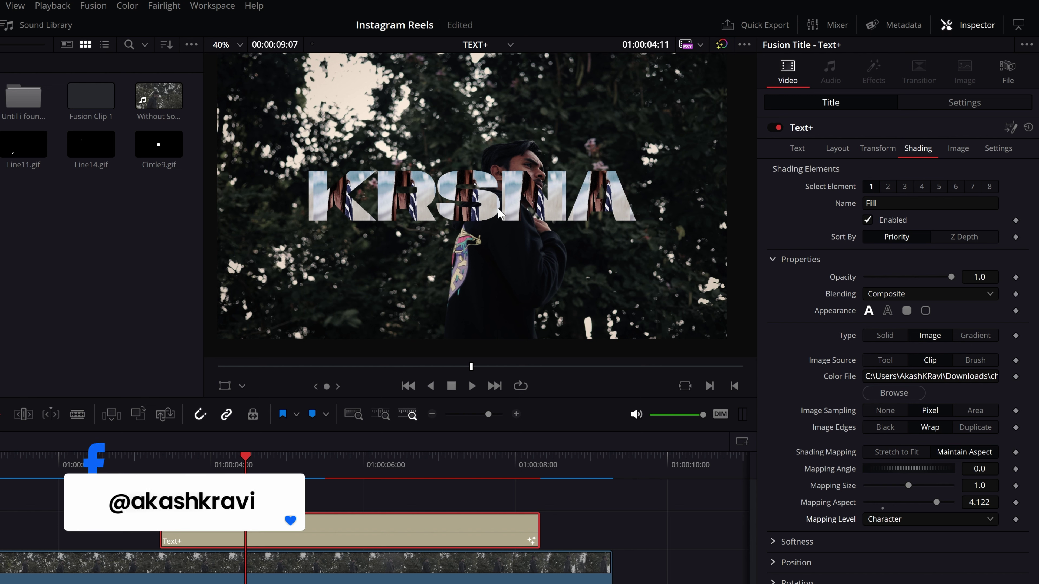
{"action": "left_click", "coordinate": [896, 519]}
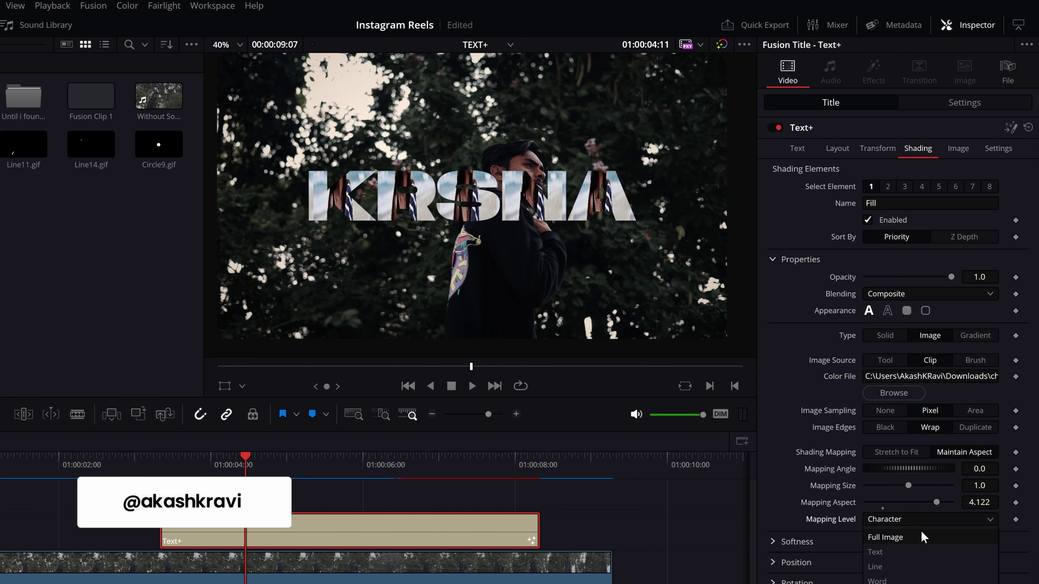
{"action": "left_click", "coordinate": [891, 552]}
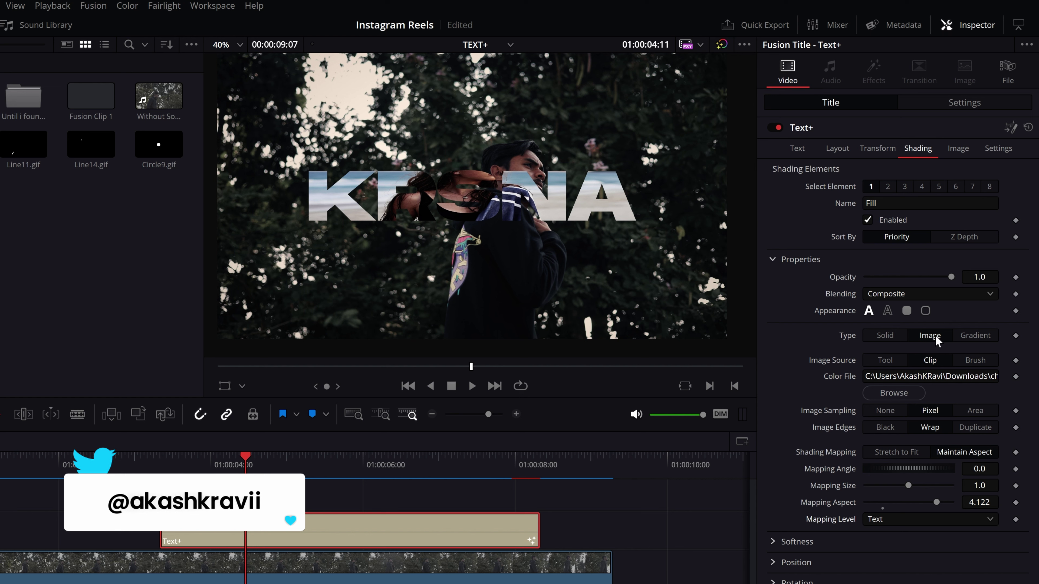
{"action": "left_click", "coordinate": [975, 335]}
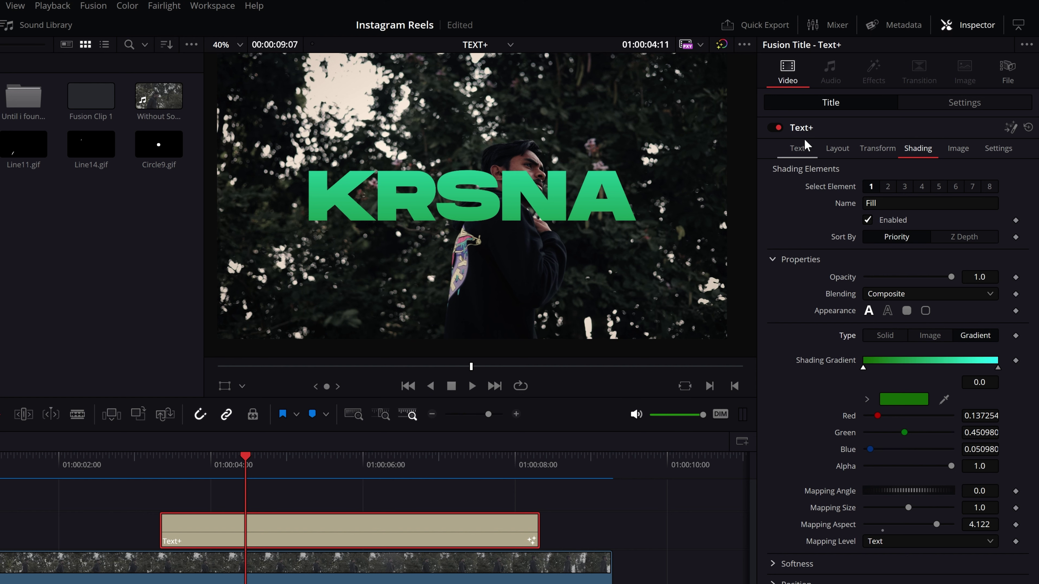
{"action": "left_click", "coordinate": [23, 144]}
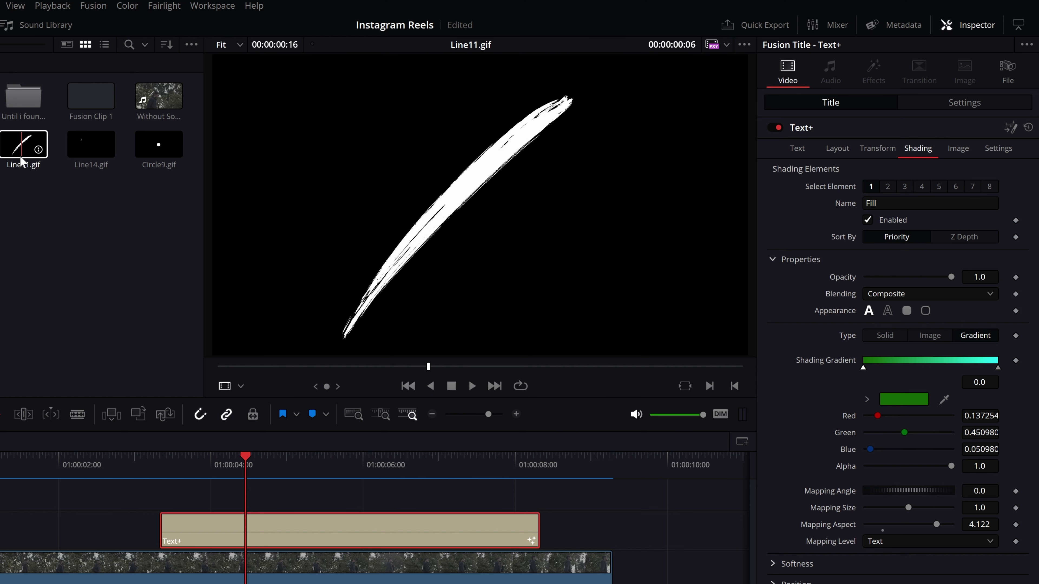
{"action": "left_click", "coordinate": [258, 531]}
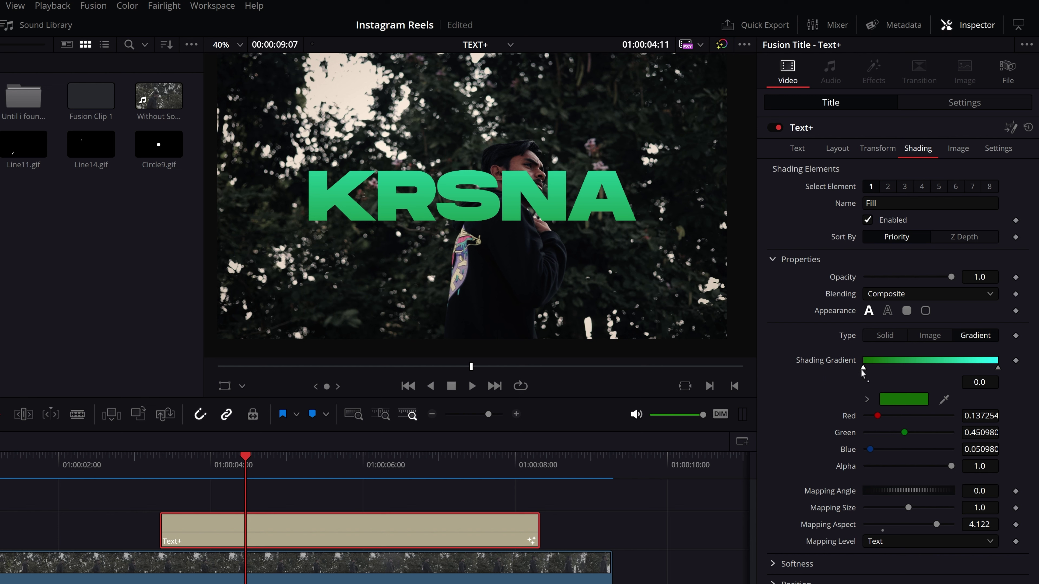
- Set the gradient's start colour stop to bright red #ff0004
{"action": "left_click", "coordinate": [896, 400]}
{"action": "left_click", "coordinate": [330, 159]}
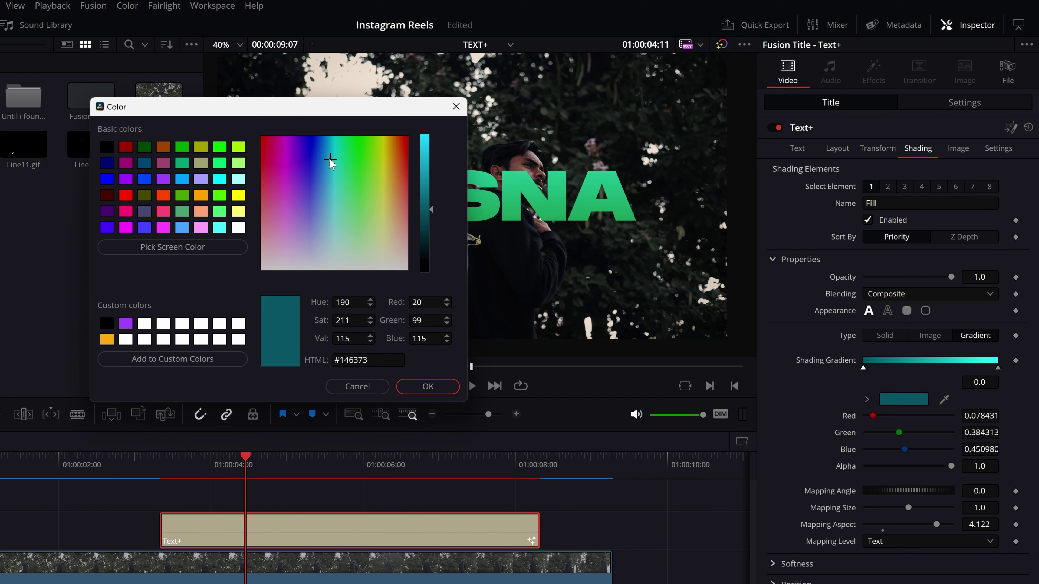
{"action": "left_click_drag", "start_coordinate": [330, 159], "coordinate": [261, 137]}
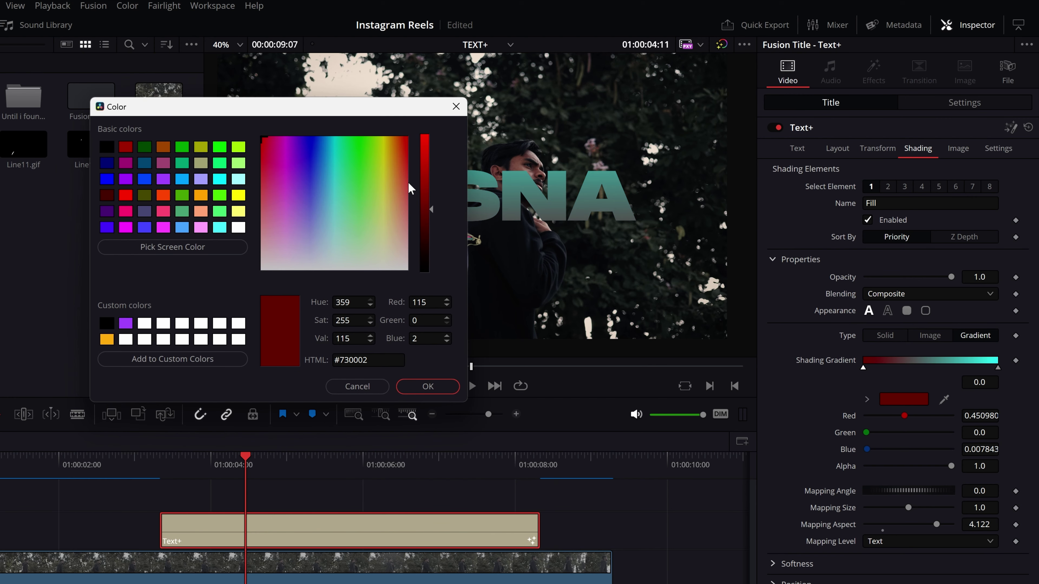
{"action": "left_click", "coordinate": [425, 136]}
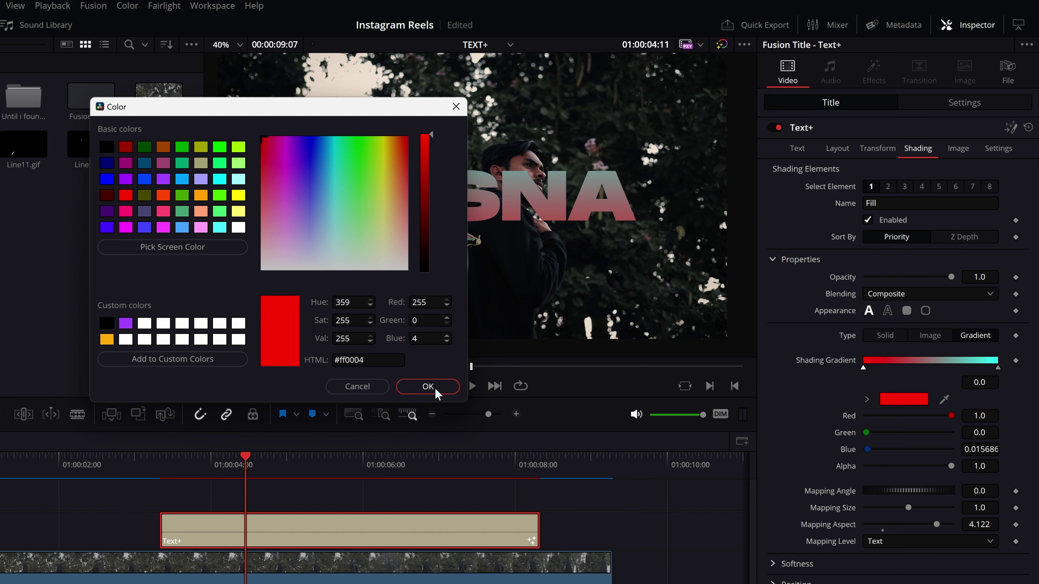
{"action": "left_click", "coordinate": [427, 386]}
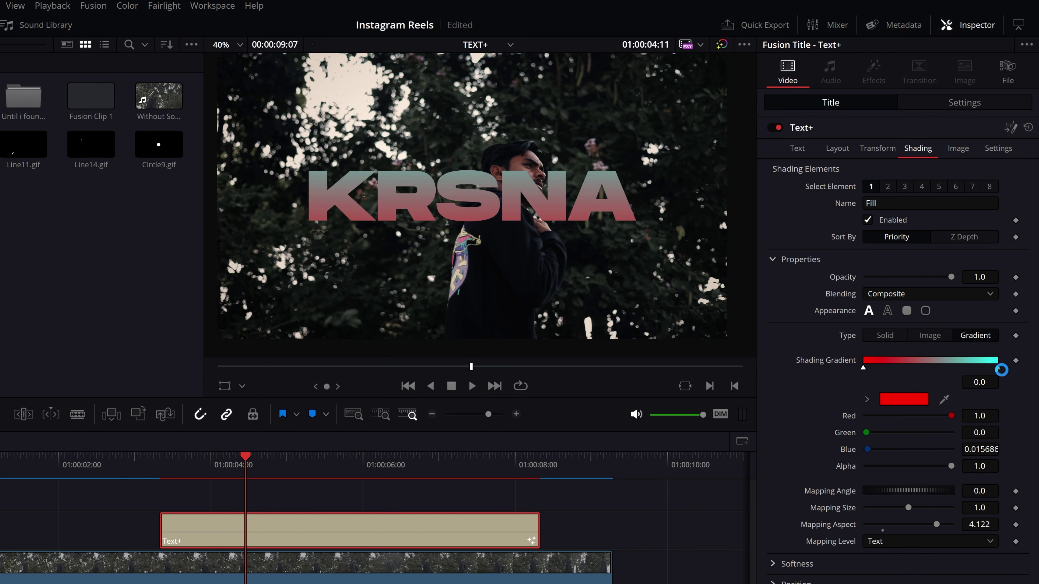
- Change the gradient's end stop from cyan to a very dark red (red 0.1647)
{"action": "left_click", "coordinate": [997, 367]}
{"action": "left_click", "coordinate": [911, 402]}
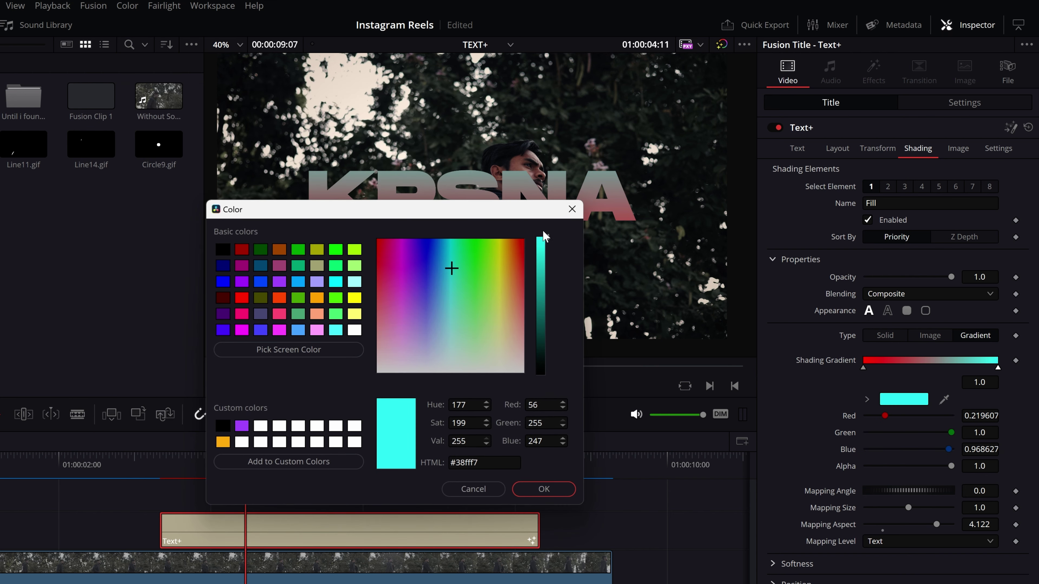
{"action": "left_click", "coordinate": [481, 242]}
{"action": "left_click_drag", "start_coordinate": [508, 270], "coordinate": [503, 348]}
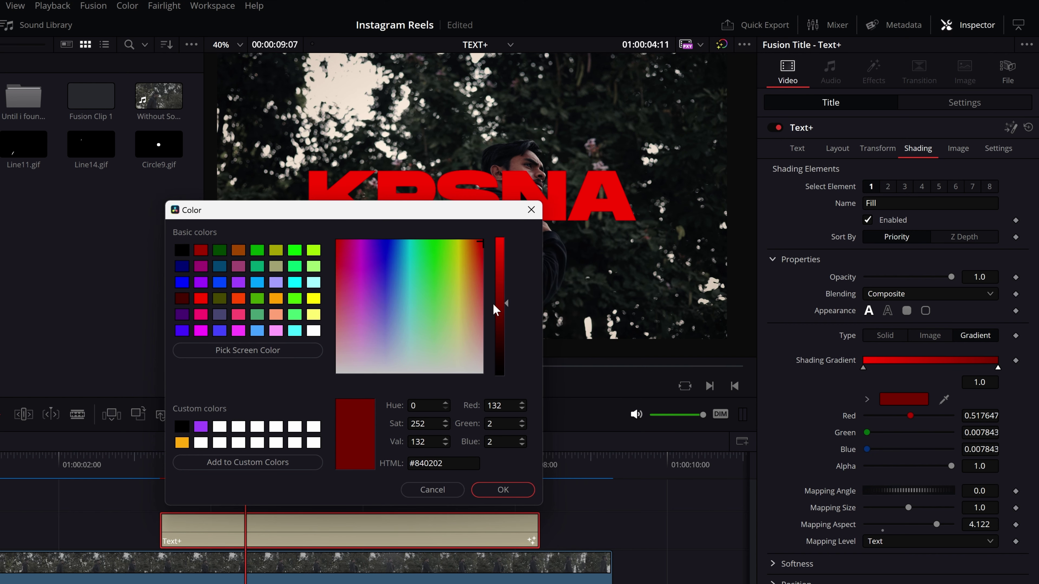
{"action": "left_click_drag", "start_coordinate": [504, 348], "coordinate": [504, 356]}
{"action": "left_click", "coordinate": [502, 490]}
{"action": "scroll", "coordinate": [509, 223], "scroll_direction": "down", "scroll_amount": 2}
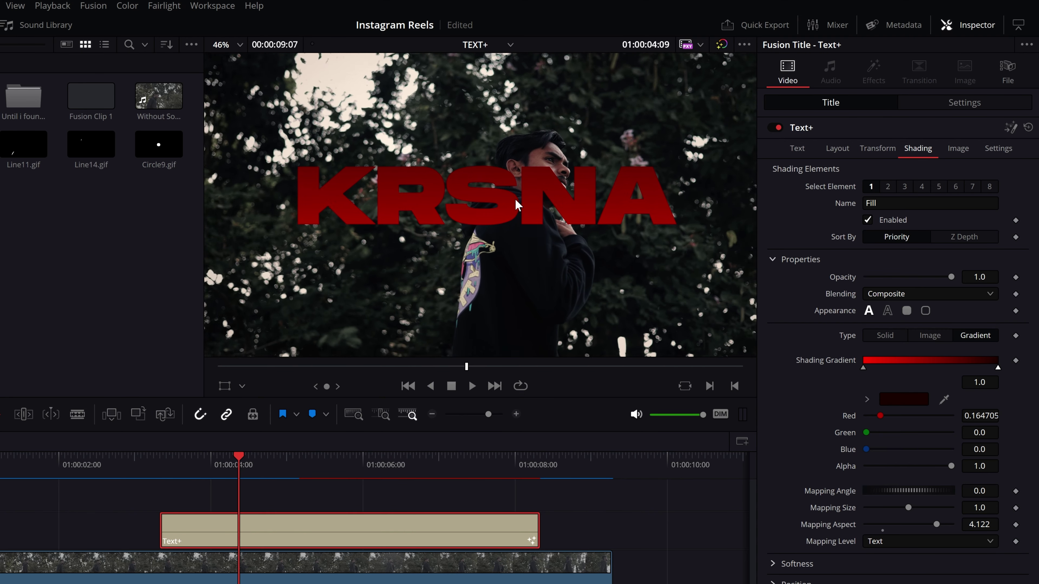
- Experiment with the gradient's Mapping Angle and Size, resetting angle to 0 and size to 1.0
{"action": "scroll", "coordinate": [517, 204], "scroll_direction": "down", "scroll_amount": 1}
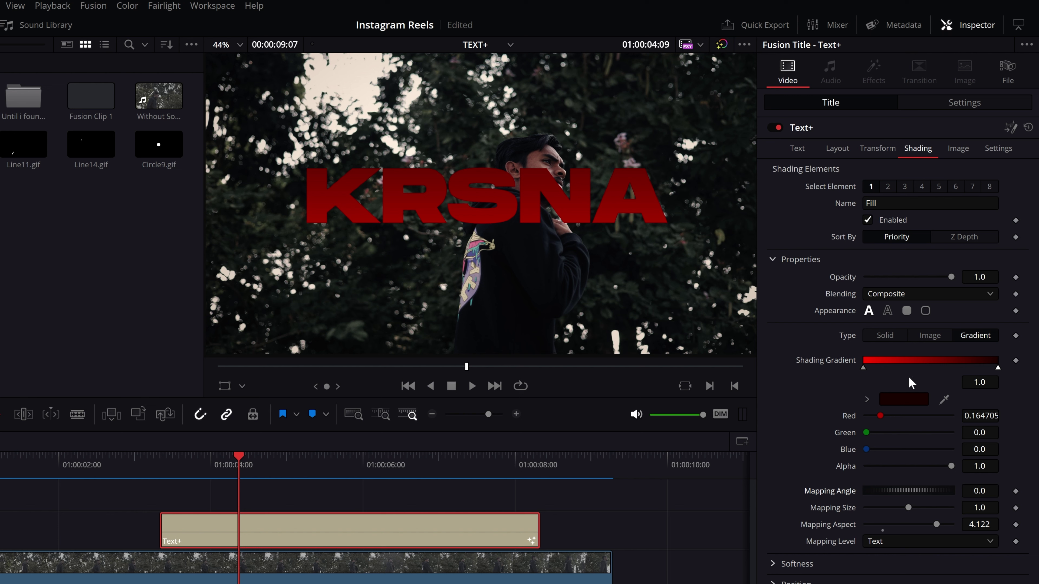
{"action": "mouse_move", "coordinate": [887, 490]}
{"action": "left_mouse_down"}
{"action": "mouse_move", "coordinate": [933, 491]}
{"action": "mouse_move", "coordinate": [880, 490]}
{"action": "left_mouse_up"}
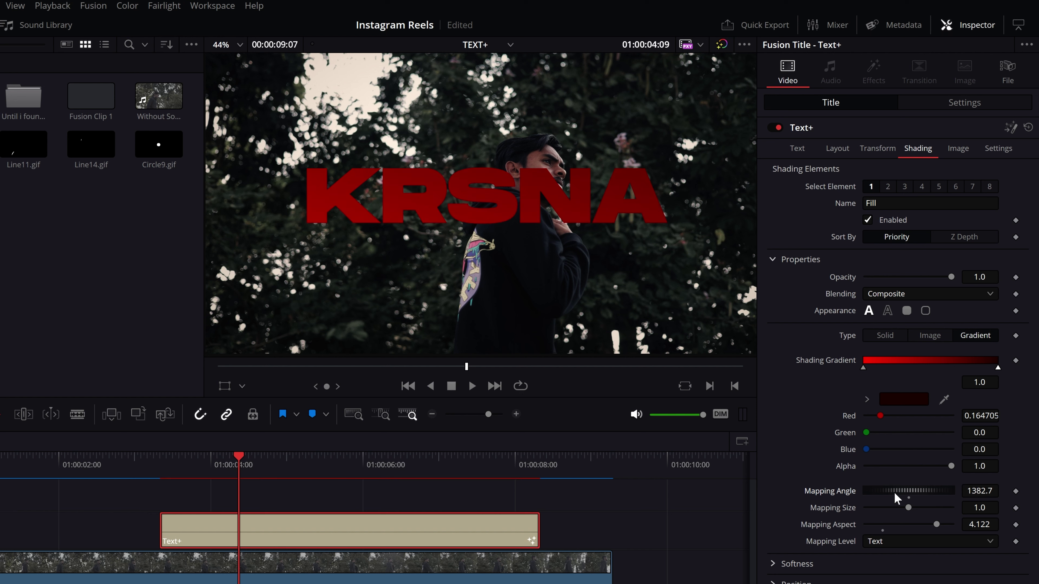
{"action": "left_click_drag", "start_coordinate": [880, 490], "coordinate": [912, 496]}
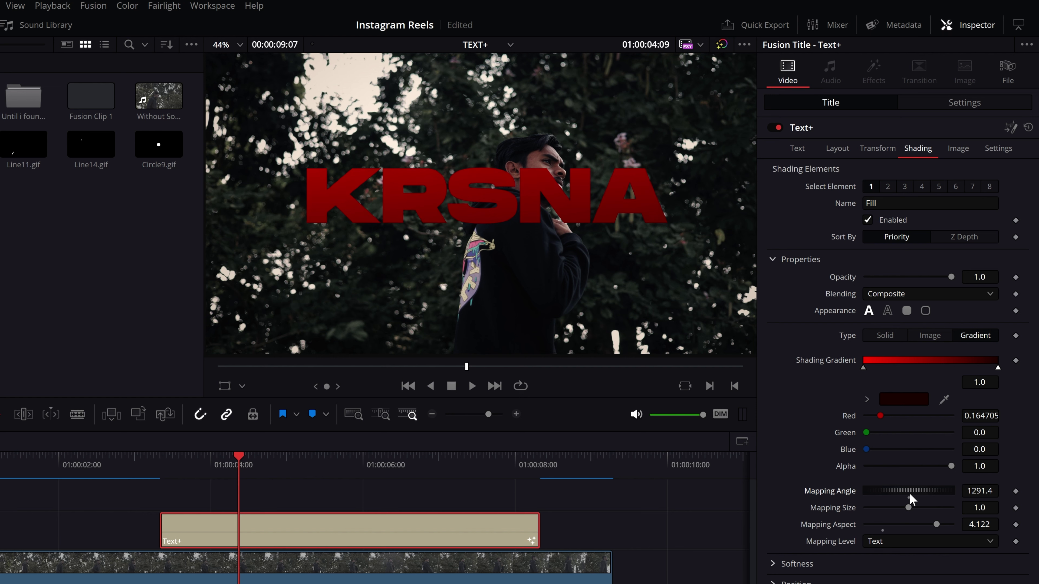
{"action": "double_click", "coordinate": [846, 496]}
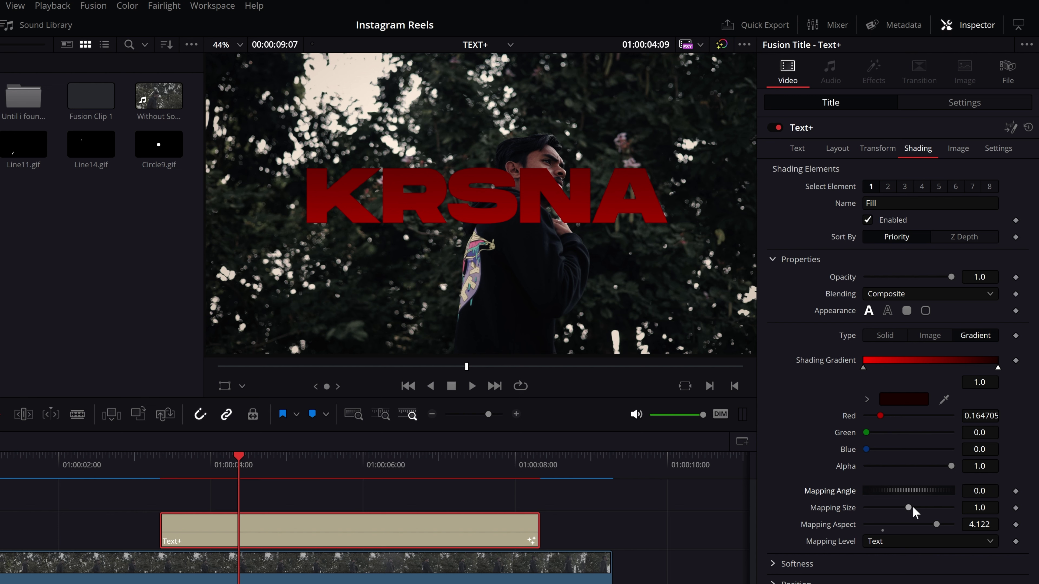
{"action": "left_click_drag", "start_coordinate": [907, 507], "coordinate": [881, 509]}
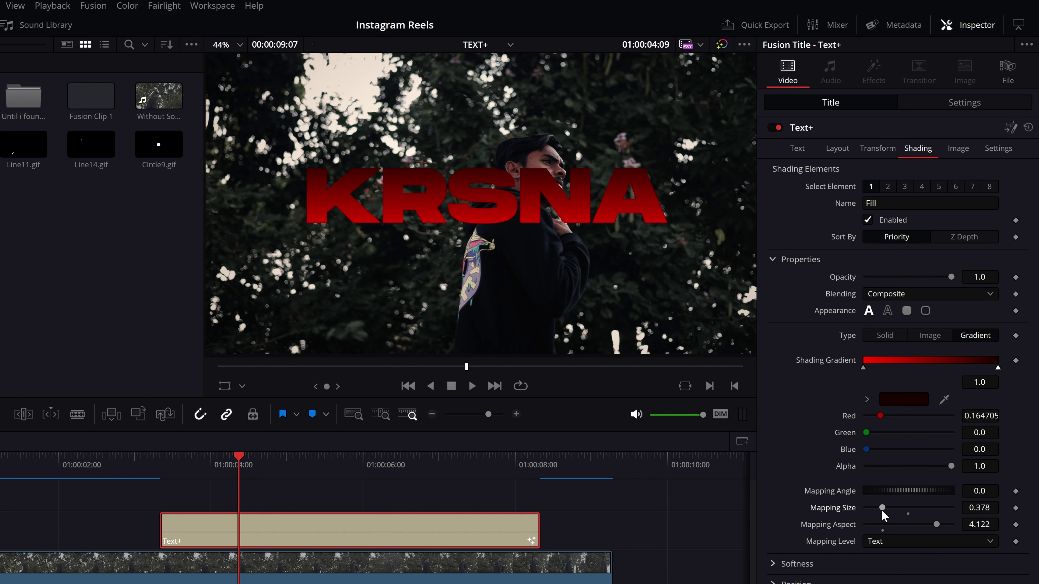
{"action": "left_click_drag", "start_coordinate": [881, 509], "coordinate": [858, 508]}
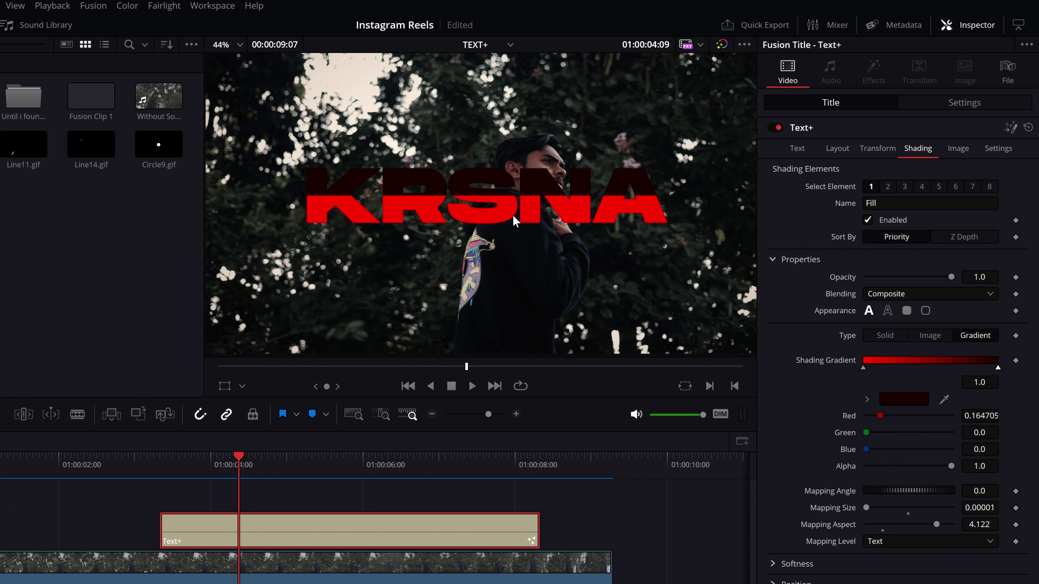
{"action": "double_click", "coordinate": [835, 508]}
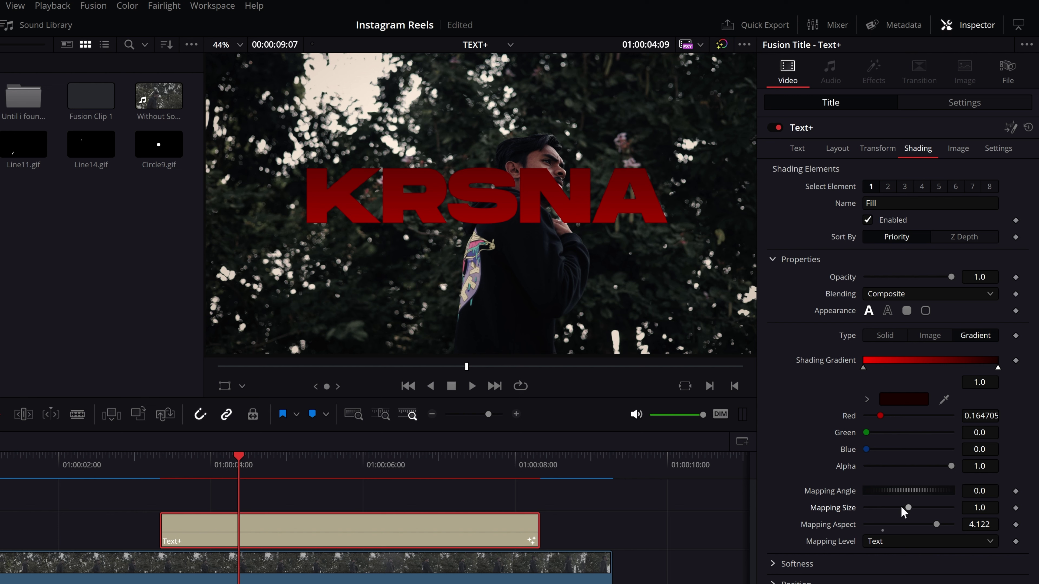
- Try Mapping Size 0.787–0.835, reset size to 1.0, and raise Mapping Aspect to 1.693
{"action": "left_click_drag", "start_coordinate": [901, 506], "coordinate": [897, 507]}
{"action": "left_click_drag", "start_coordinate": [900, 509], "coordinate": [902, 510]}
{"action": "double_click", "coordinate": [826, 525]}
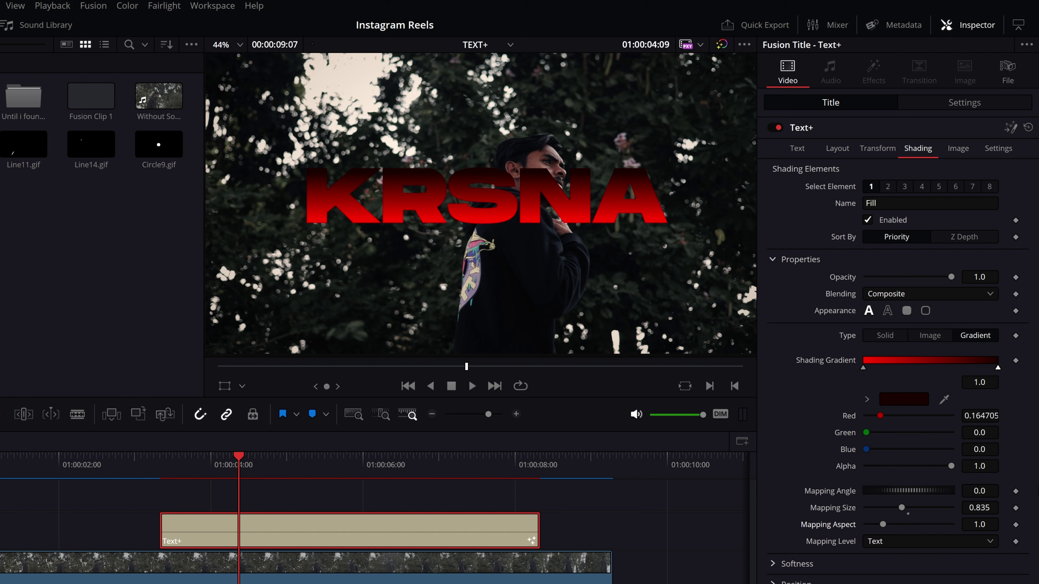
{"action": "double_click", "coordinate": [842, 509]}
{"action": "left_click_drag", "start_coordinate": [884, 527], "coordinate": [897, 528]}
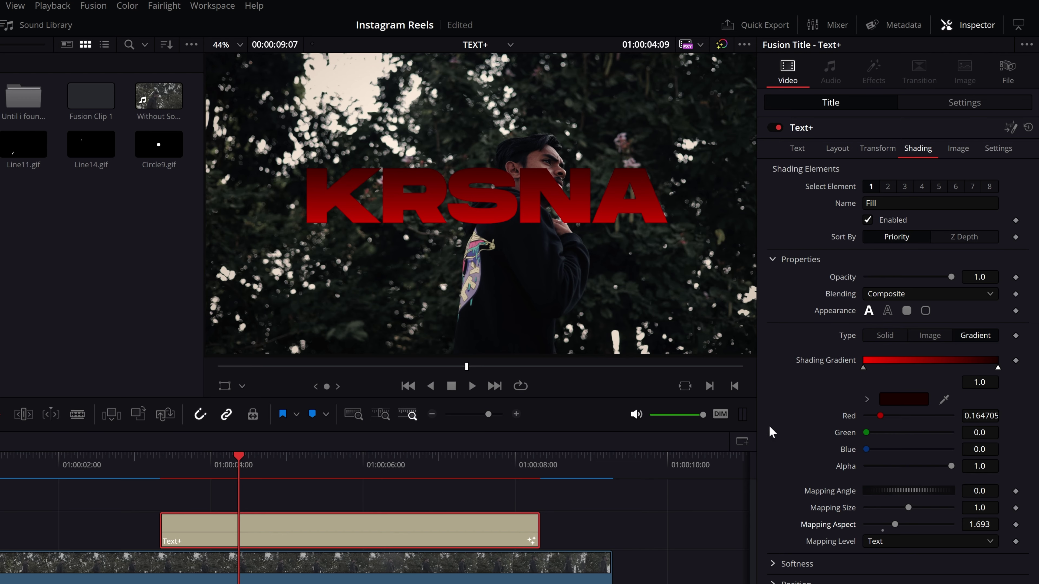
{"action": "scroll", "coordinate": [561, 211], "scroll_direction": "up", "scroll_amount": 2}
{"action": "scroll", "coordinate": [561, 210], "scroll_direction": "up", "scroll_amount": 2}
{"action": "scroll", "coordinate": [531, 205], "scroll_direction": "up", "scroll_amount": 2}
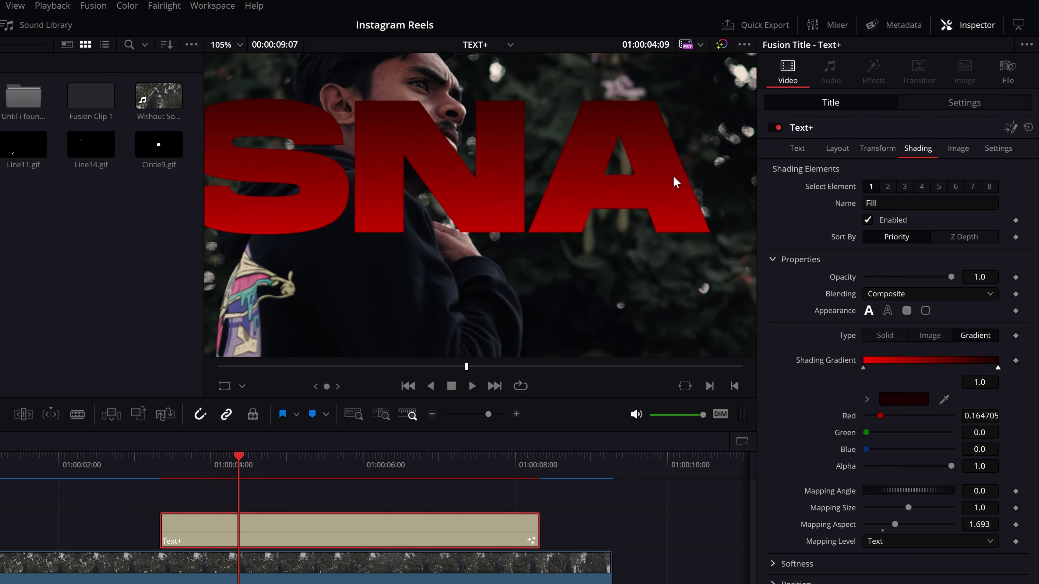
{"action": "scroll", "coordinate": [434, 209], "scroll_direction": "up", "scroll_amount": 2}
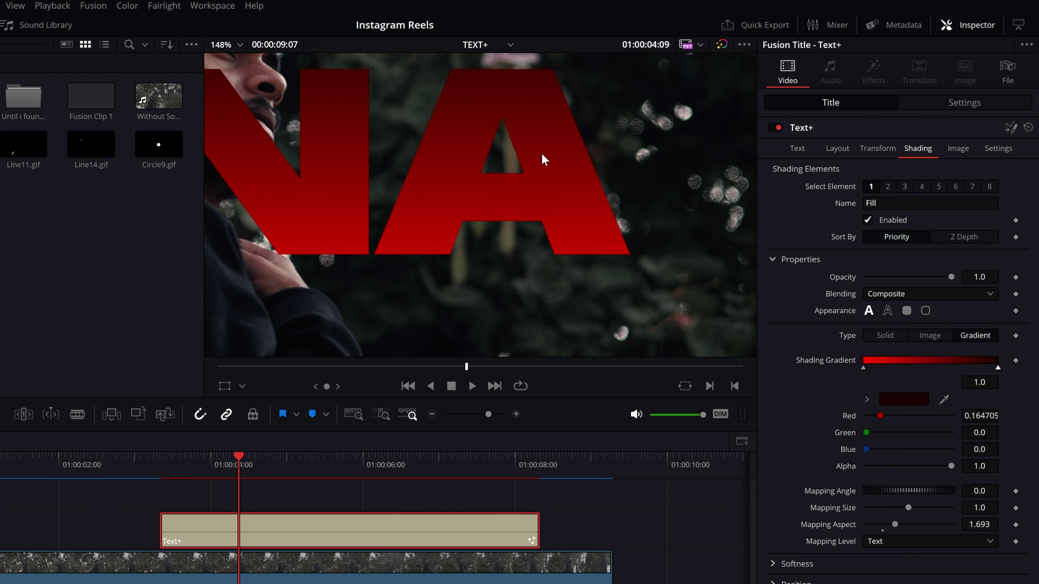
{"action": "scroll", "coordinate": [561, 264], "scroll_direction": "down", "scroll_amount": 2}
{"action": "scroll", "coordinate": [563, 219], "scroll_direction": "down", "scroll_amount": 1}
{"action": "scroll", "coordinate": [481, 204], "scroll_direction": "down", "scroll_amount": 1}
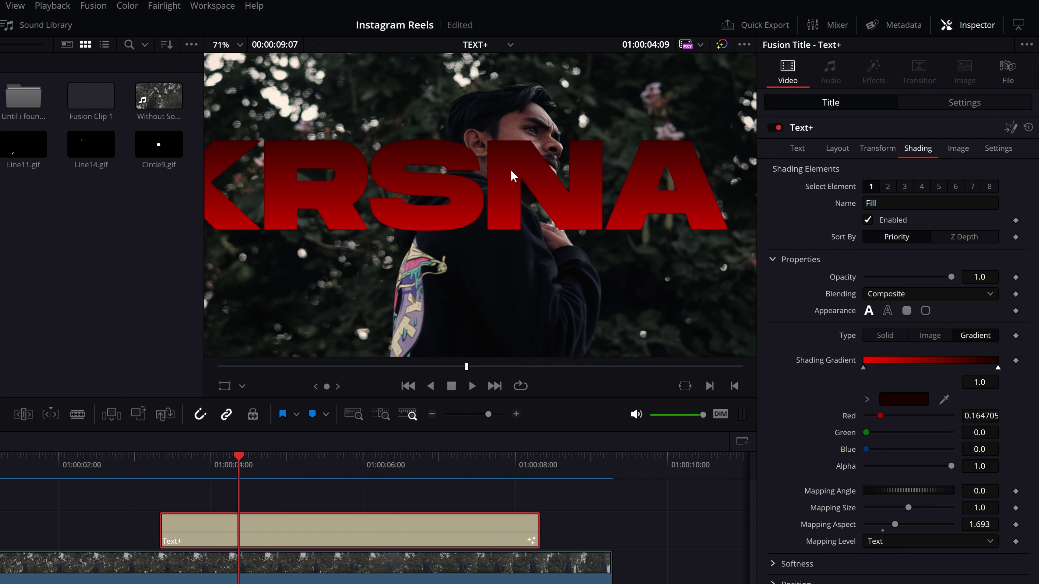
{"action": "scroll", "coordinate": [532, 167], "scroll_direction": "down", "scroll_amount": 1}
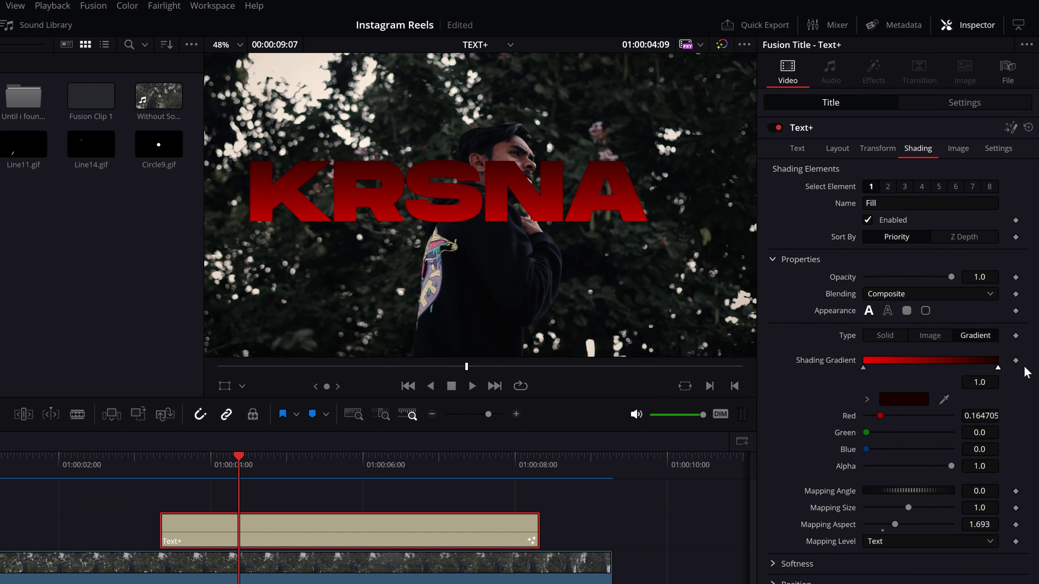
{"action": "scroll", "coordinate": [573, 205], "scroll_direction": "down", "scroll_amount": 1}
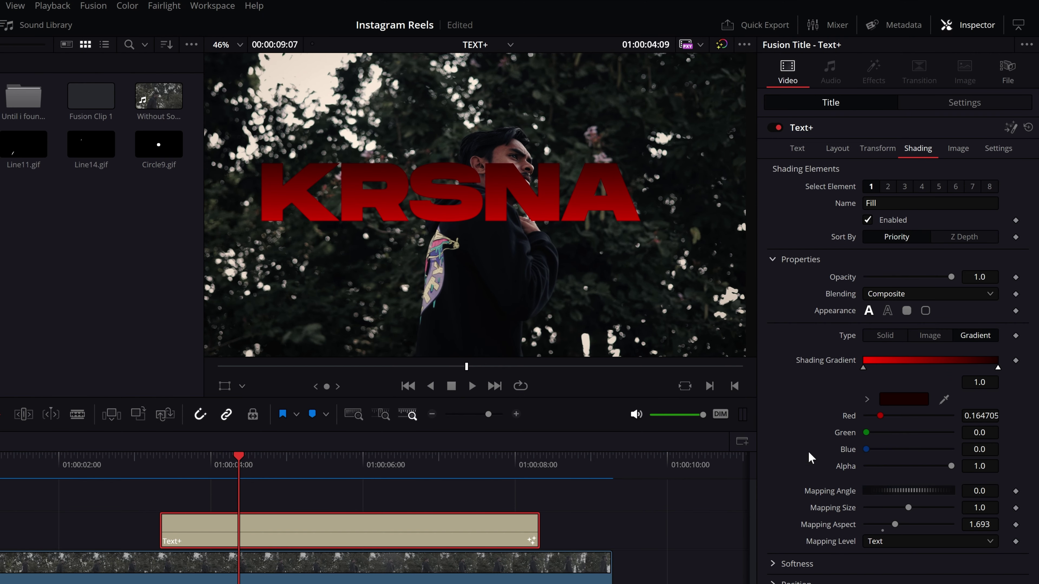
{"action": "scroll", "coordinate": [539, 159], "scroll_direction": "down", "scroll_amount": 2}
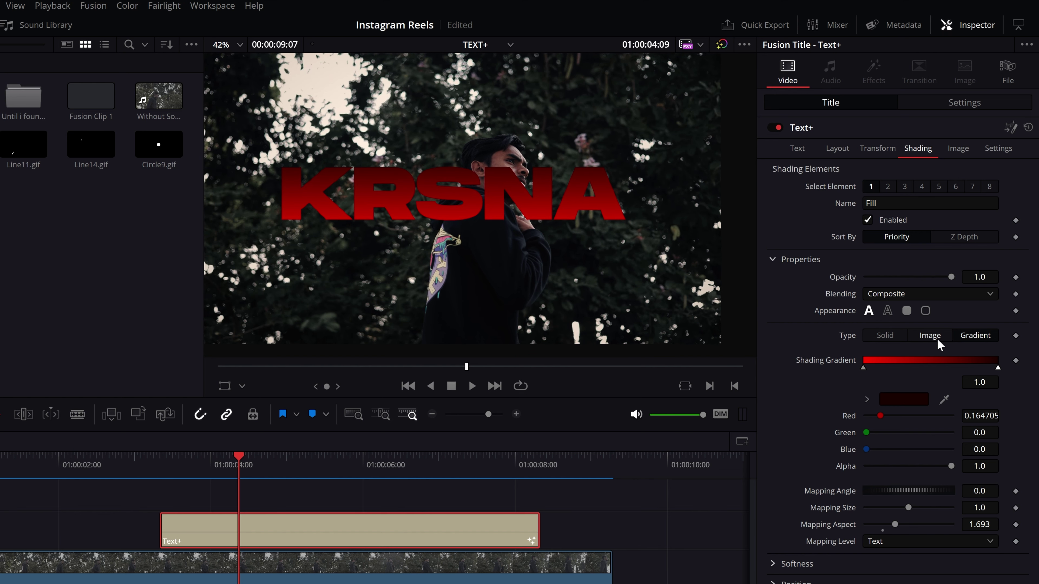
{"action": "left_click", "coordinate": [903, 542]}
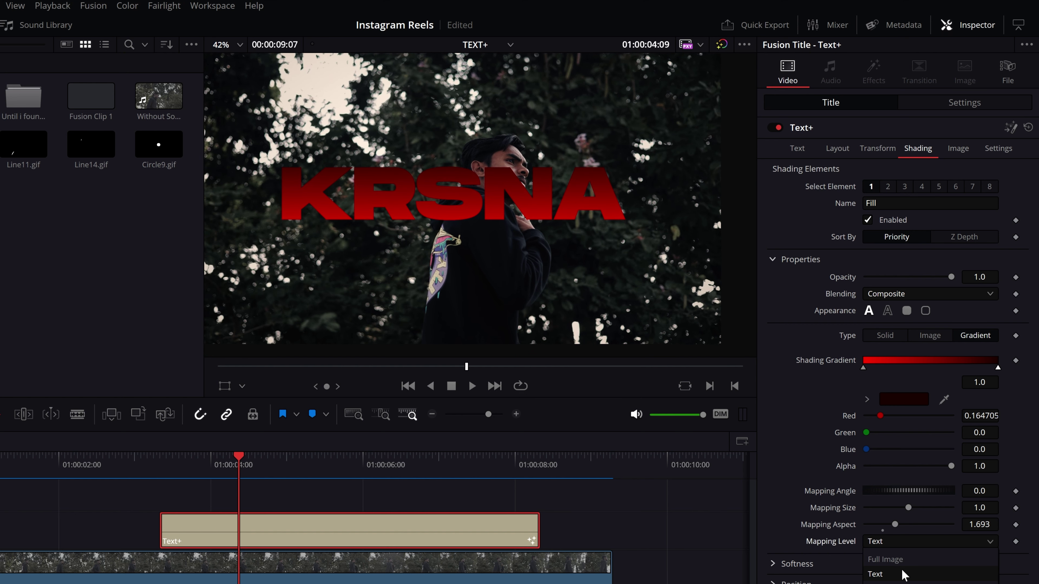
{"action": "left_click", "coordinate": [892, 561]}
{"action": "left_click", "coordinate": [906, 542]}
{"action": "left_click", "coordinate": [910, 583]}
{"action": "left_click", "coordinate": [912, 543]}
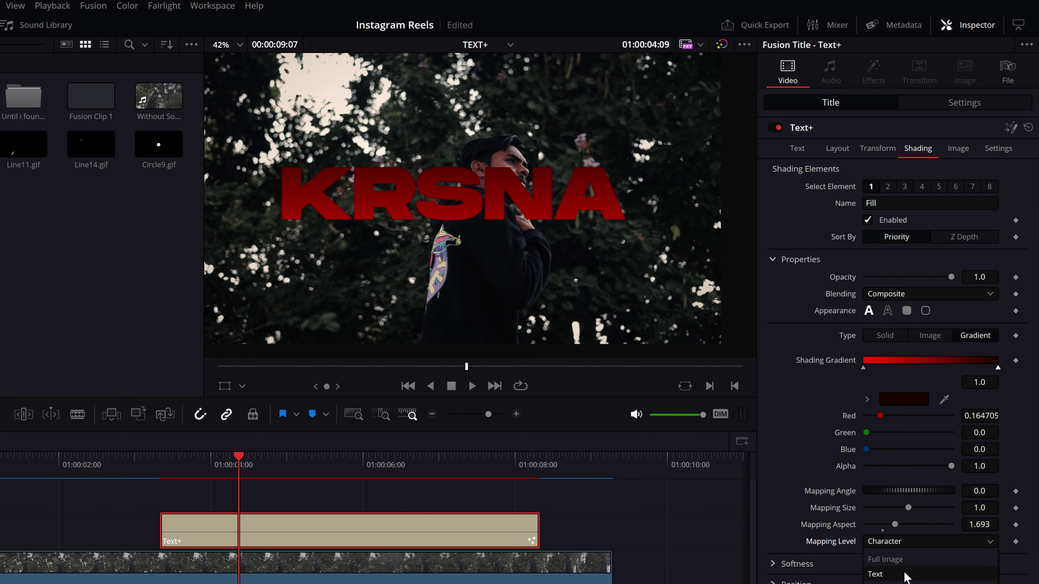
{"action": "left_click", "coordinate": [903, 577]}
{"action": "scroll", "coordinate": [524, 213], "scroll_direction": "down", "scroll_amount": 2}
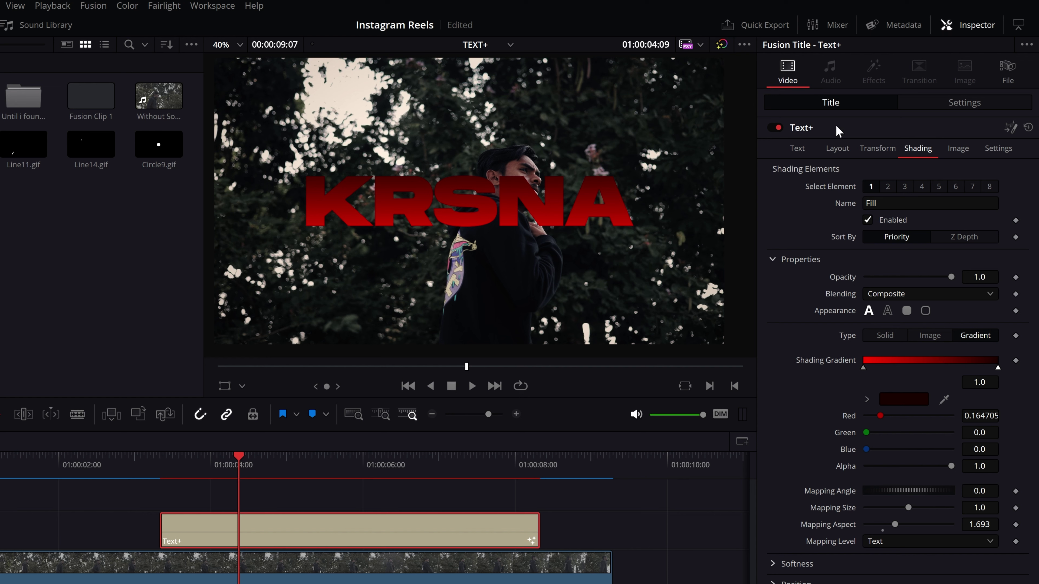
{"action": "left_click", "coordinate": [796, 148]}
- Add a second title line reading 'AKASH' below KRSNA
{"action": "left_click", "coordinate": [835, 186]}
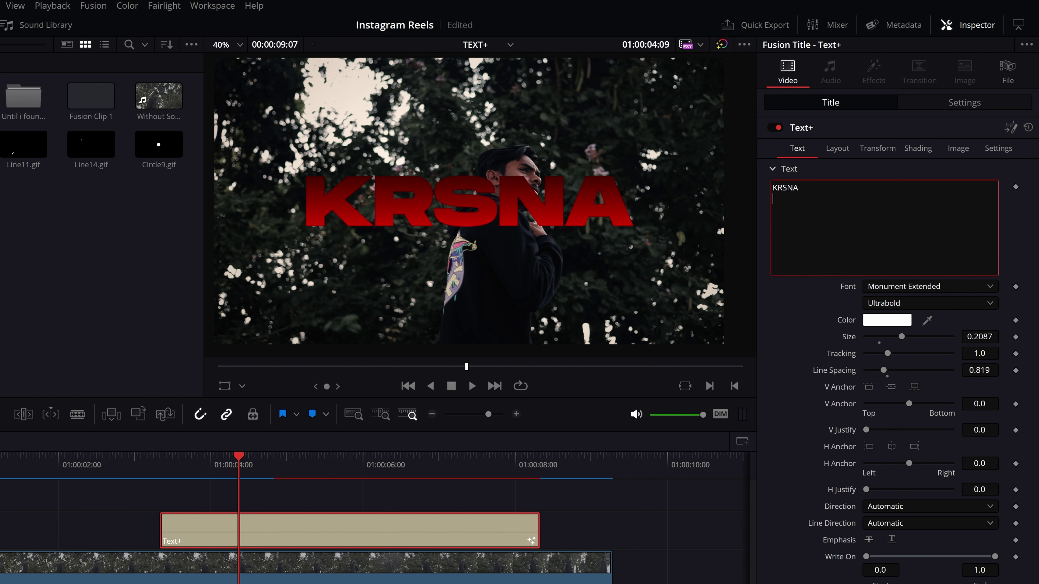
{"action": "key", "text": "Return"}
{"action": "type", "text": "AKASH"}
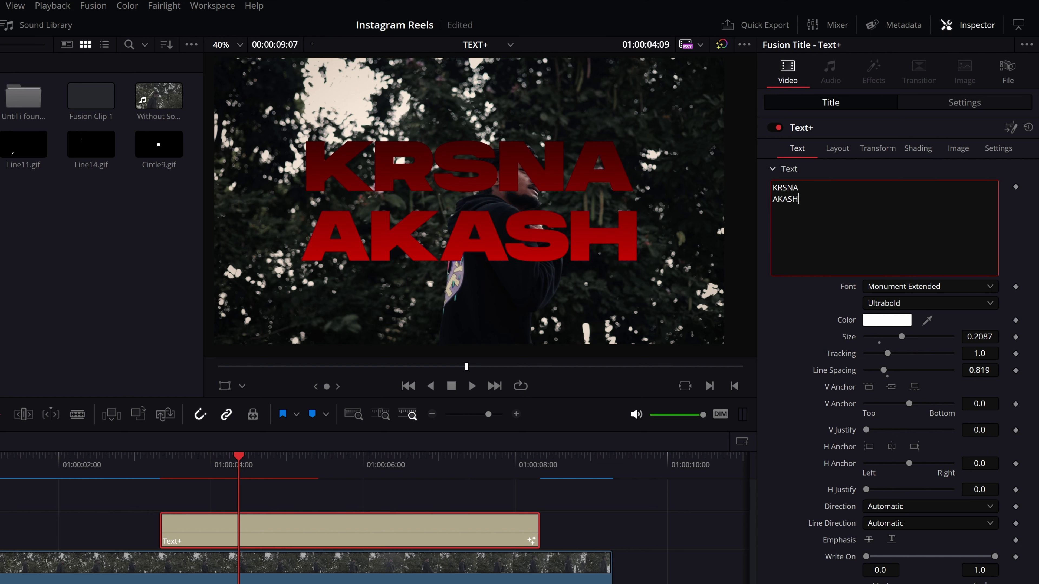
- Set the red gradient's Mapping Level to Word in the Shading settings
{"action": "left_click", "coordinate": [913, 154]}
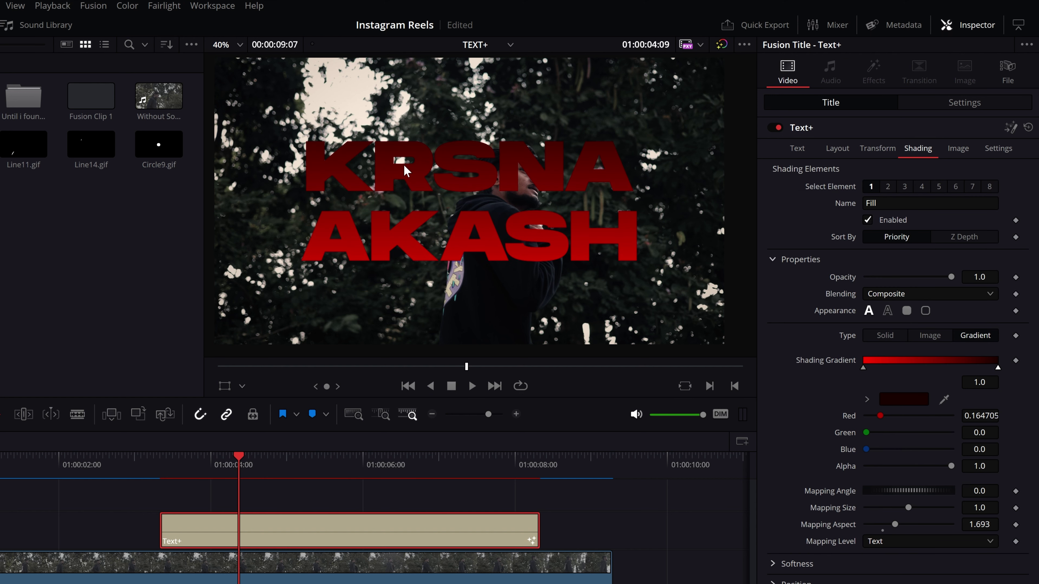
{"action": "scroll", "coordinate": [449, 176], "scroll_direction": "up", "scroll_amount": 2}
{"action": "scroll", "coordinate": [422, 170], "scroll_direction": "up", "scroll_amount": 2}
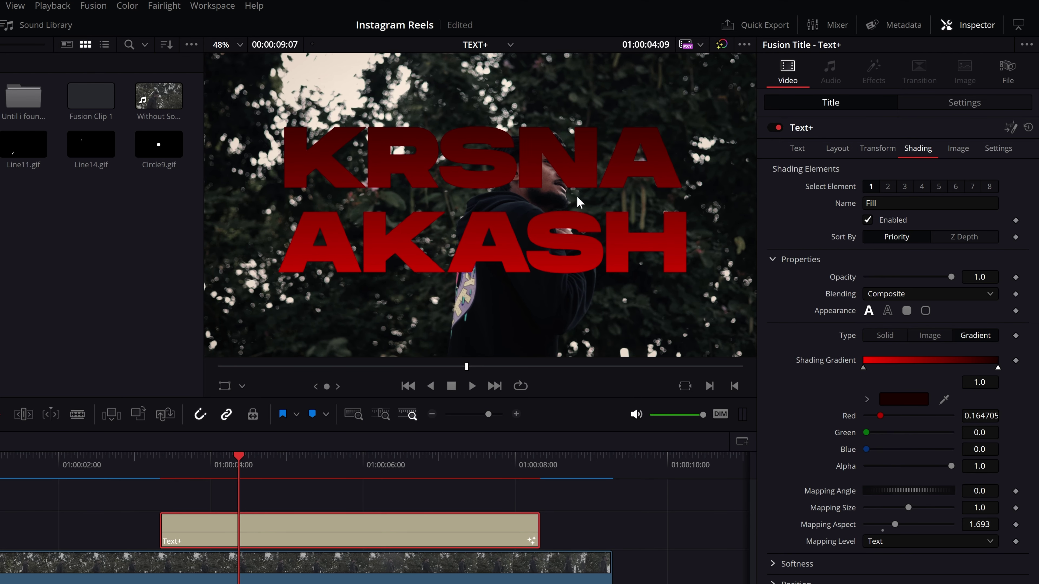
{"action": "scroll", "coordinate": [573, 196], "scroll_direction": "down", "scroll_amount": 2}
{"action": "scroll", "coordinate": [561, 194], "scroll_direction": "up", "scroll_amount": 3}
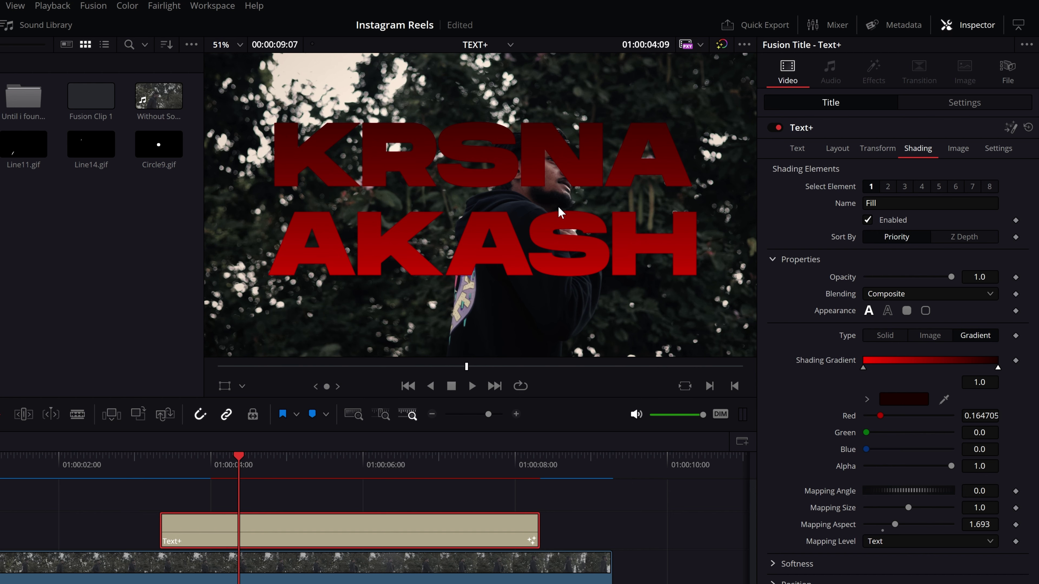
{"action": "scroll", "coordinate": [557, 206], "scroll_direction": "down", "scroll_amount": 1}
{"action": "scroll", "coordinate": [532, 139], "scroll_direction": "down", "scroll_amount": 2}
{"action": "scroll", "coordinate": [512, 171], "scroll_direction": "up", "scroll_amount": 2}
{"action": "scroll", "coordinate": [470, 221], "scroll_direction": "down", "scroll_amount": 3}
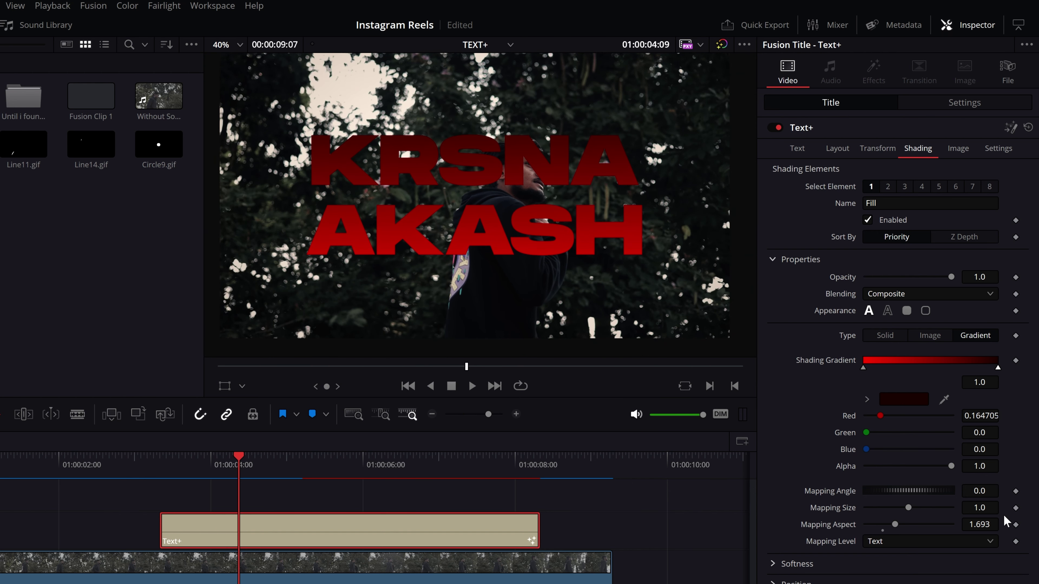
{"action": "left_click", "coordinate": [900, 543]}
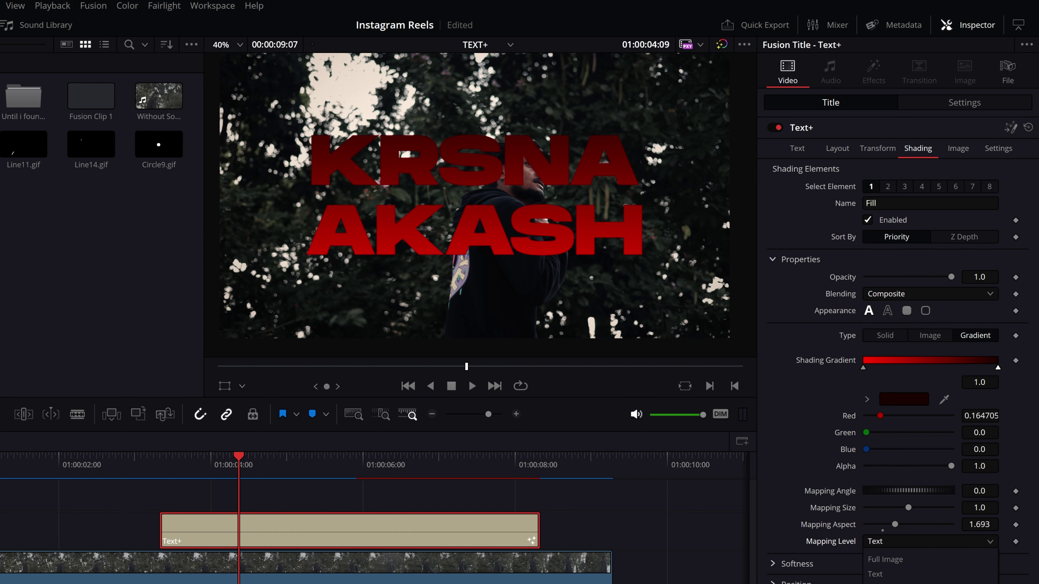
{"action": "left_click", "coordinate": [889, 580]}
- Change the gradient Mapping Level to Line, then to Character
{"action": "scroll", "coordinate": [546, 213], "scroll_direction": "up", "scroll_amount": 2}
{"action": "scroll", "coordinate": [556, 164], "scroll_direction": "up", "scroll_amount": 2}
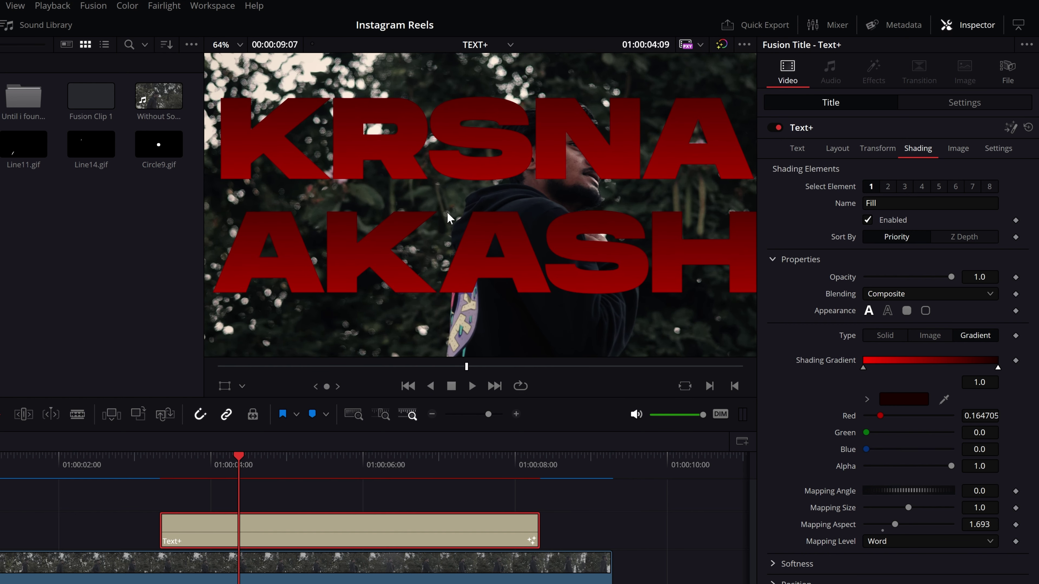
{"action": "scroll", "coordinate": [501, 213], "scroll_direction": "down", "scroll_amount": 2}
{"action": "scroll", "coordinate": [488, 199], "scroll_direction": "up", "scroll_amount": 2}
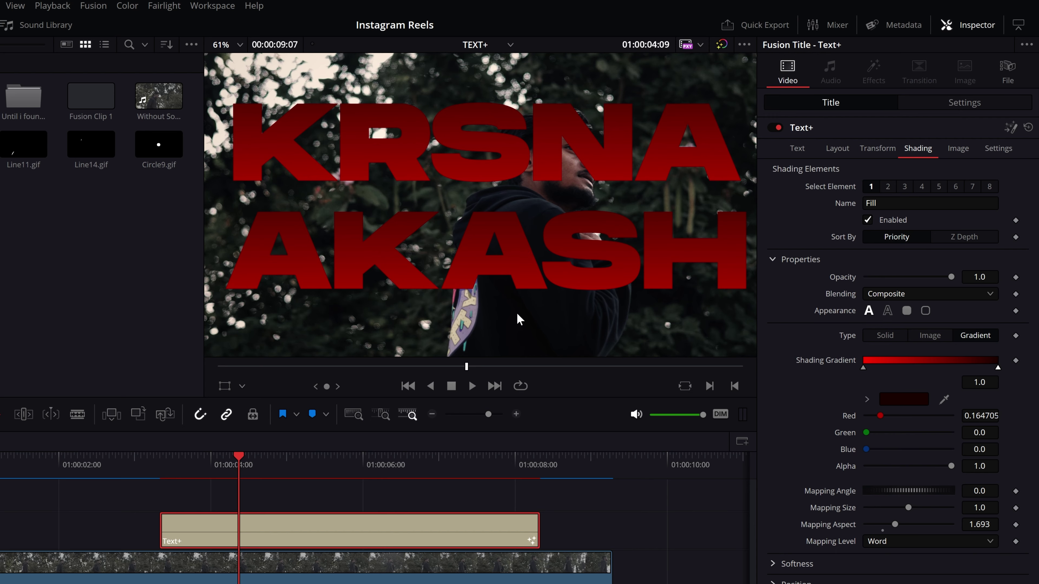
{"action": "scroll", "coordinate": [512, 293], "scroll_direction": "down", "scroll_amount": 2}
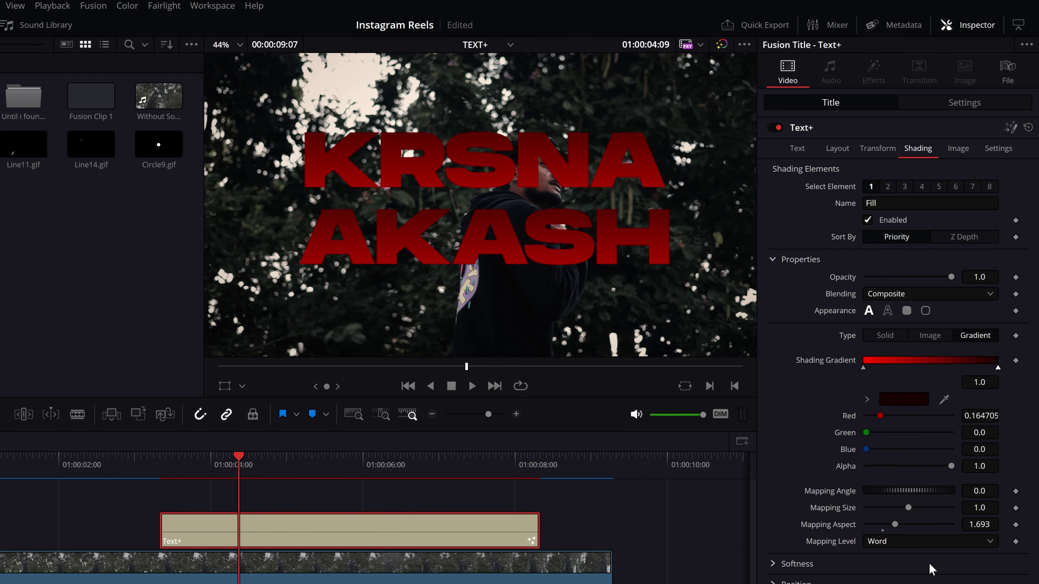
{"action": "left_click", "coordinate": [909, 542]}
{"action": "left_click", "coordinate": [892, 561]}
{"action": "scroll", "coordinate": [563, 313], "scroll_direction": "down", "scroll_amount": 2}
{"action": "scroll", "coordinate": [563, 313], "scroll_direction": "up", "scroll_amount": 2}
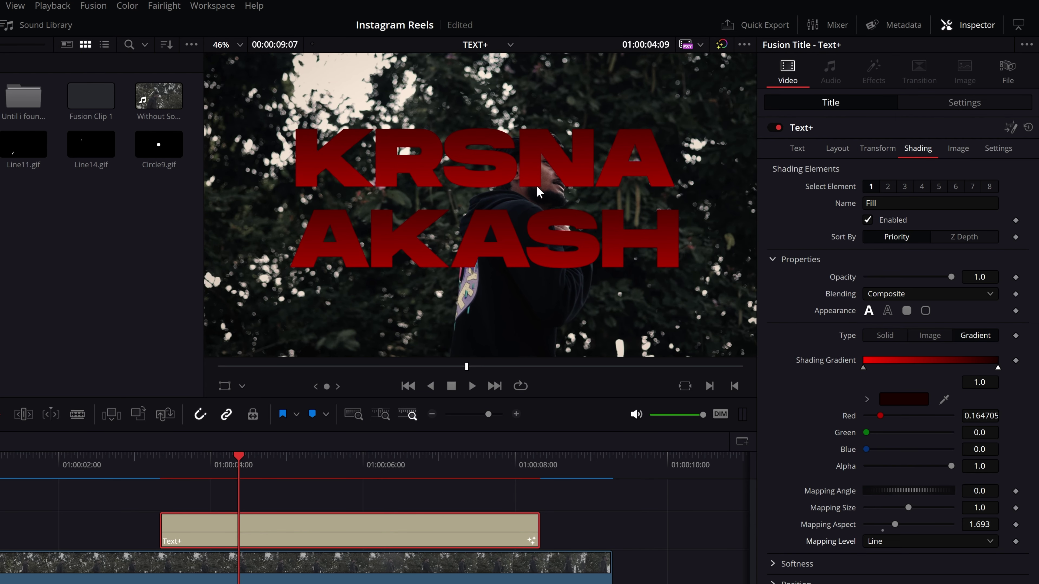
{"action": "left_click", "coordinate": [925, 544]}
{"action": "left_click", "coordinate": [885, 578]}
{"action": "scroll", "coordinate": [624, 257], "scroll_direction": "up", "scroll_amount": 1}
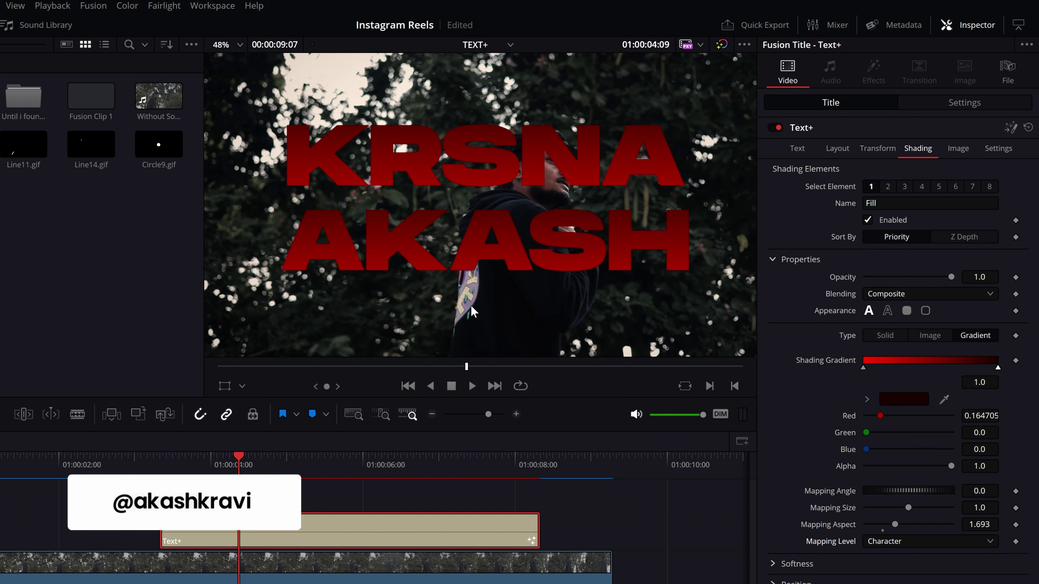
{"action": "scroll", "coordinate": [550, 238], "scroll_direction": "down", "scroll_amount": 2}
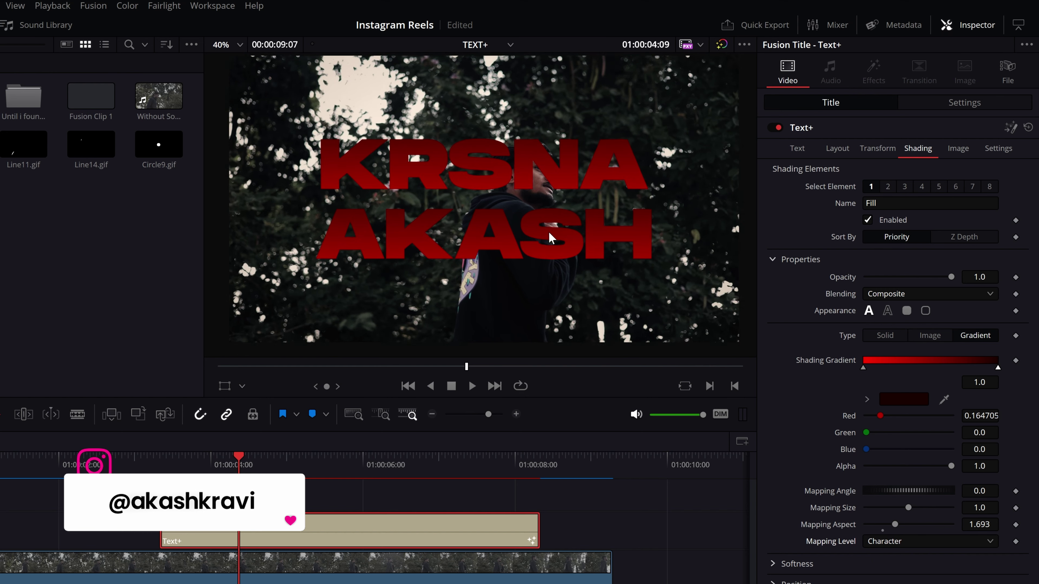
{"action": "scroll", "coordinate": [550, 237], "scroll_direction": "down", "scroll_amount": 1}
- Delete the AKASH line so the title reads only KRSNA
{"action": "left_click", "coordinate": [796, 148]}
{"action": "double_click", "coordinate": [785, 199]}
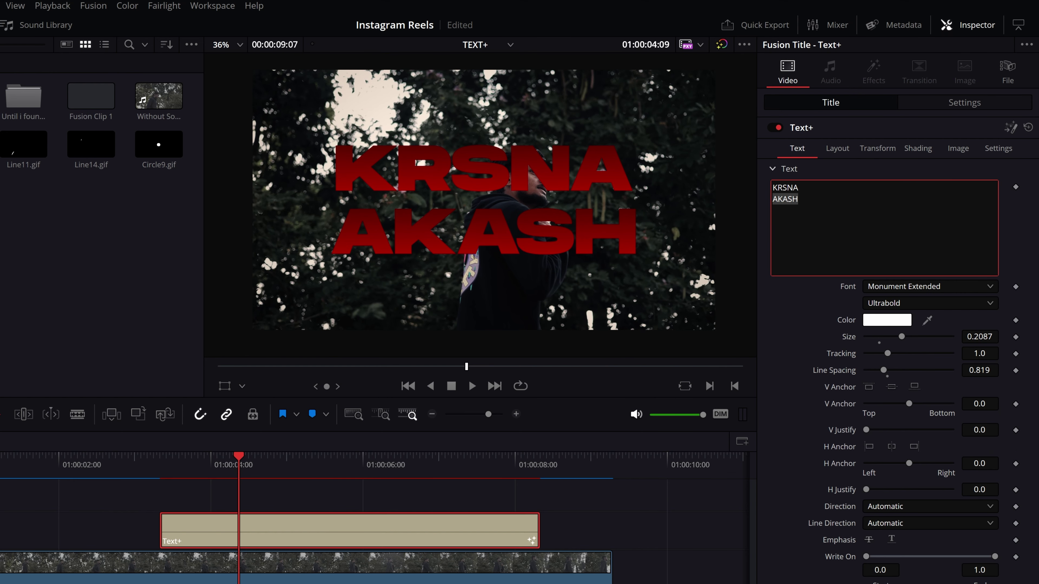
{"action": "key", "text": "BackSpace"}
{"action": "key", "text": "BackSpace"}
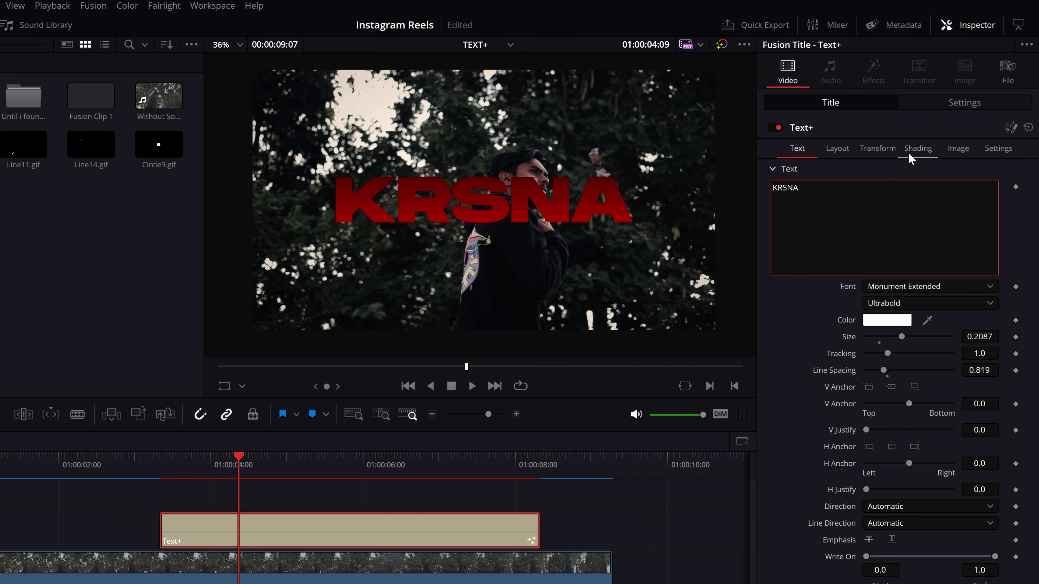
{"action": "left_click", "coordinate": [917, 148]}
{"action": "key", "text": "shift+z"}
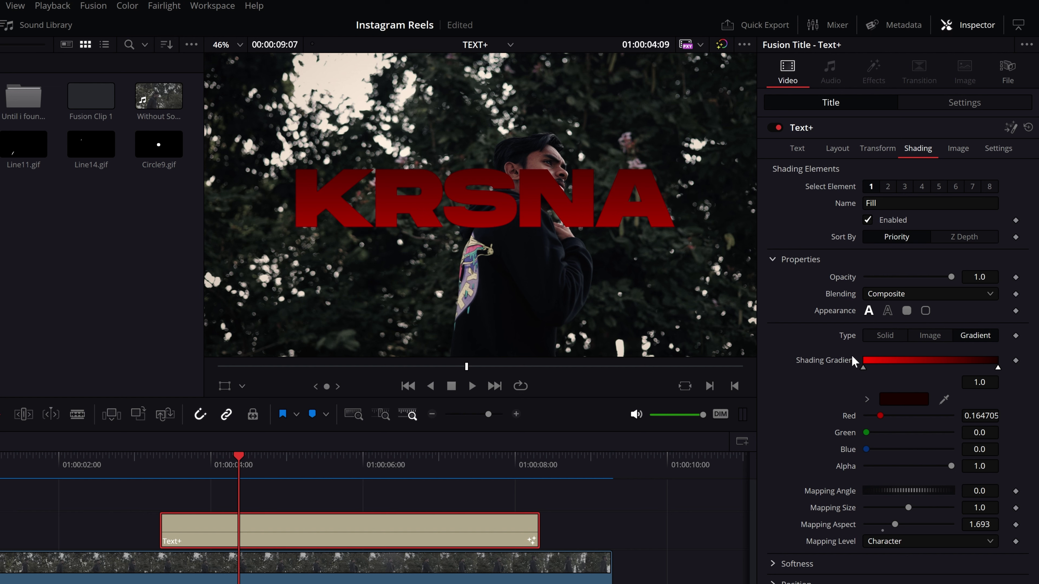
- Collapse the Fill's Properties and briefly inspect its Softness, Rotation and Position groups
{"action": "left_click", "coordinate": [773, 260]}
{"action": "left_click", "coordinate": [773, 281]}
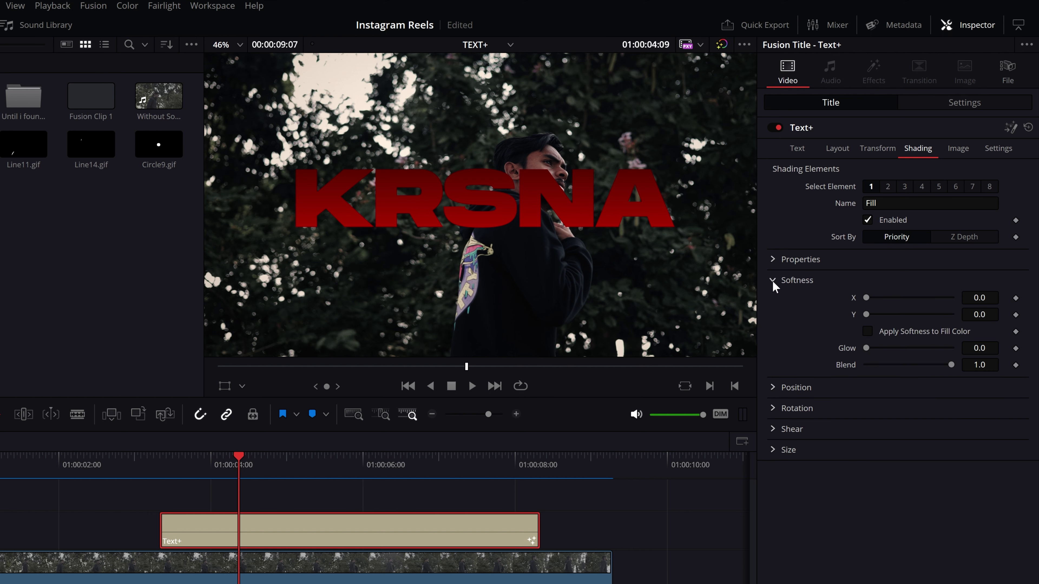
{"action": "left_click", "coordinate": [773, 281]}
{"action": "left_click", "coordinate": [774, 323]}
{"action": "left_click", "coordinate": [775, 321]}
{"action": "left_click", "coordinate": [775, 303]}
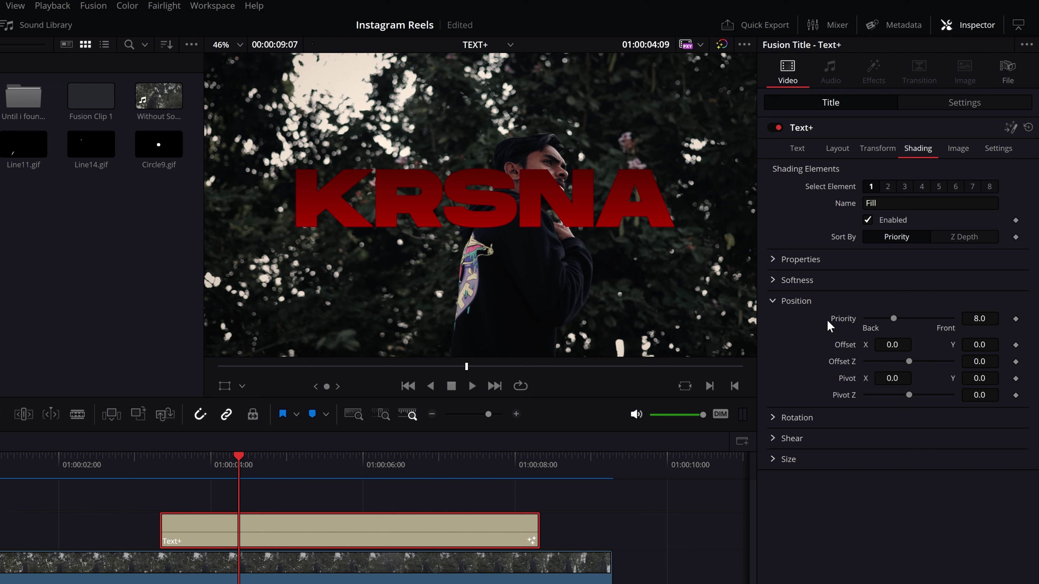
{"action": "left_click", "coordinate": [772, 303]}
- Check the Fill's Rotation, then expand Shear (0.0) and Size (1.0) at their defaults
{"action": "left_click", "coordinate": [772, 322]}
{"action": "left_click_drag", "start_coordinate": [898, 340], "coordinate": [899, 341]}
{"action": "left_click", "coordinate": [772, 322]}
{"action": "left_click", "coordinate": [772, 343]}
{"action": "left_click", "coordinate": [773, 399]}
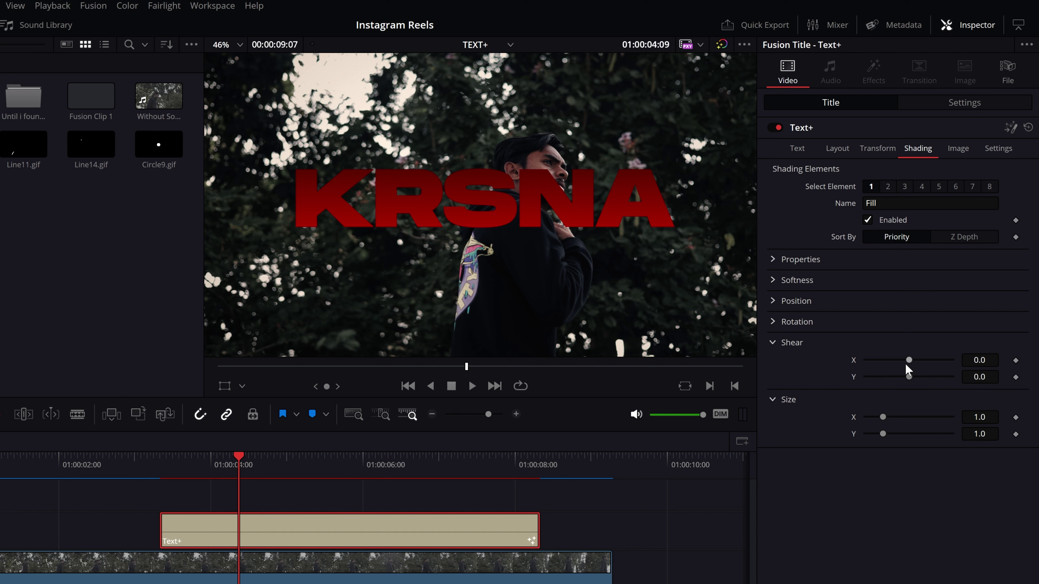
{"action": "left_click_drag", "start_coordinate": [906, 361], "coordinate": [889, 361]}
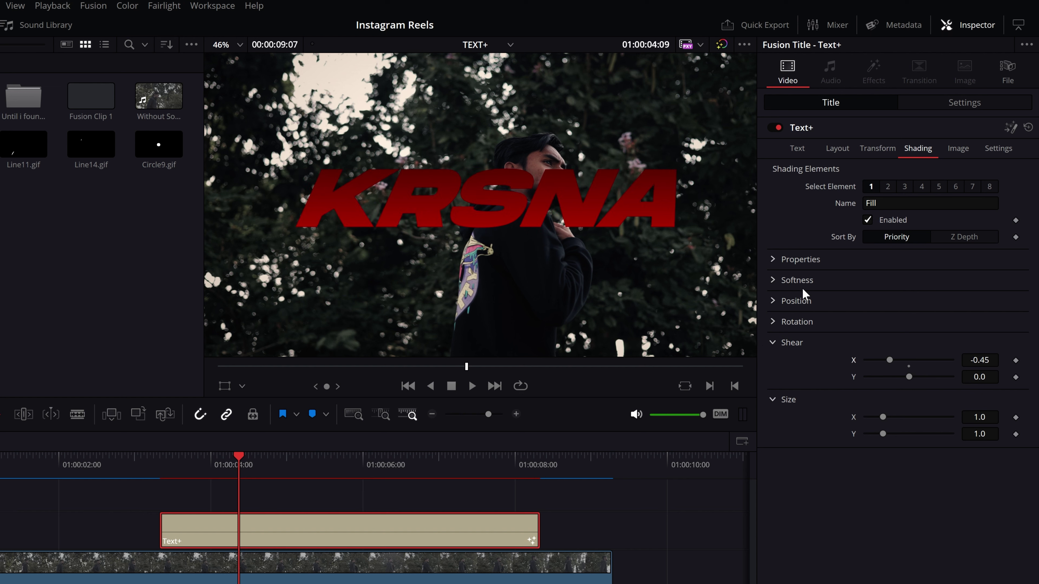
{"action": "left_click_drag", "start_coordinate": [889, 360], "coordinate": [898, 360]}
{"action": "left_click", "coordinate": [934, 360]}
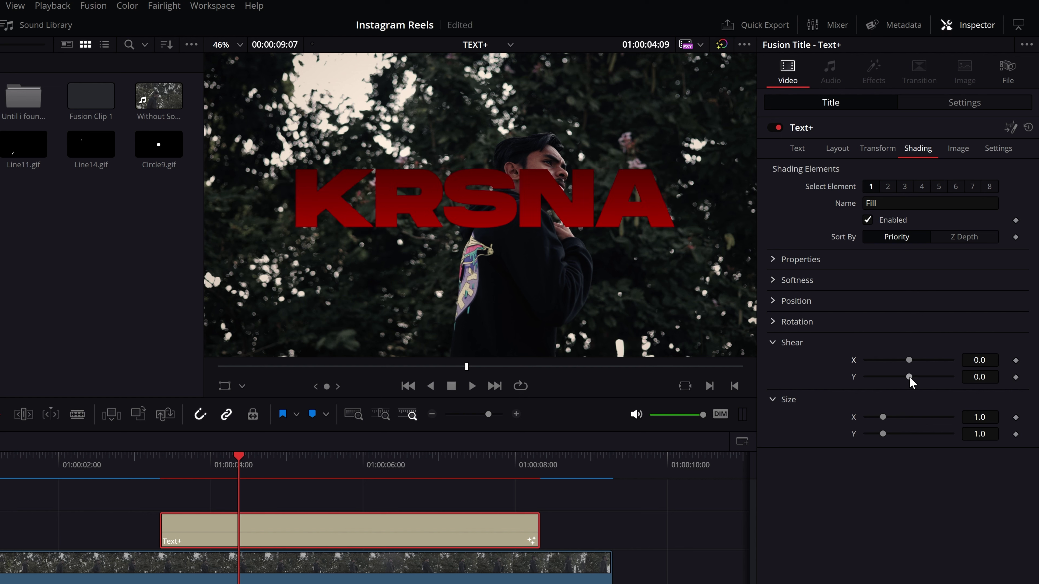
{"action": "left_click_drag", "start_coordinate": [909, 377], "coordinate": [894, 376]}
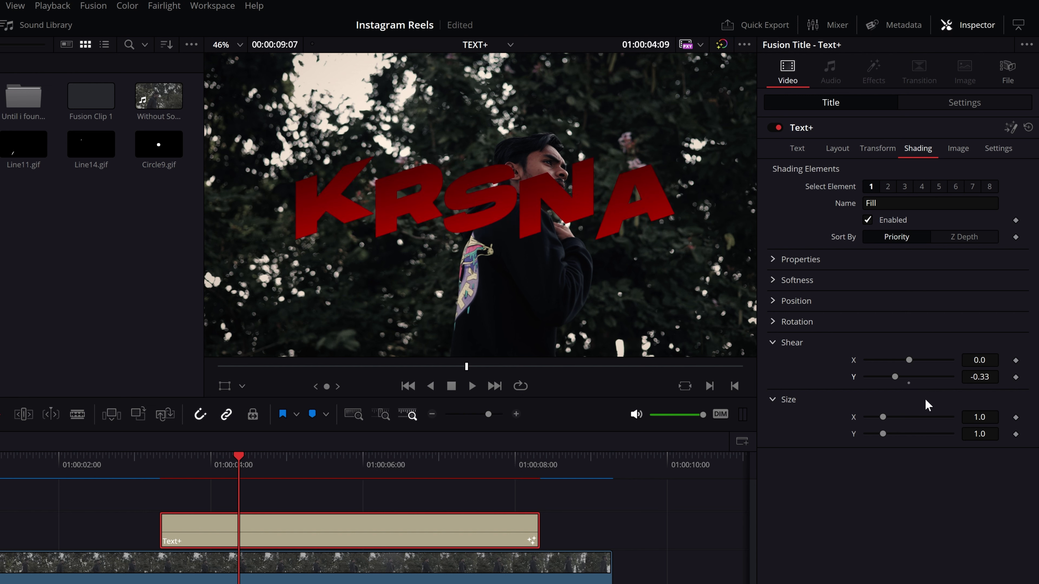
{"action": "left_click", "coordinate": [908, 383]}
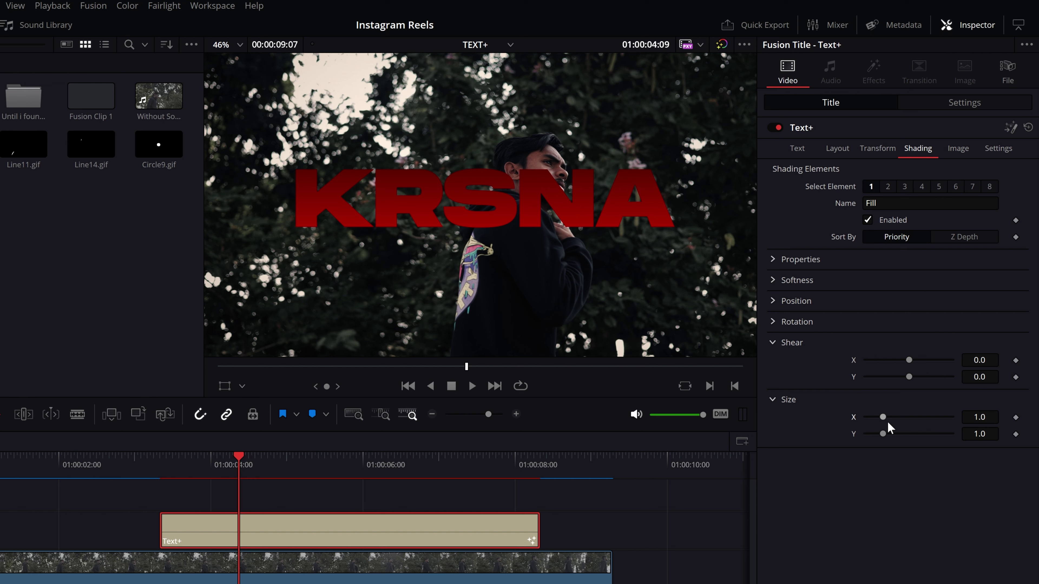
{"action": "left_click_drag", "start_coordinate": [883, 418], "coordinate": [891, 420]}
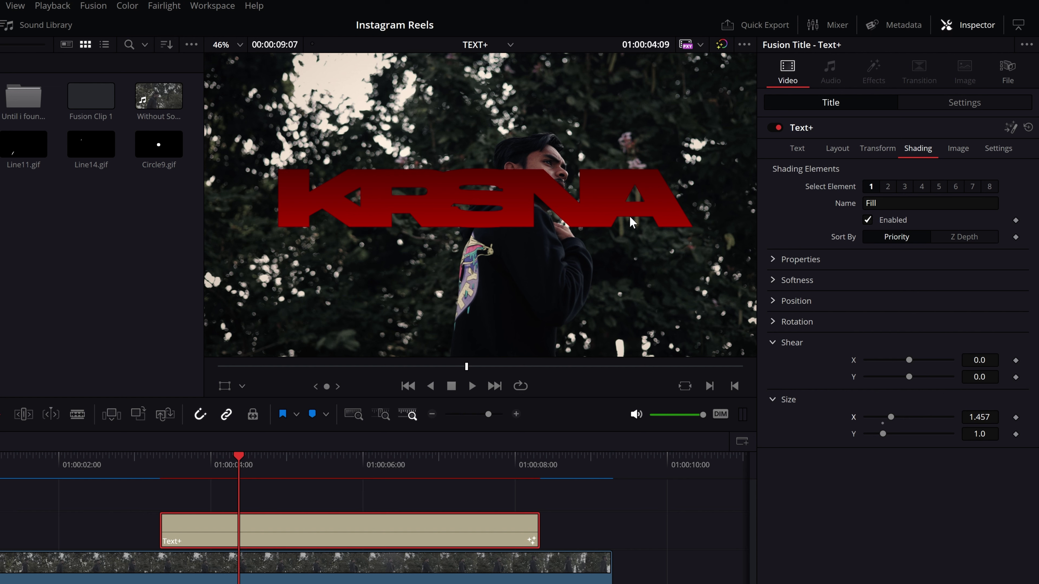
{"action": "double_click", "coordinate": [880, 421]}
{"action": "left_click_drag", "start_coordinate": [893, 437], "coordinate": [895, 437]}
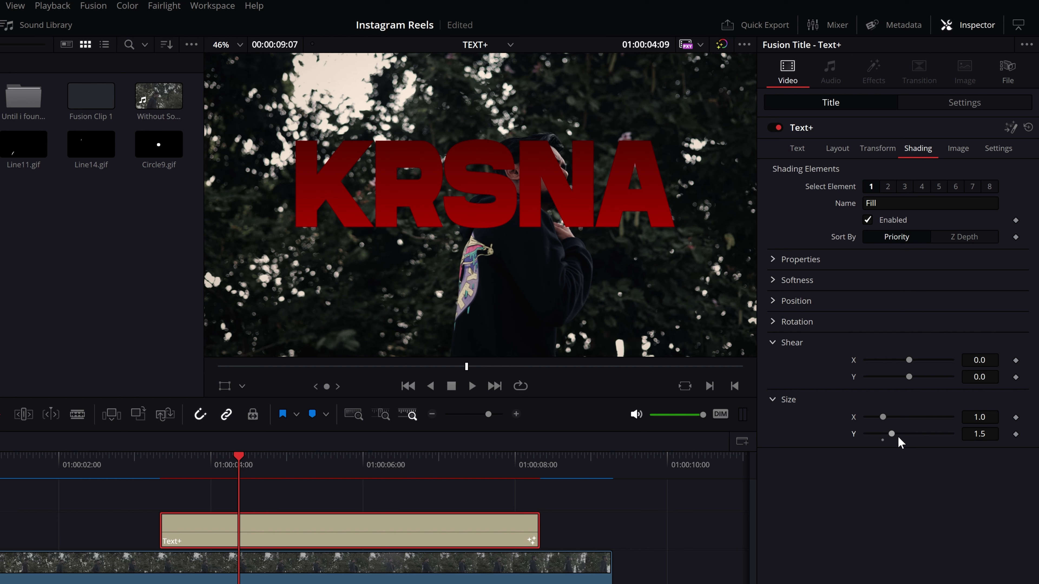
{"action": "double_click", "coordinate": [884, 437]}
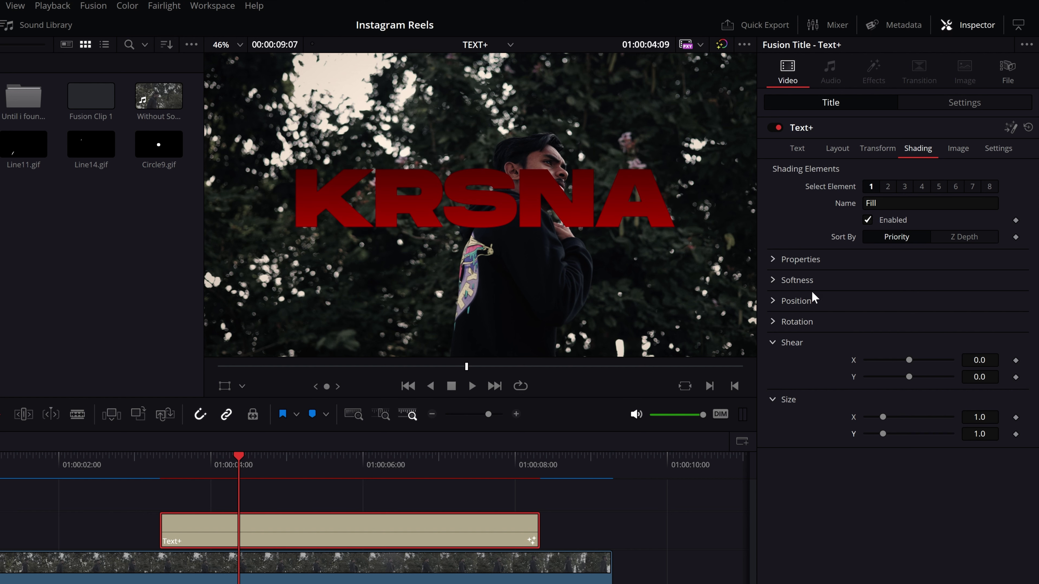
{"action": "left_click", "coordinate": [779, 343]}
- Collapse the Fill's Size, Properties and Softness groups, then select element 2, Outine/Stroke
{"action": "left_click", "coordinate": [774, 363]}
{"action": "left_click", "coordinate": [774, 258]}
{"action": "left_click", "coordinate": [774, 258]}
{"action": "left_click", "coordinate": [776, 281]}
{"action": "left_click", "coordinate": [776, 281]}
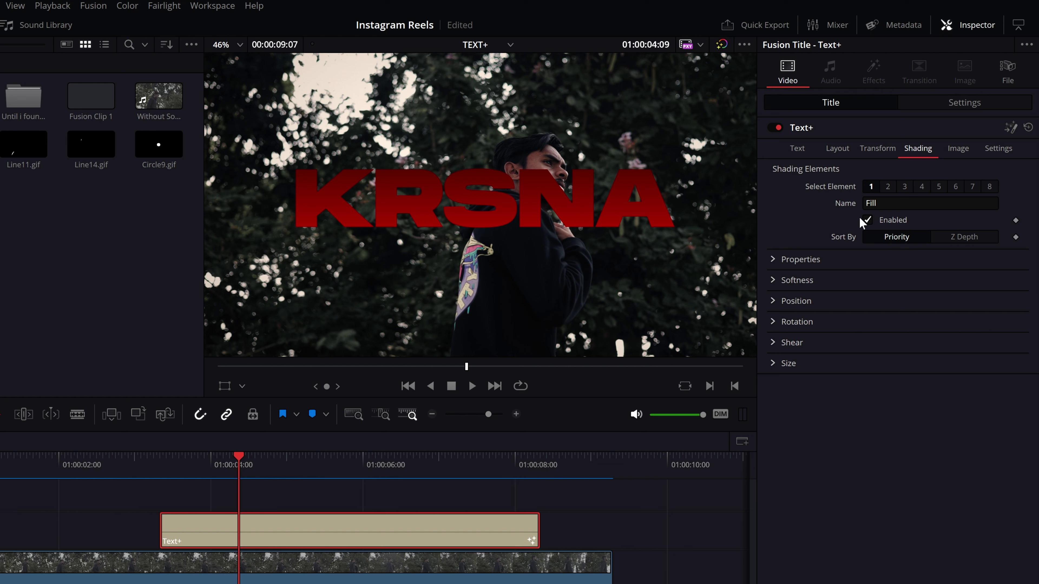
{"action": "left_click", "coordinate": [885, 188]}
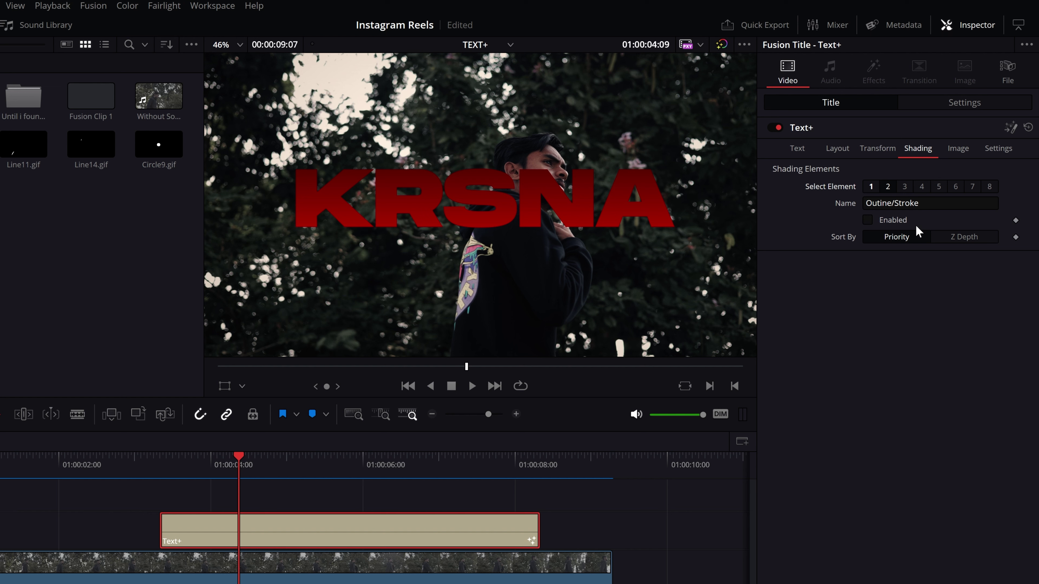
- Enable the Outine/Stroke element after toggling it, and collapse its Properties and Softness groups
{"action": "left_click", "coordinate": [868, 220]}
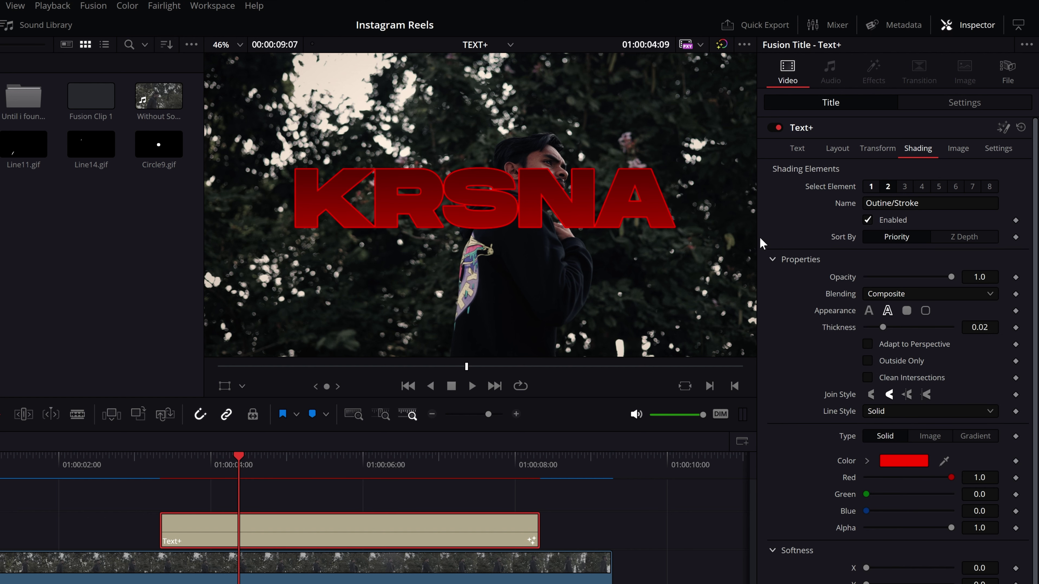
{"action": "left_click", "coordinate": [867, 220]}
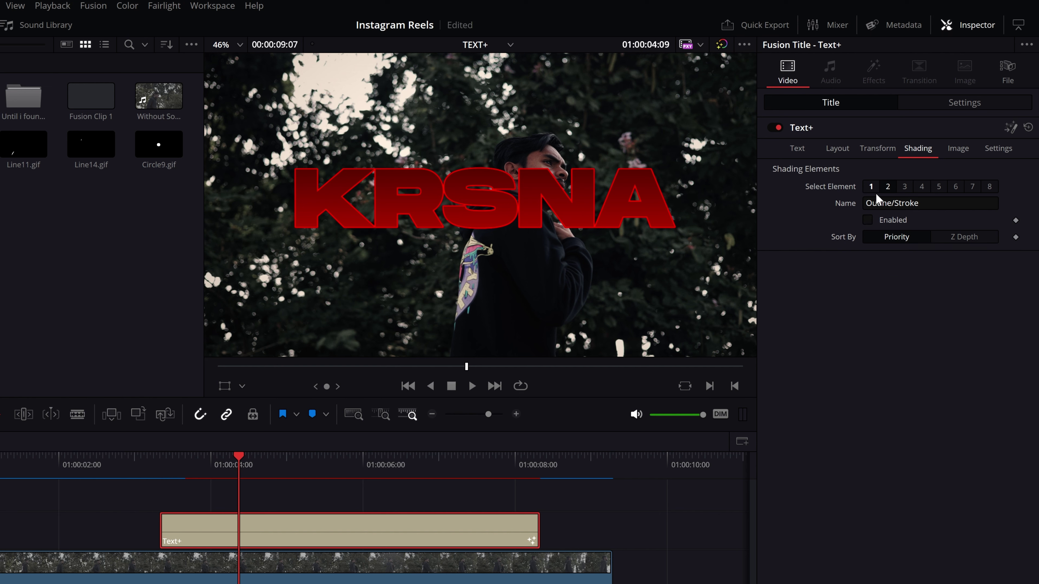
{"action": "left_click", "coordinate": [868, 220]}
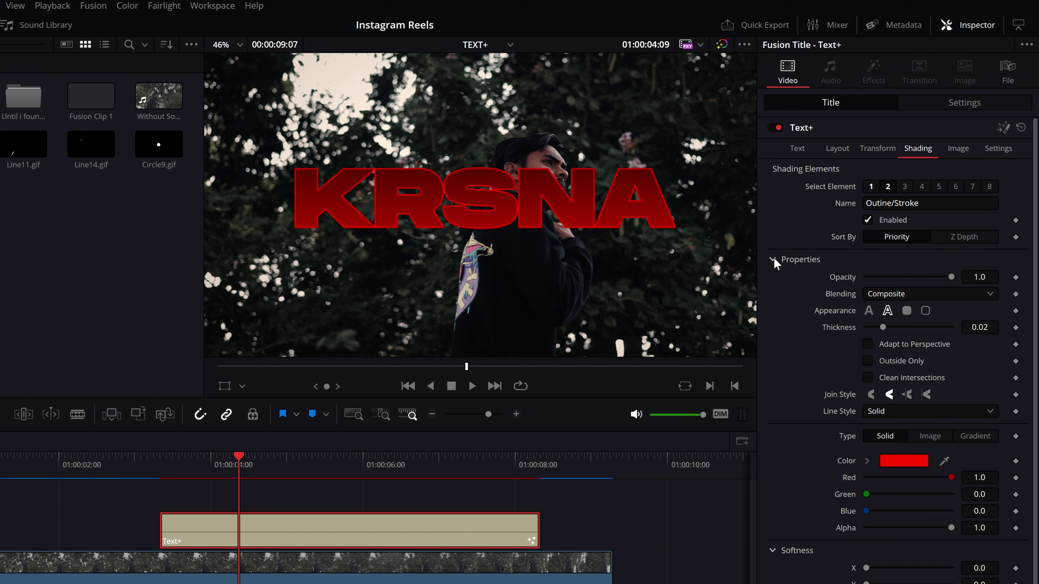
{"action": "left_click", "coordinate": [773, 259]}
{"action": "left_click", "coordinate": [773, 280]}
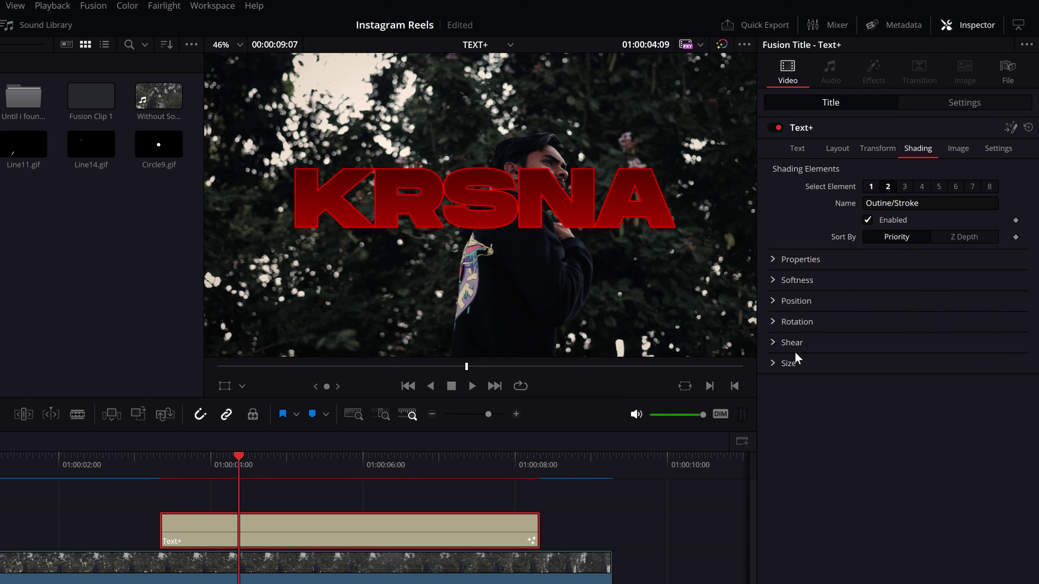
- Compare the Fill, Outine/Stroke and Black Shadow elements, ending on Outine/Stroke
{"action": "left_click", "coordinate": [870, 187]}
{"action": "left_click", "coordinate": [891, 186]}
{"action": "left_click", "coordinate": [904, 187]}
{"action": "left_click", "coordinate": [887, 187]}
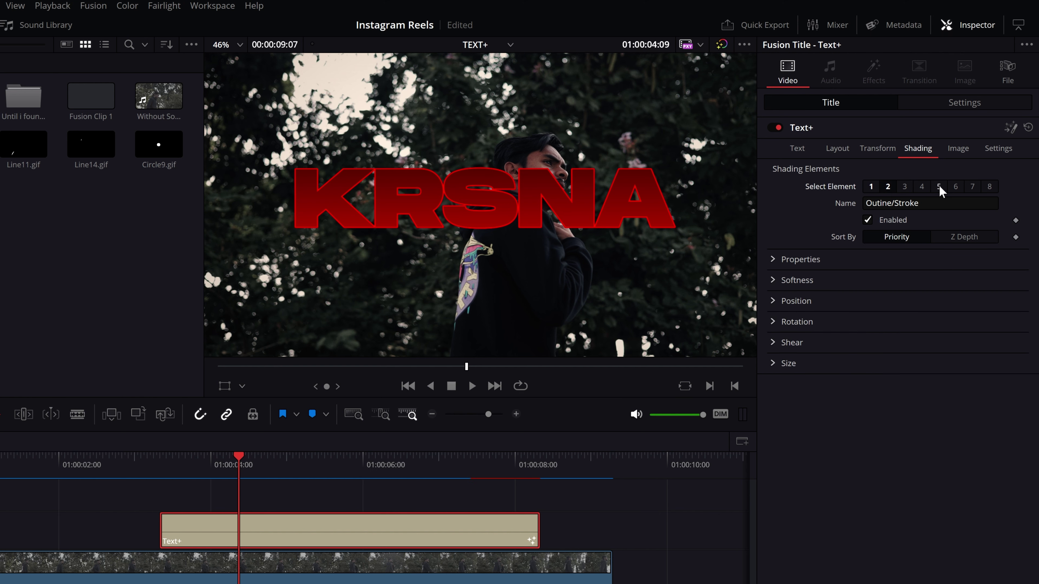
{"action": "left_click", "coordinate": [872, 187]}
{"action": "left_click", "coordinate": [888, 187]}
{"action": "left_click", "coordinate": [870, 187]}
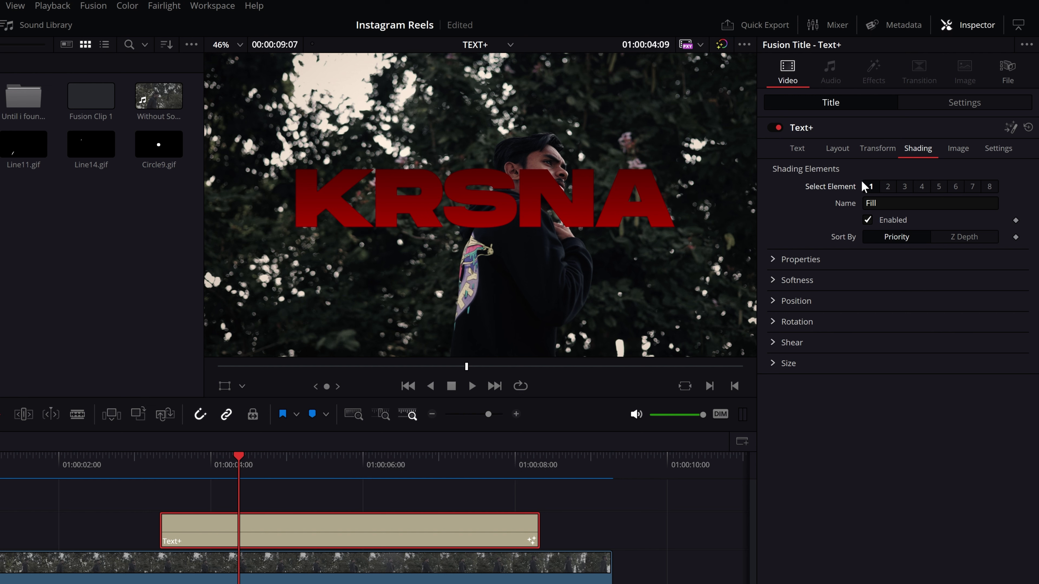
{"action": "left_click", "coordinate": [887, 189]}
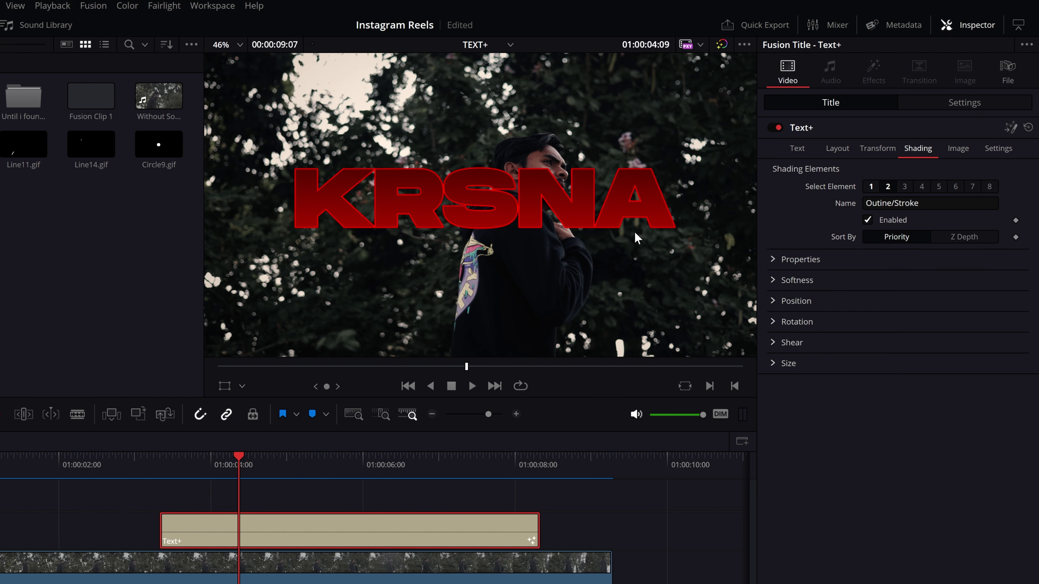
{"action": "left_click", "coordinate": [870, 189]}
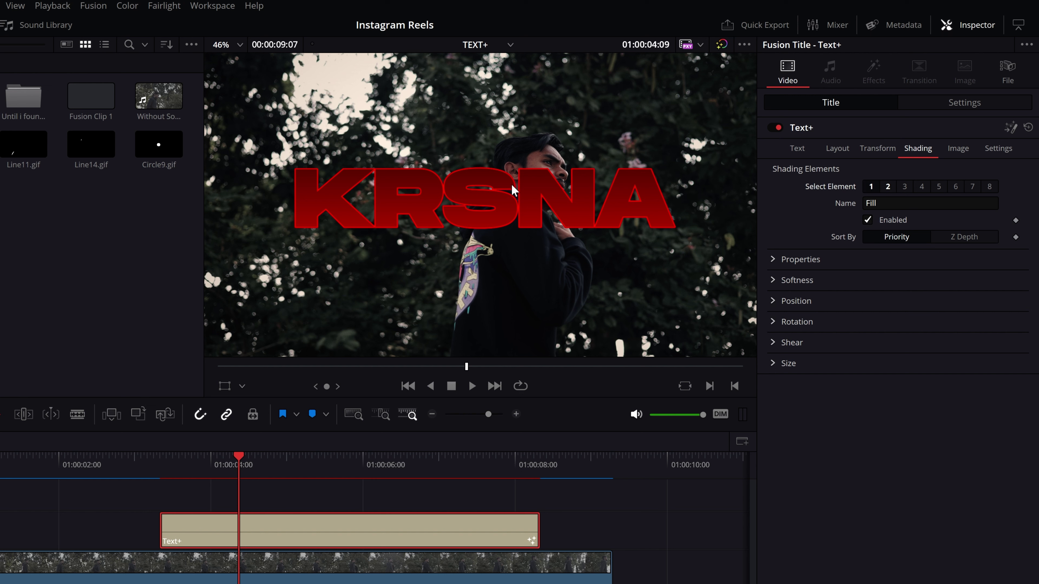
{"action": "left_click", "coordinate": [887, 190]}
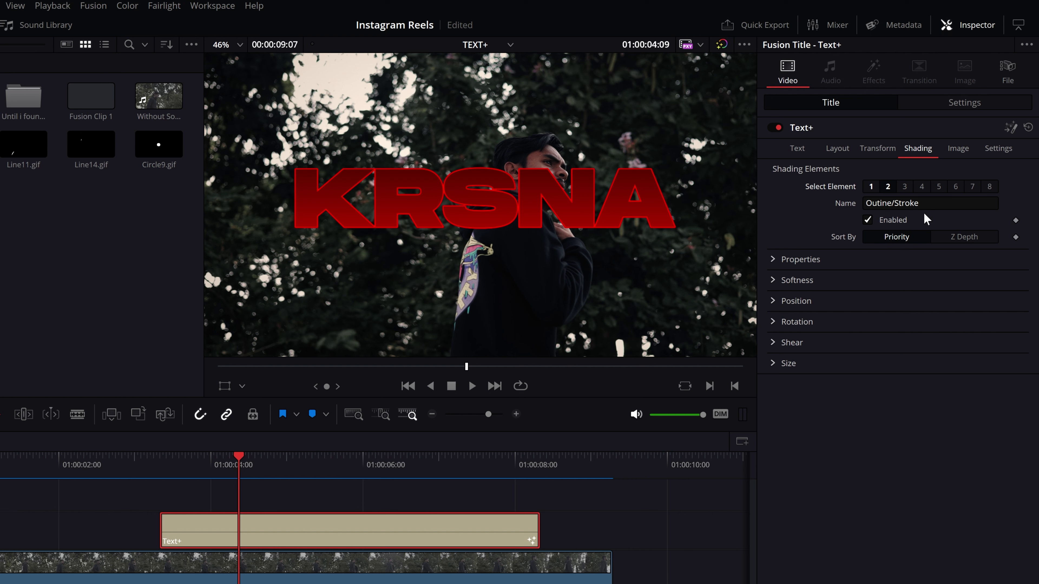
- Try an Outline appearance on the Fill element, then restore it to solid Text
{"action": "left_click", "coordinate": [772, 260]}
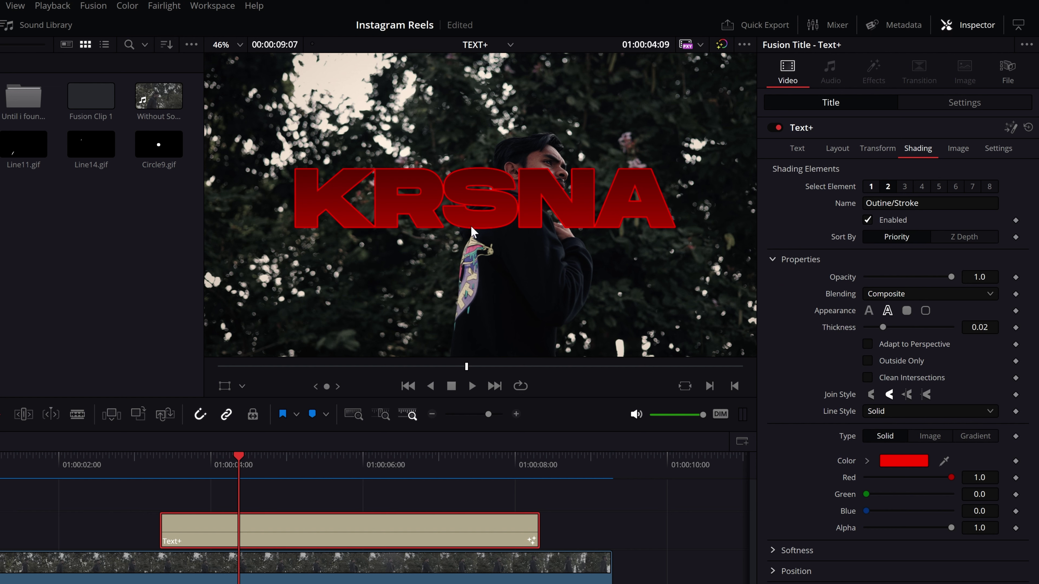
{"action": "left_click", "coordinate": [870, 187]}
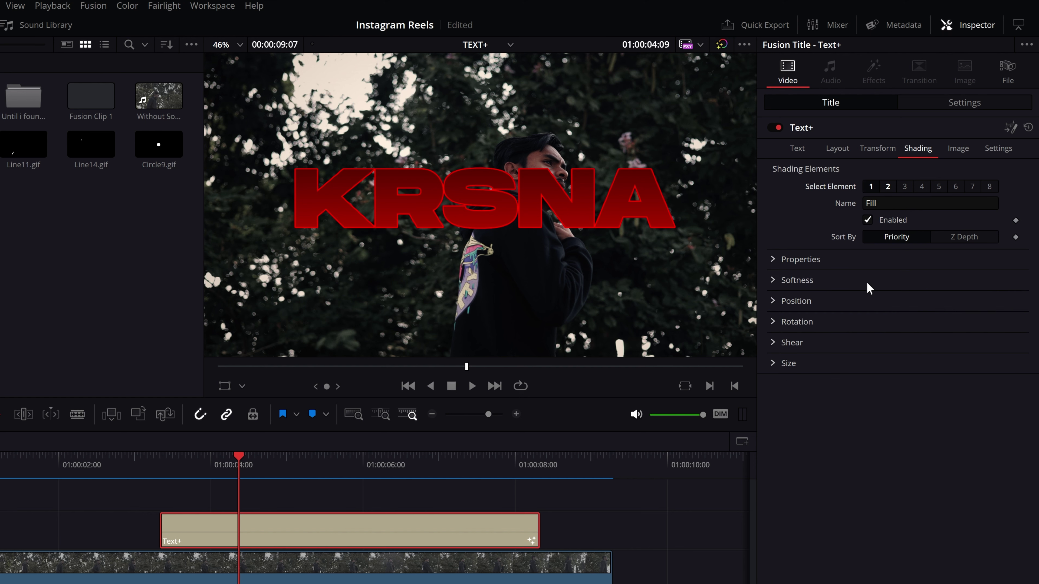
{"action": "left_click", "coordinate": [785, 258]}
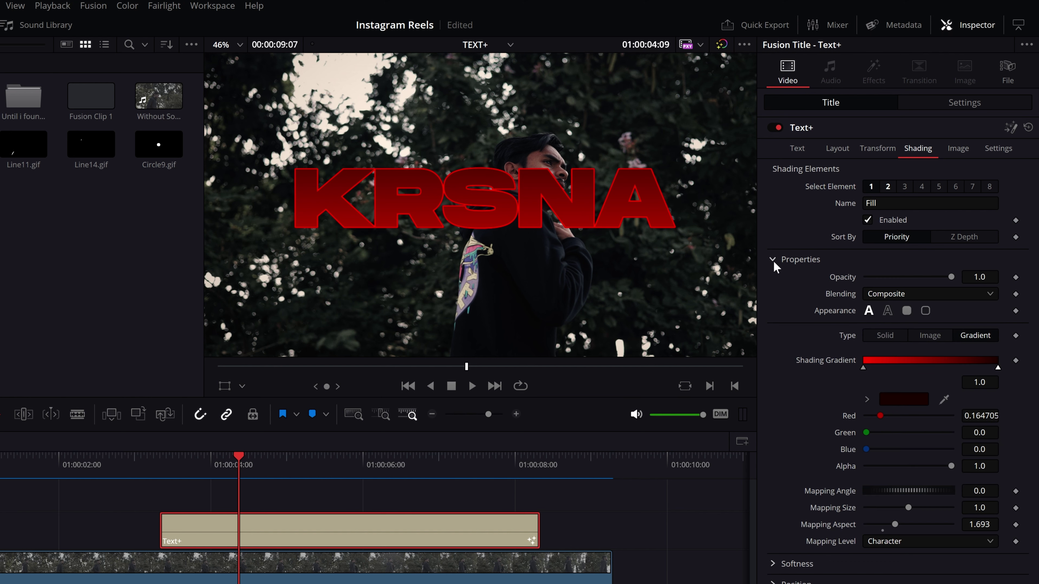
{"action": "left_click", "coordinate": [885, 312]}
{"action": "left_click", "coordinate": [869, 310]}
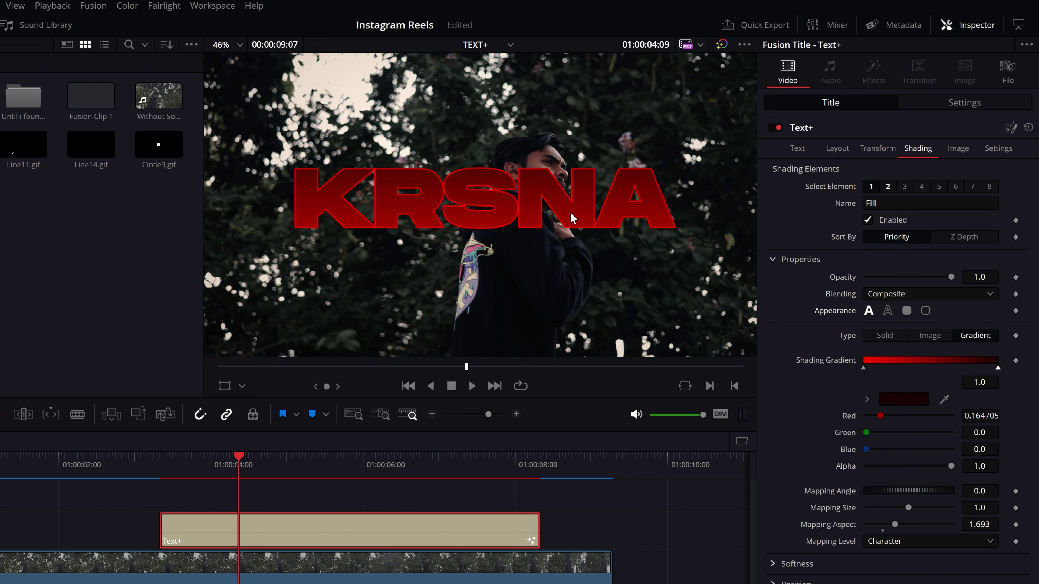
{"action": "left_click", "coordinate": [888, 187]}
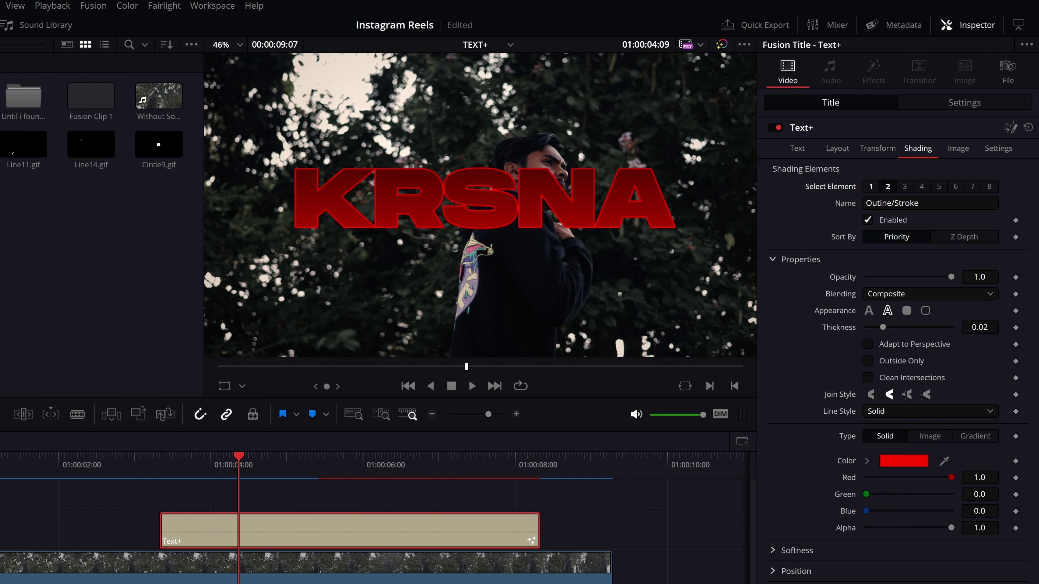
- Set the Outine/Stroke element's Appearance back to Outline, a thin red 0.02 line
{"action": "left_click", "coordinate": [870, 187]}
{"action": "left_click", "coordinate": [887, 187]}
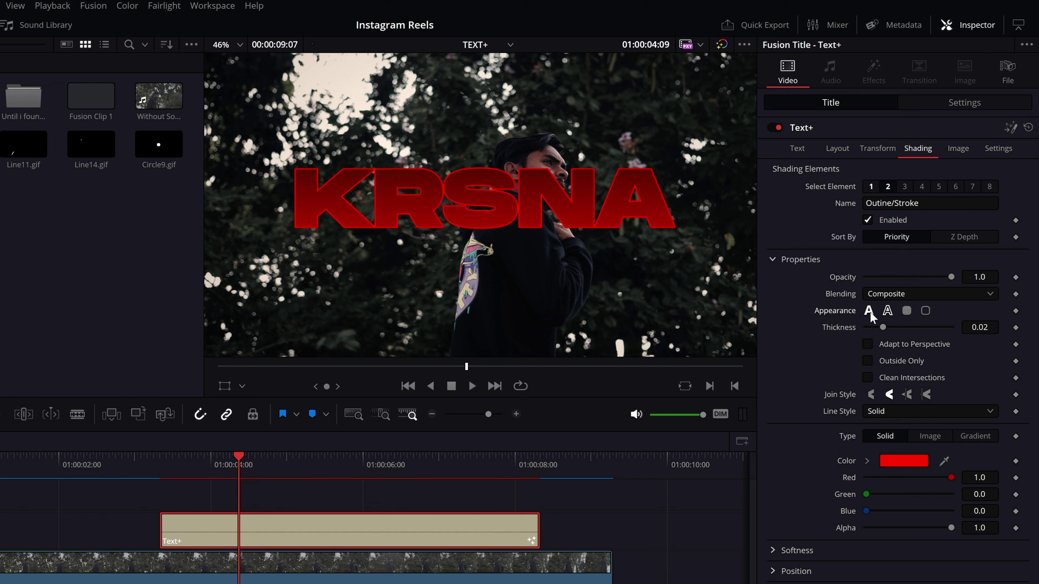
{"action": "left_click", "coordinate": [870, 311]}
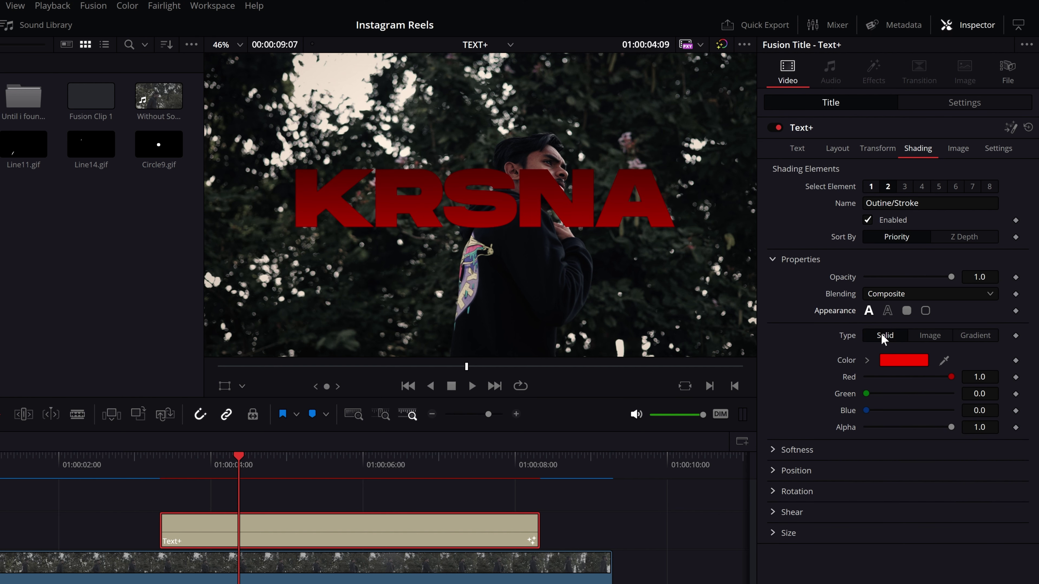
{"action": "left_click", "coordinate": [871, 187]}
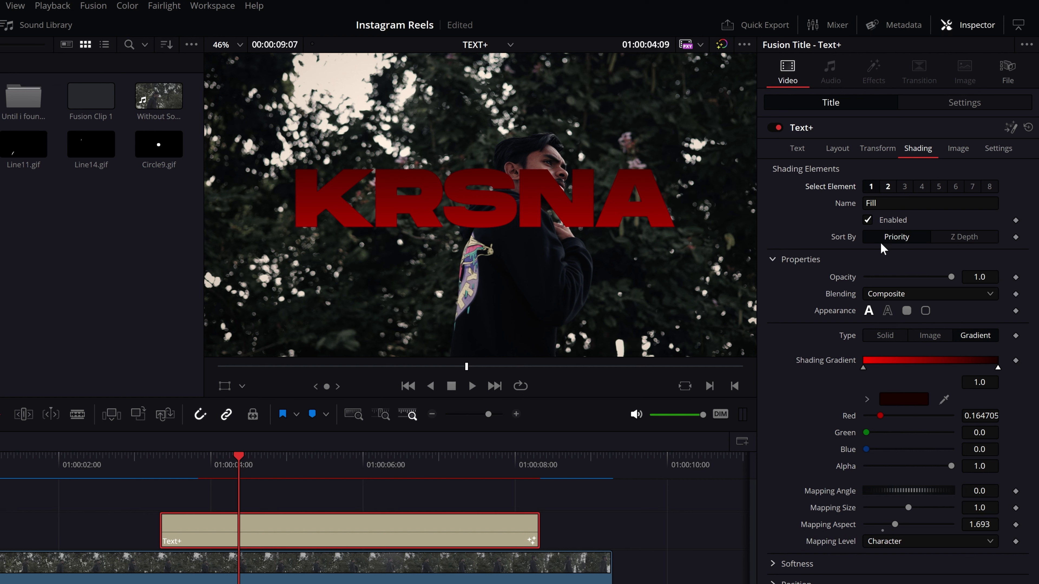
{"action": "left_click", "coordinate": [888, 187]}
{"action": "left_click", "coordinate": [887, 312]}
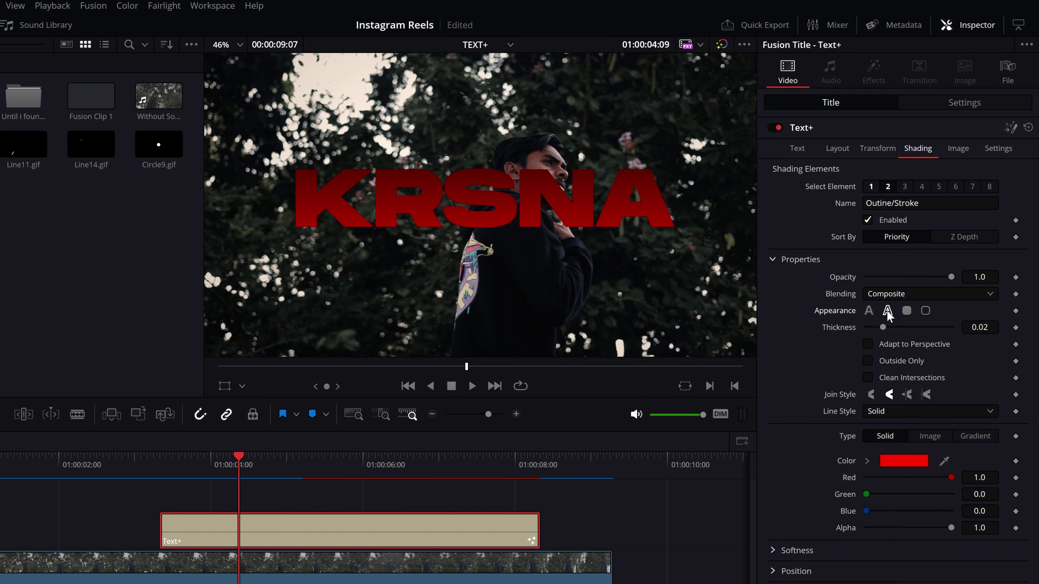
- Set the outline colour to white
{"action": "left_click", "coordinate": [896, 467]}
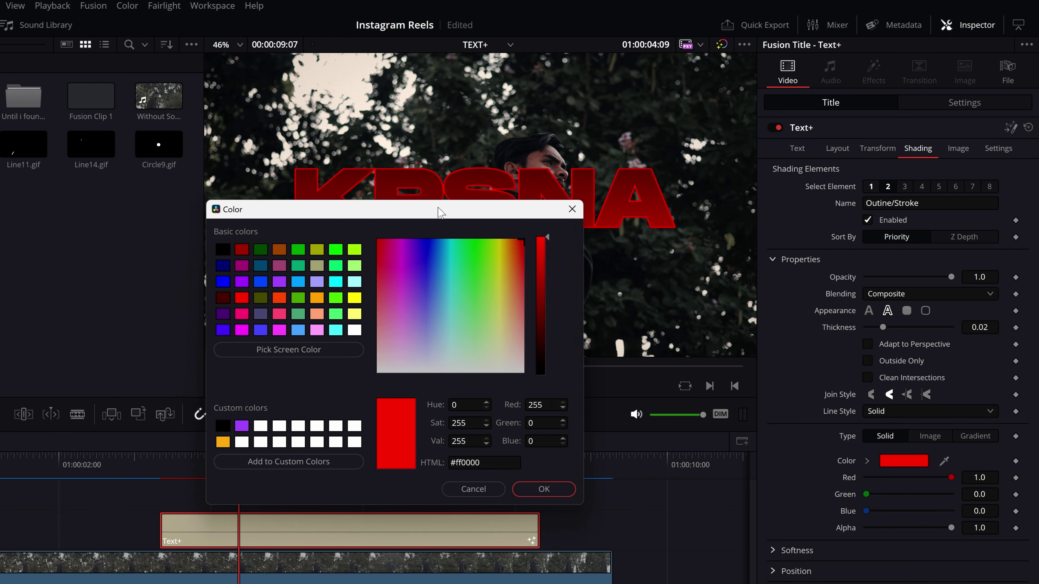
{"action": "left_click_drag", "start_coordinate": [409, 202], "coordinate": [129, 190]}
{"action": "left_click", "coordinate": [71, 317]}
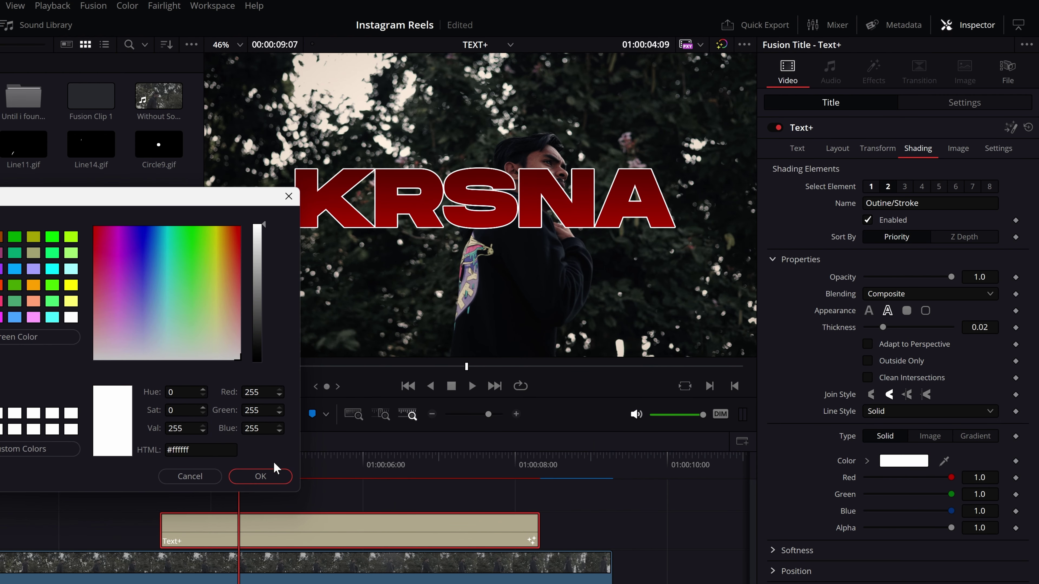
{"action": "left_click", "coordinate": [261, 477]}
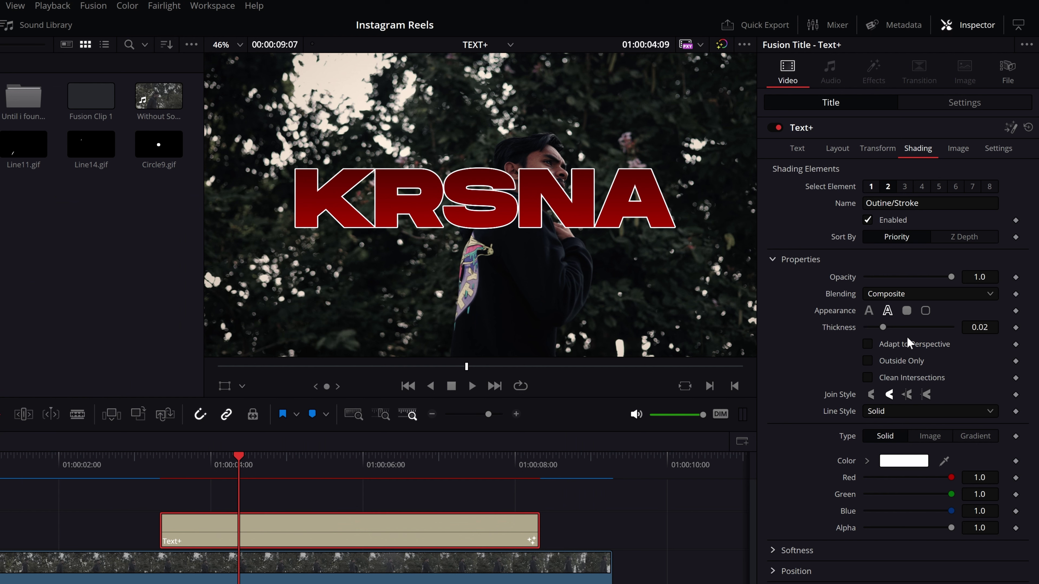
- Thin the outline to 0.0076, turn on Clean Intersections and set Line Style to Dash
{"action": "mouse_move", "coordinate": [979, 327]}
{"action": "left_mouse_down"}
{"action": "mouse_move", "coordinate": [969, 327]}
{"action": "mouse_move", "coordinate": [1000, 334]}
{"action": "left_mouse_up"}
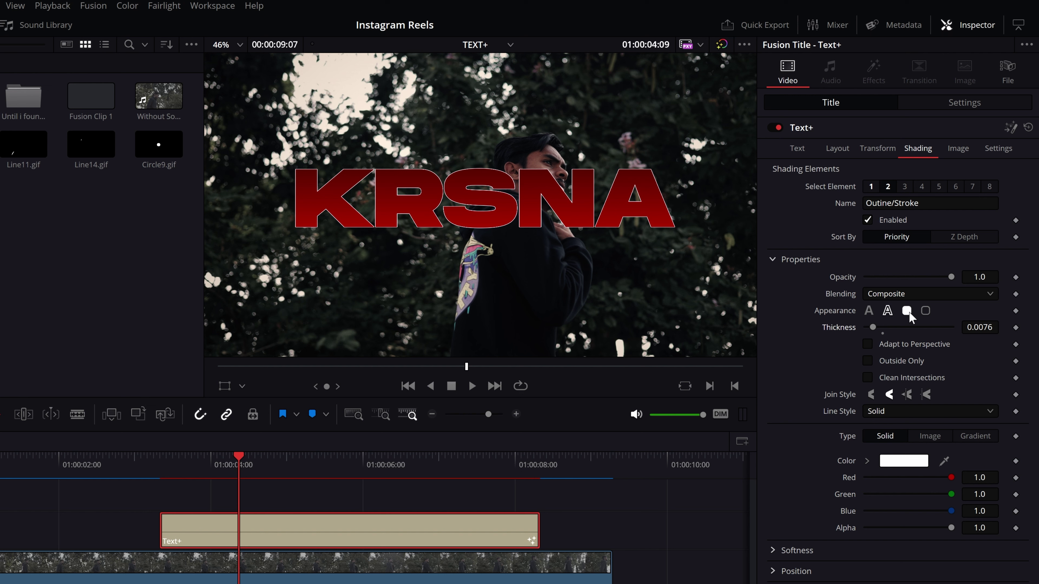
{"action": "left_click", "coordinate": [867, 362]}
{"action": "left_click", "coordinate": [905, 412]}
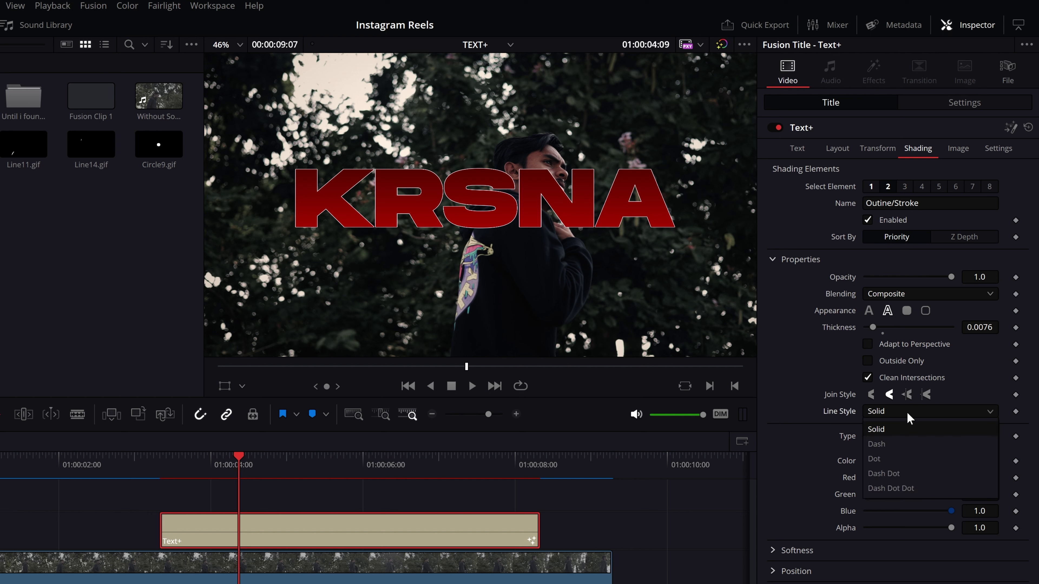
{"action": "left_click", "coordinate": [908, 443]}
{"action": "left_click", "coordinate": [906, 416]}
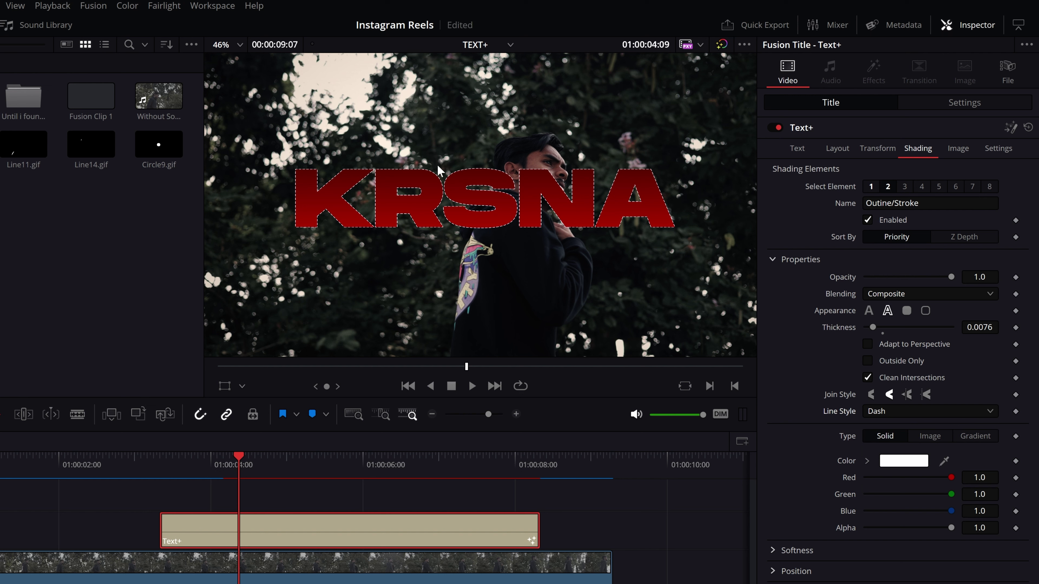
{"action": "left_click", "coordinate": [772, 262]}
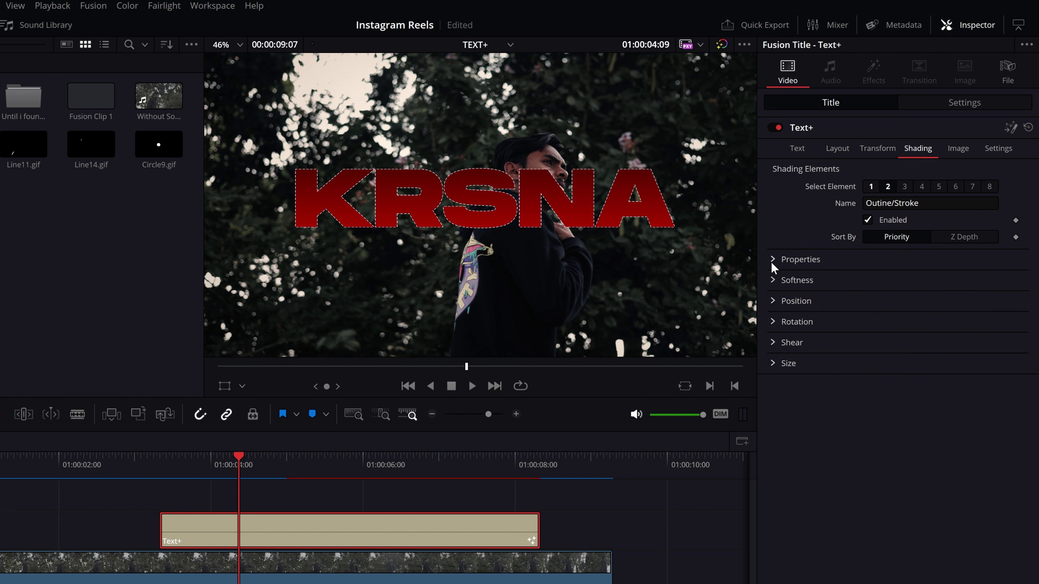
- Toggle the dashed outline off and on to compare, leave it enabled, and select Black Shadow
{"action": "left_click", "coordinate": [871, 187]}
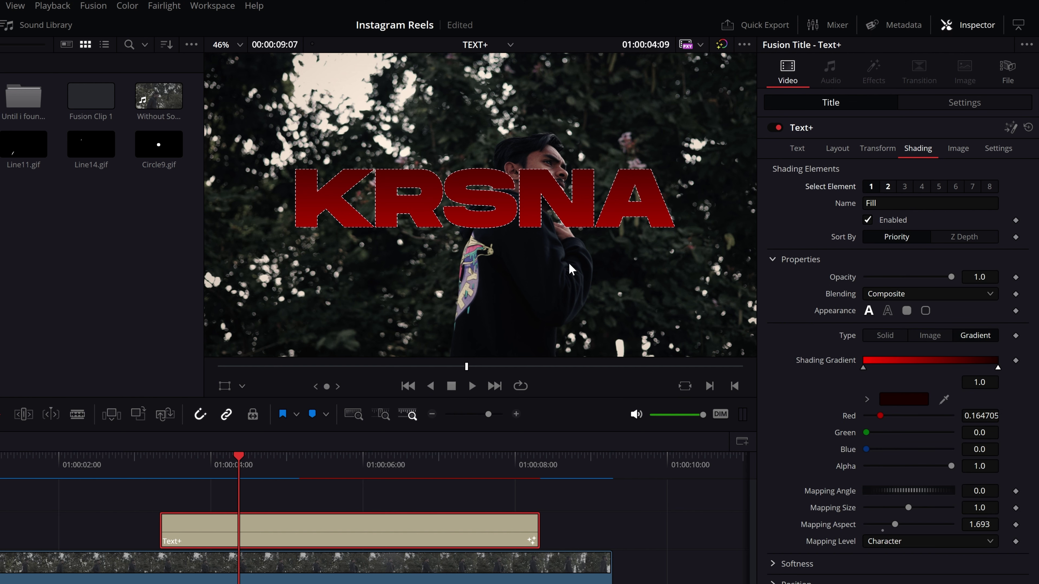
{"action": "left_click", "coordinate": [887, 186]}
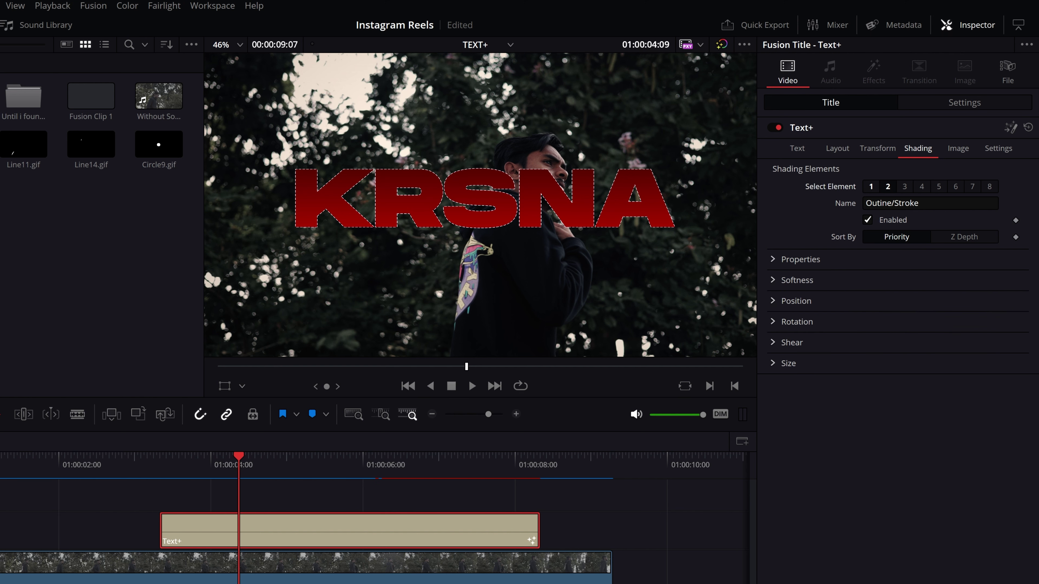
{"action": "left_click", "coordinate": [867, 221]}
{"action": "left_click", "coordinate": [867, 221]}
{"action": "left_click", "coordinate": [867, 220]}
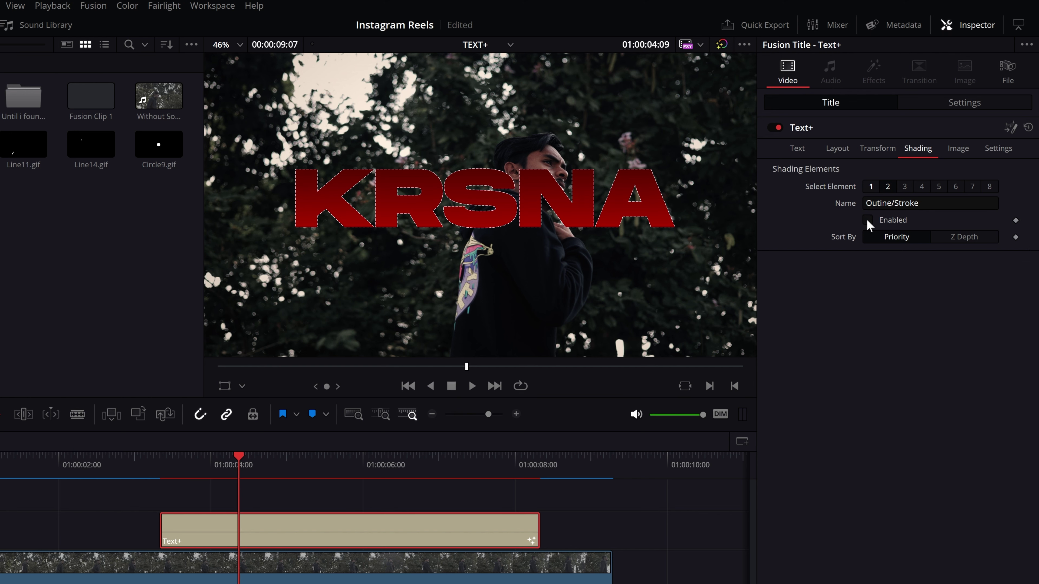
{"action": "left_click", "coordinate": [868, 221]}
{"action": "left_click", "coordinate": [868, 221]}
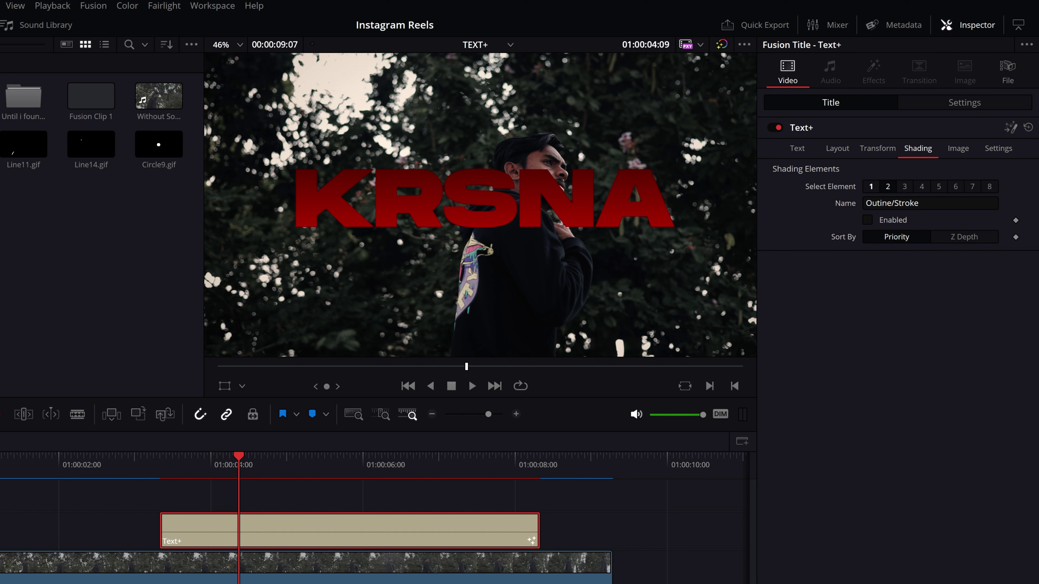
{"action": "left_click", "coordinate": [867, 222]}
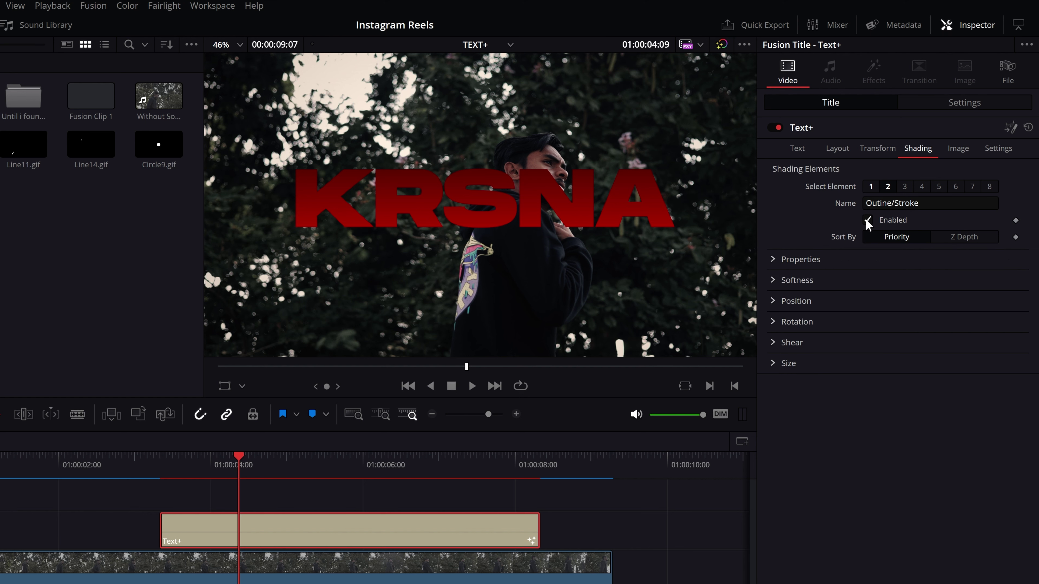
{"action": "left_click", "coordinate": [904, 187]}
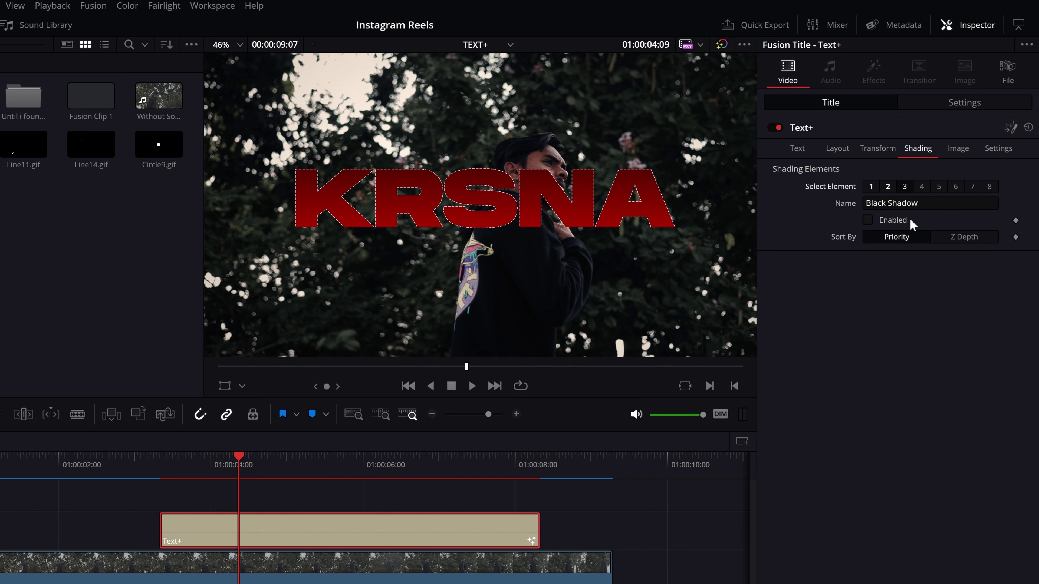
- Enable the Black Shadow element and inspect the soft black shadow behind KRSNA
{"action": "left_click", "coordinate": [867, 220]}
{"action": "left_click_drag", "start_coordinate": [674, 197], "coordinate": [484, 203]}
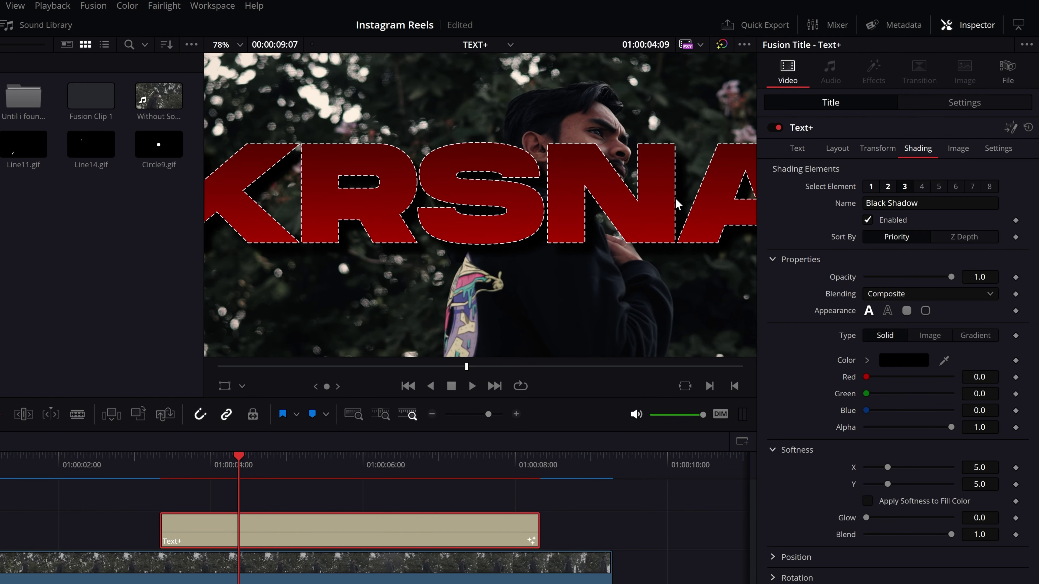
{"action": "scroll", "coordinate": [484, 203], "scroll_direction": "down", "scroll_amount": 1}
{"action": "scroll", "coordinate": [562, 192], "scroll_direction": "up", "scroll_amount": 1}
{"action": "scroll", "coordinate": [560, 185], "scroll_direction": "up", "scroll_amount": 1}
{"action": "scroll", "coordinate": [545, 184], "scroll_direction": "down", "scroll_amount": 1}
{"action": "scroll", "coordinate": [579, 183], "scroll_direction": "up", "scroll_amount": 1}
{"action": "scroll", "coordinate": [579, 183], "scroll_direction": "down", "scroll_amount": 1}
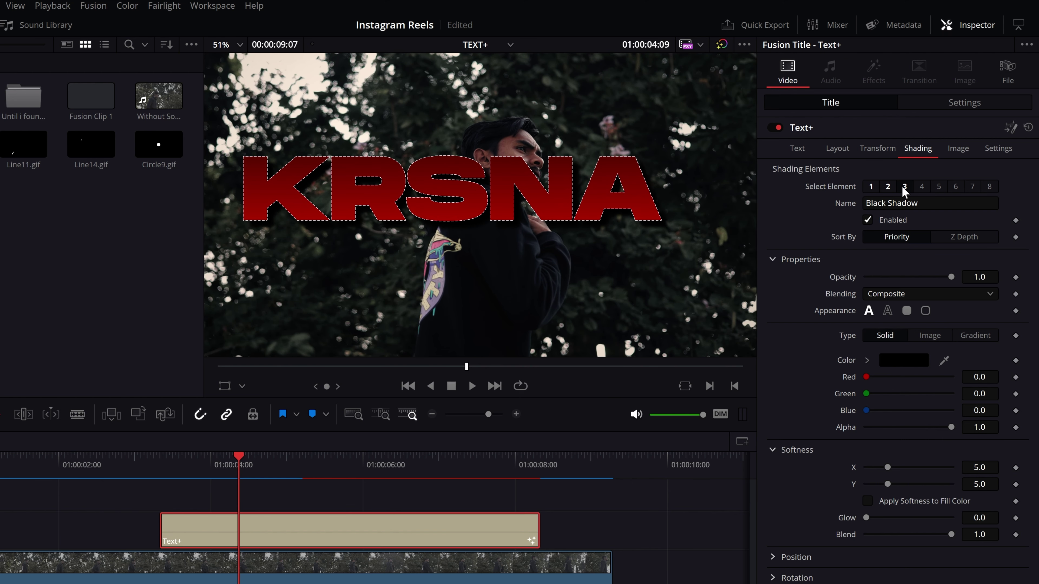
- Adjust the outline's Softness, then reselect Black Shadow and keep it enabled
{"action": "left_click", "coordinate": [888, 186]}
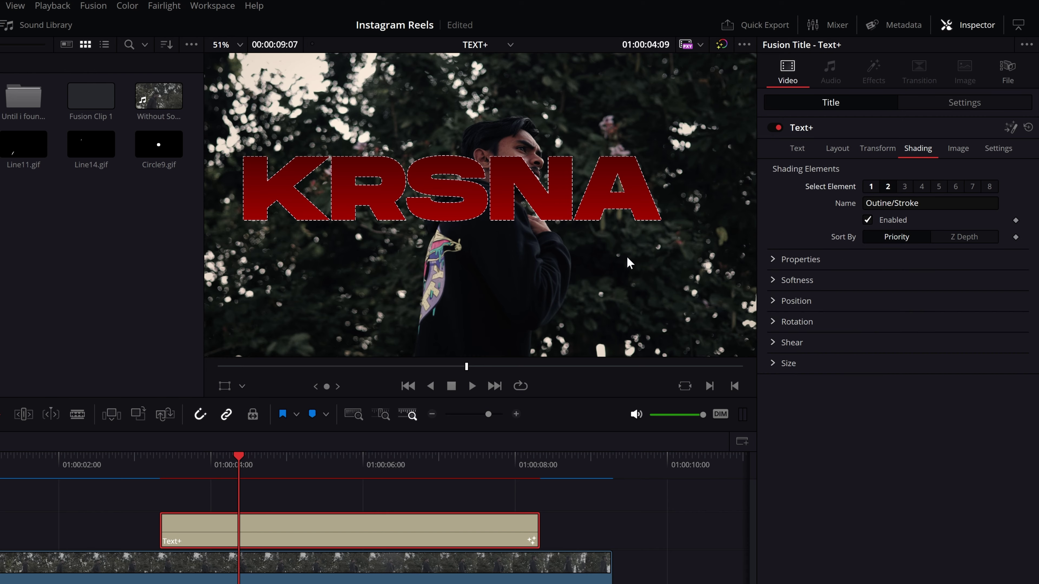
{"action": "left_click", "coordinate": [852, 280]}
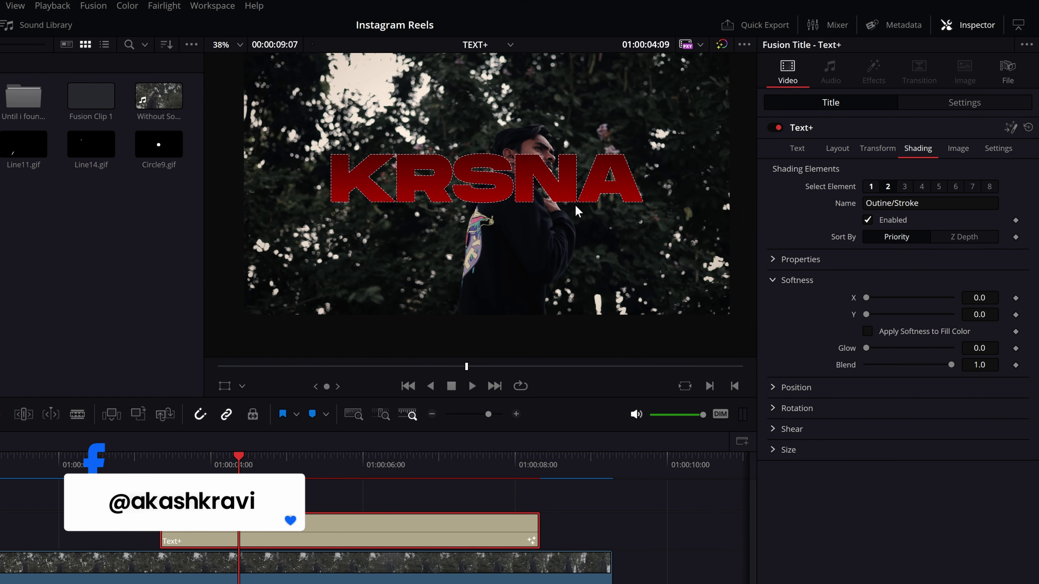
{"action": "mouse_move", "coordinate": [866, 298]}
{"action": "left_mouse_down"}
{"action": "mouse_move", "coordinate": [908, 298]}
{"action": "mouse_move", "coordinate": [864, 315]}
{"action": "mouse_move", "coordinate": [881, 298]}
{"action": "left_mouse_up"}
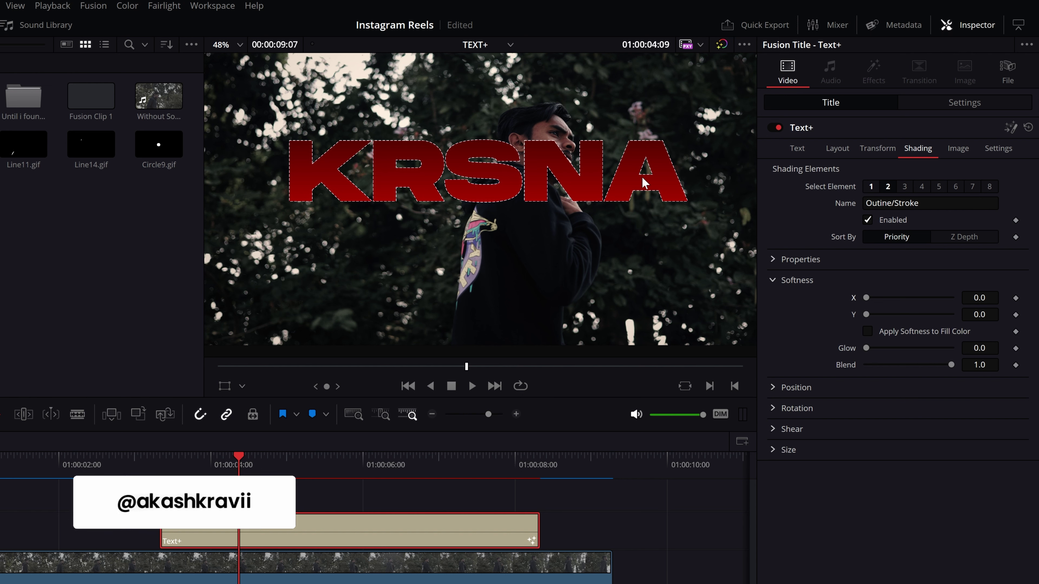
{"action": "left_click", "coordinate": [900, 187]}
{"action": "left_click", "coordinate": [867, 220]}
{"action": "scroll", "coordinate": [600, 144], "scroll_direction": "down", "scroll_amount": 2}
{"action": "scroll", "coordinate": [600, 144], "scroll_direction": "up", "scroll_amount": 2}
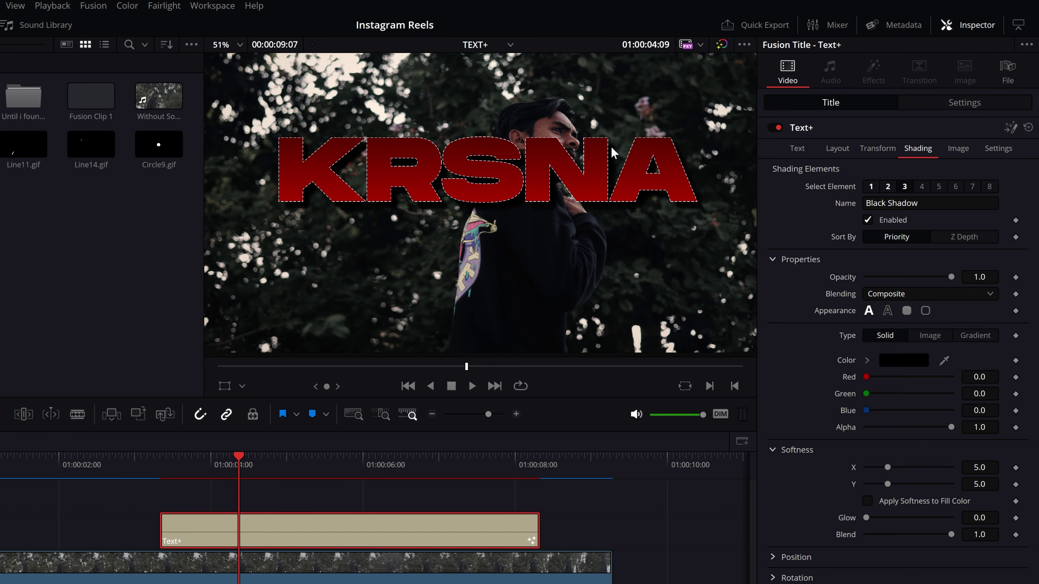
{"action": "scroll", "coordinate": [552, 164], "scroll_direction": "up", "scroll_amount": 2}
{"action": "scroll", "coordinate": [506, 178], "scroll_direction": "up", "scroll_amount": 2}
{"action": "scroll", "coordinate": [506, 178], "scroll_direction": "down", "scroll_amount": 1}
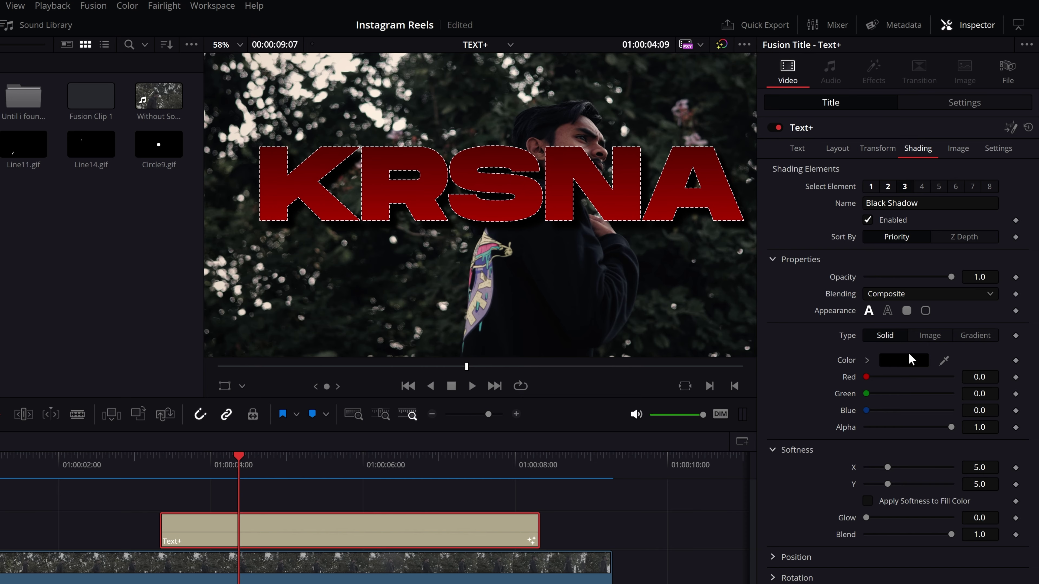
- Change the Black Shadow colour from black to white
{"action": "left_click", "coordinate": [904, 360]}
{"action": "left_click_drag", "start_coordinate": [491, 200], "coordinate": [151, 184]}
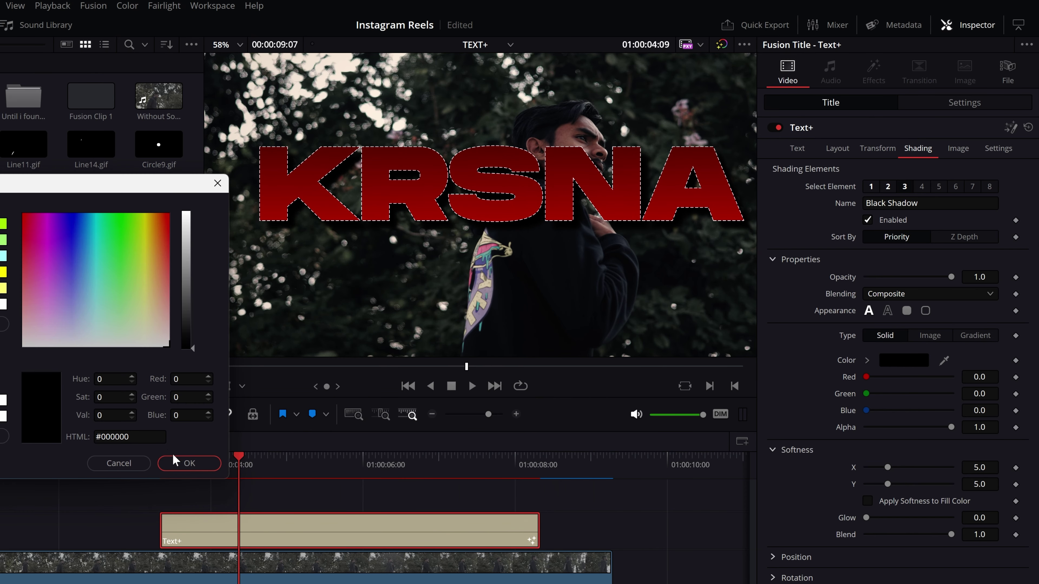
{"action": "left_click_drag", "start_coordinate": [195, 289], "coordinate": [191, 161]}
{"action": "left_click", "coordinate": [189, 463]}
{"action": "scroll", "coordinate": [437, 300], "scroll_direction": "down", "scroll_amount": 1}
- Remove the shadow's X and Y softness, leaving a hard white offset shadow
{"action": "left_click_drag", "start_coordinate": [887, 484], "coordinate": [865, 484]}
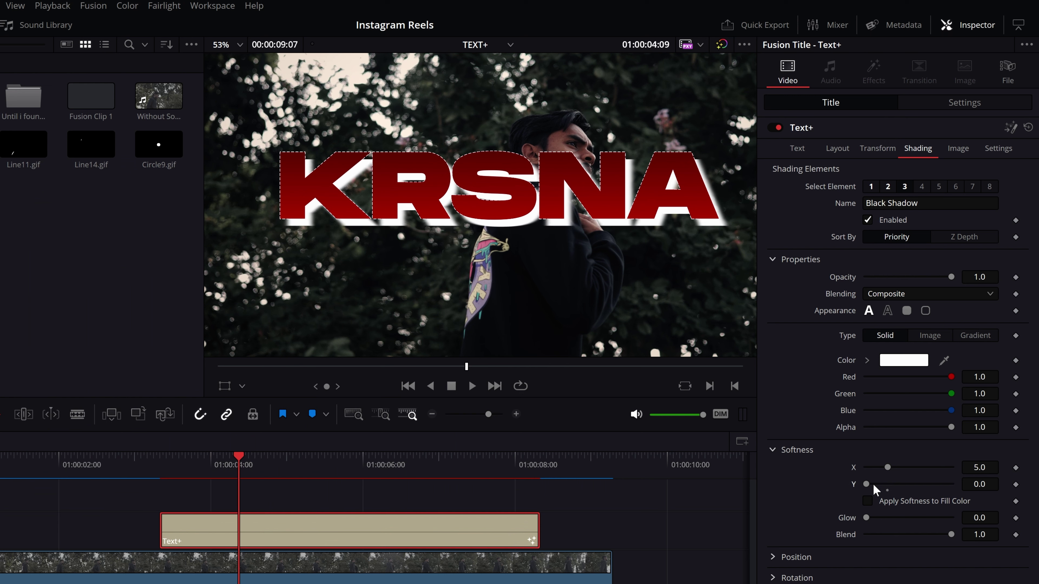
{"action": "left_click_drag", "start_coordinate": [887, 467], "coordinate": [866, 467]}
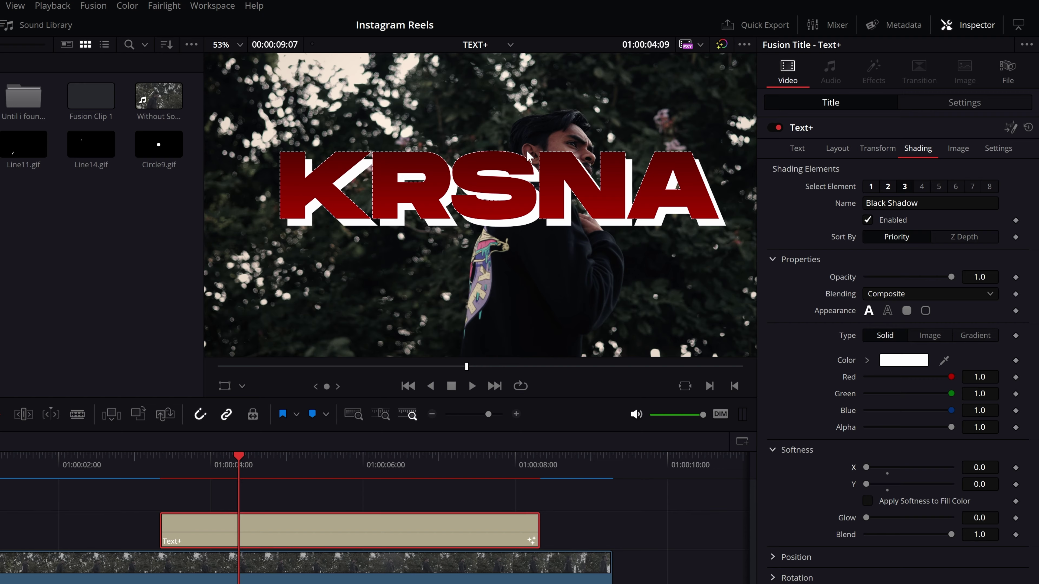
{"action": "scroll", "coordinate": [521, 150], "scroll_direction": "down", "scroll_amount": 2}
{"action": "scroll", "coordinate": [522, 150], "scroll_direction": "up", "scroll_amount": 2}
{"action": "scroll", "coordinate": [576, 192], "scroll_direction": "up", "scroll_amount": 2}
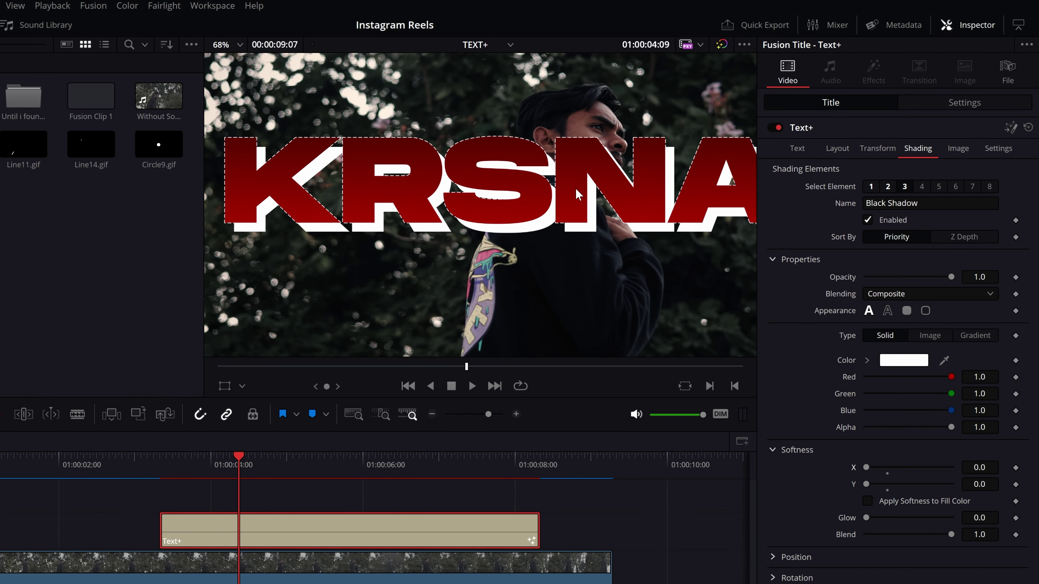
{"action": "scroll", "coordinate": [605, 190], "scroll_direction": "down", "scroll_amount": 4}
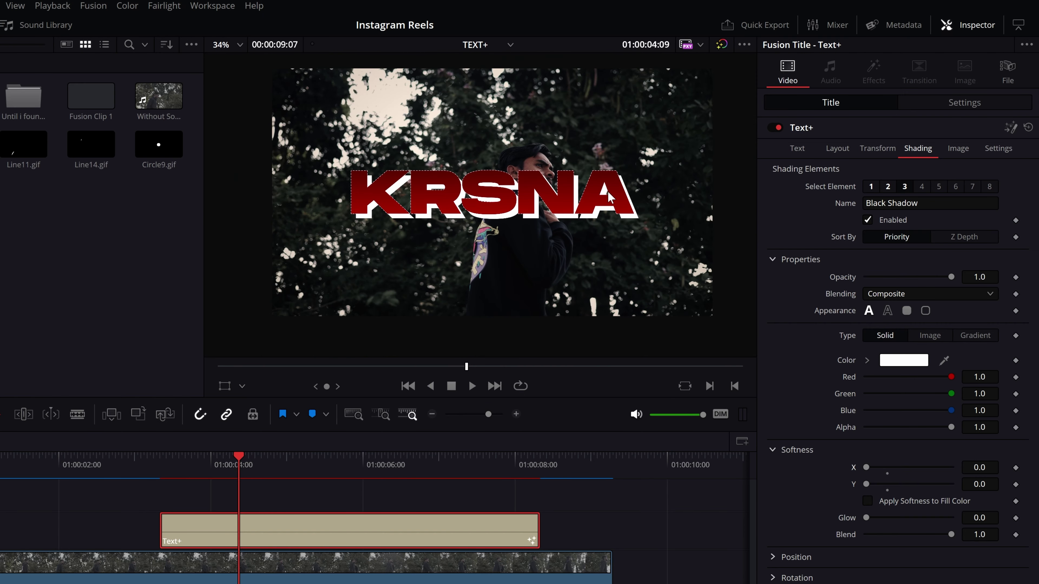
{"action": "scroll", "coordinate": [579, 198], "scroll_direction": "up", "scroll_amount": 1}
{"action": "scroll", "coordinate": [438, 172], "scroll_direction": "up", "scroll_amount": 2}
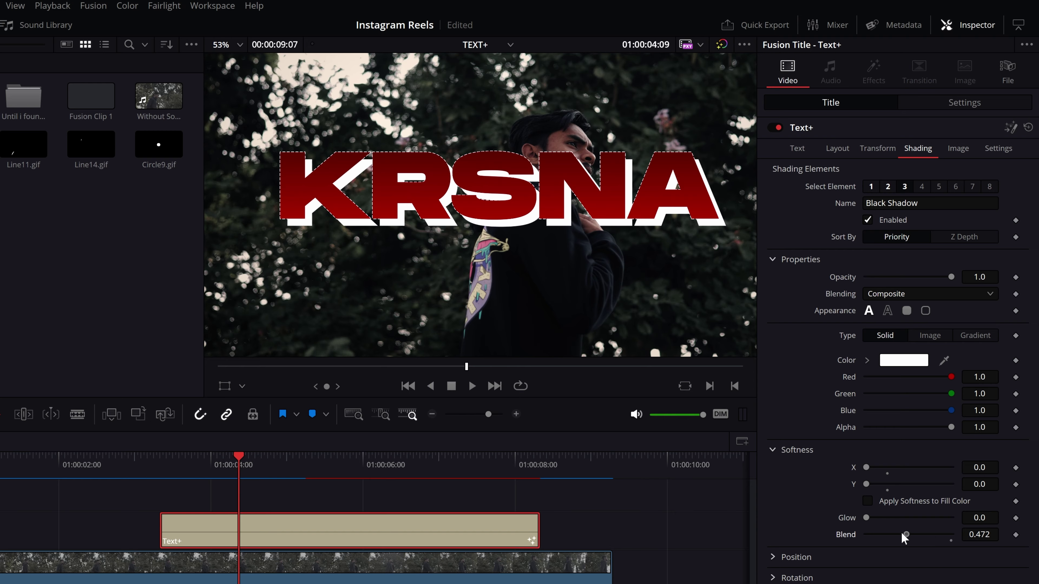
{"action": "scroll", "coordinate": [692, 203], "scroll_direction": "up", "scroll_amount": 1}
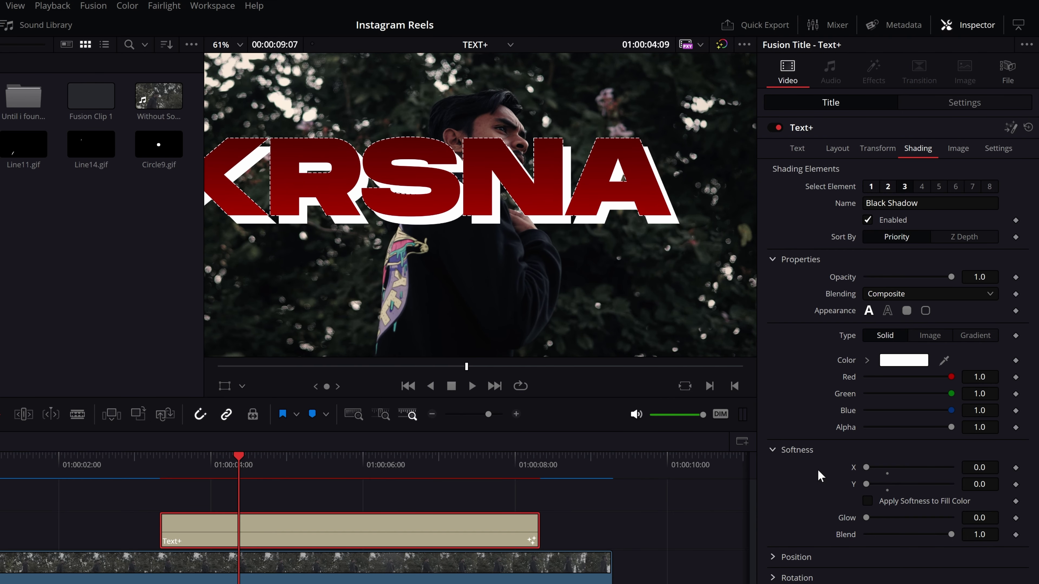
{"action": "scroll", "coordinate": [708, 236], "scroll_direction": "up", "scroll_amount": 1}
{"action": "scroll", "coordinate": [708, 236], "scroll_direction": "up", "scroll_amount": 1}
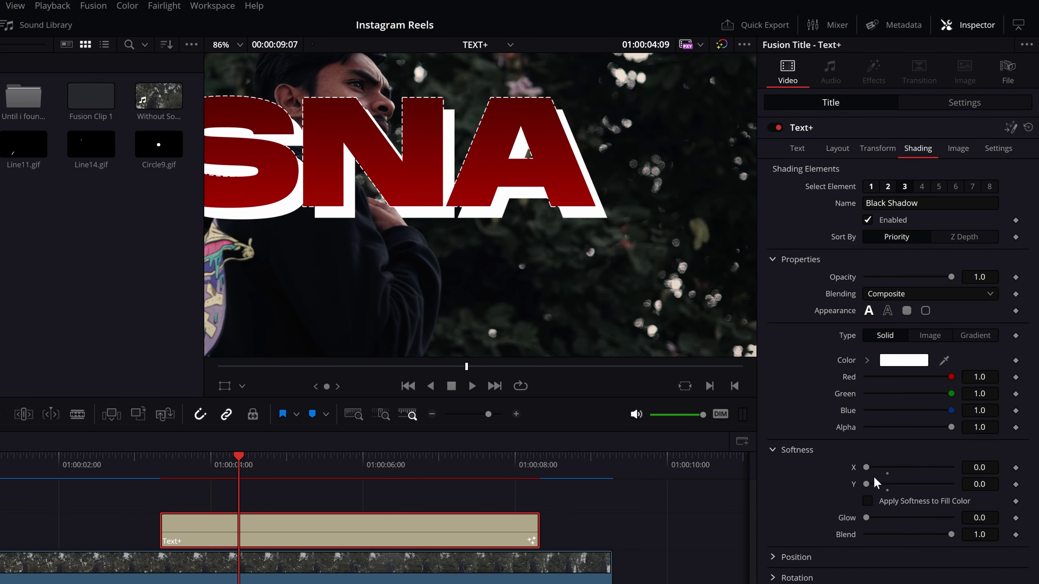
{"action": "scroll", "coordinate": [532, 143], "scroll_direction": "down", "scroll_amount": 2}
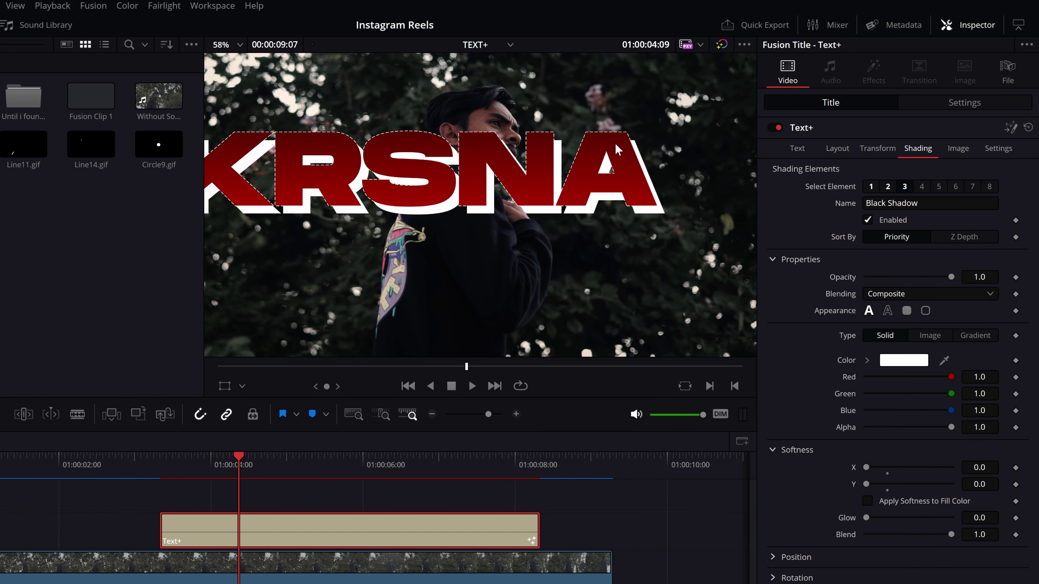
{"action": "scroll", "coordinate": [647, 251], "scroll_direction": "up", "scroll_amount": 1}
- Give the white shadow a glow and soften it horizontally to X 7.0
{"action": "left_click_drag", "start_coordinate": [884, 524], "coordinate": [899, 523]}
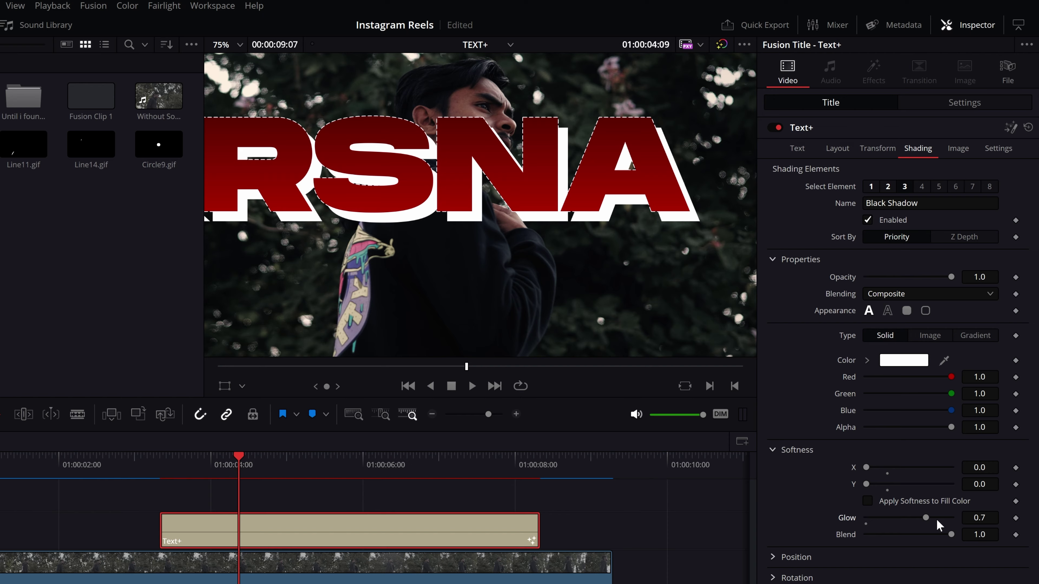
{"action": "scroll", "coordinate": [662, 262], "scroll_direction": "down", "scroll_amount": 1}
{"action": "scroll", "coordinate": [672, 273], "scroll_direction": "up", "scroll_amount": 1}
{"action": "scroll", "coordinate": [646, 253], "scroll_direction": "down", "scroll_amount": 1}
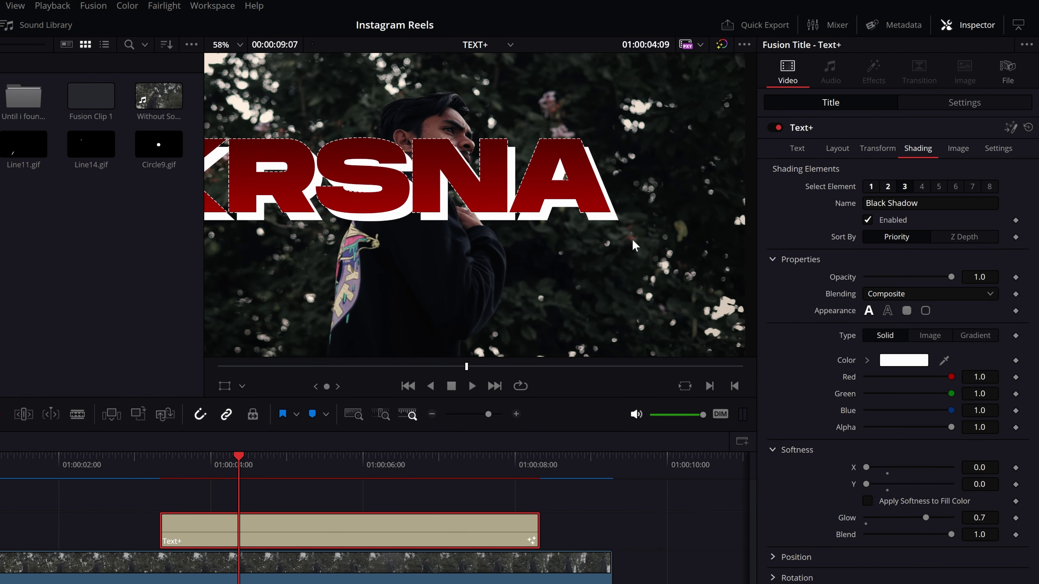
{"action": "scroll", "coordinate": [633, 246], "scroll_direction": "up", "scroll_amount": 1}
{"action": "left_click_drag", "start_coordinate": [878, 471], "coordinate": [900, 474]}
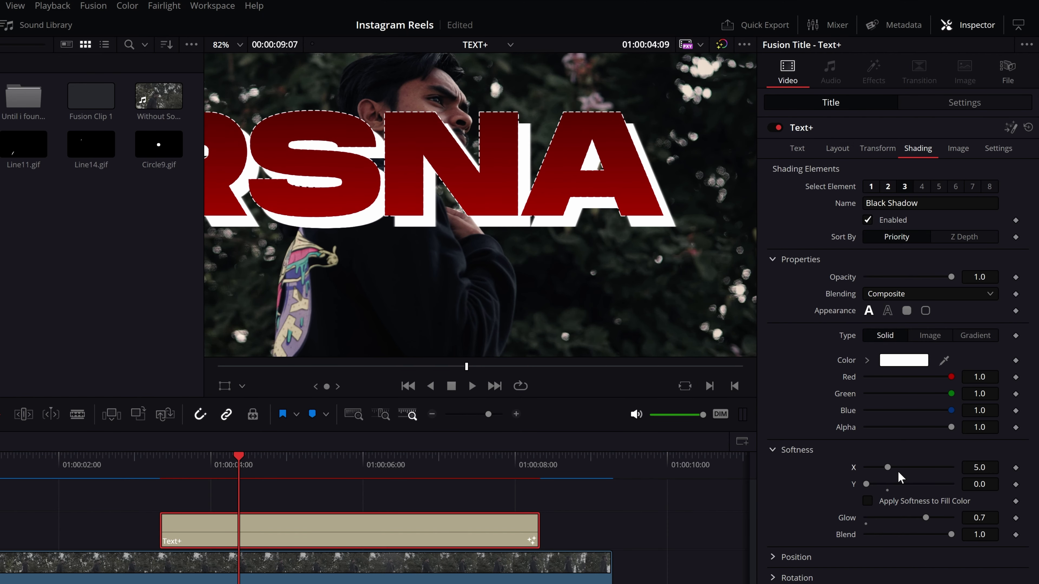
{"action": "scroll", "coordinate": [610, 213], "scroll_direction": "down", "scroll_amount": 1}
{"action": "scroll", "coordinate": [601, 212], "scroll_direction": "up", "scroll_amount": 1}
{"action": "scroll", "coordinate": [588, 211], "scroll_direction": "down", "scroll_amount": 2}
{"action": "scroll", "coordinate": [572, 209], "scroll_direction": "up", "scroll_amount": 1}
{"action": "scroll", "coordinate": [561, 209], "scroll_direction": "up", "scroll_amount": 1}
{"action": "scroll", "coordinate": [561, 209], "scroll_direction": "up", "scroll_amount": 1}
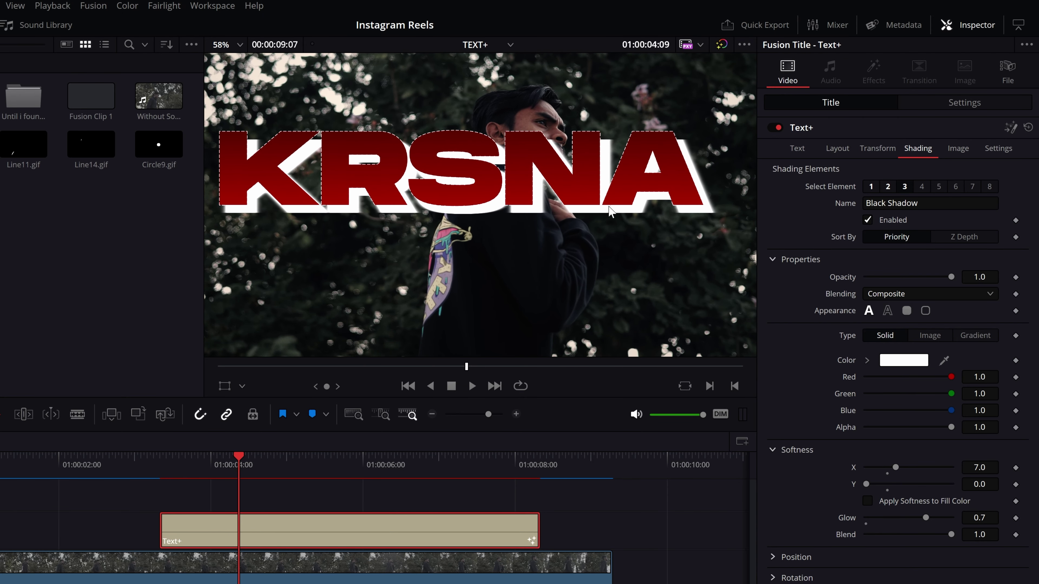
- Remove the glow to compare, restore it to 0.7, and lower Blend to 0.4
{"action": "left_click_drag", "start_coordinate": [880, 519], "coordinate": [840, 517]}
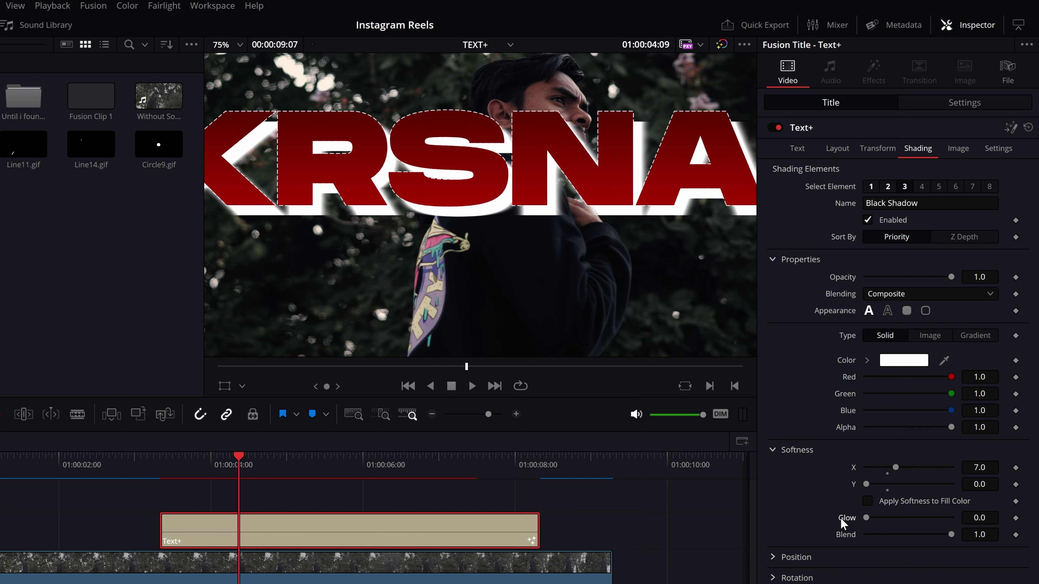
{"action": "scroll", "coordinate": [620, 161], "scroll_direction": "right", "scroll_amount": 5}
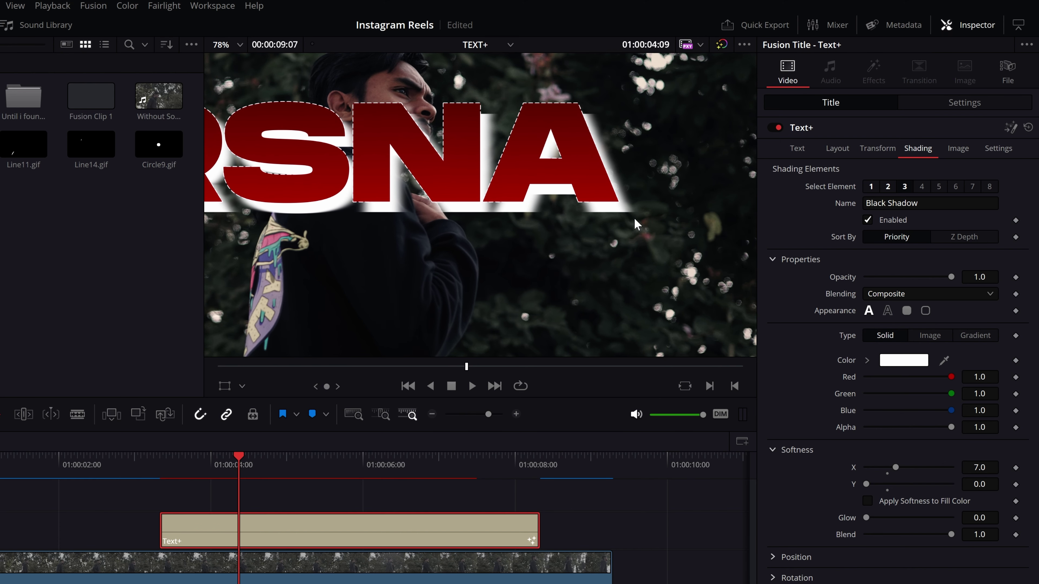
{"action": "left_click_drag", "start_coordinate": [922, 517], "coordinate": [923, 518]}
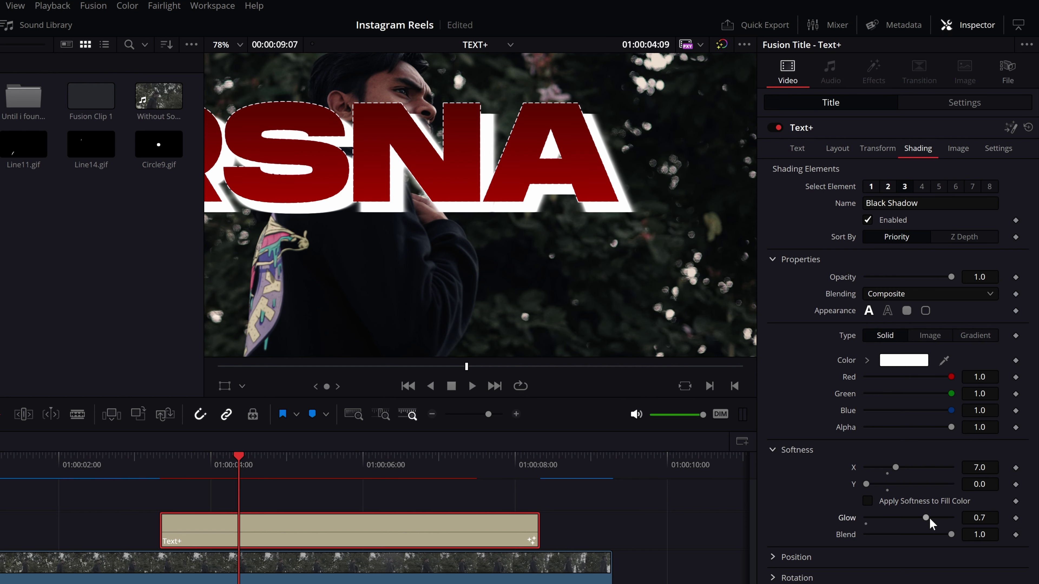
{"action": "scroll", "coordinate": [475, 208], "scroll_direction": "down", "scroll_amount": 5}
{"action": "scroll", "coordinate": [529, 217], "scroll_direction": "up", "scroll_amount": 1}
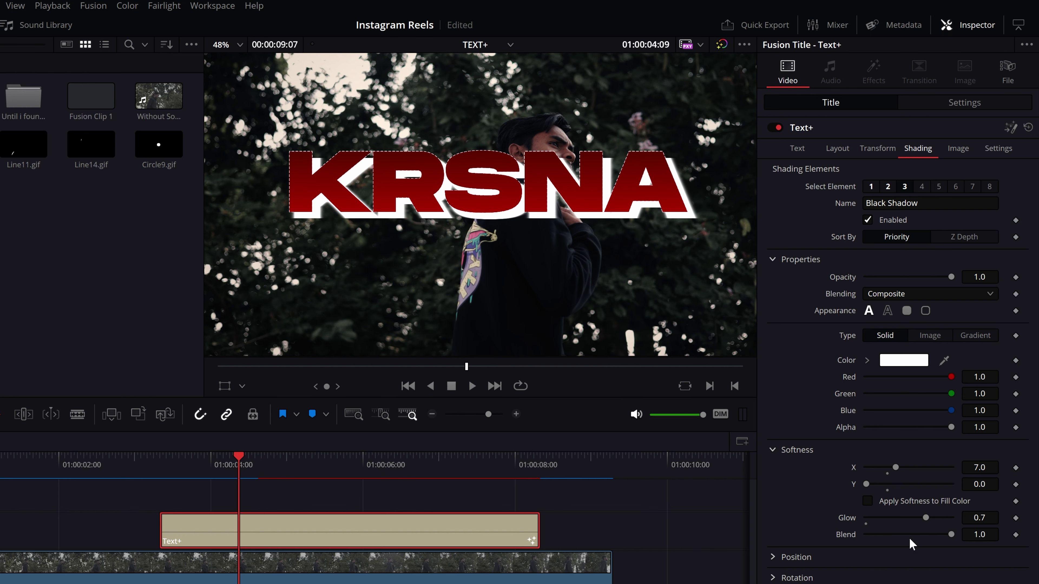
{"action": "scroll", "coordinate": [507, 245], "scroll_direction": "up", "scroll_amount": 2}
{"action": "scroll", "coordinate": [547, 272], "scroll_direction": "right", "scroll_amount": 3}
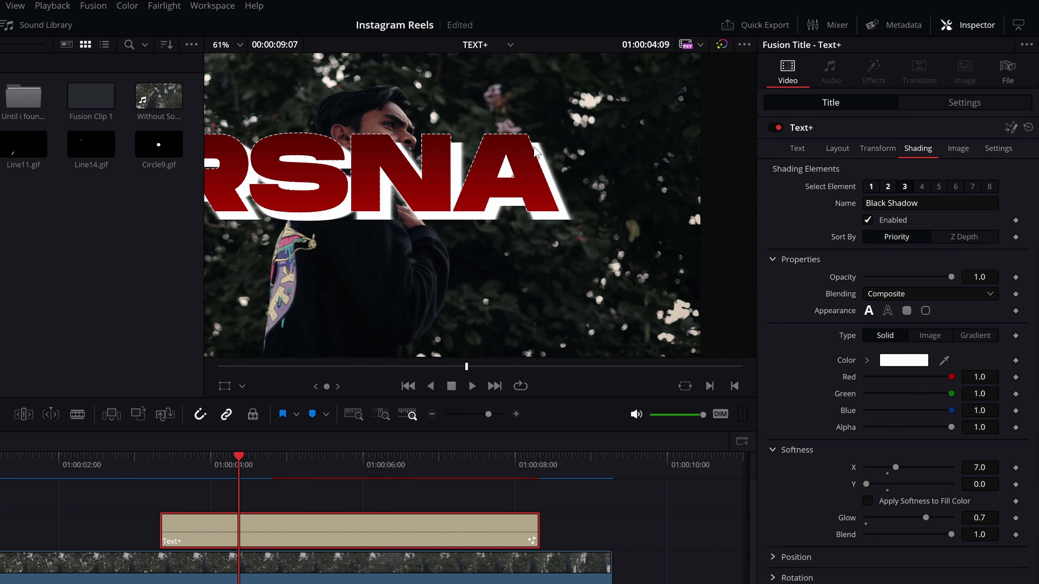
{"action": "scroll", "coordinate": [460, 200], "scroll_direction": "up", "scroll_amount": 2}
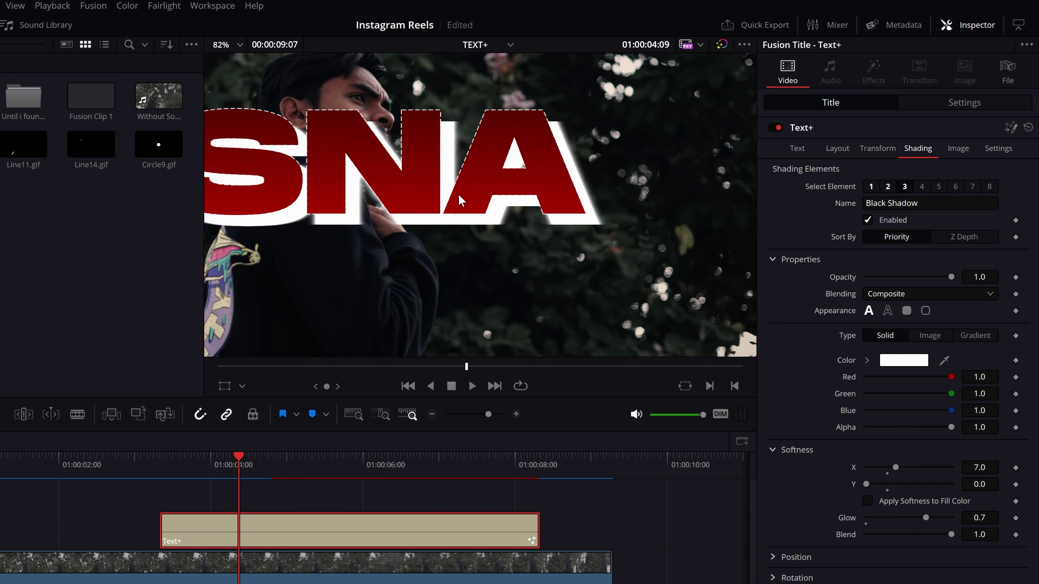
{"action": "scroll", "coordinate": [460, 201], "scroll_direction": "left", "scroll_amount": 2}
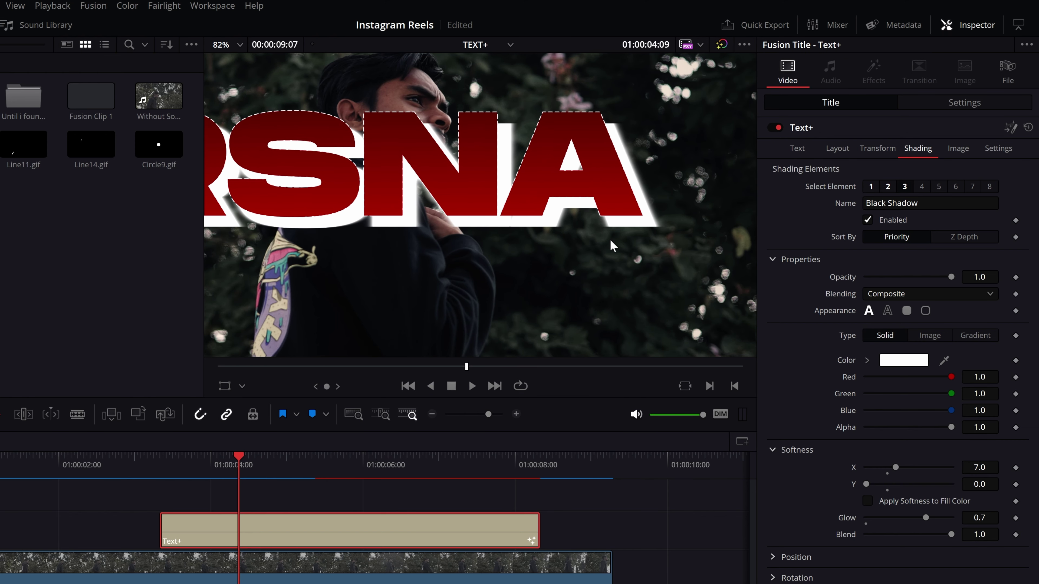
{"action": "left_click_drag", "start_coordinate": [951, 534], "coordinate": [901, 535]}
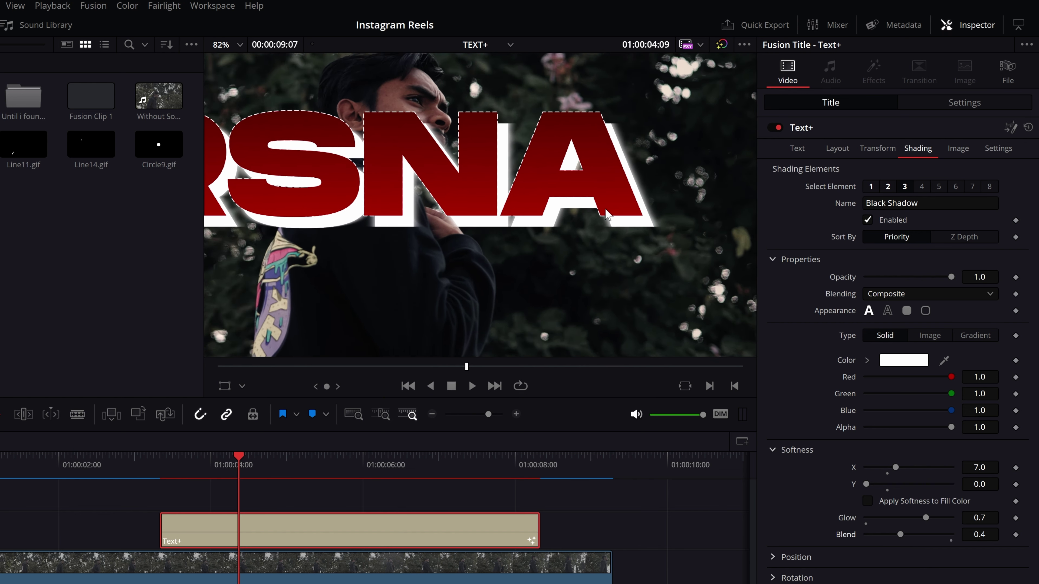
{"action": "scroll", "coordinate": [601, 210], "scroll_direction": "down", "scroll_amount": 1}
{"action": "scroll", "coordinate": [573, 199], "scroll_direction": "down", "scroll_amount": 1}
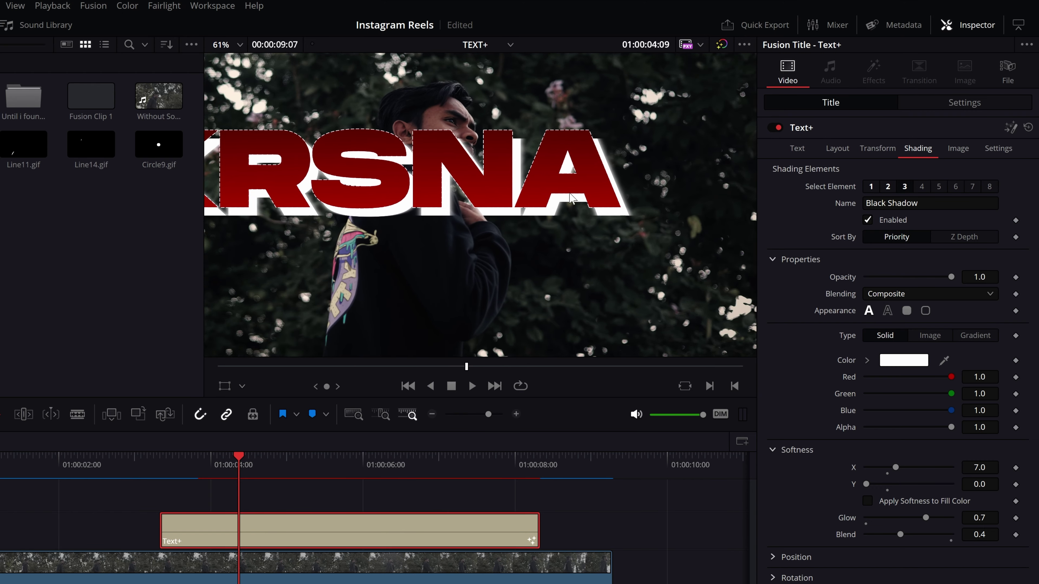
{"action": "scroll", "coordinate": [571, 198], "scroll_direction": "down", "scroll_amount": 1}
{"action": "scroll", "coordinate": [562, 176], "scroll_direction": "down", "scroll_amount": 1}
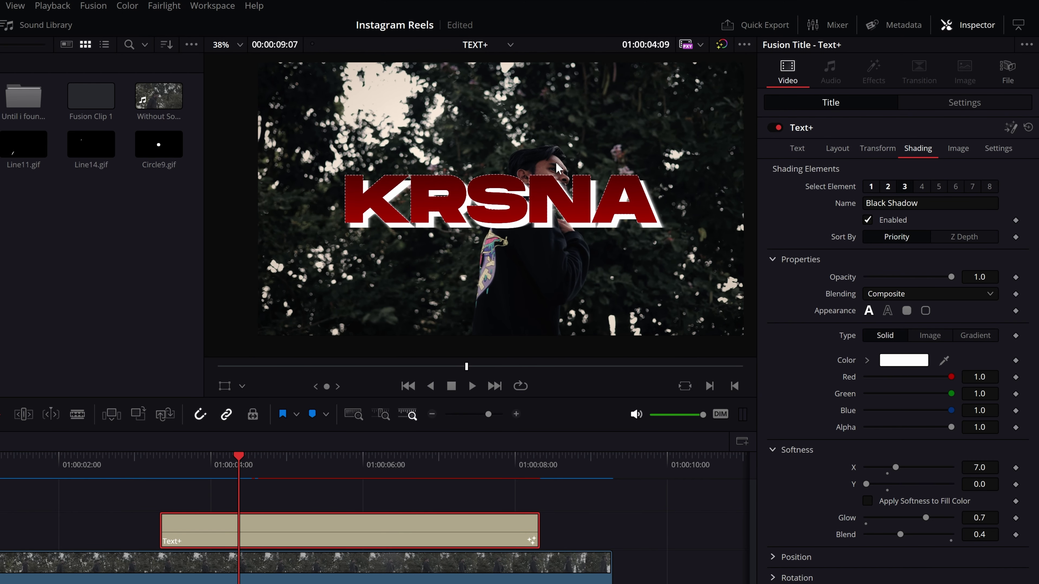
- Select the Blue Border element and enable it, placing a blue box behind KRSNA
{"action": "left_click", "coordinate": [922, 189]}
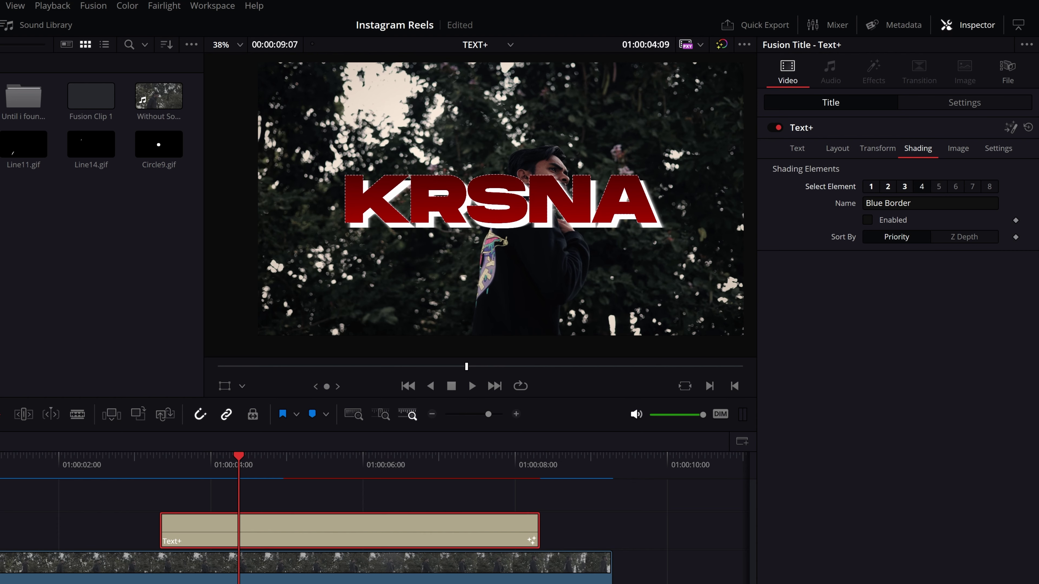
{"action": "scroll", "coordinate": [662, 184], "scroll_direction": "up", "scroll_amount": 1}
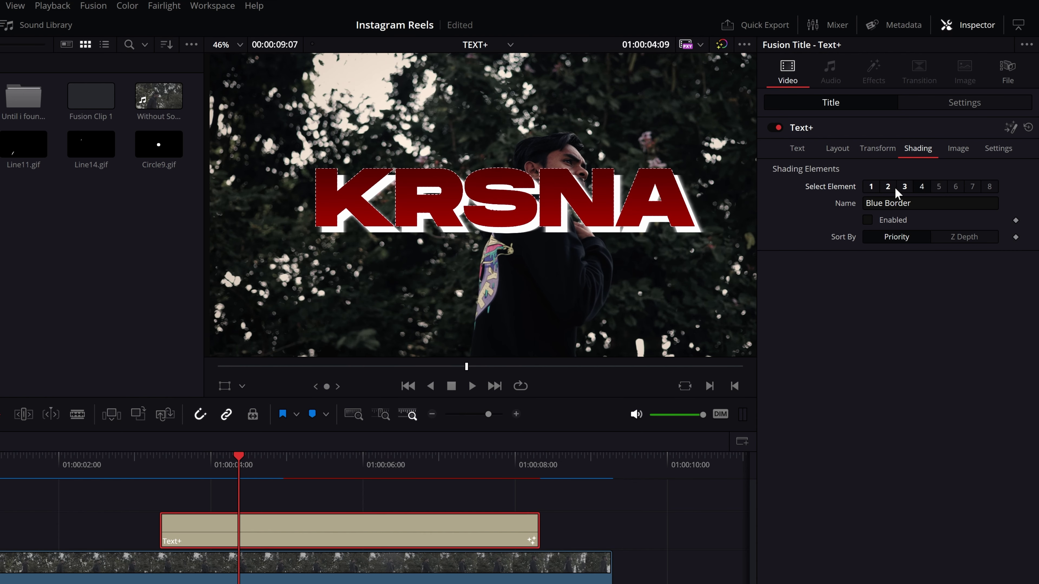
{"action": "left_click", "coordinate": [888, 188]}
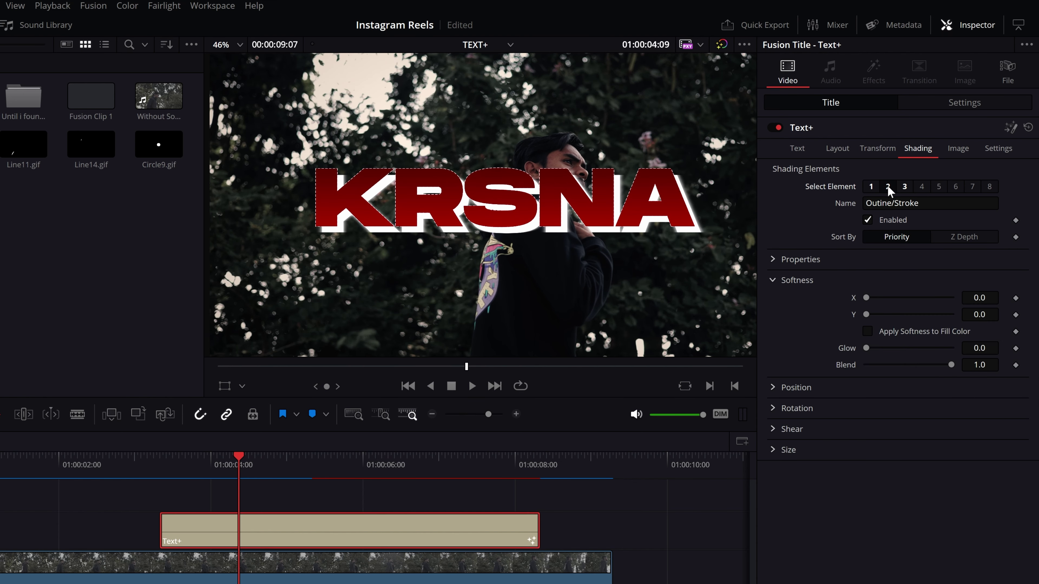
{"action": "left_click", "coordinate": [921, 187]}
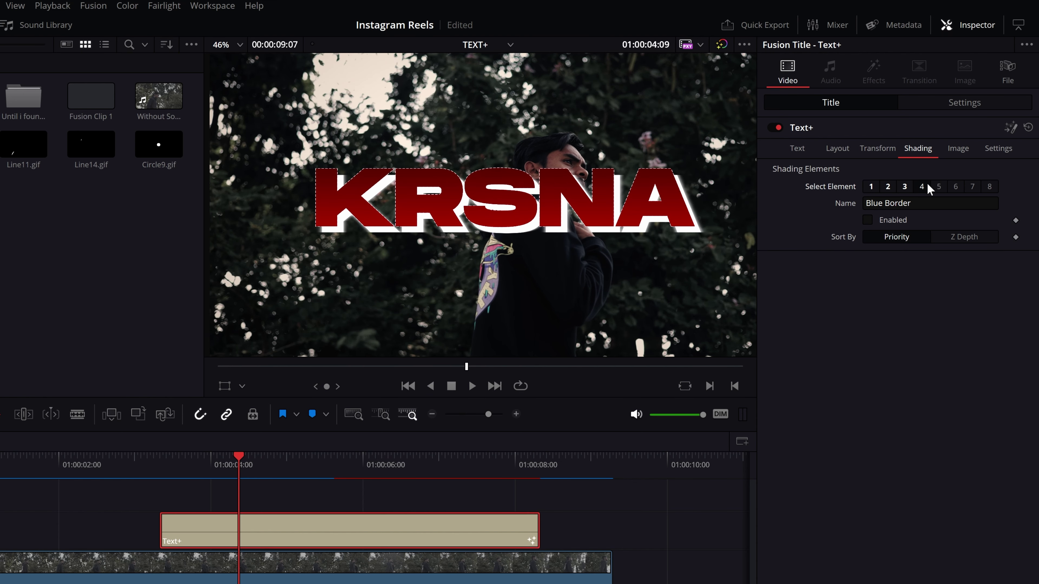
{"action": "left_click", "coordinate": [867, 220]}
- Recentre the preview on the title and open the Blue Border's colour picker showing #0000ff
{"action": "scroll", "coordinate": [630, 200], "scroll_direction": "up", "scroll_amount": 1}
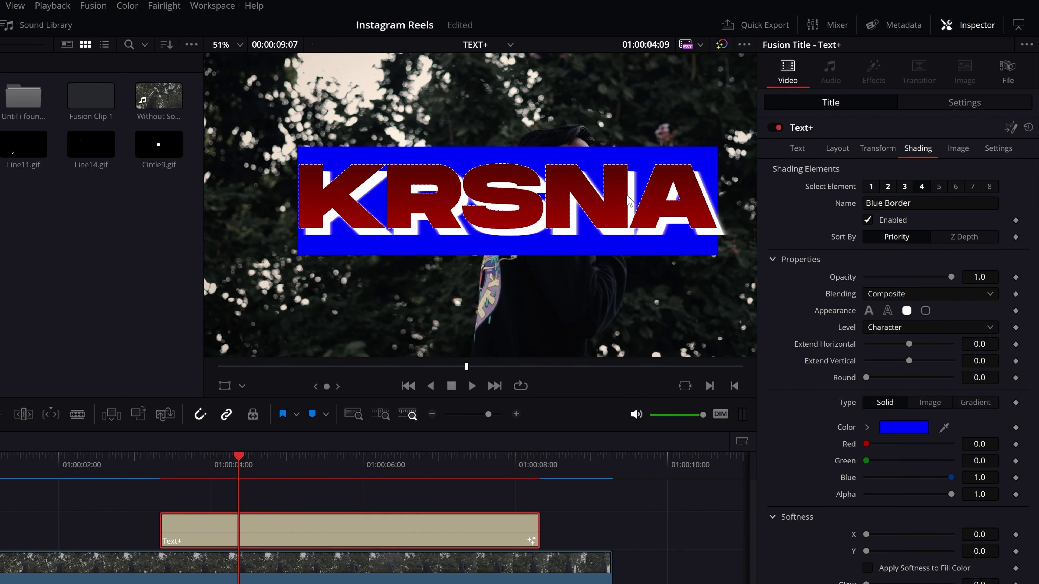
{"action": "scroll", "coordinate": [630, 200], "scroll_direction": "down", "scroll_amount": 2}
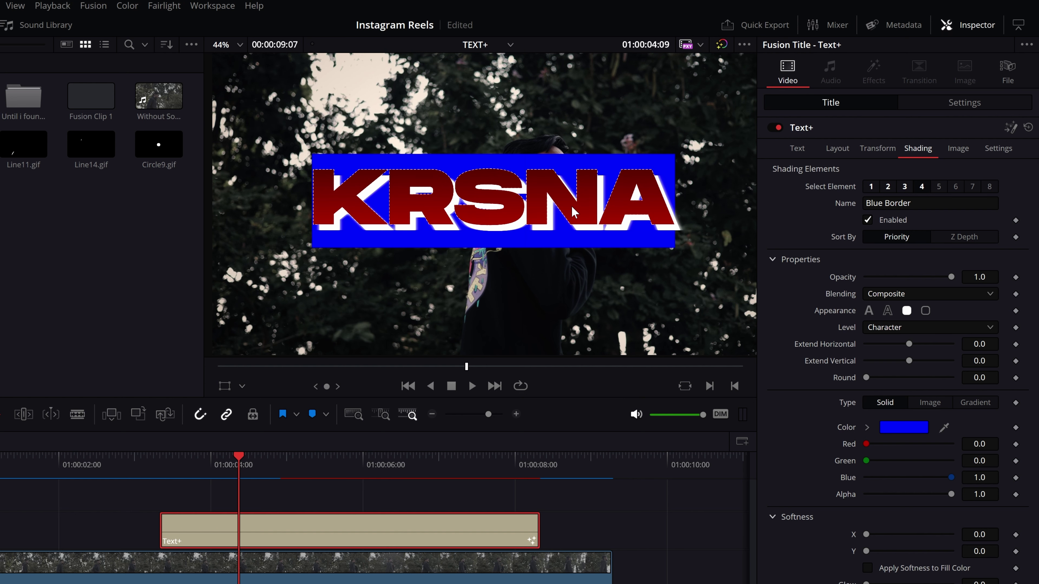
{"action": "left_click_drag", "start_coordinate": [571, 211], "coordinate": [548, 210]}
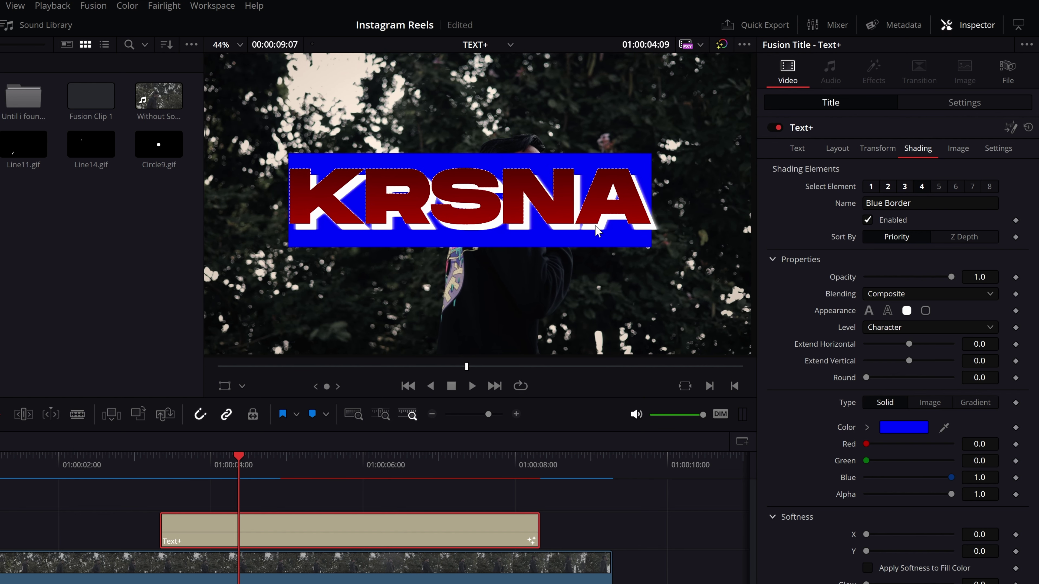
{"action": "scroll", "coordinate": [616, 242], "scroll_direction": "down", "scroll_amount": 1}
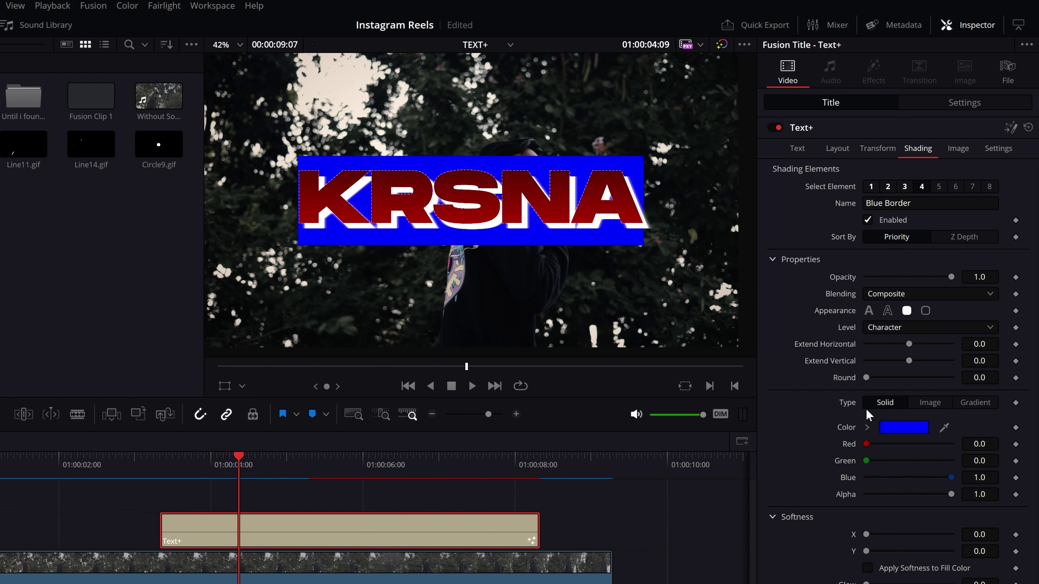
{"action": "left_click", "coordinate": [908, 421]}
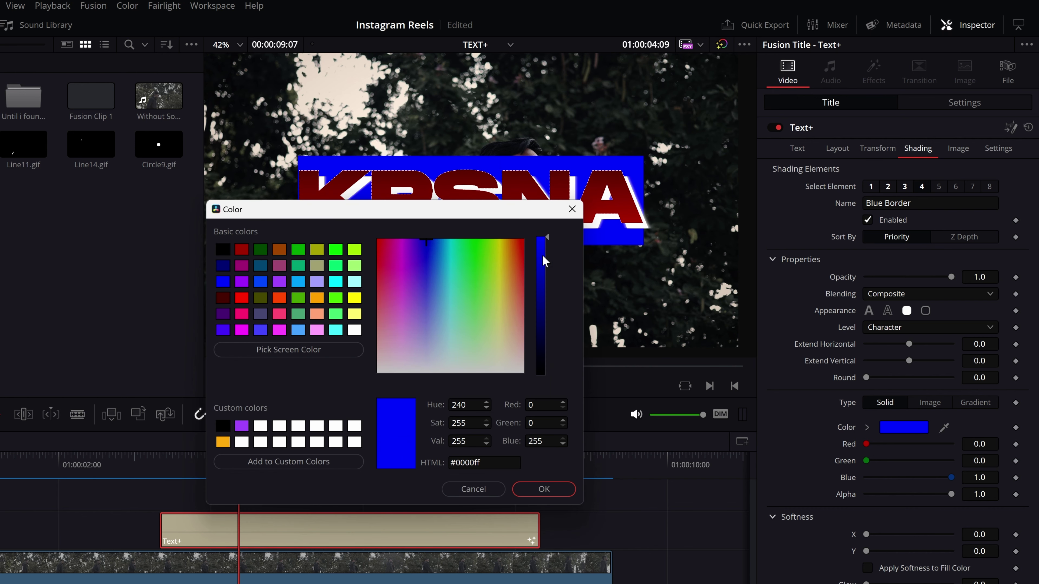
- Try white as the Blue Border box colour behind KRSNA
{"action": "left_click_drag", "start_coordinate": [471, 209], "coordinate": [188, 209]}
{"action": "left_click_drag", "start_coordinate": [208, 321], "coordinate": [245, 410]}
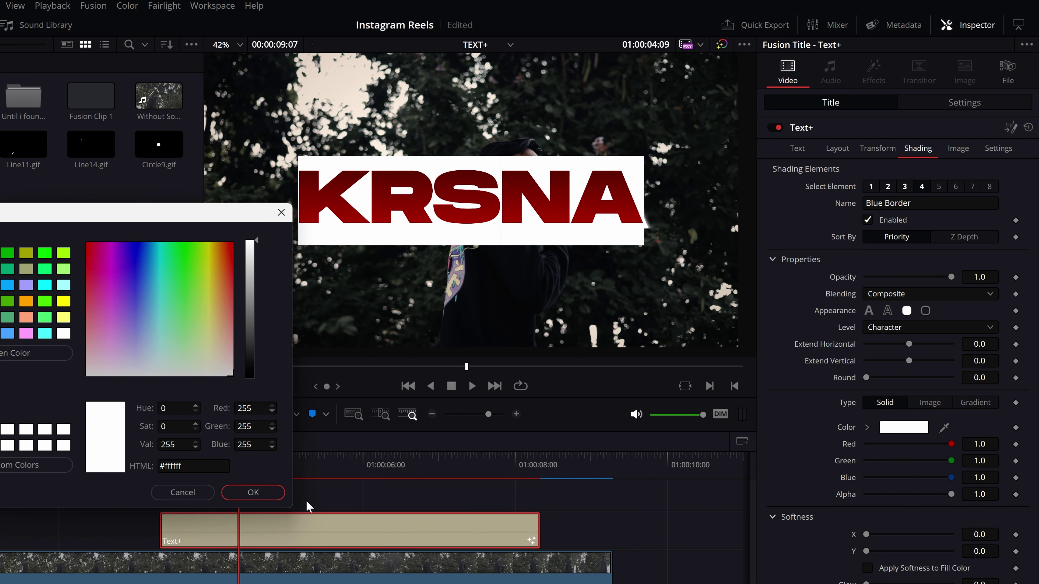
{"action": "left_click", "coordinate": [280, 493]}
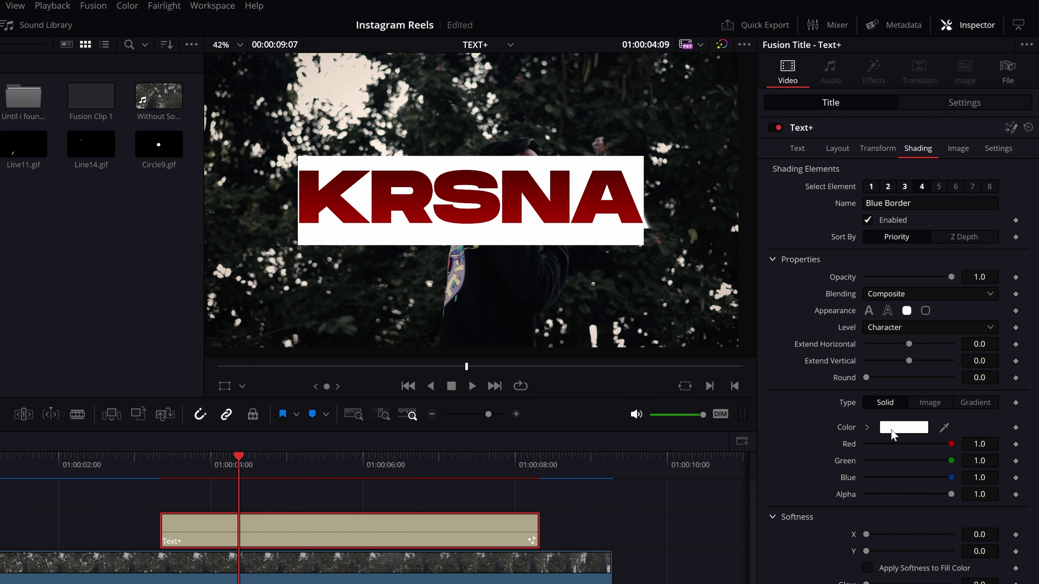
- Change the Blue Border box colour to purple #ab57ff after trying pink
{"action": "left_click", "coordinate": [892, 429]}
{"action": "left_click_drag", "start_coordinate": [367, 223], "coordinate": [310, 224]}
{"action": "left_click_drag", "start_coordinate": [167, 234], "coordinate": [157, 213]}
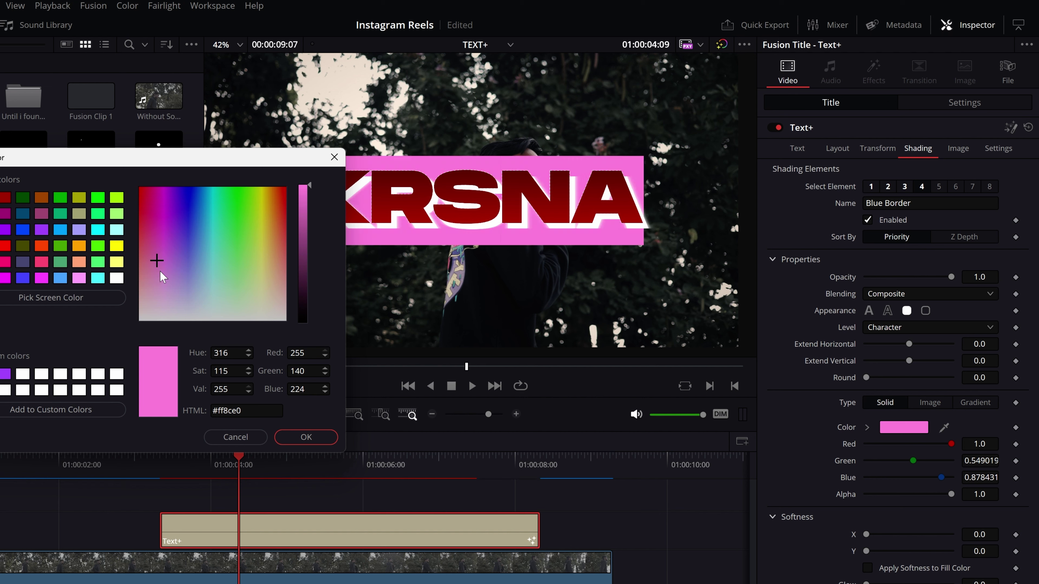
{"action": "left_click_drag", "start_coordinate": [156, 212], "coordinate": [184, 201]}
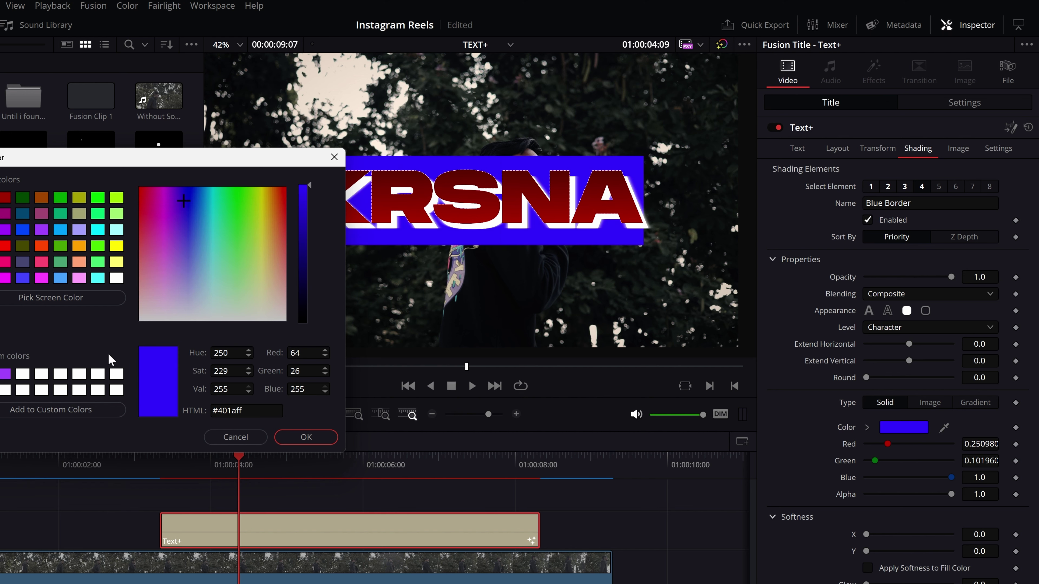
{"action": "left_click", "coordinate": [6, 374]}
{"action": "left_click", "coordinate": [307, 437]}
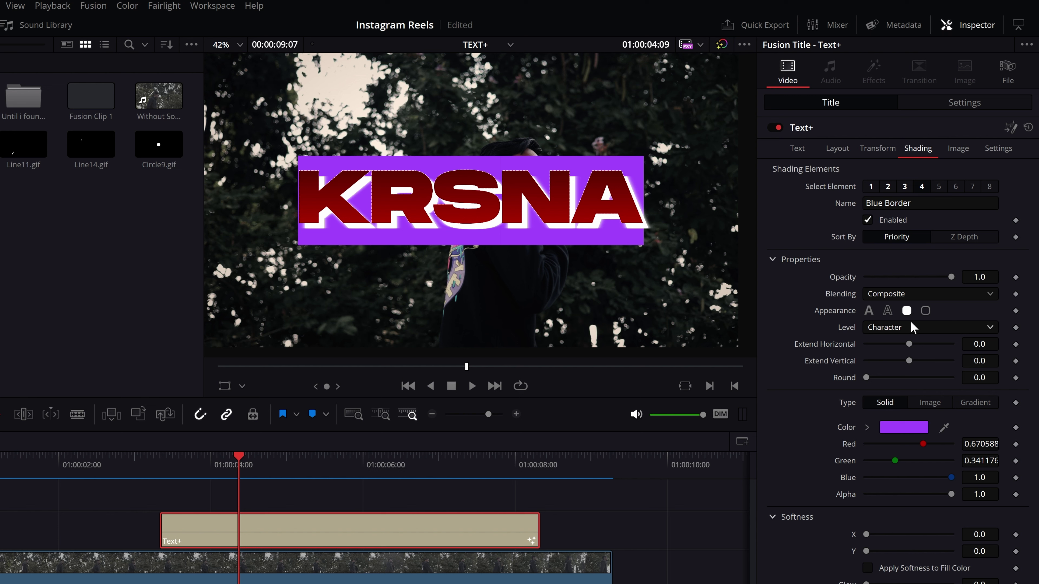
- Set the shading Level to Text after briefly trying Word
{"action": "left_click", "coordinate": [902, 330]}
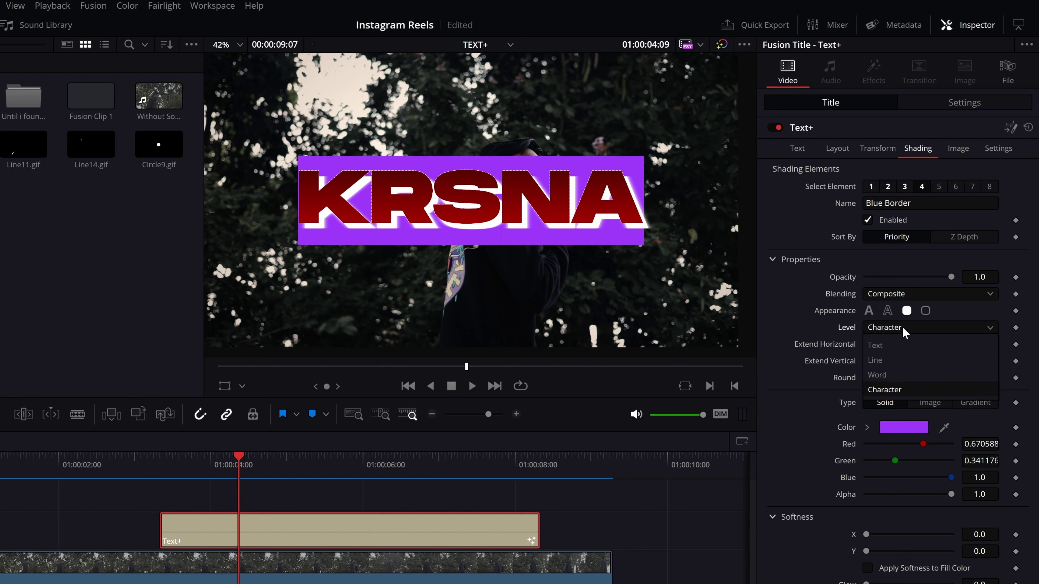
{"action": "left_click", "coordinate": [894, 345]}
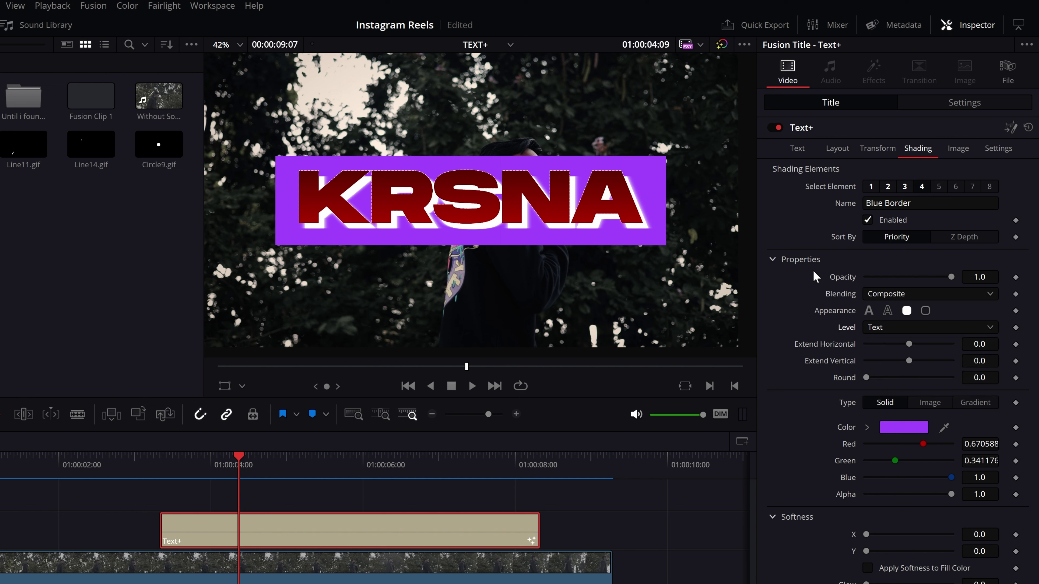
{"action": "left_click", "coordinate": [903, 329]}
{"action": "left_click", "coordinate": [899, 368]}
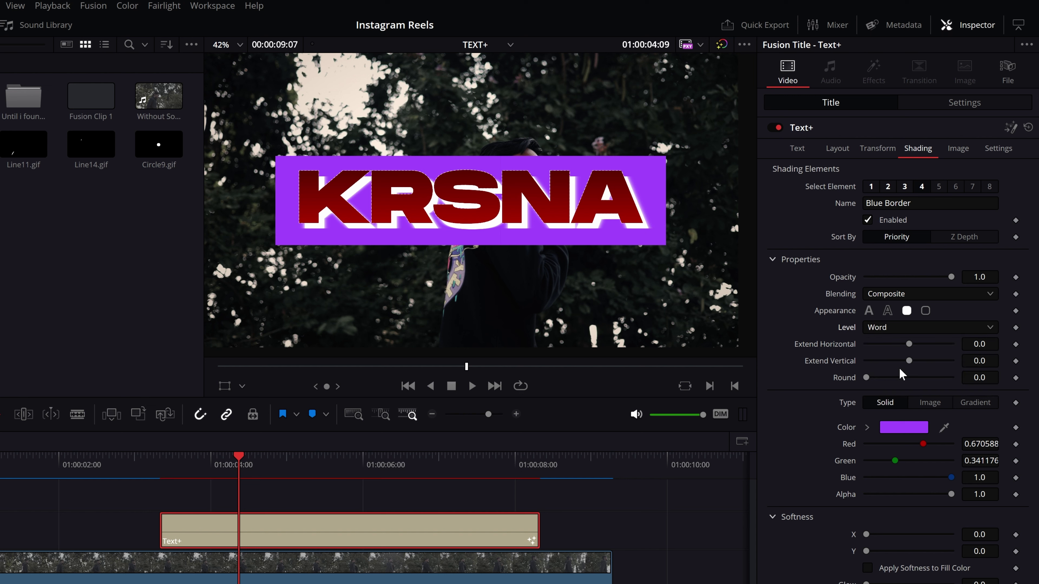
{"action": "left_click", "coordinate": [893, 327]}
{"action": "left_click", "coordinate": [884, 346]}
- Squash the purple box with Extend Vertical -0.2 and move the playhead to 01:00:04:06
{"action": "left_click_drag", "start_coordinate": [896, 359], "coordinate": [940, 363]}
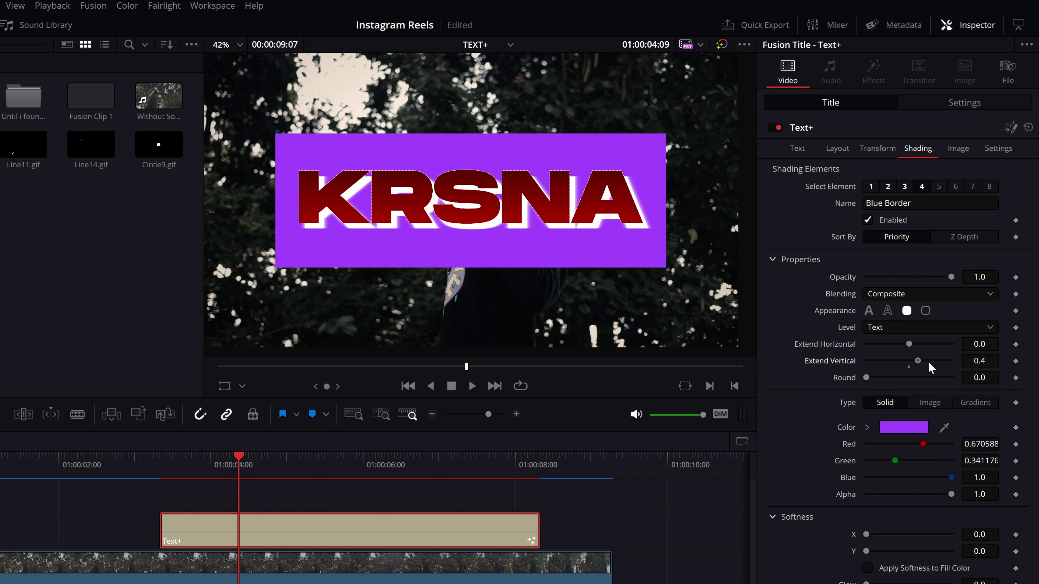
{"action": "left_click_drag", "start_coordinate": [940, 363], "coordinate": [891, 359]}
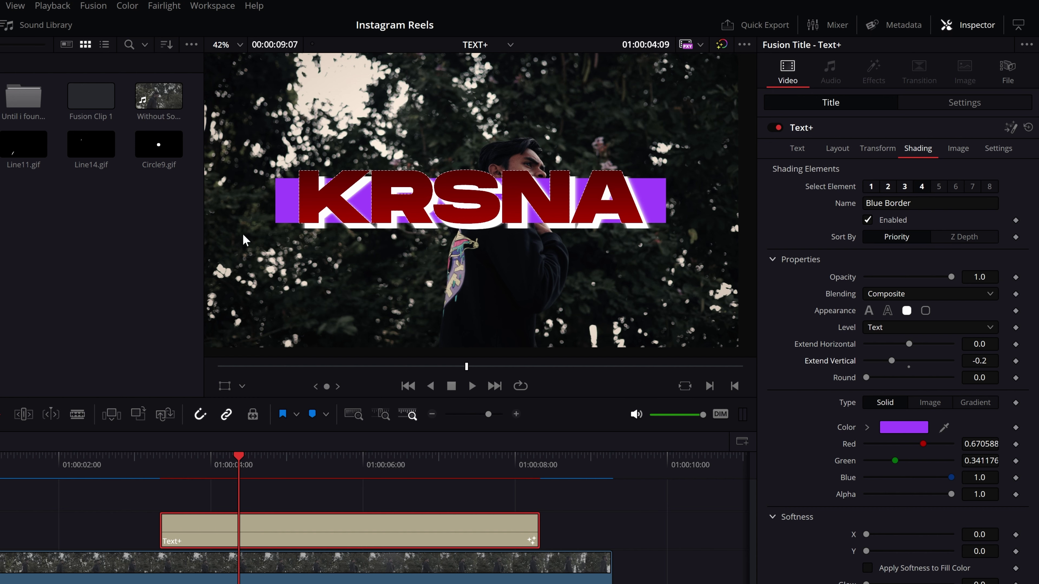
{"action": "left_click", "coordinate": [230, 470]}
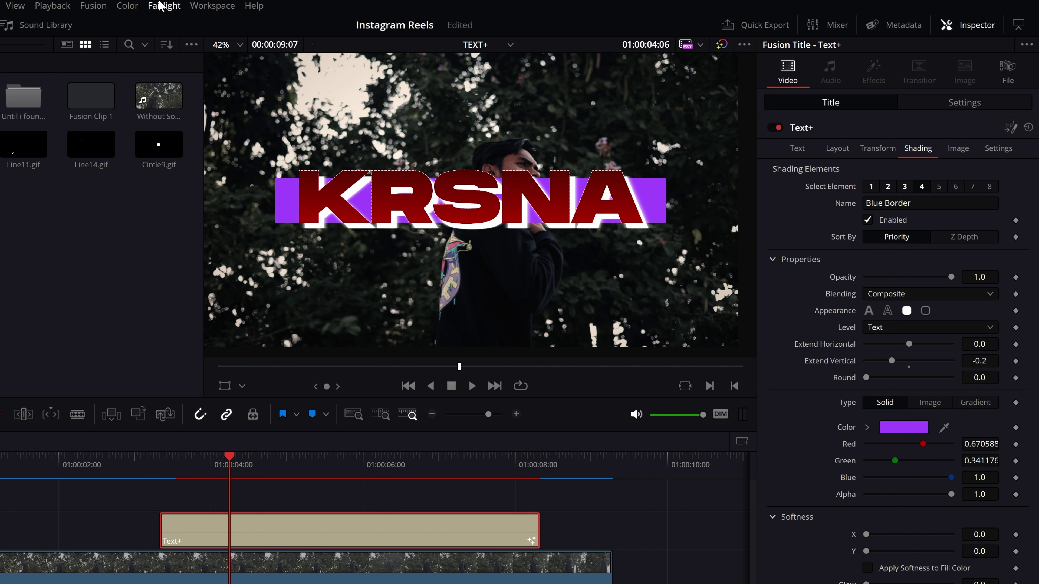
{"action": "left_click", "coordinate": [53, 6]}
{"action": "mouse_move", "coordinate": [100, 54]}
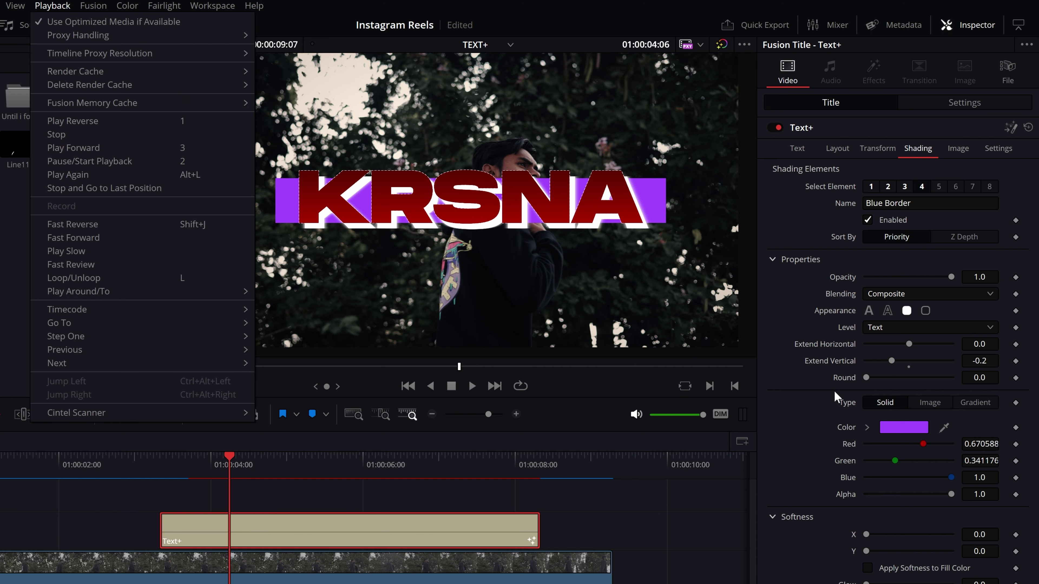
{"action": "left_click", "coordinate": [797, 330]}
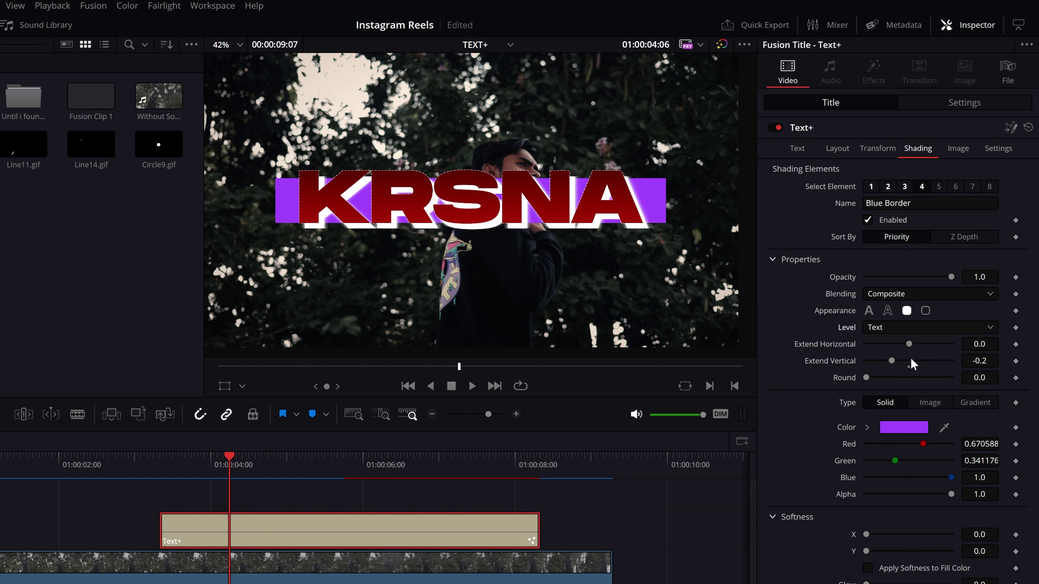
- Return Extend Vertical to 0.0 and set Round to about 0.598 for pill-shaped ends
{"action": "left_click_drag", "start_coordinate": [896, 360], "coordinate": [908, 362]}
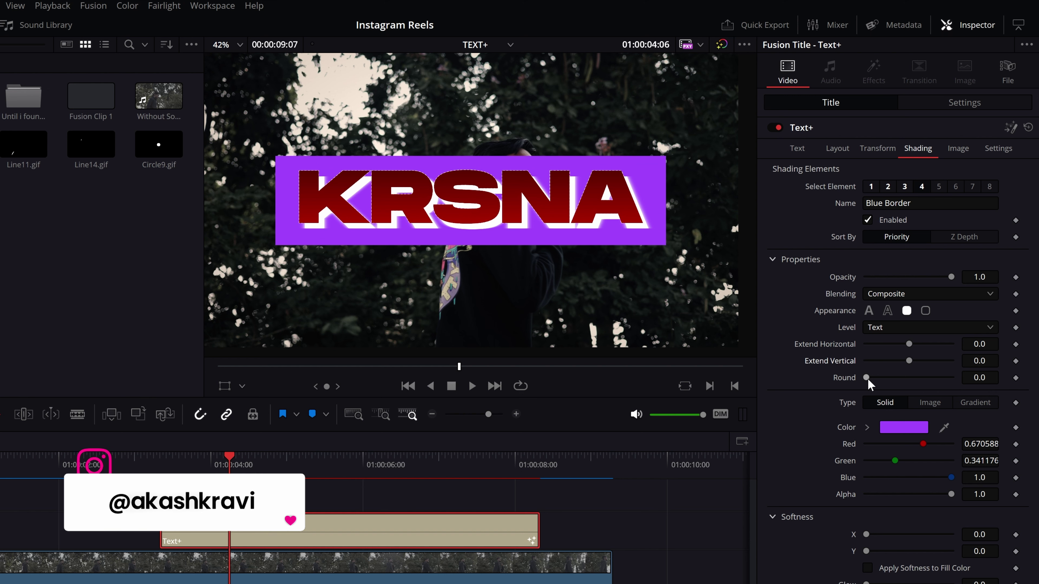
{"action": "left_click_drag", "start_coordinate": [866, 377], "coordinate": [917, 378]}
{"action": "scroll", "coordinate": [502, 234], "scroll_direction": "up", "scroll_amount": 3}
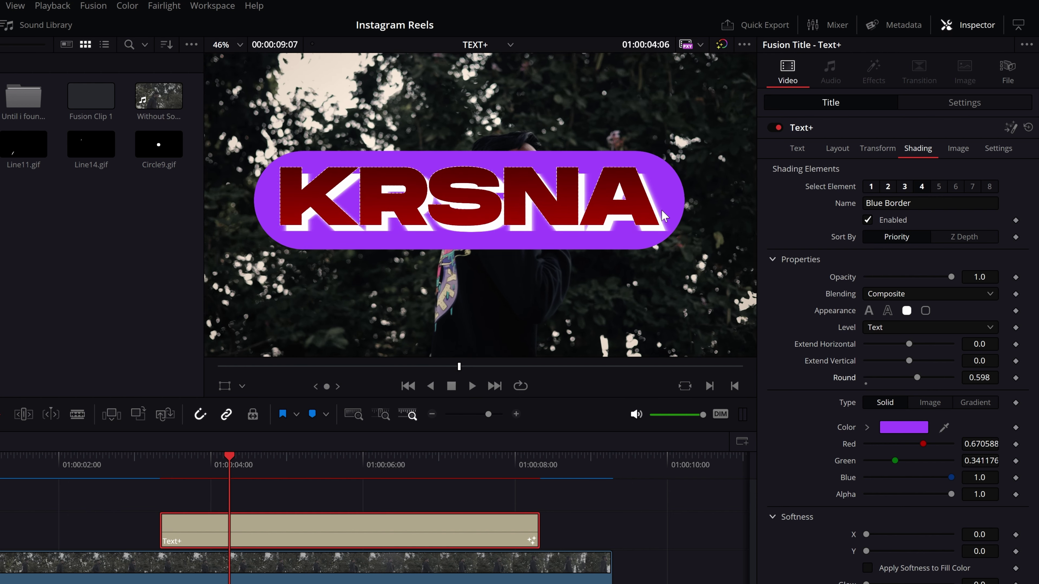
{"action": "scroll", "coordinate": [572, 213], "scroll_direction": "down", "scroll_amount": 3}
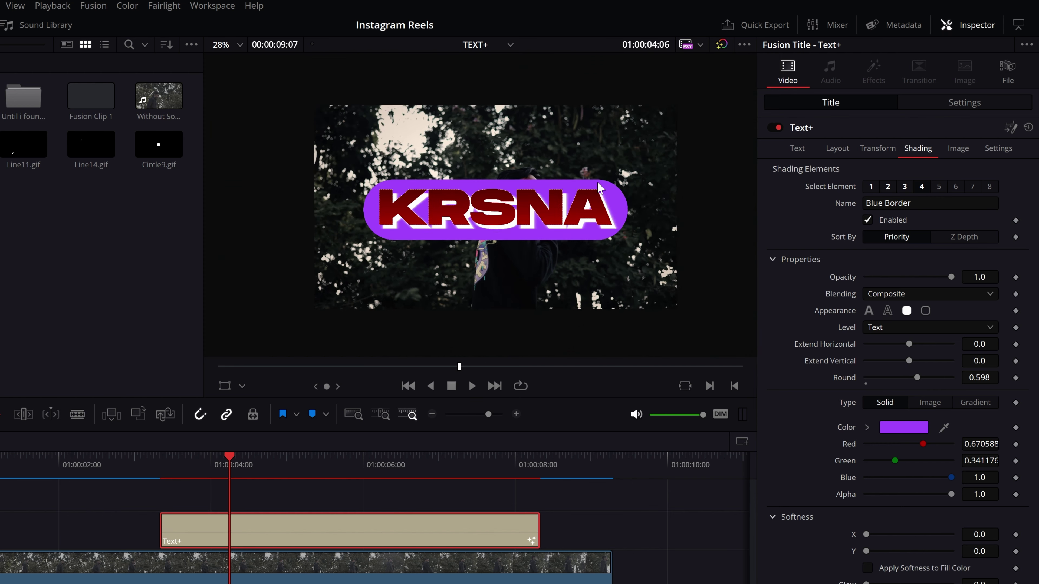
{"action": "scroll", "coordinate": [643, 196], "scroll_direction": "up", "scroll_amount": 1}
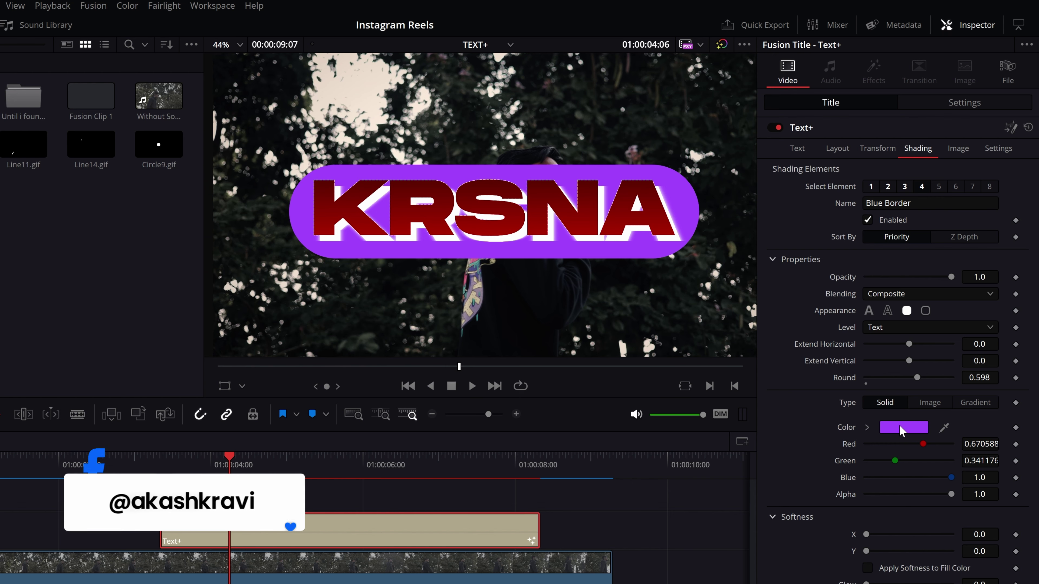
{"action": "left_click", "coordinate": [903, 427]}
- Make the pill box dark grey, with each RGB channel at 0.176
{"action": "left_click_drag", "start_coordinate": [368, 206], "coordinate": [86, 159]}
{"action": "left_click", "coordinate": [60, 281]}
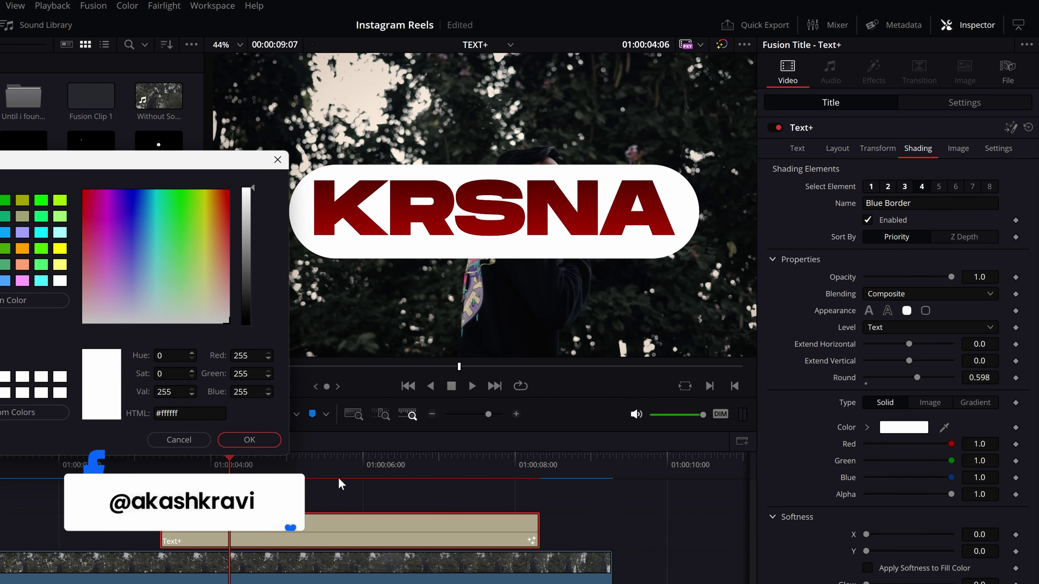
{"action": "left_click_drag", "start_coordinate": [253, 189], "coordinate": [253, 324]}
{"action": "left_click", "coordinate": [249, 440]}
{"action": "left_click", "coordinate": [903, 427]}
{"action": "left_click_drag", "start_coordinate": [535, 380], "coordinate": [536, 360]}
{"action": "left_click", "coordinate": [544, 489]}
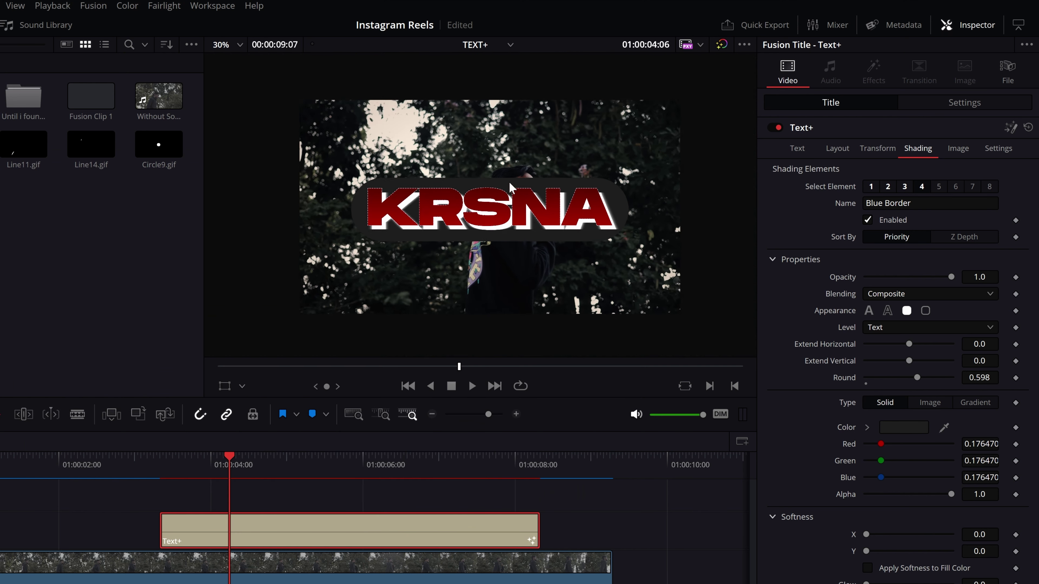
- Fit the whole frame in the viewer with Shift+Z and select the gradient fill element
{"action": "scroll", "coordinate": [530, 190], "scroll_direction": "down", "scroll_amount": 1}
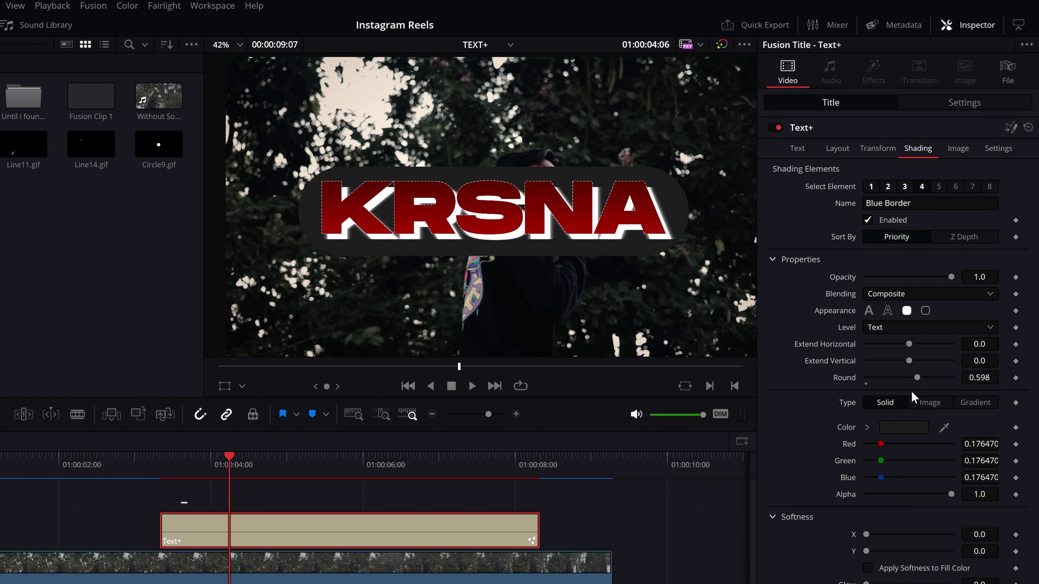
{"action": "key", "text": "shift+z"}
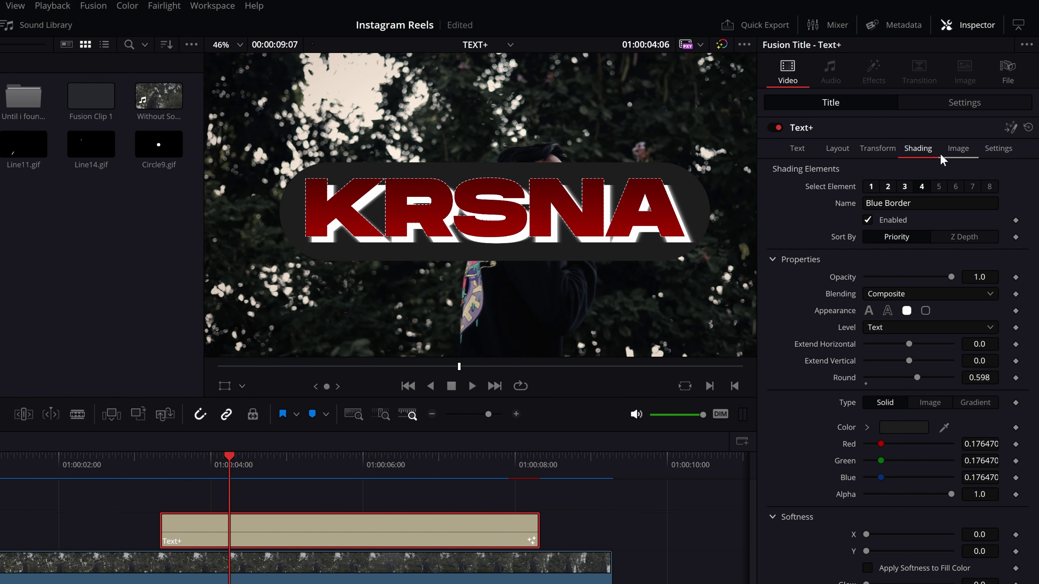
{"action": "left_click", "coordinate": [871, 187]}
{"action": "left_click", "coordinate": [905, 186]}
{"action": "left_click", "coordinate": [921, 186]}
{"action": "left_click", "coordinate": [939, 186]}
{"action": "left_click", "coordinate": [955, 187]}
{"action": "left_click", "coordinate": [972, 187]}
{"action": "left_click", "coordinate": [989, 186]}
{"action": "left_click", "coordinate": [870, 186]}
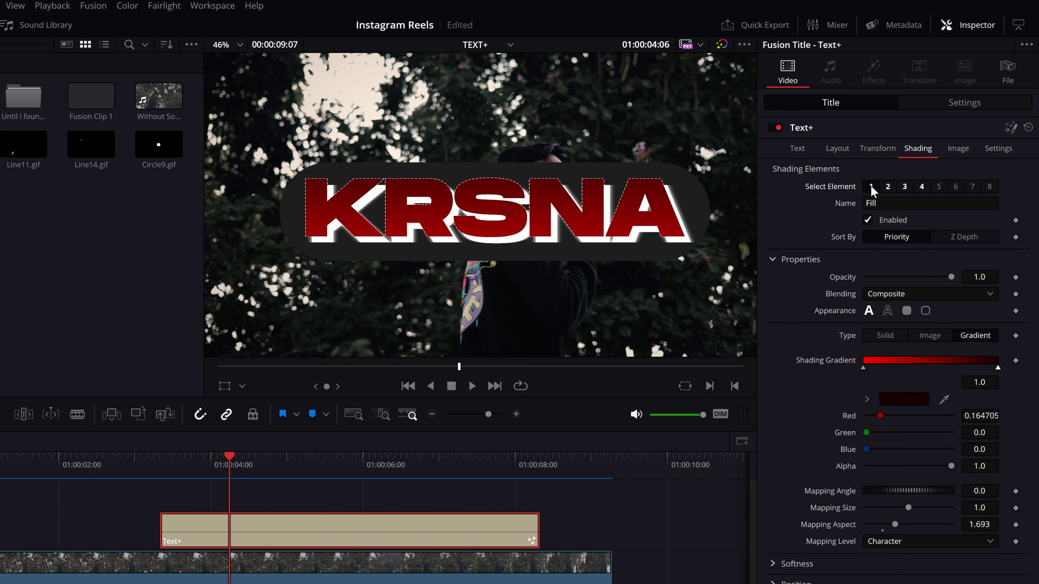
{"action": "left_click", "coordinate": [922, 187]}
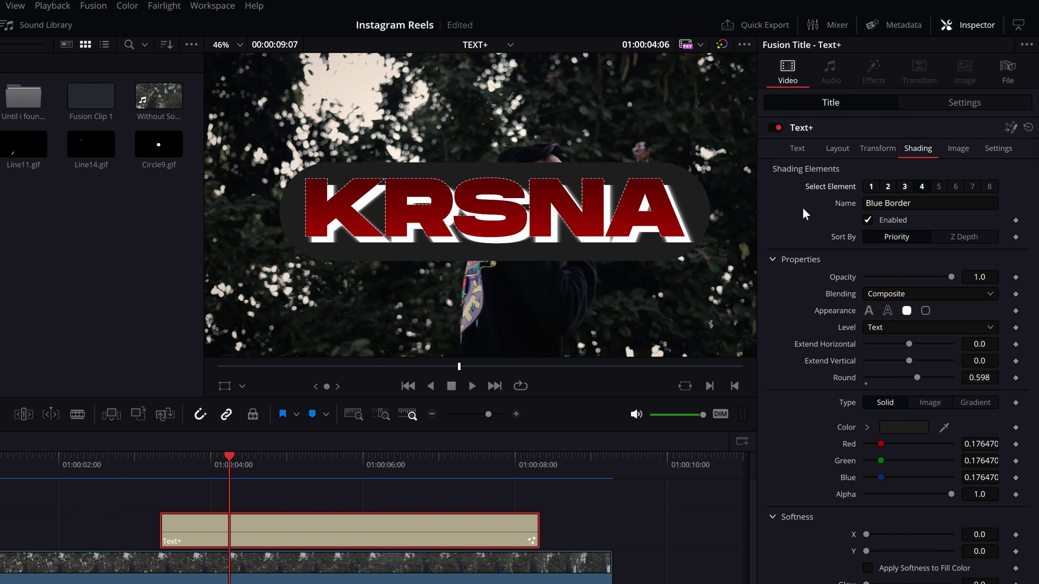
{"action": "left_click", "coordinate": [955, 187]}
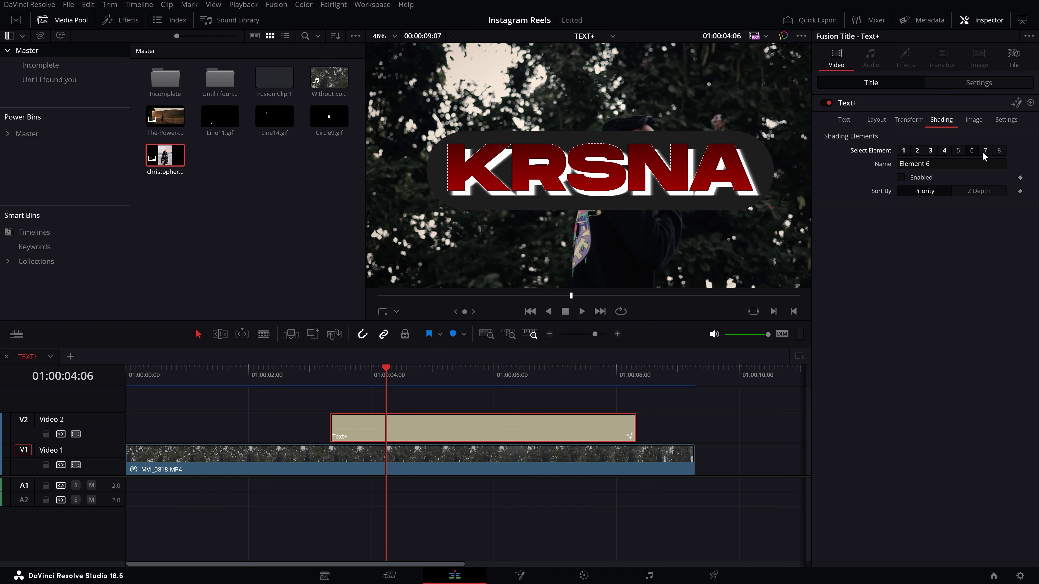
- Inspect shading elements 5 and 1, then the title's Text, Layout and Transform settings
{"action": "left_click", "coordinate": [958, 150]}
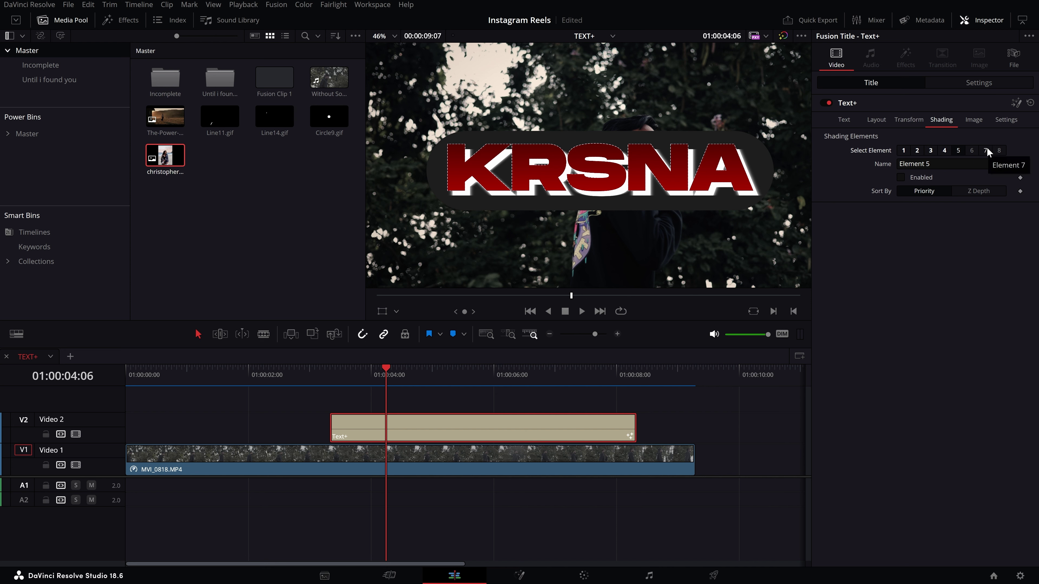
{"action": "left_click", "coordinate": [904, 151]}
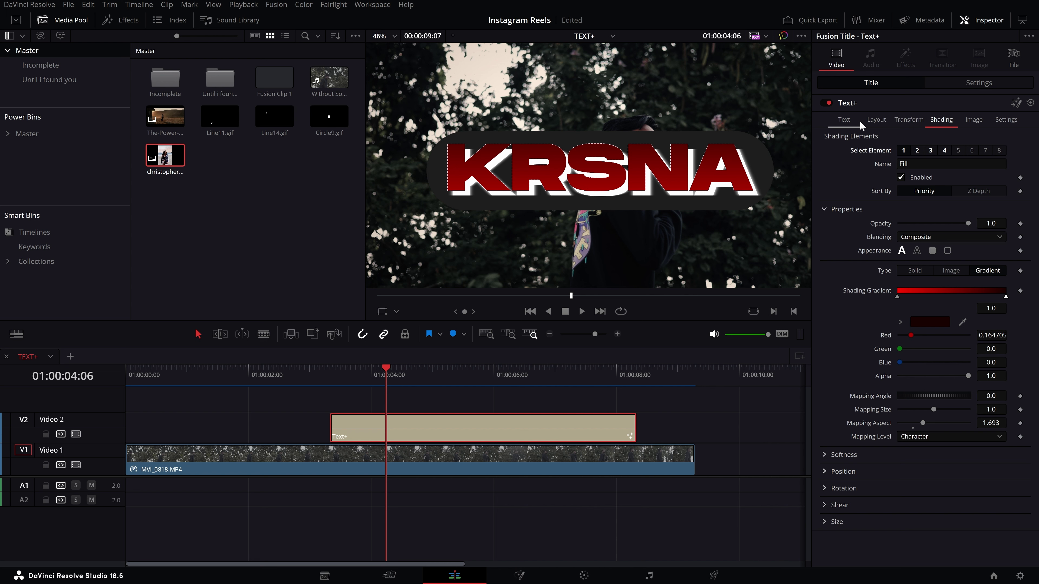
{"action": "left_click", "coordinate": [844, 119]}
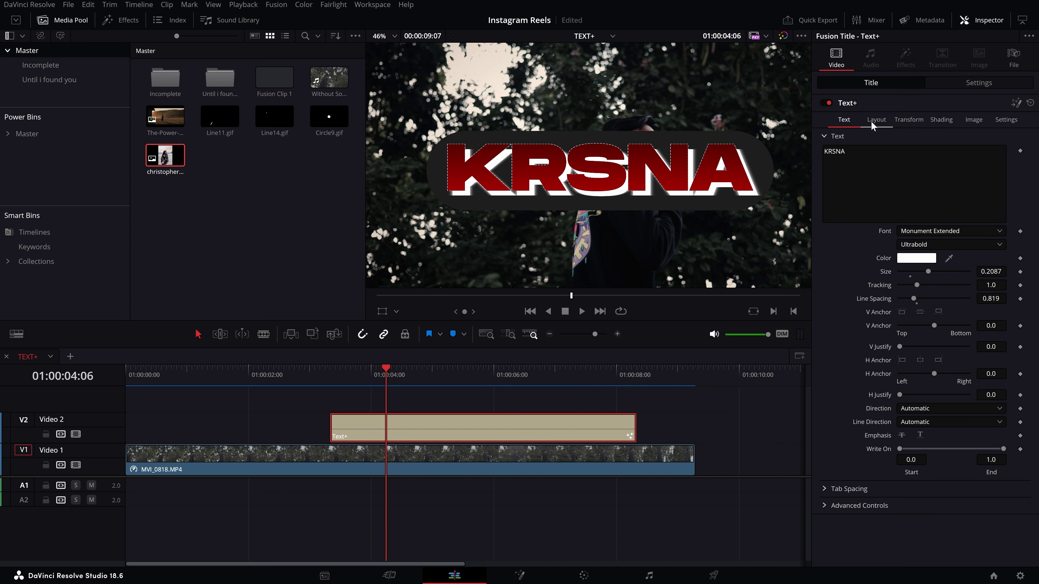
{"action": "left_click", "coordinate": [875, 120]}
{"action": "left_click", "coordinate": [907, 122]}
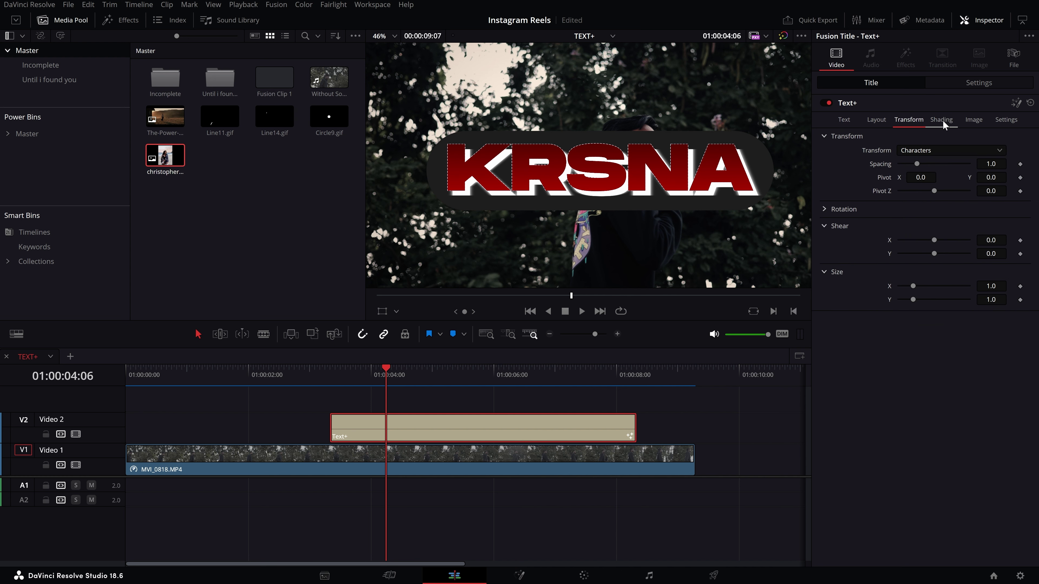
- Return to the Text settings: KRSNA in Monument Extended Ultrabold, size 0.2087
{"action": "left_click", "coordinate": [941, 119]}
{"action": "left_click", "coordinate": [843, 120]}
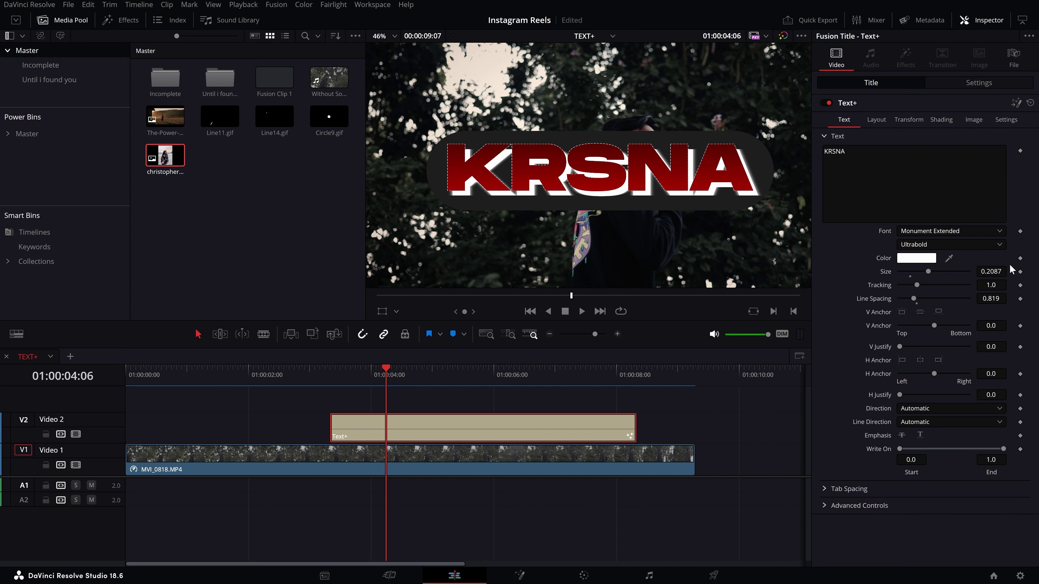
{"action": "left_click", "coordinate": [874, 119]}
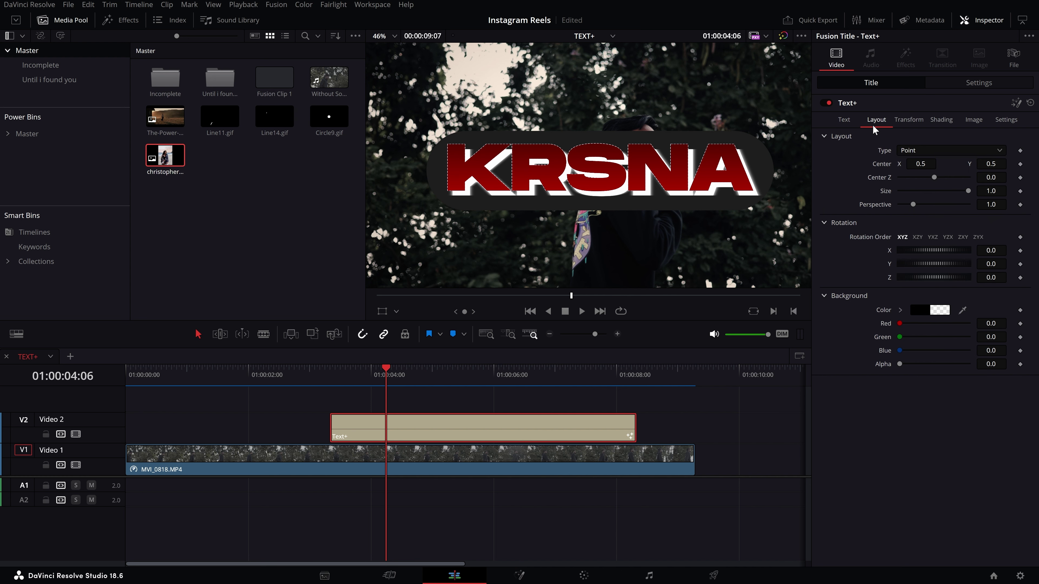
{"action": "left_click", "coordinate": [844, 121]}
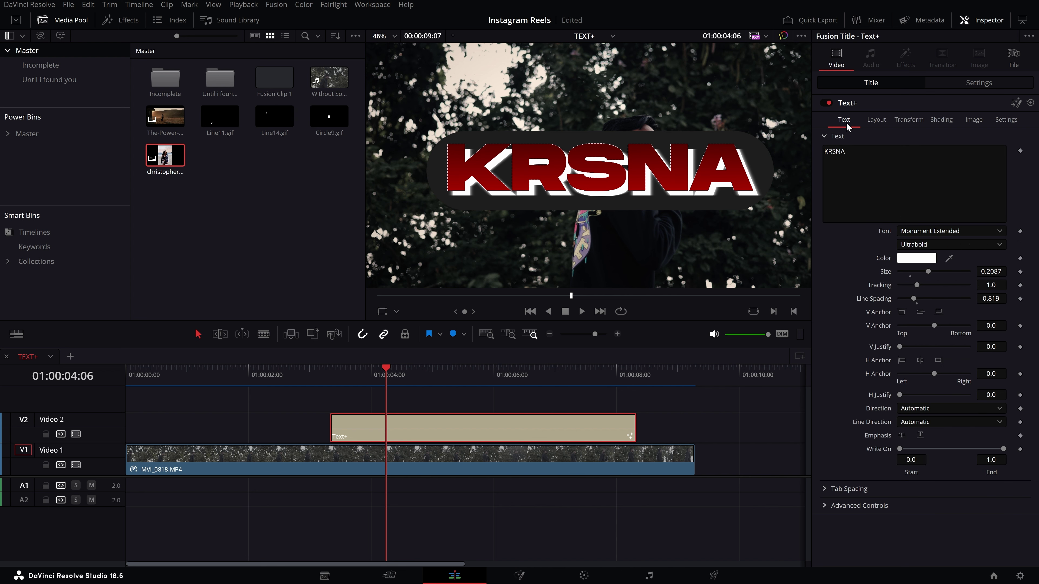